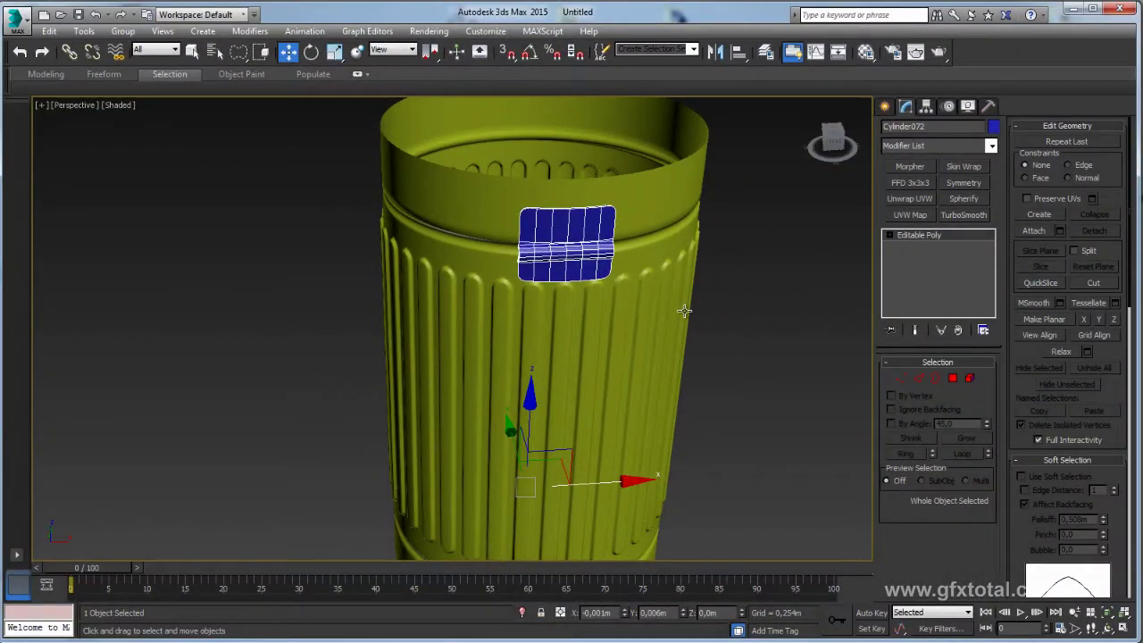
# Draw a rectangle shape below the blue mount in the wireframe Front view
pyautogui.press('f')
pyautogui.scroll(-2, 722, 274)
pyautogui.scroll(-2, 722, 276)
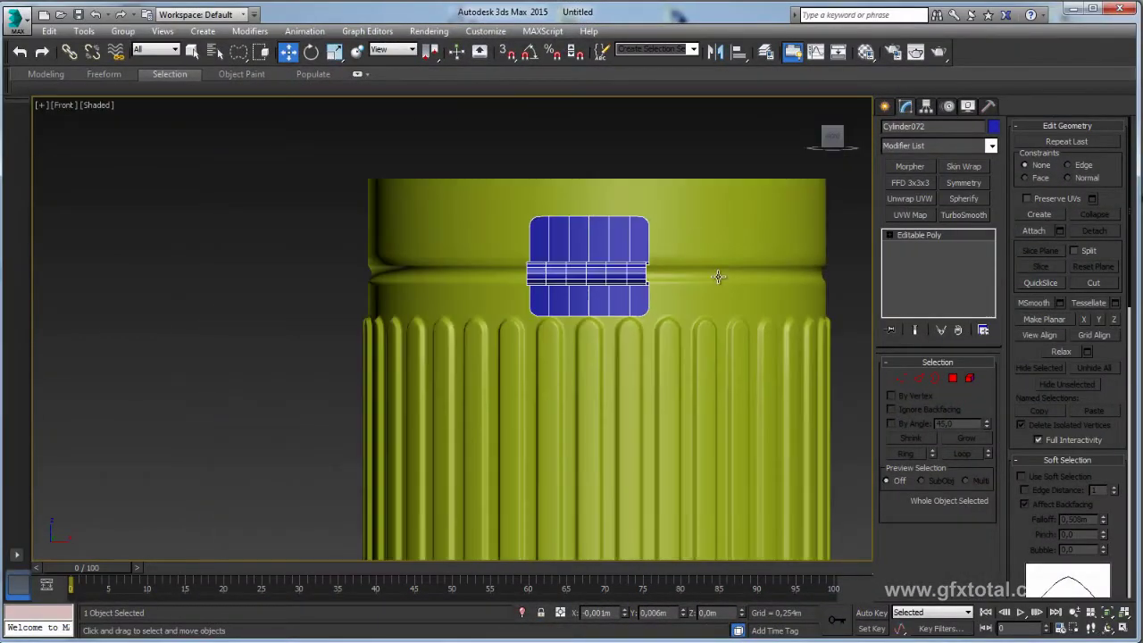
pyautogui.scroll(-3, 723, 295)
pyautogui.scroll(3, 723, 302)
pyautogui.moveTo(723, 301); pyautogui.dragTo(617, 266, button='middle')
pyautogui.press('F3')
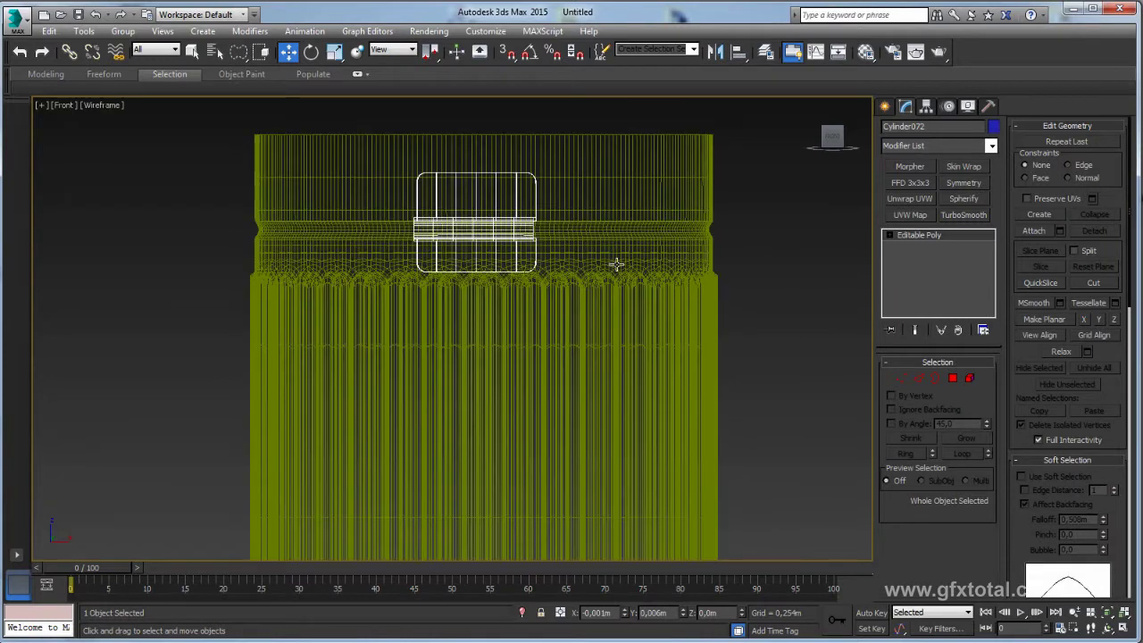
pyautogui.click(885, 108)
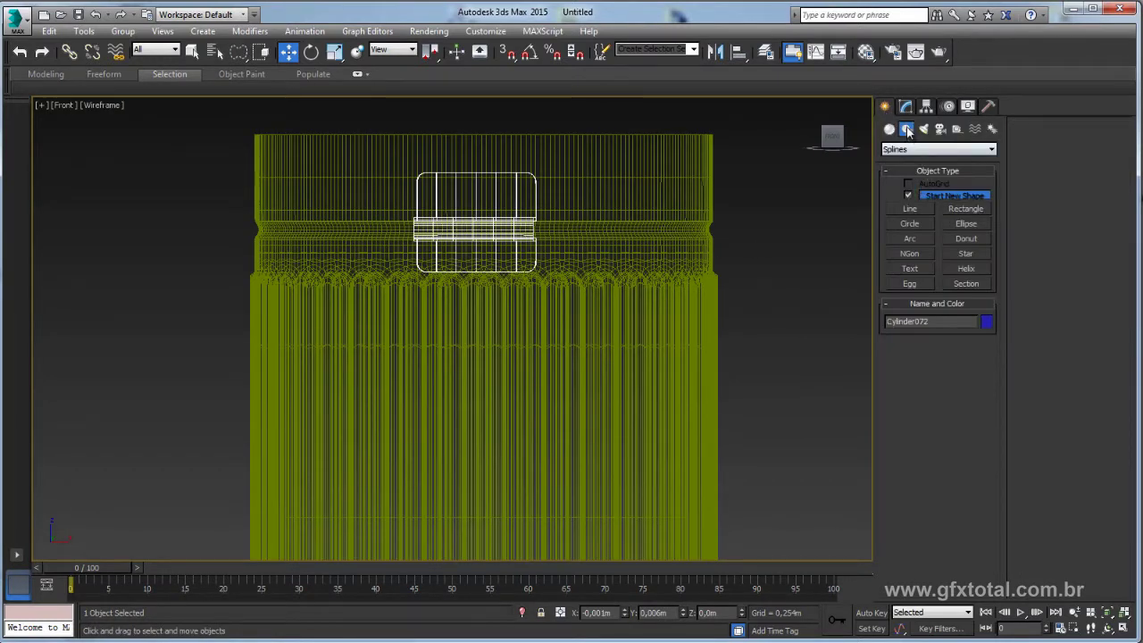
pyautogui.click(967, 209)
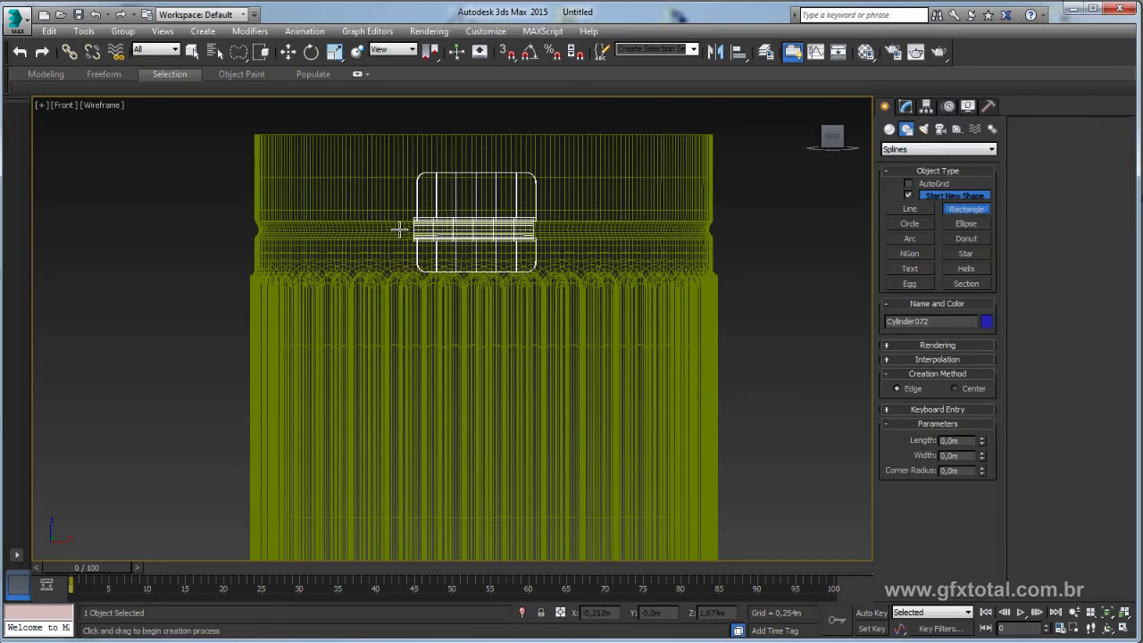
pyautogui.moveTo(399, 229); pyautogui.dragTo(544, 404)
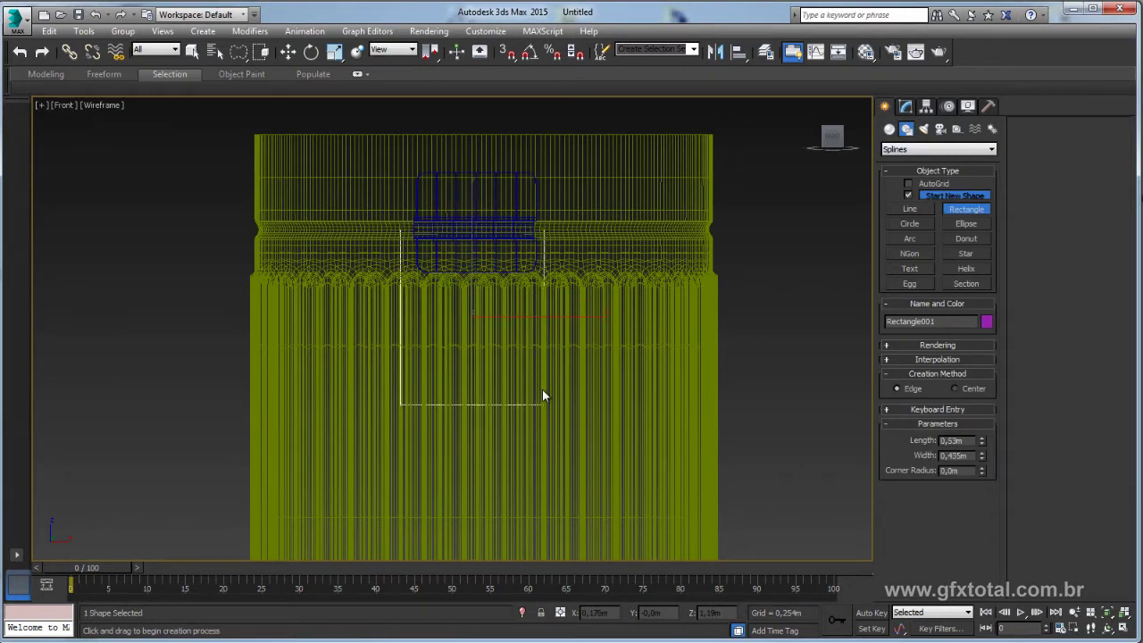
# Move the rectangle out beside the trash can in the shaded perspective view
pyautogui.press('w')
pyautogui.press('p')
pyautogui.keyDown('alt'); pyautogui.moveTo(670, 349); pyautogui.dragTo(575, 370, button='middle'); pyautogui.keyUp('alt')
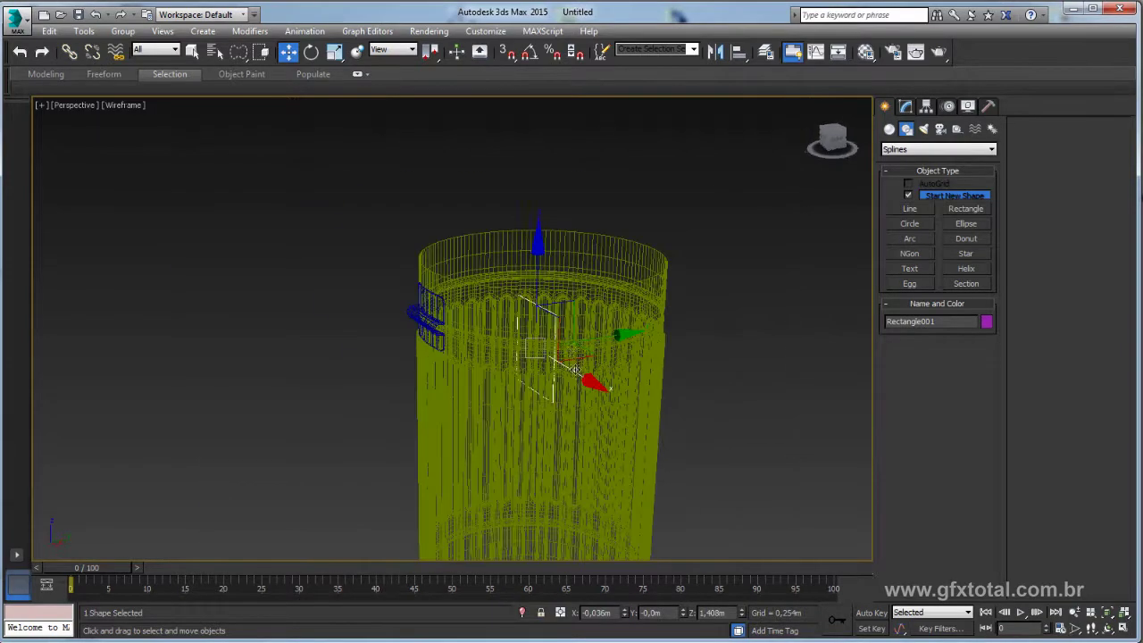
pyautogui.moveTo(594, 335); pyautogui.dragTo(379, 382)
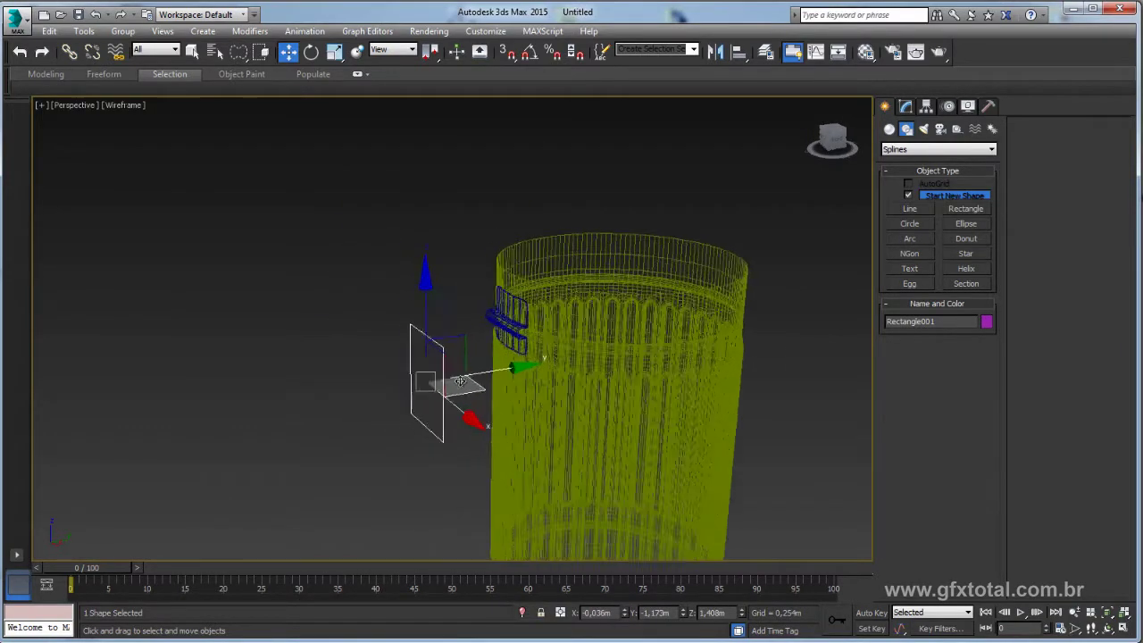
pyautogui.moveTo(388, 386)
pyautogui.mouseDown(button='middle')
pyautogui.moveTo(463, 388)
pyautogui.moveTo(528, 351)
pyautogui.mouseUp(button='middle')
pyautogui.press('F3')
pyautogui.scroll(2, 529, 351)
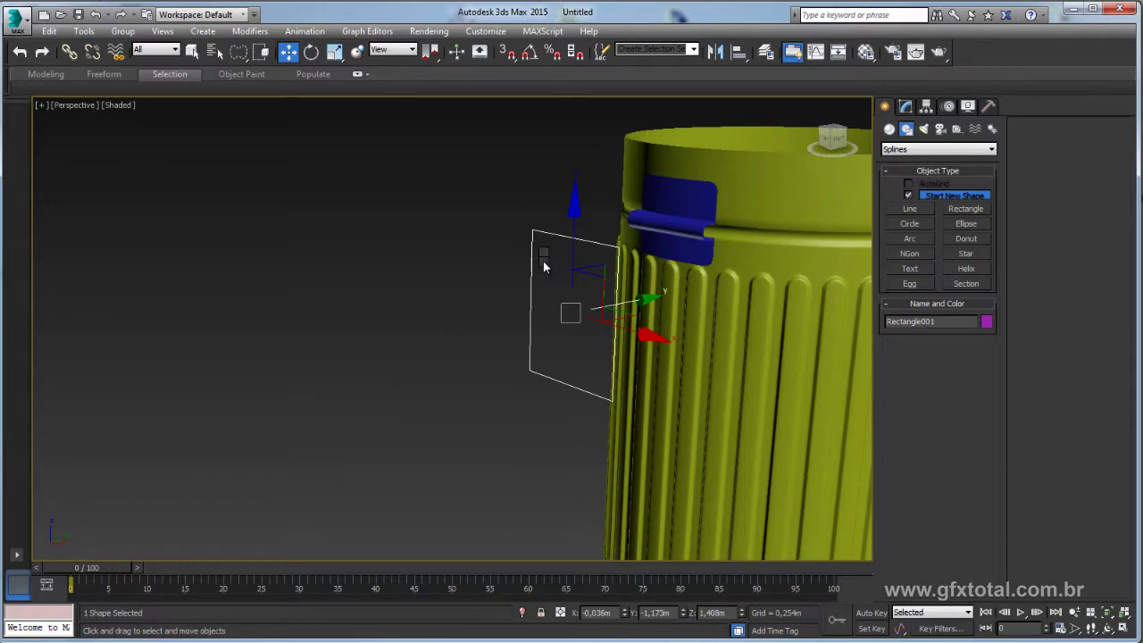
pyautogui.rightClick(542, 265)
# Convert the rectangle to an editable spline and divide its two side segments
pyautogui.click(750, 401)
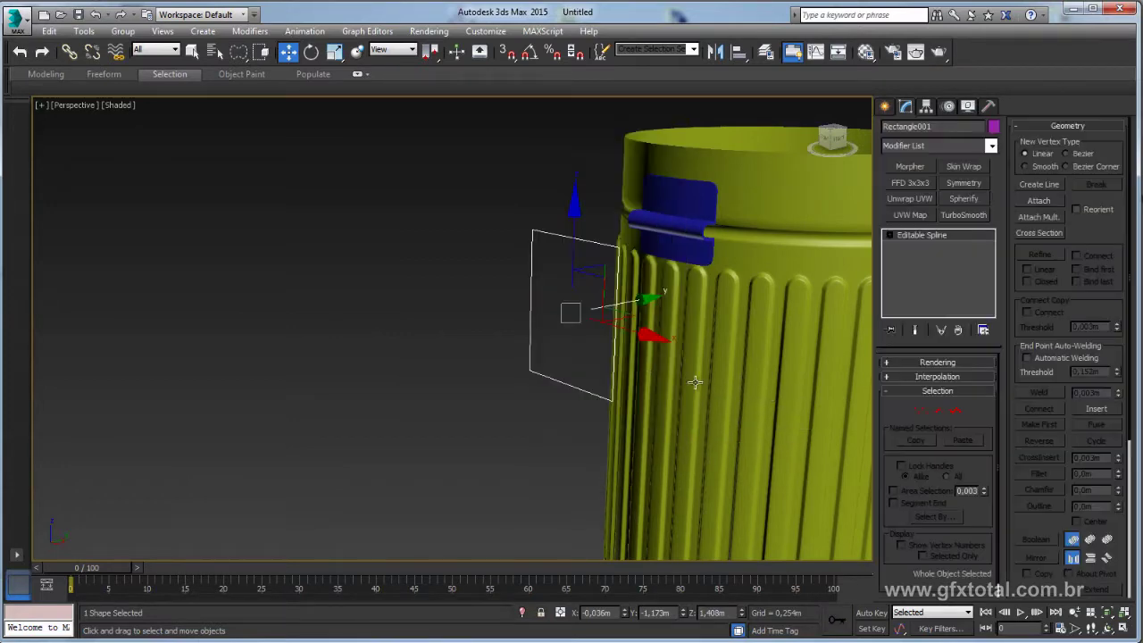
pyautogui.keyDown('alt'); pyautogui.moveTo(750, 401); pyautogui.dragTo(742, 389, button='middle'); pyautogui.keyUp('alt')
pyautogui.click(938, 410)
pyautogui.moveTo(777, 313); pyautogui.dragTo(357, 325)
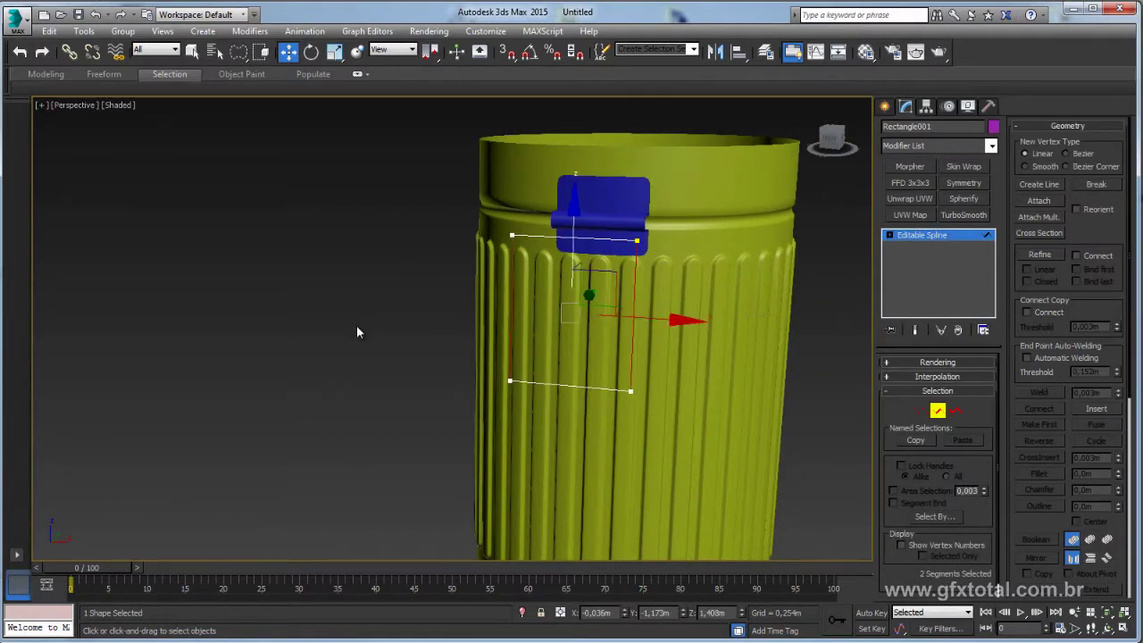
pyautogui.keyDown('alt'); pyautogui.moveTo(356, 325); pyautogui.dragTo(650, 345, button='middle'); pyautogui.keyUp('alt')
pyautogui.moveTo(1018, 513); pyautogui.dragTo(1010, 164)
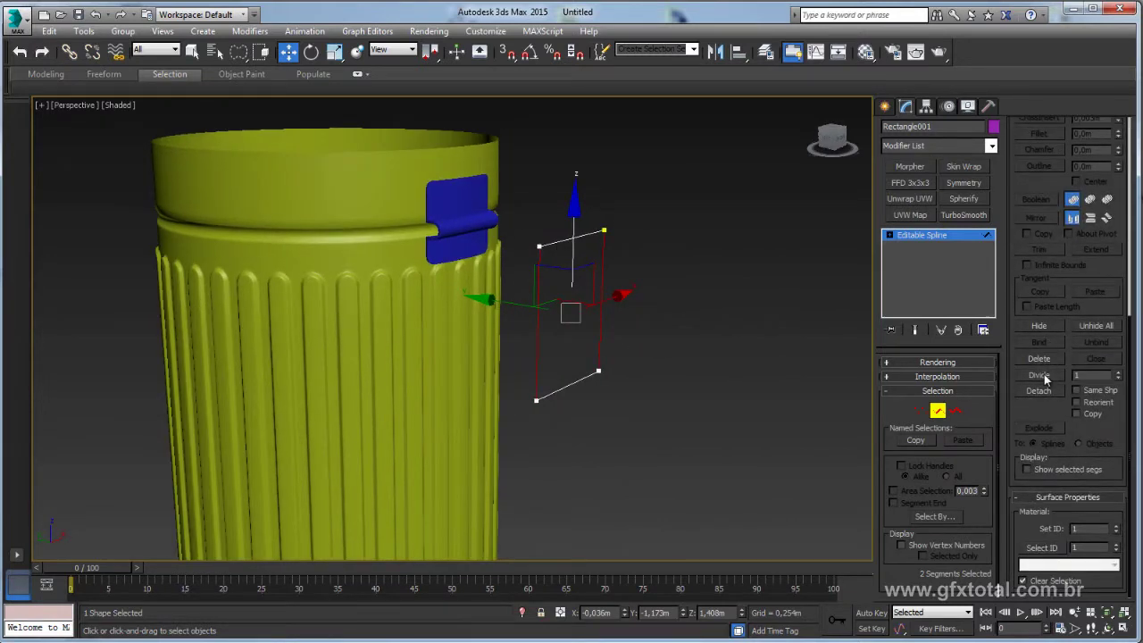
pyautogui.keyDown('alt'); pyautogui.moveTo(691, 317); pyautogui.dragTo(671, 312, button='middle'); pyautogui.keyUp('alt')
pyautogui.moveTo(490, 343); pyautogui.dragTo(683, 403)
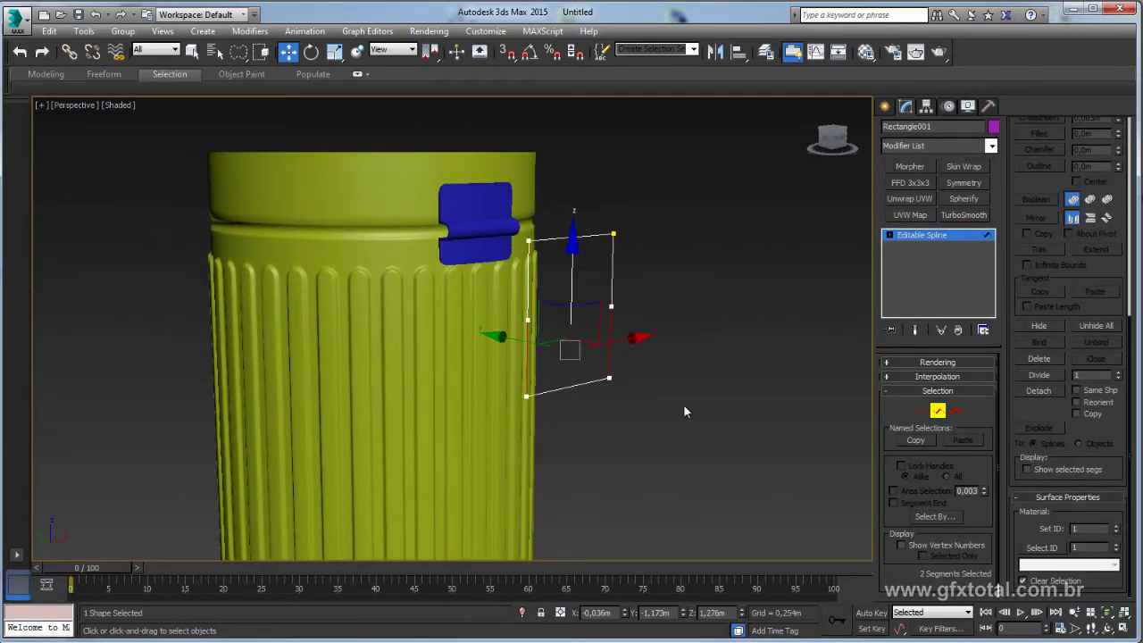
pyautogui.click(1038, 375)
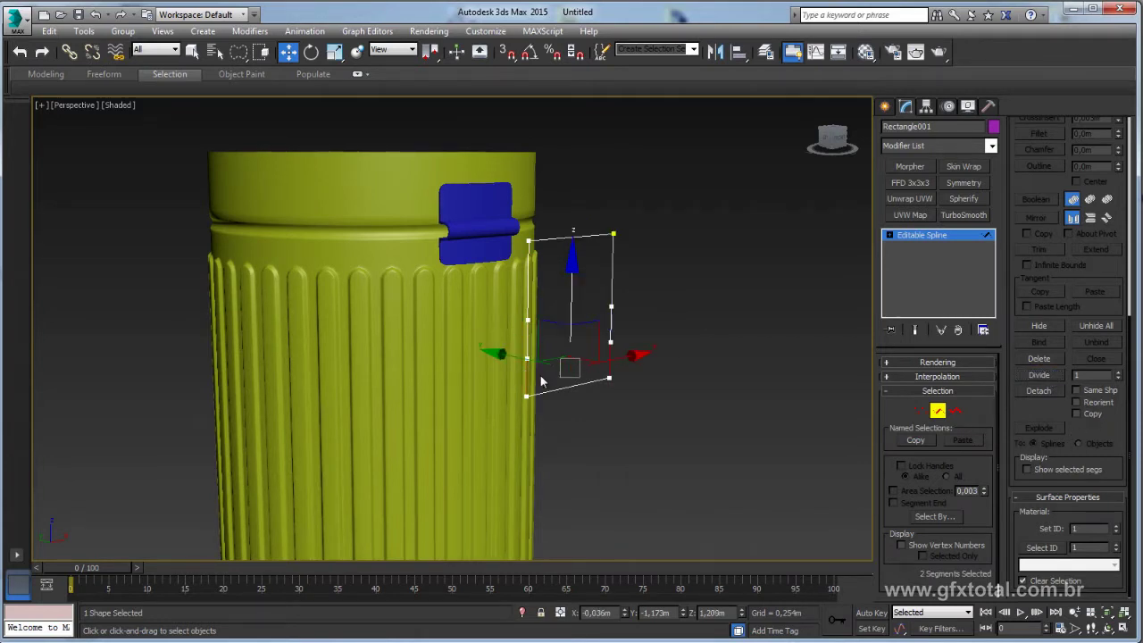
# Scale the side segments inward into a neck and shift the four middle vertices
pyautogui.press('r')
pyautogui.moveTo(482, 389); pyautogui.dragTo(462, 393)
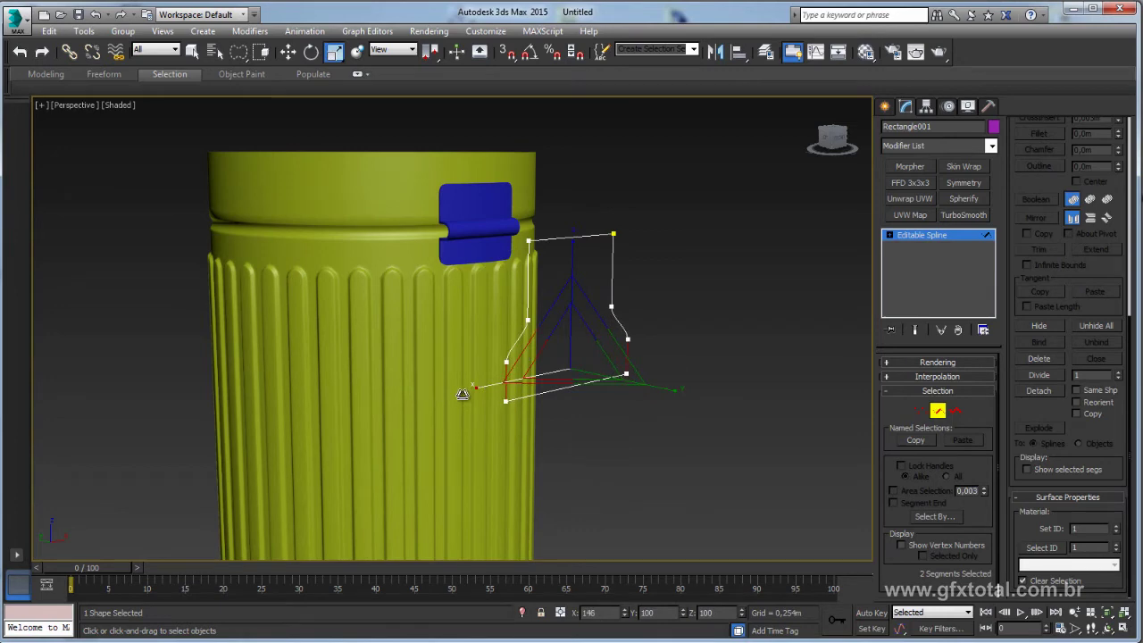
pyautogui.keyDown('alt'); pyautogui.moveTo(461, 393); pyautogui.dragTo(625, 393, button='middle'); pyautogui.keyUp('alt')
pyautogui.click(921, 410)
pyautogui.keyDown('alt'); pyautogui.moveTo(819, 378); pyautogui.dragTo(721, 322, button='middle'); pyautogui.keyUp('alt')
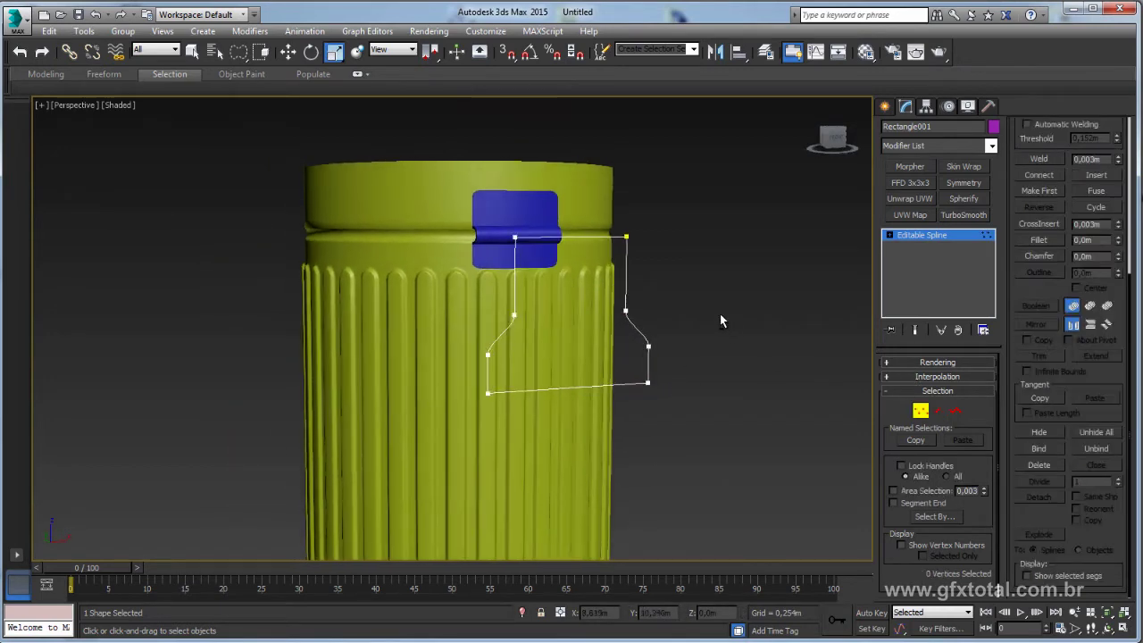
pyautogui.moveTo(702, 371); pyautogui.dragTo(473, 268)
pyautogui.press('w')
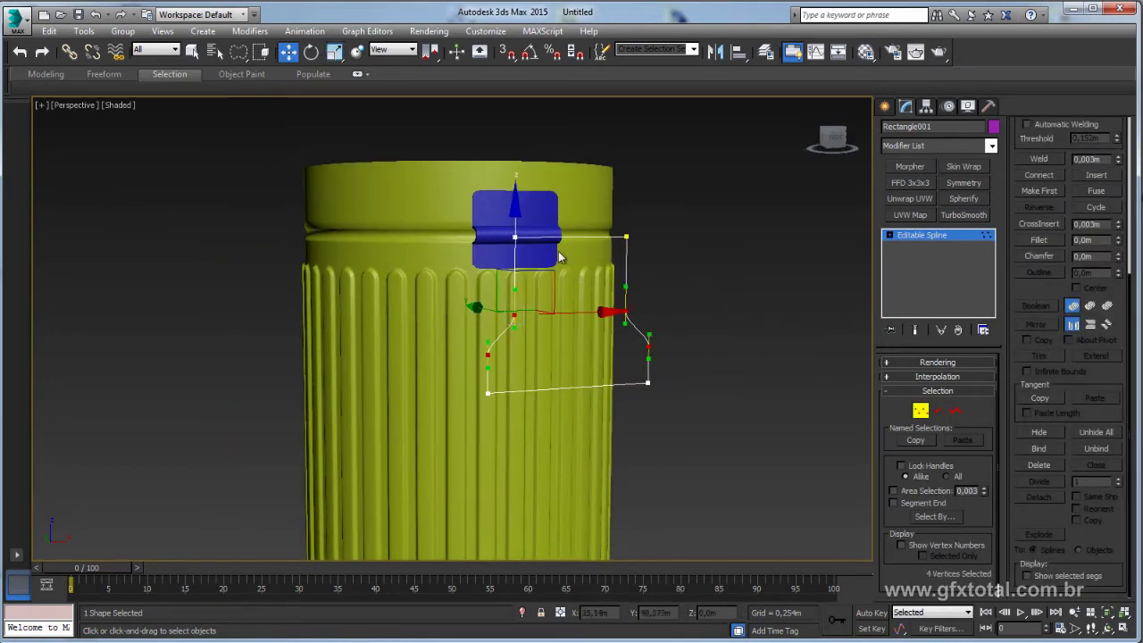
pyautogui.moveTo(516, 234); pyautogui.dragTo(520, 230)
# Fillet the bottom corners by 0.076m and the top corners by 0.051m
pyautogui.keyDown('alt'); pyautogui.moveTo(679, 339); pyautogui.dragTo(724, 375, button='middle'); pyautogui.keyUp('alt')
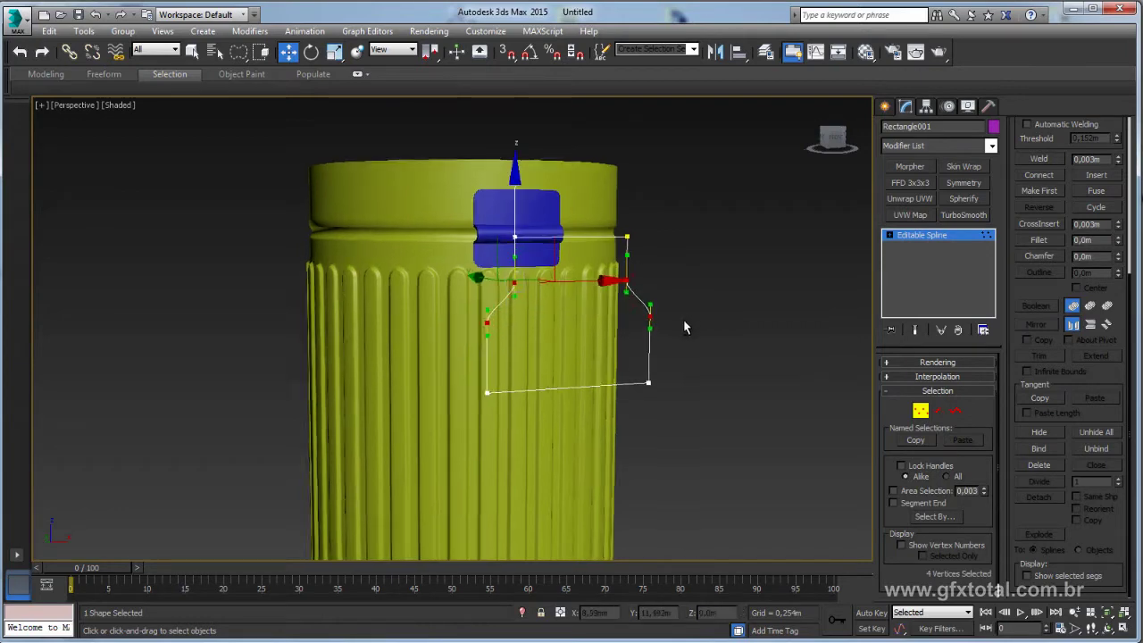
pyautogui.moveTo(643, 440); pyautogui.dragTo(469, 366)
pyautogui.keyDown('alt'); pyautogui.moveTo(649, 404); pyautogui.dragTo(688, 430, button='middle'); pyautogui.keyUp('alt')
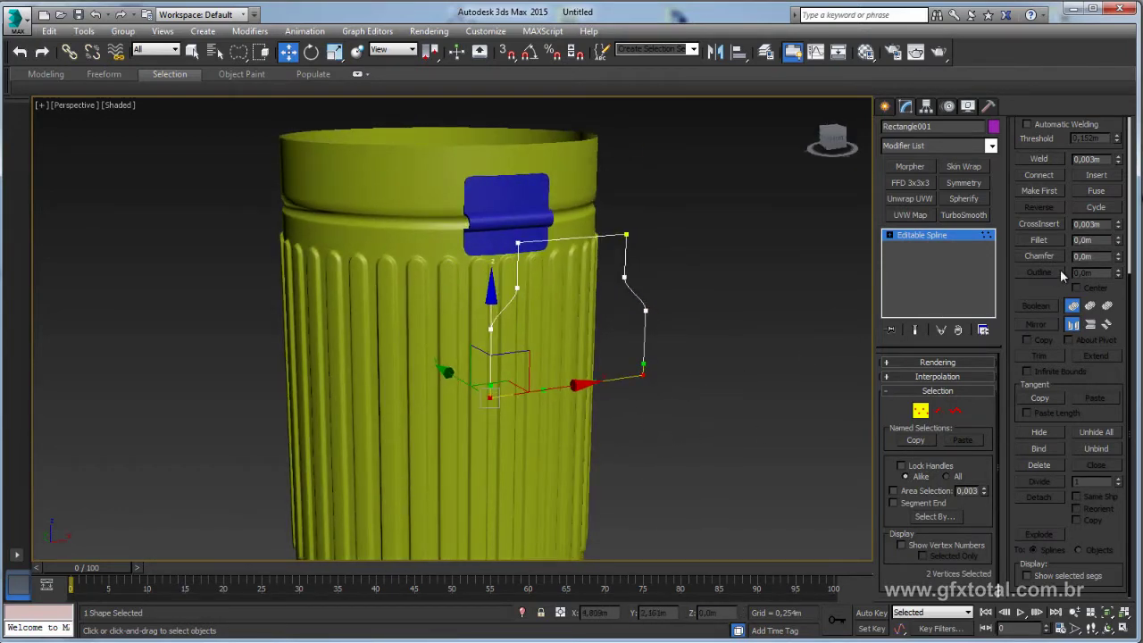
pyautogui.moveTo(1120, 248); pyautogui.dragTo(1117, 237)
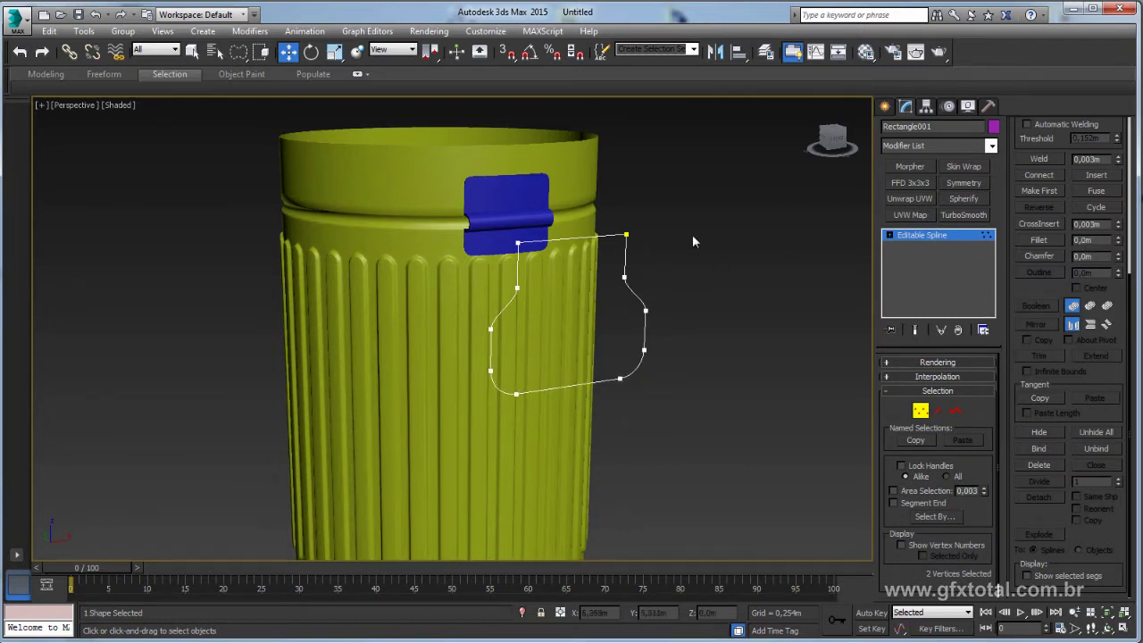
pyautogui.moveTo(620, 224); pyautogui.dragTo(511, 256)
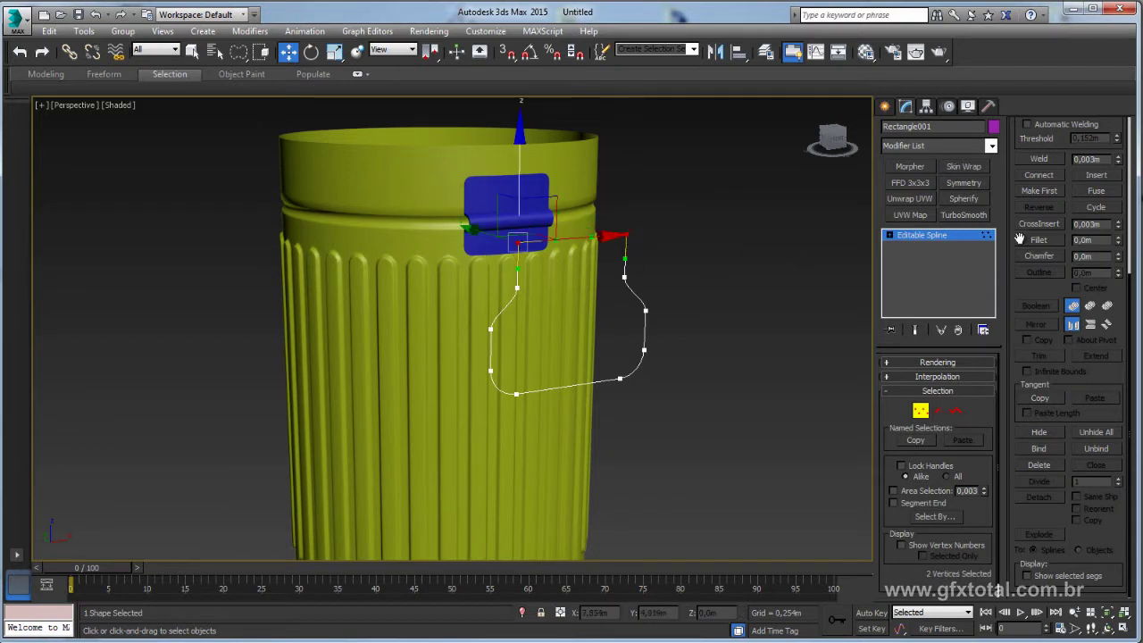
pyautogui.moveTo(1118, 243); pyautogui.dragTo(1120, 238)
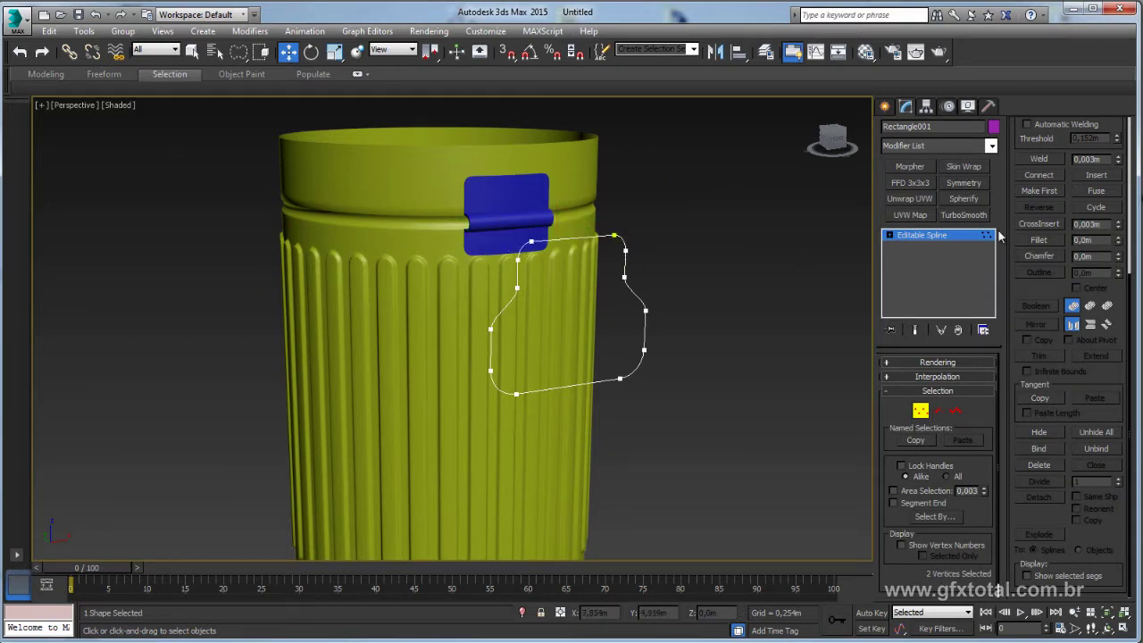
pyautogui.click(942, 237)
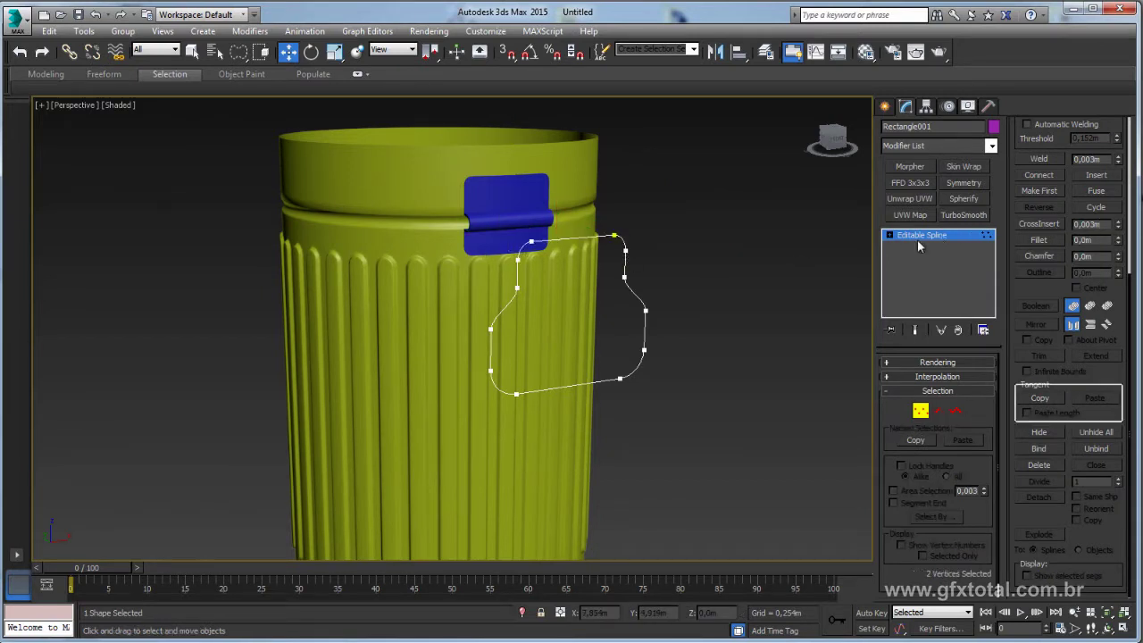
# Make the spline render in the viewport as a 0.042m-thick tube
pyautogui.click(888, 362)
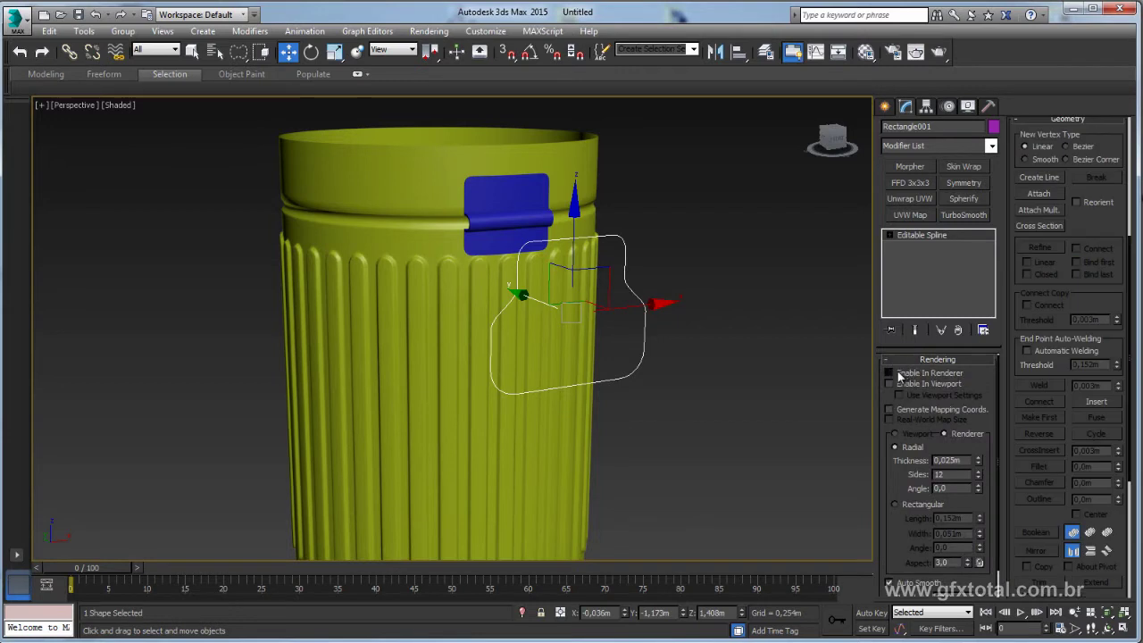
pyautogui.click(897, 385)
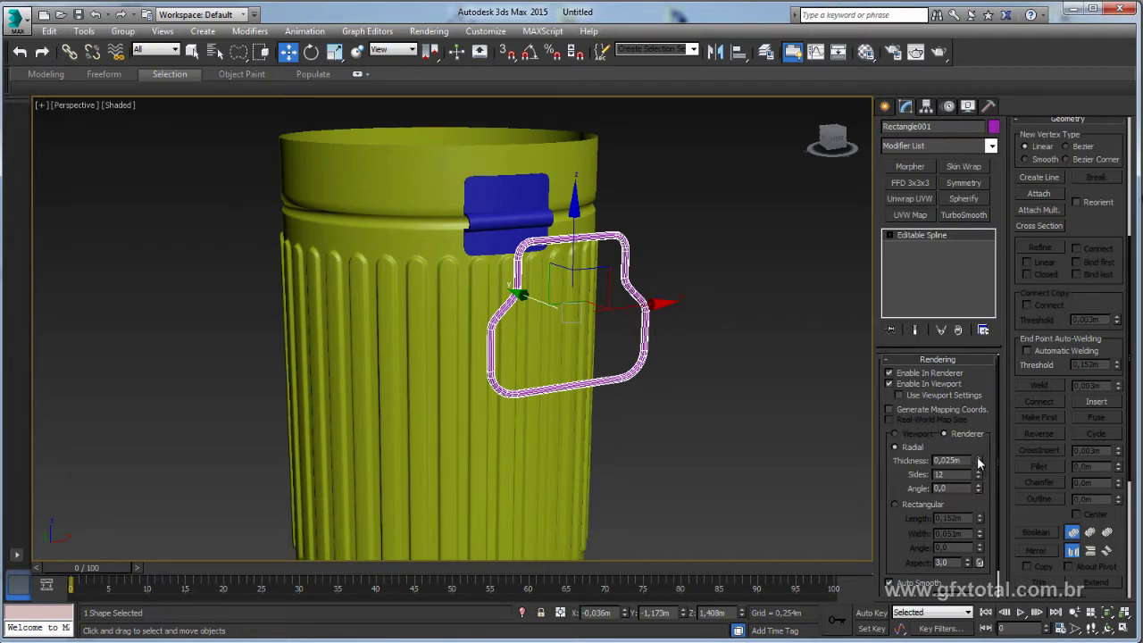
pyautogui.moveTo(977, 456); pyautogui.dragTo(980, 409)
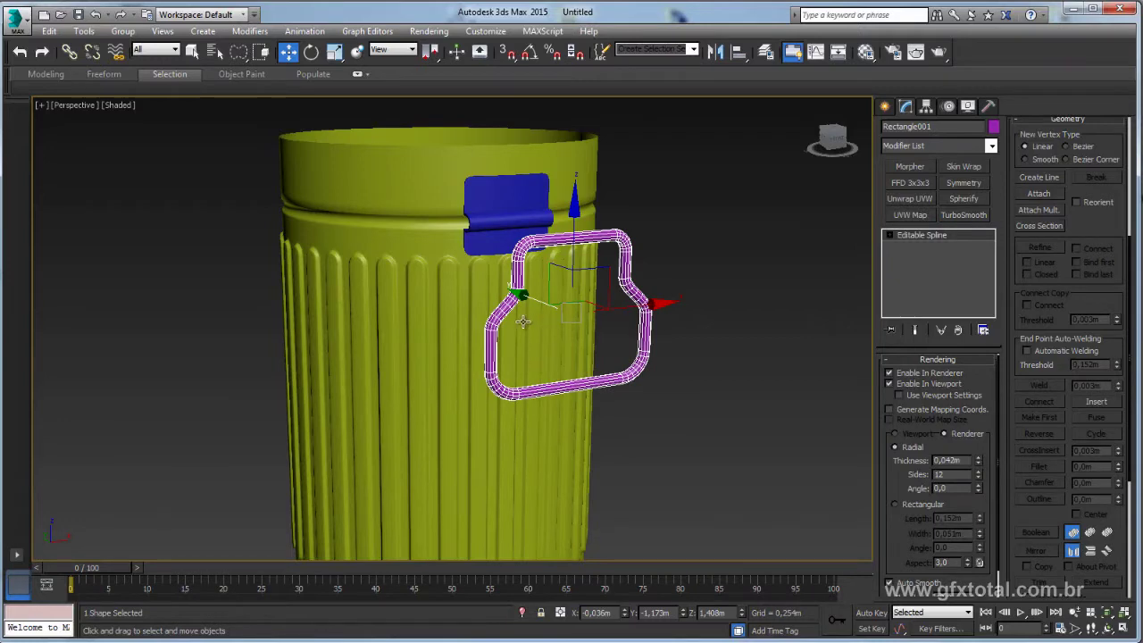
# Move the tube handle onto the blue mount and check its fit from several angles
pyautogui.keyDown('alt'); pyautogui.moveTo(524, 322); pyautogui.dragTo(525, 304, button='middle'); pyautogui.keyUp('alt')
pyautogui.moveTo(524, 304); pyautogui.dragTo(420, 268)
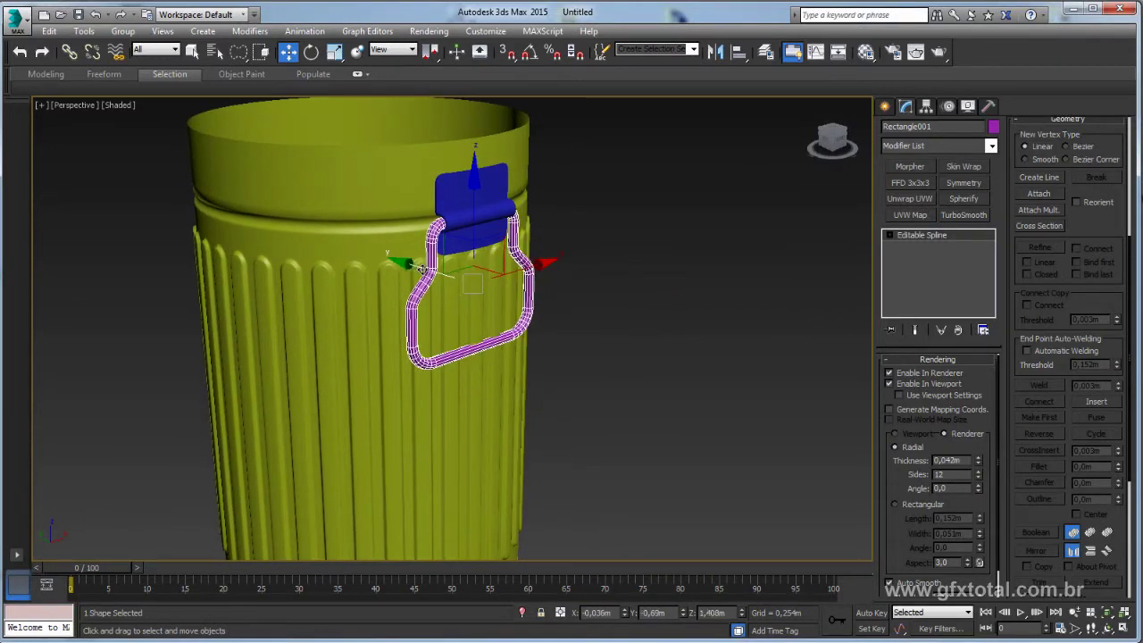
pyautogui.keyDown('alt'); pyautogui.moveTo(420, 268); pyautogui.dragTo(384, 313, button='middle'); pyautogui.keyUp('alt')
pyautogui.scroll(3, 384, 313)
pyautogui.scroll(-2, 357, 340)
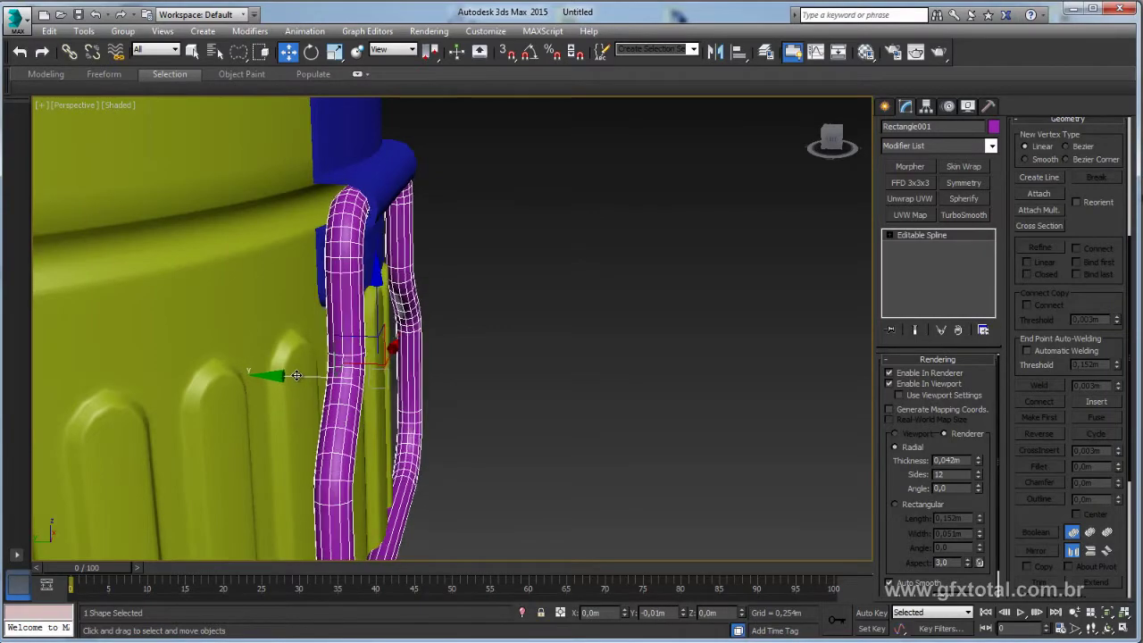
pyautogui.moveTo(291, 378)
pyautogui.keyDown('alt'); pyautogui.mouseDown(button='middle')
pyautogui.moveTo(418, 329)
pyautogui.moveTo(268, 319)
pyautogui.moveTo(313, 327)
pyautogui.mouseUp(button='middle'); pyautogui.keyUp('alt')
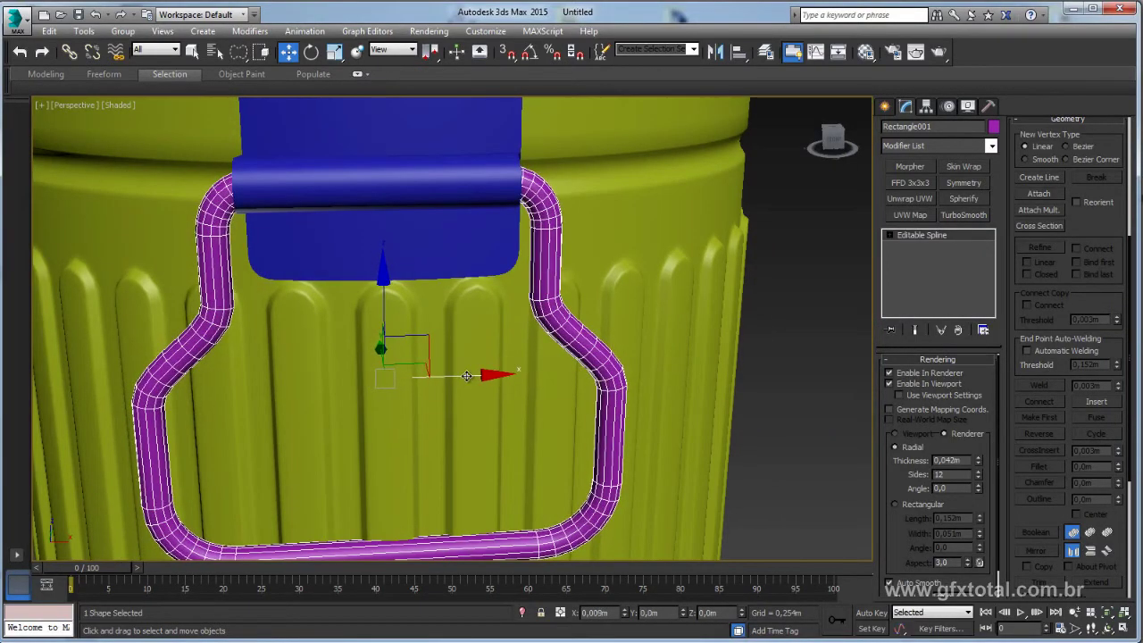
pyautogui.scroll(-4, 479, 353)
pyautogui.moveTo(479, 353)
pyautogui.keyDown('alt'); pyautogui.mouseDown(button='middle')
pyautogui.moveTo(456, 358)
pyautogui.moveTo(487, 361)
pyautogui.moveTo(507, 381)
pyautogui.moveTo(500, 366)
pyautogui.mouseUp(button='middle'); pyautogui.keyUp('alt')
pyautogui.scroll(-3, 506, 382)
pyautogui.scroll(4, 513, 375)
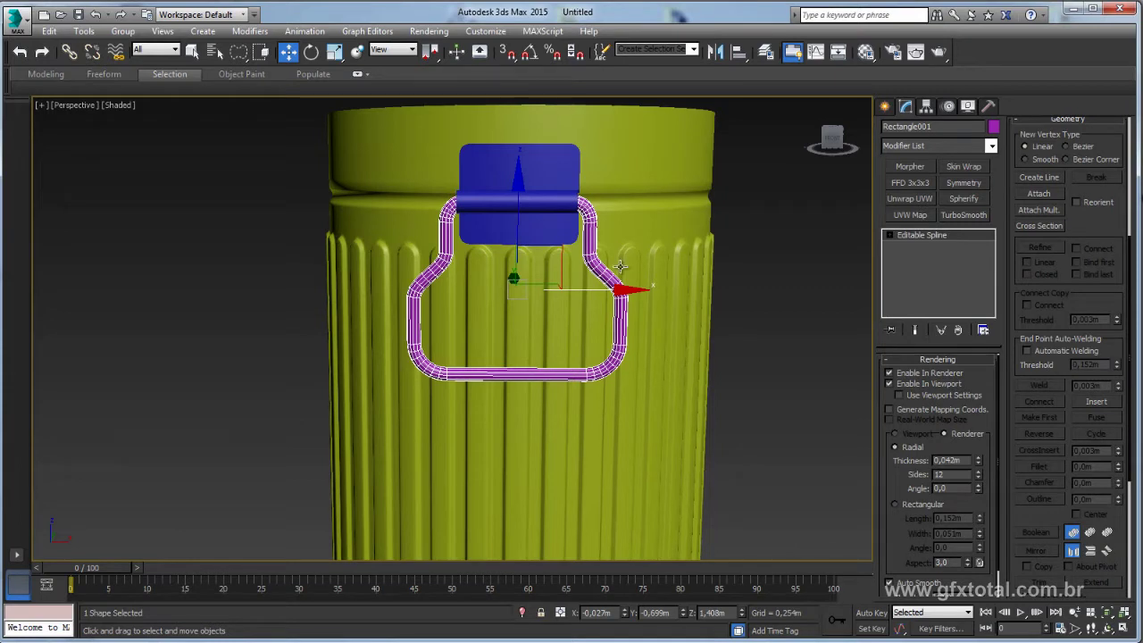
pyautogui.press('e')
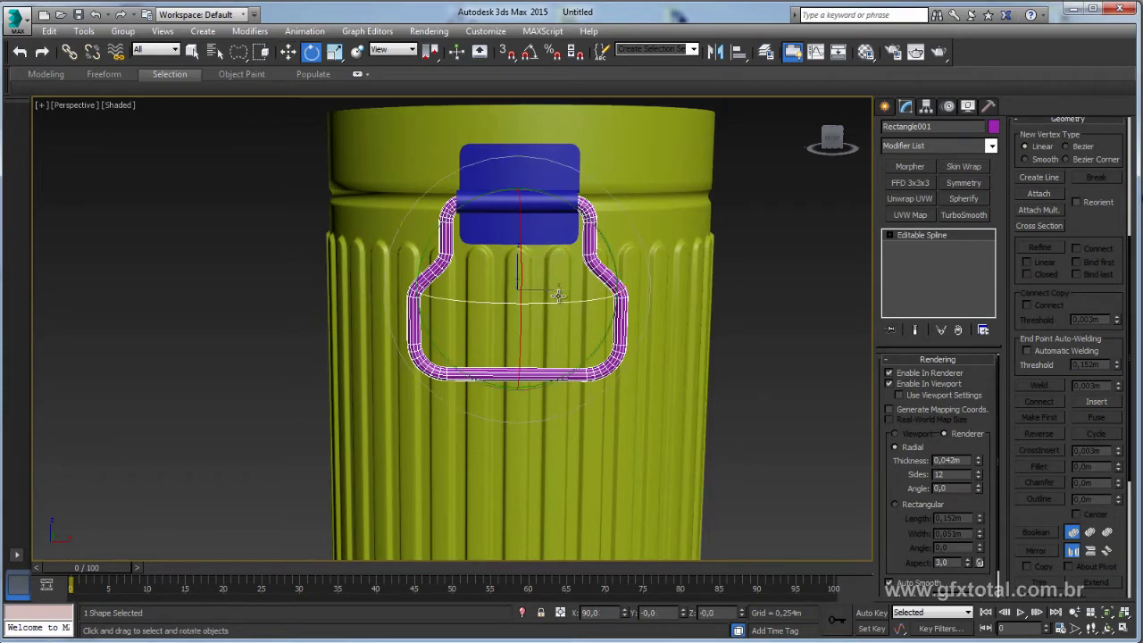
pyautogui.press('r')
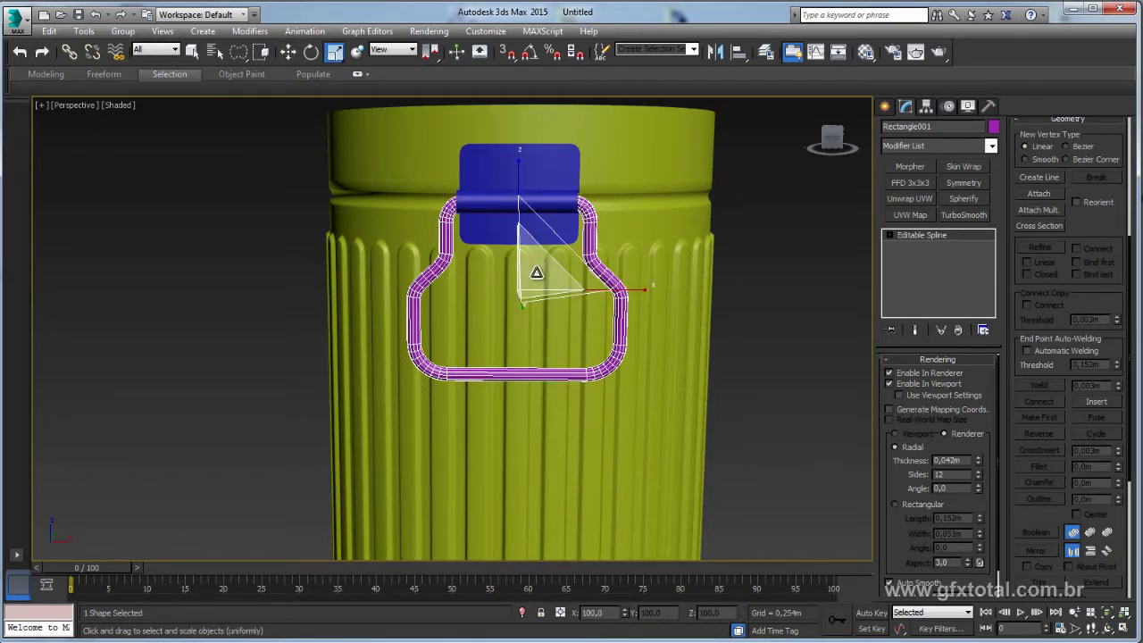
pyautogui.moveTo(535, 273); pyautogui.dragTo(541, 299)
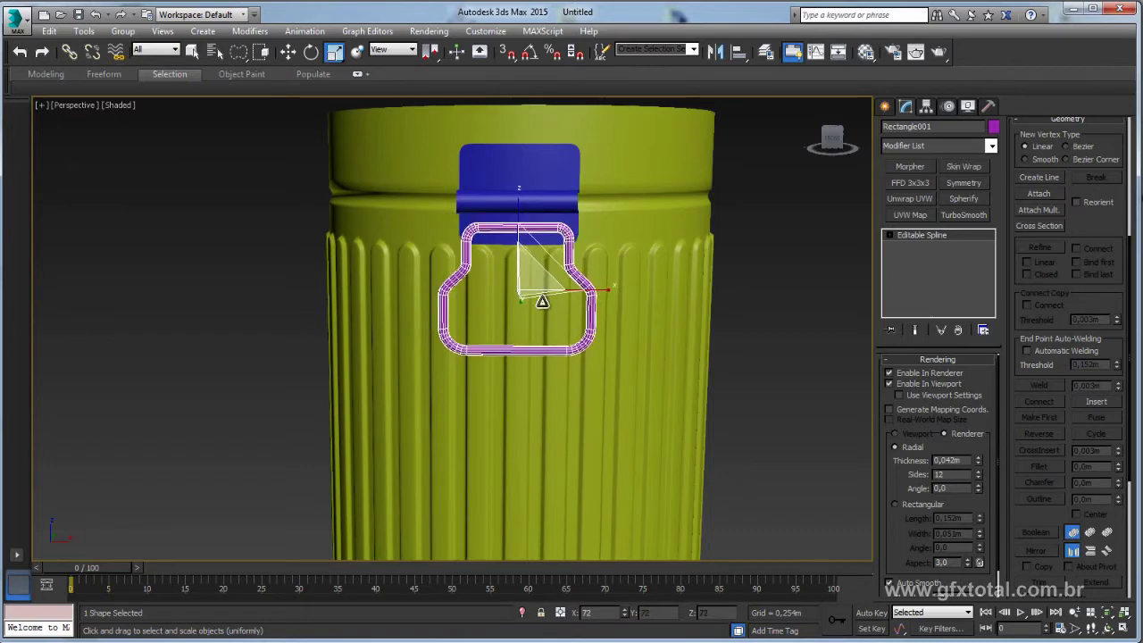
pyautogui.hotkey('ctrl', 'z')
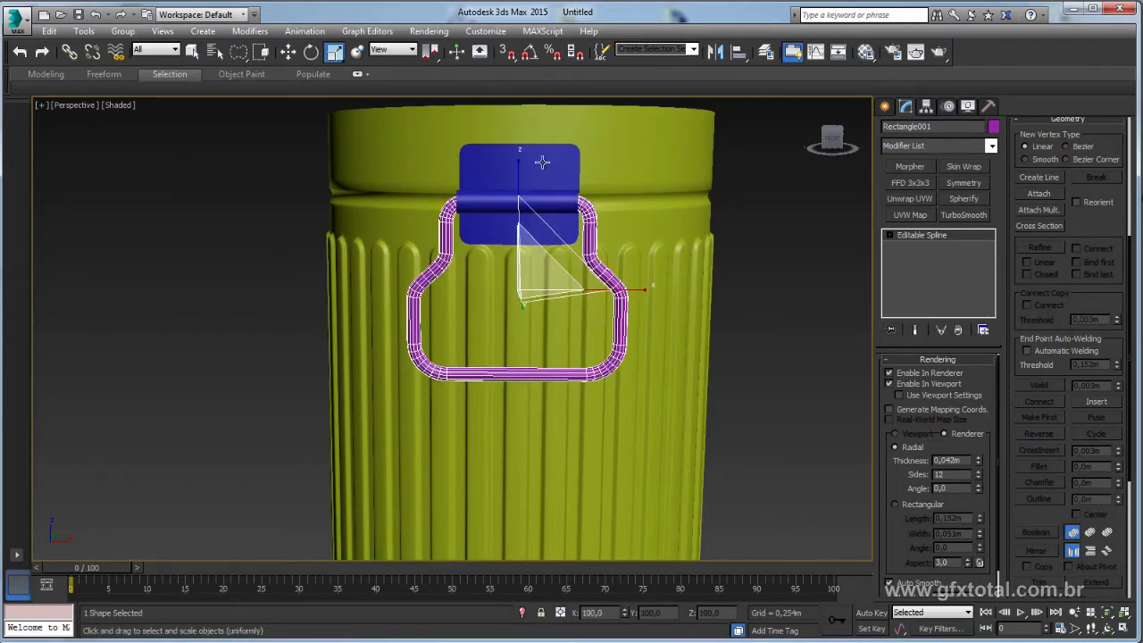
pyautogui.moveTo(542, 162)
pyautogui.keyDown('alt'); pyautogui.mouseDown(button='middle')
pyautogui.moveTo(517, 234)
pyautogui.moveTo(284, 167)
pyautogui.mouseUp(button='middle'); pyautogui.keyUp('alt')
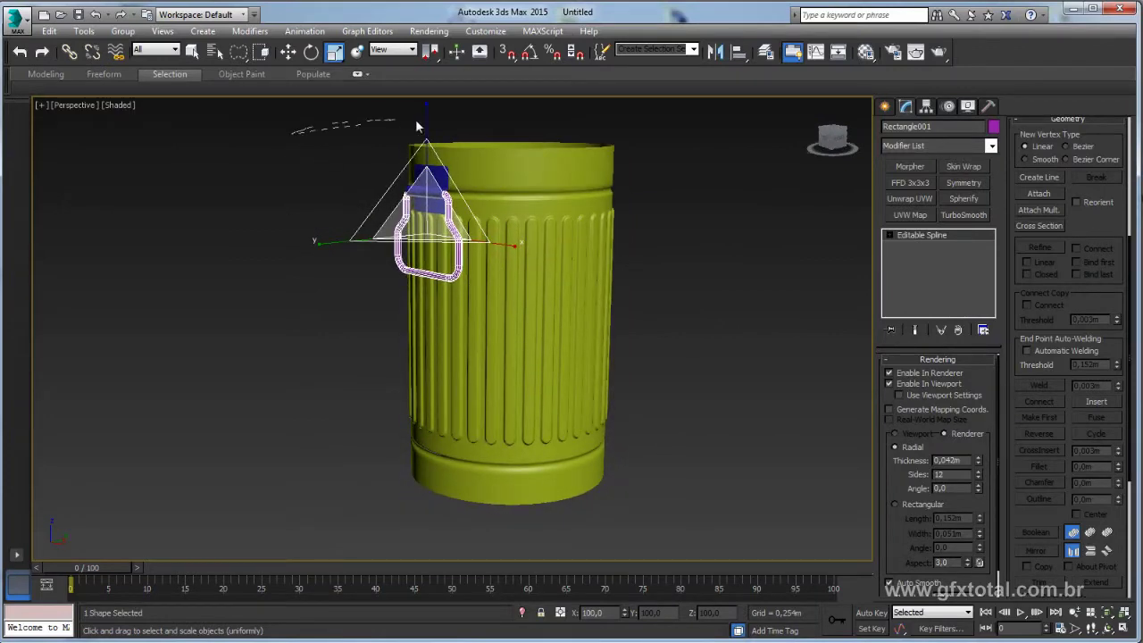
pyautogui.hotkey('ctrl', 'a')
pyautogui.keyDown('alt'); pyautogui.moveTo(758, 367); pyautogui.dragTo(590, 250, button='middle'); pyautogui.keyUp('alt')
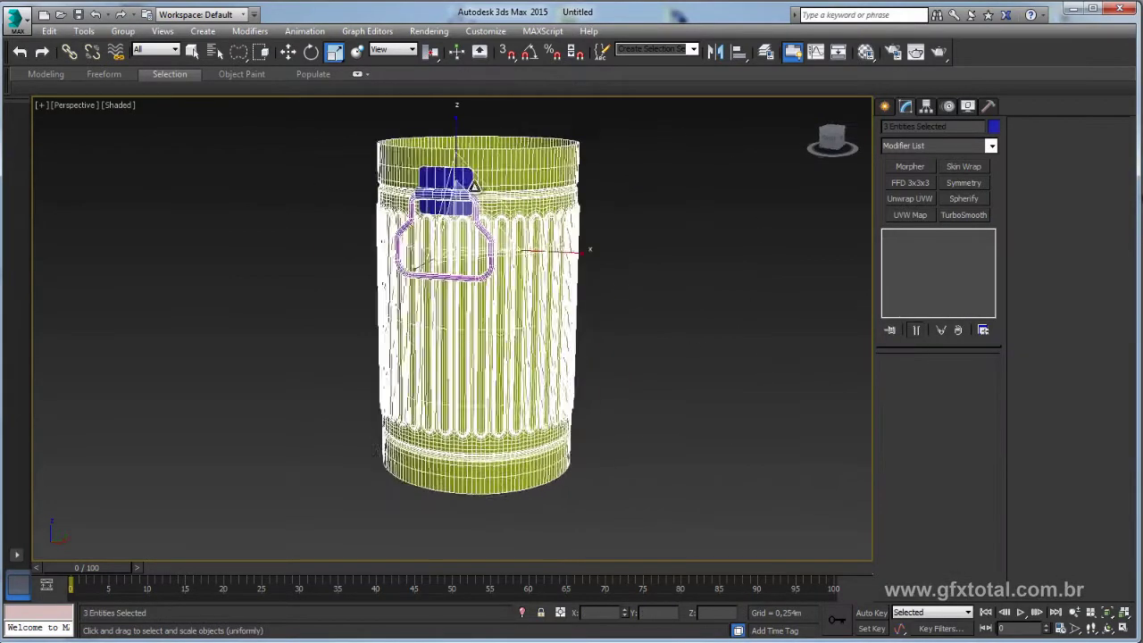
pyautogui.moveTo(514, 209); pyautogui.dragTo(549, 261, button='middle')
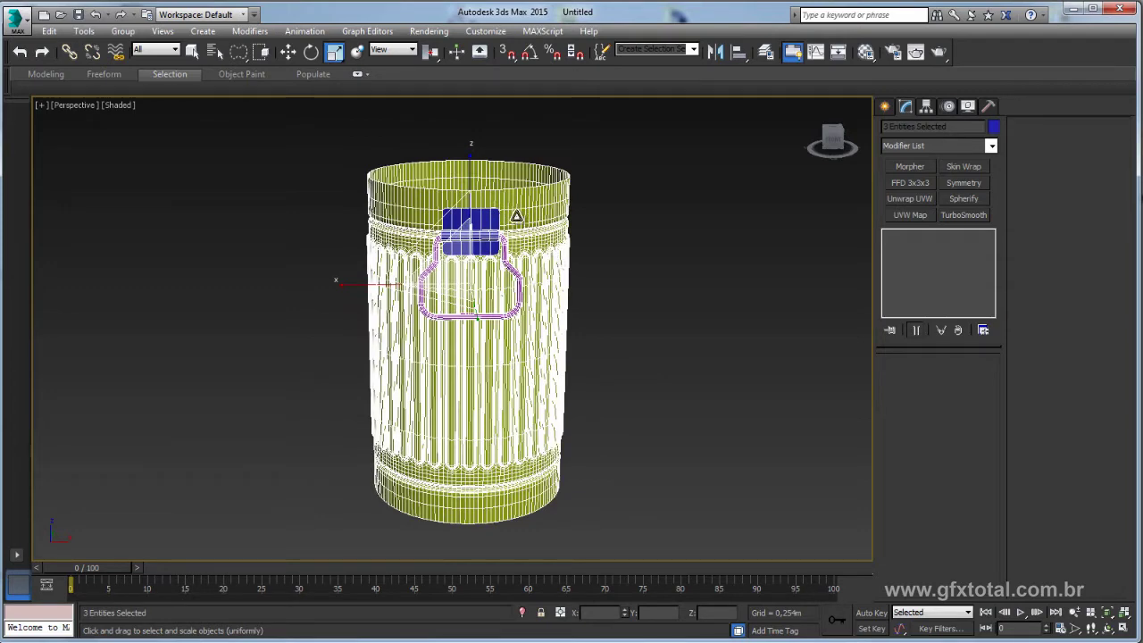
pyautogui.press('f')
pyautogui.scroll(5, 566, 251)
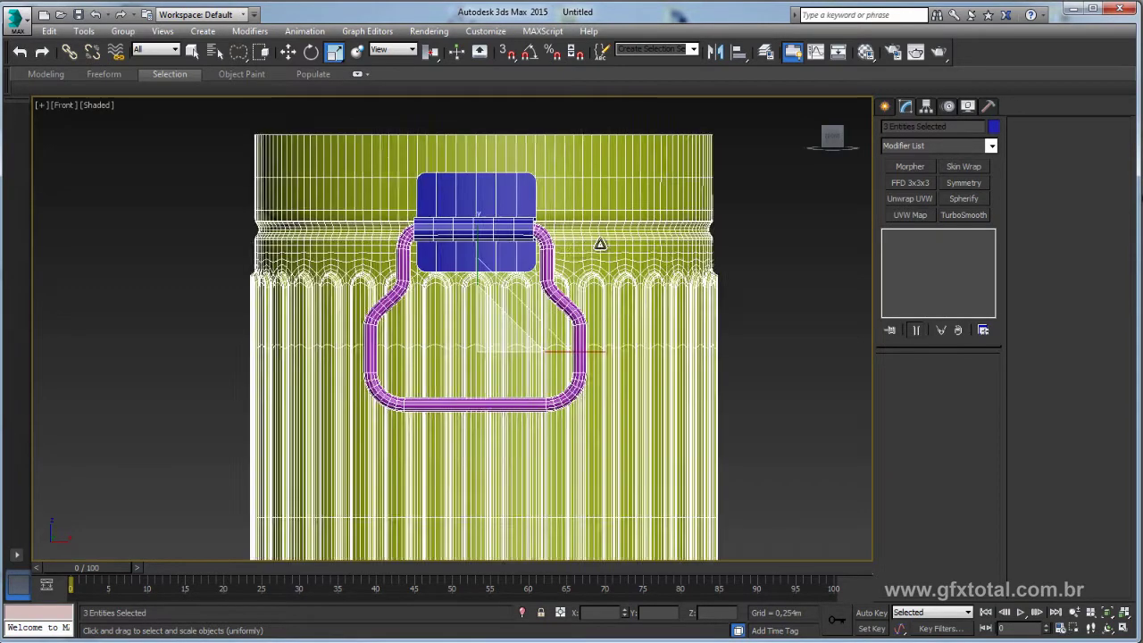
pyautogui.scroll(-1, 528, 271)
# Create Sphere001 from Standard Primitives, about 0.031 m radius, right of the bin's upper rim
pyautogui.click(887, 107)
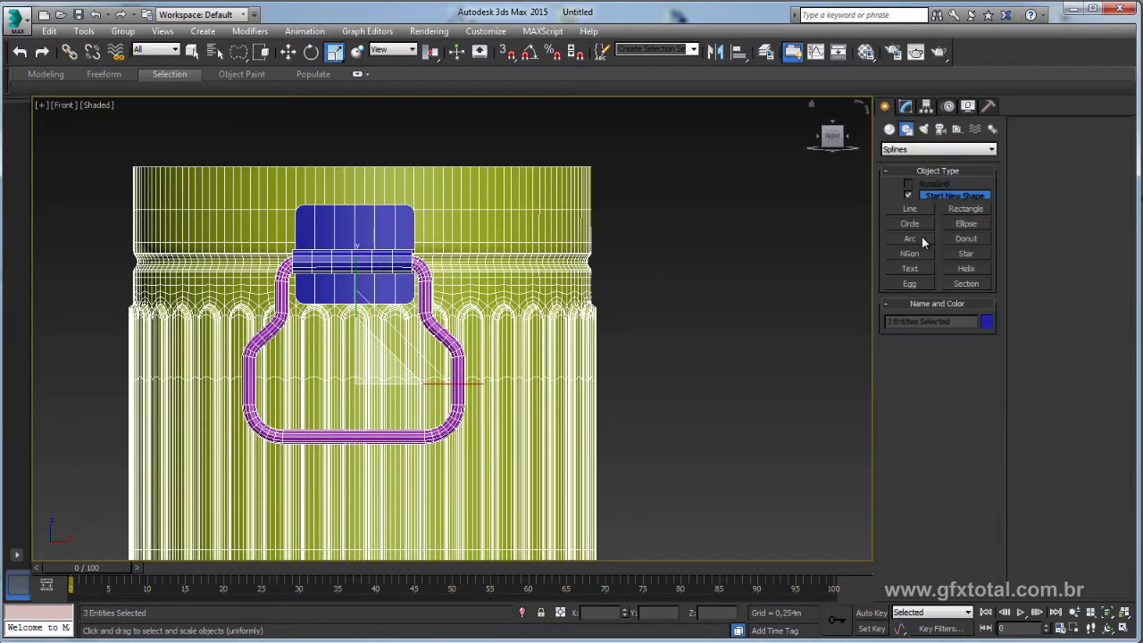
pyautogui.click(890, 129)
pyautogui.click(910, 211)
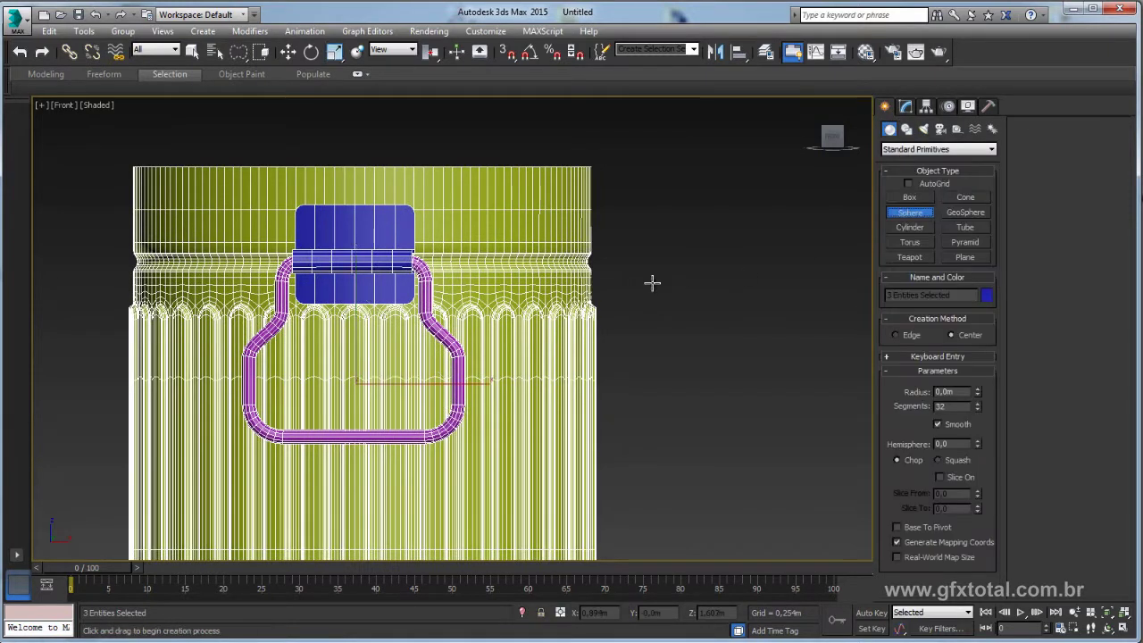
pyautogui.click(677, 277)
pyautogui.moveTo(690, 281); pyautogui.dragTo(685, 281)
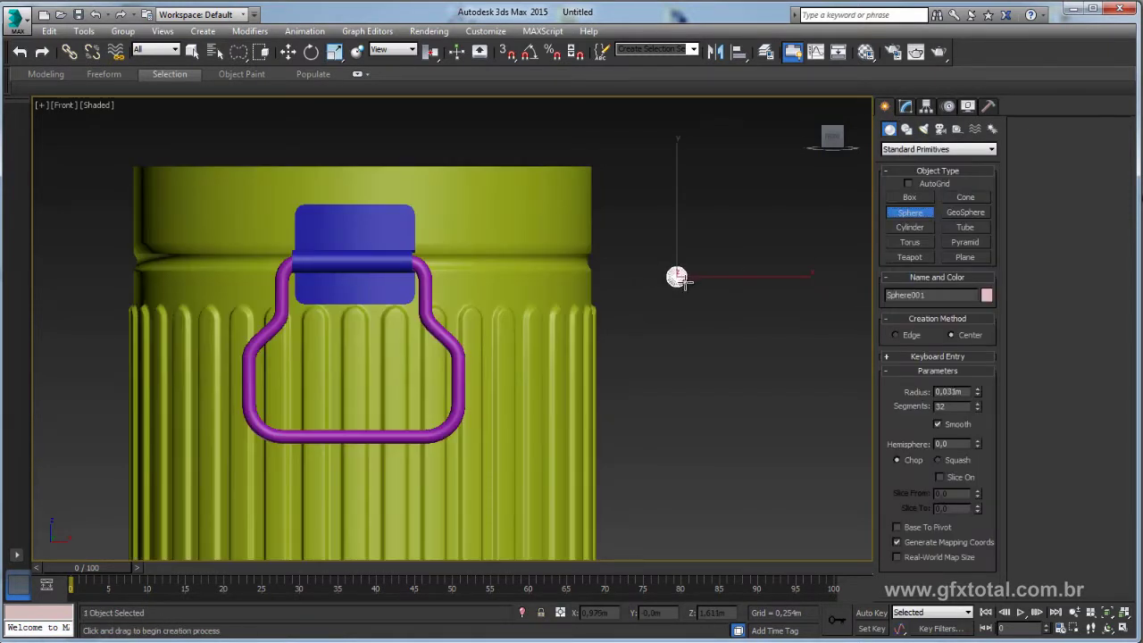
pyautogui.rightClick(712, 276)
pyautogui.scroll(3, 738, 288)
pyautogui.press('p')
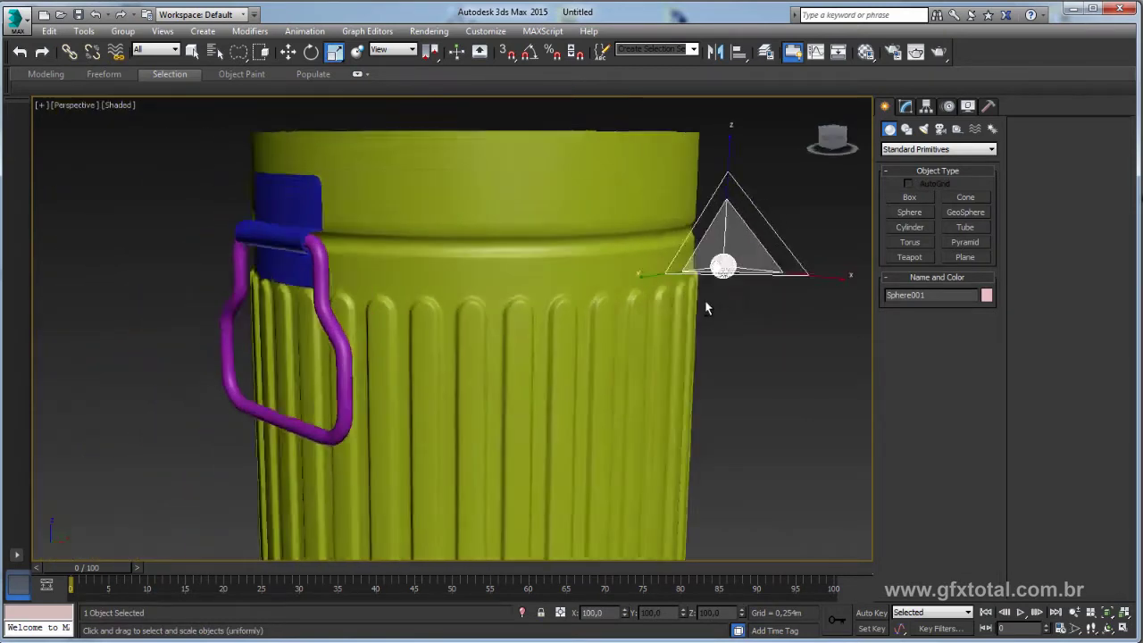
pyautogui.keyDown('alt'); pyautogui.moveTo(772, 287); pyautogui.dragTo(709, 290, button='middle'); pyautogui.keyUp('alt')
pyautogui.scroll(3, 710, 290)
pyautogui.scroll(3, 710, 290)
# Convert the sphere to editable poly, split it along its middle edge loop, and delete one half
pyautogui.rightClick(723, 278)
pyautogui.moveTo(750, 422)
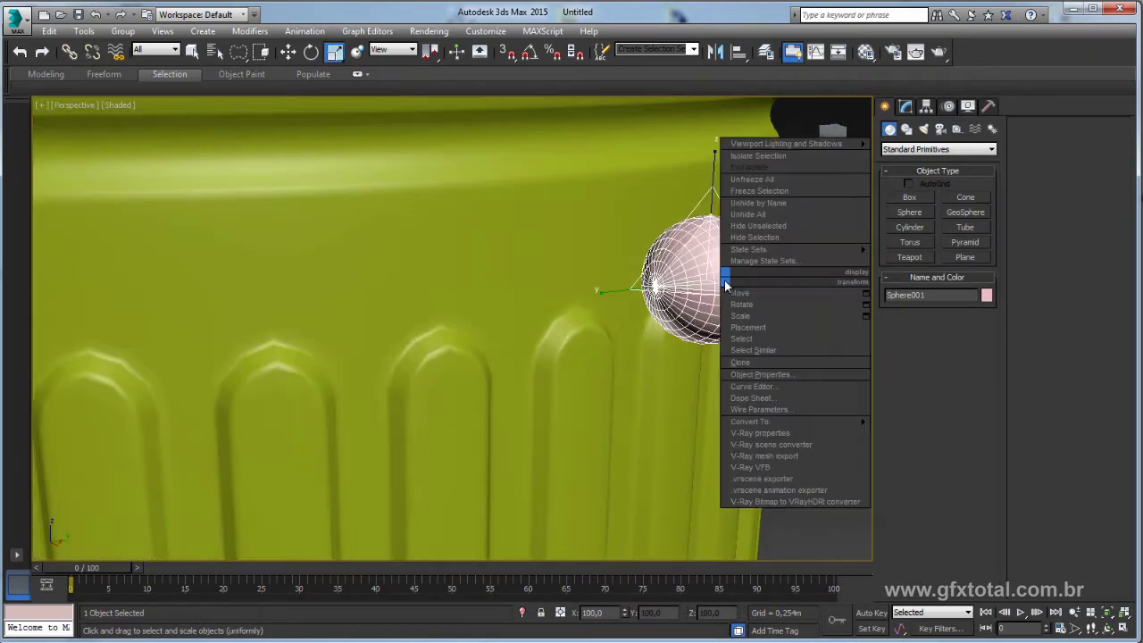
pyautogui.click(921, 432)
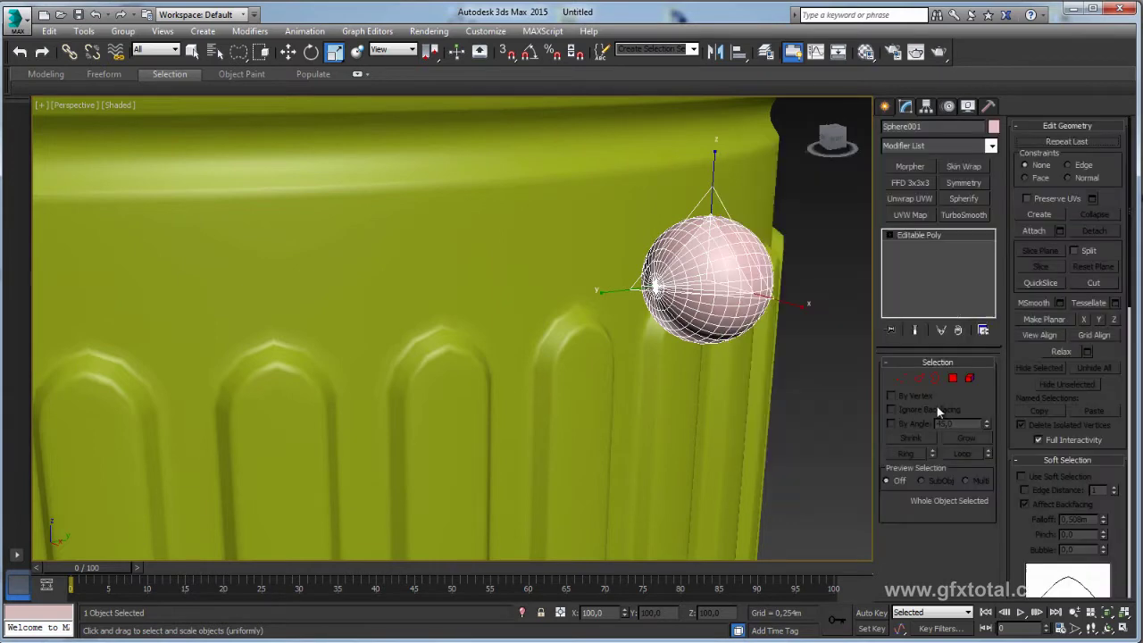
pyautogui.click(919, 378)
pyautogui.keyDown('alt'); pyautogui.moveTo(768, 334); pyautogui.dragTo(734, 295, button='middle'); pyautogui.keyUp('alt')
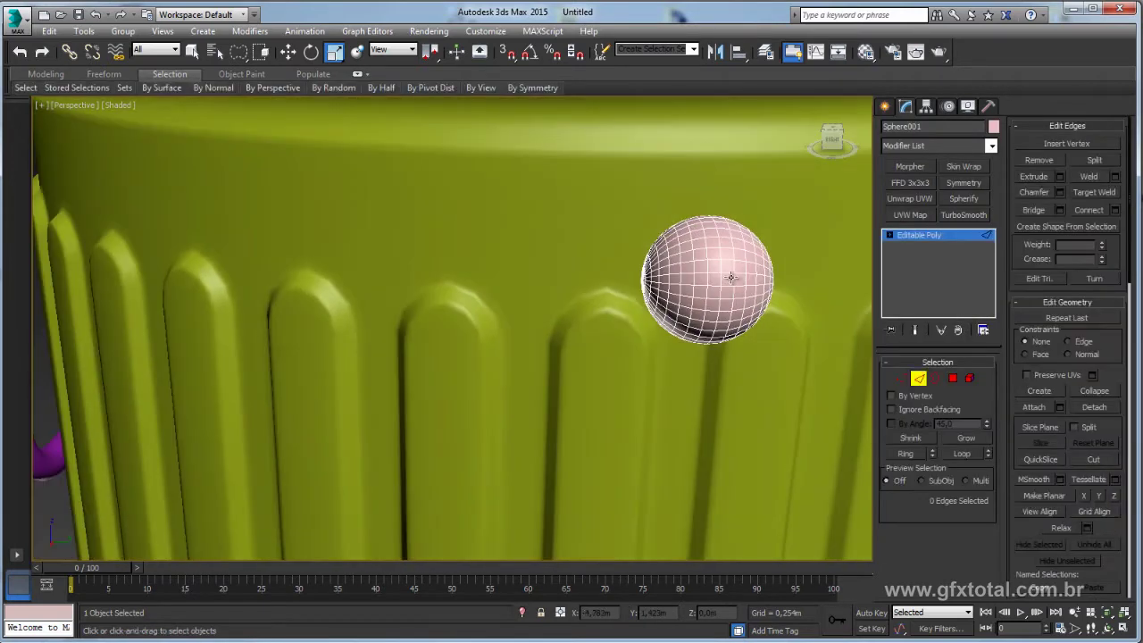
pyautogui.doubleClick(734, 283)
pyautogui.press('5')
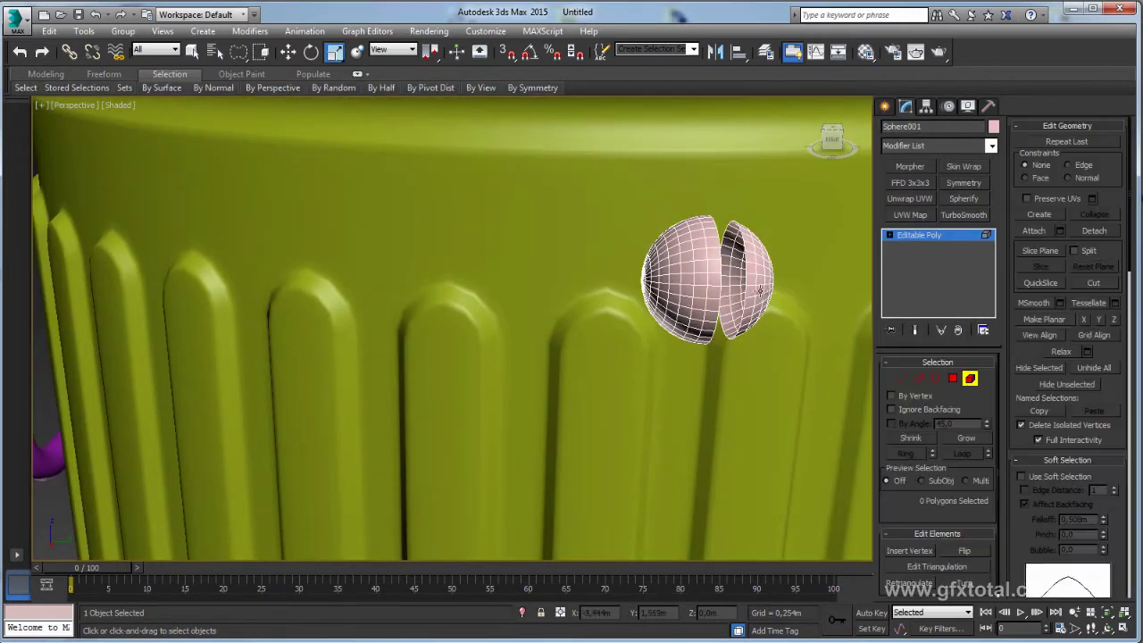
pyautogui.click(734, 282)
pyautogui.press('Delete')
# Squash the remaining hemisphere into a thin disc with non-uniform scaling
pyautogui.click(923, 237)
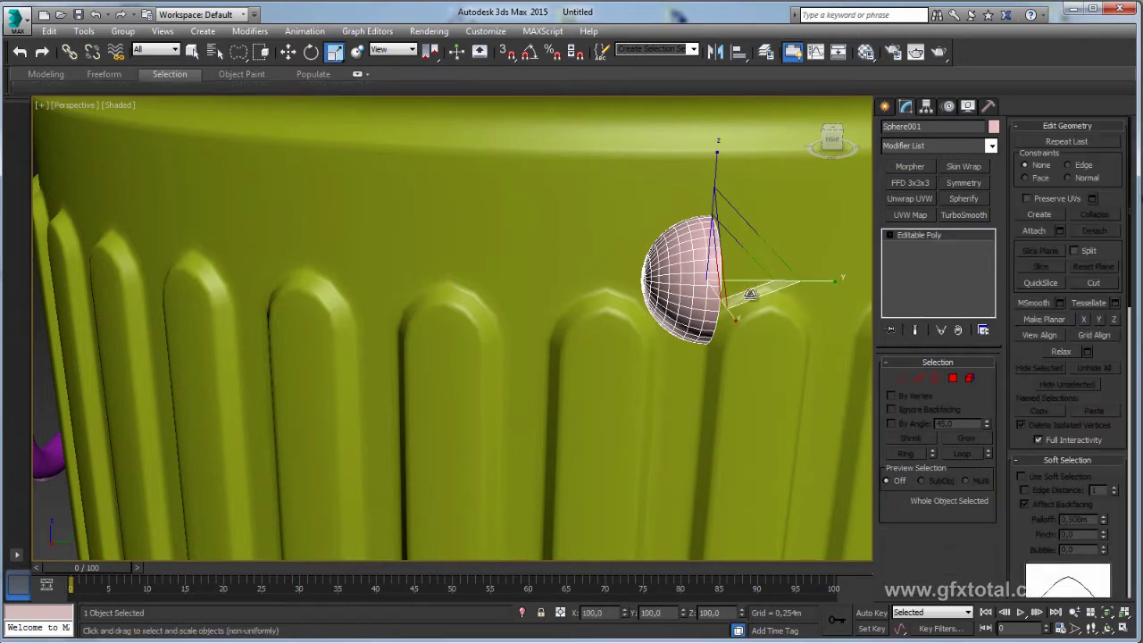
pyautogui.moveTo(837, 286); pyautogui.dragTo(672, 300)
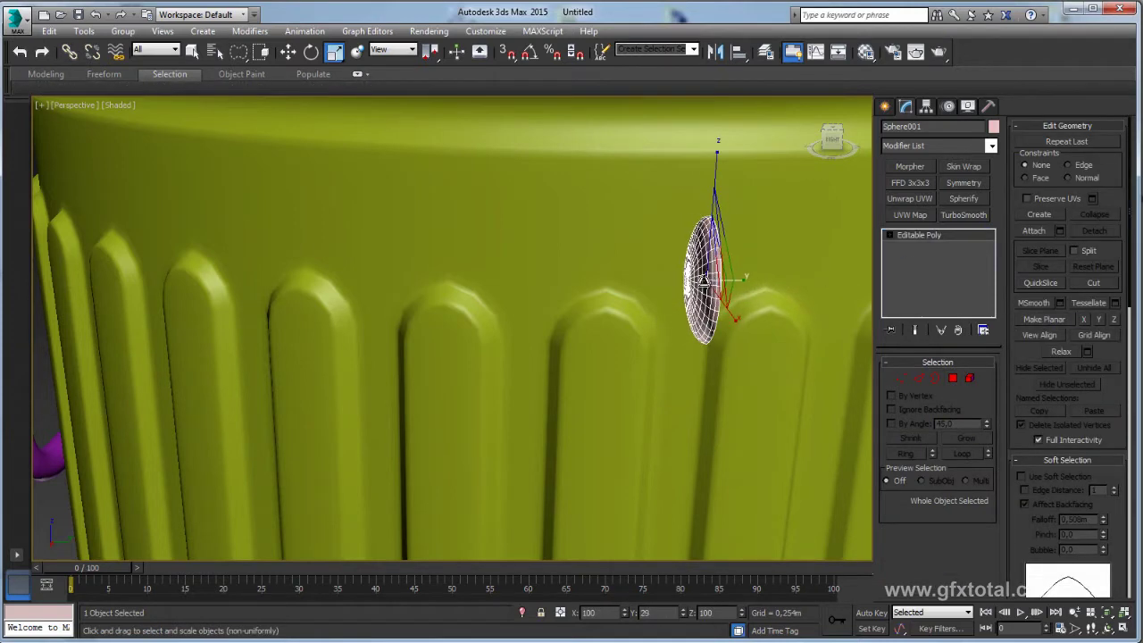
pyautogui.moveTo(672, 300)
pyautogui.keyDown('alt'); pyautogui.mouseDown(button='middle')
pyautogui.moveTo(629, 301)
pyautogui.moveTo(686, 346)
pyautogui.moveTo(661, 340)
pyautogui.moveTo(708, 331)
pyautogui.mouseUp(button='middle'); pyautogui.keyUp('alt')
pyautogui.scroll(-5, 629, 301)
pyautogui.press('w')
# Position the flattened disc on the blue tab above the bar
pyautogui.press('f')
pyautogui.scroll(5, 703, 329)
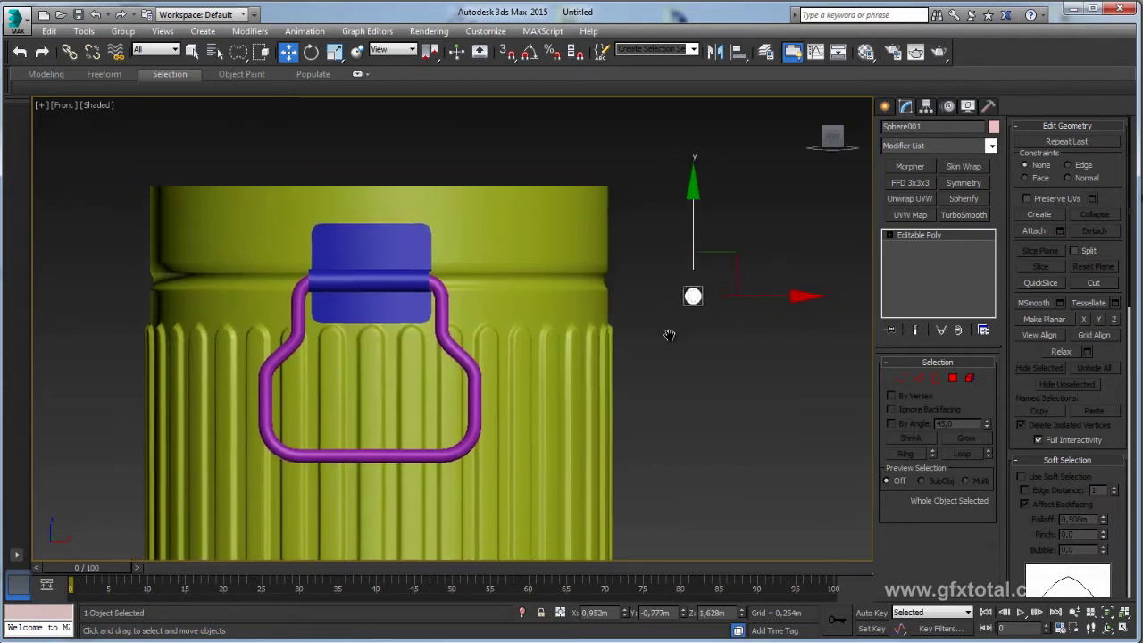
pyautogui.moveTo(742, 274); pyautogui.dragTo(458, 223)
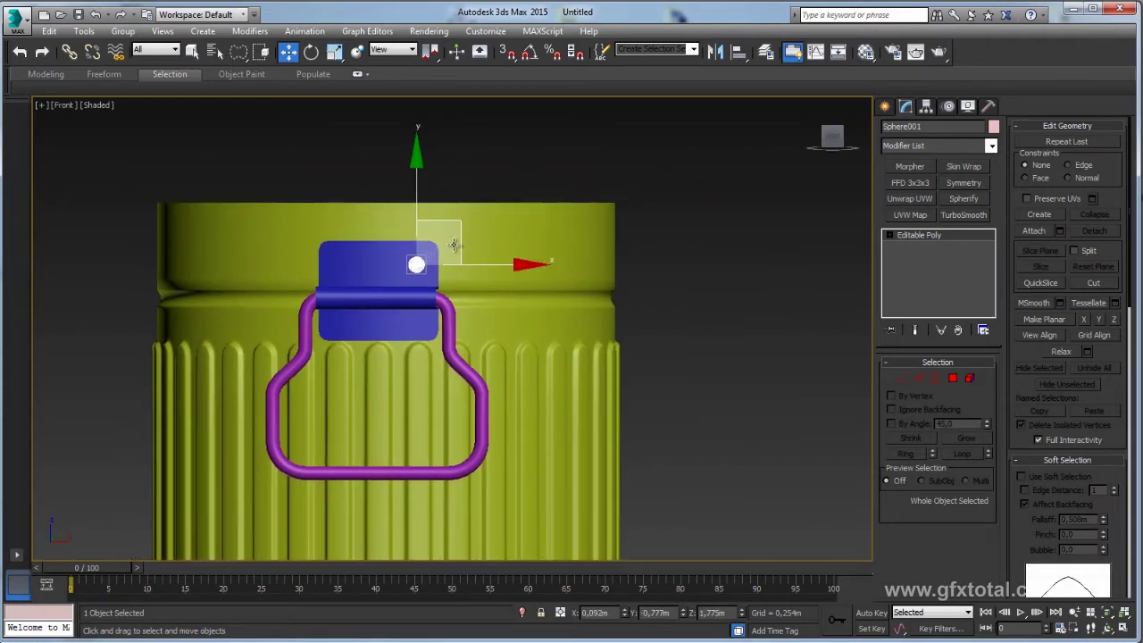
pyautogui.scroll(3, 401, 240)
pyautogui.scroll(4, 402, 239)
pyautogui.moveTo(546, 314); pyautogui.dragTo(541, 314)
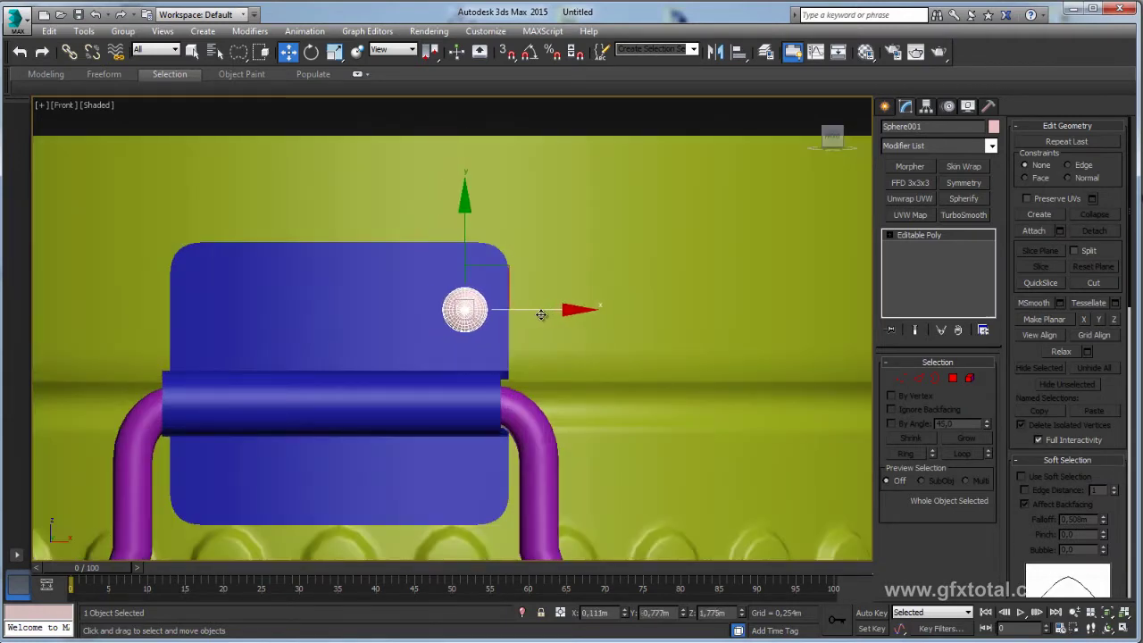
# Copy the disc below the bar, select both, and push them onto the tab's surface
pyautogui.keyDown('shift'); pyautogui.moveTo(502, 269); pyautogui.dragTo(474, 442); pyautogui.keyUp('shift')
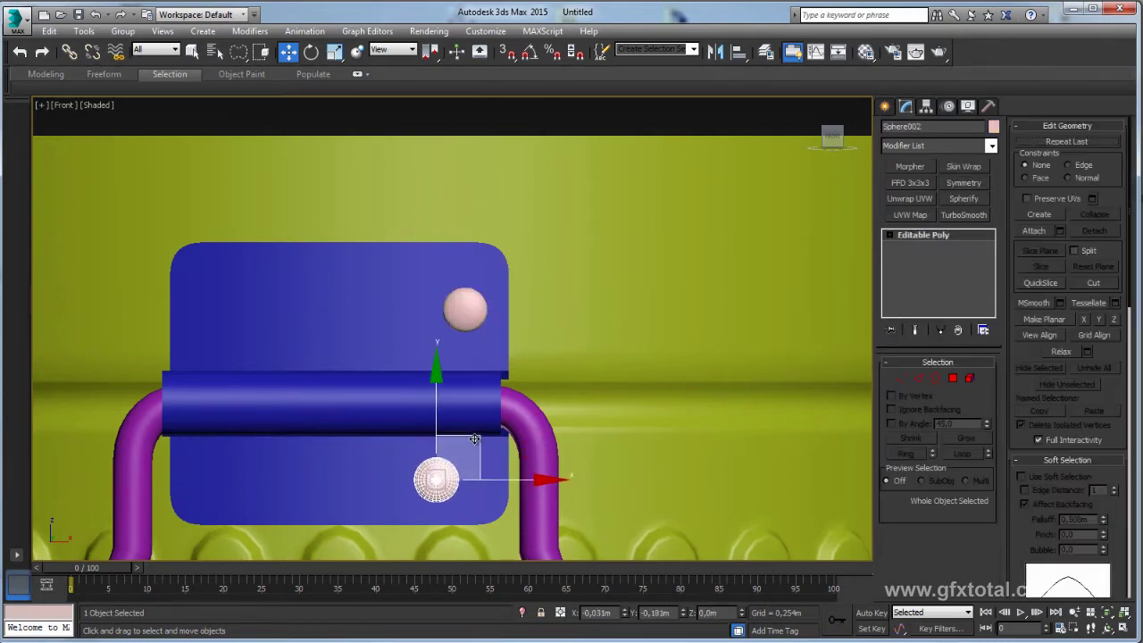
pyautogui.click(576, 387)
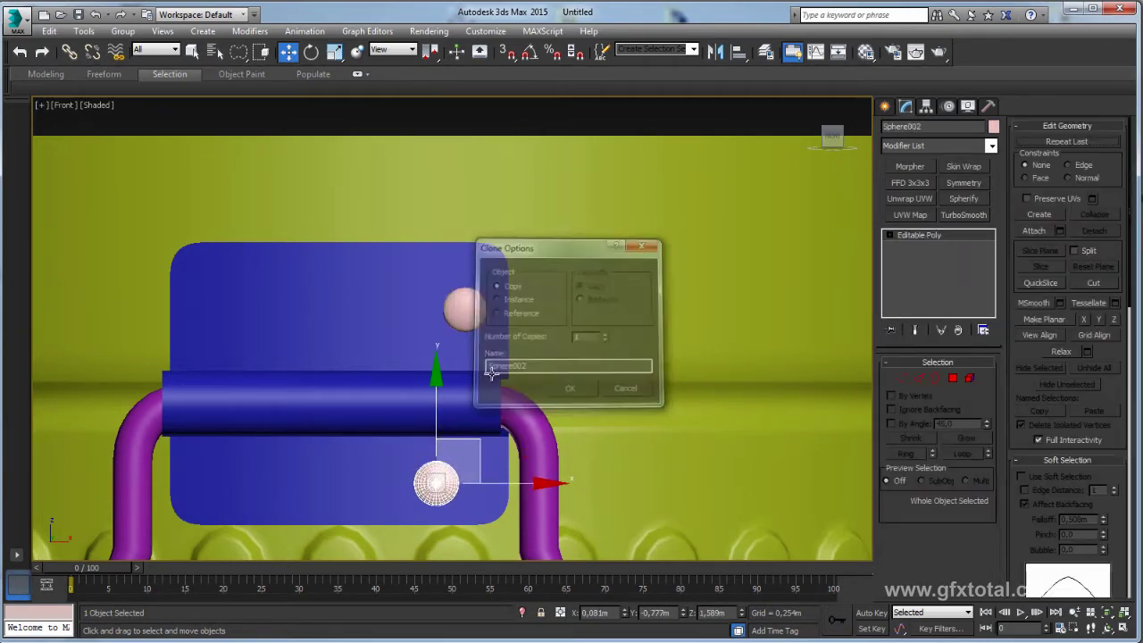
pyautogui.moveTo(484, 412); pyautogui.dragTo(512, 363, button='middle')
pyautogui.keyDown('ctrl'); pyautogui.click(495, 265); pyautogui.keyUp('ctrl')
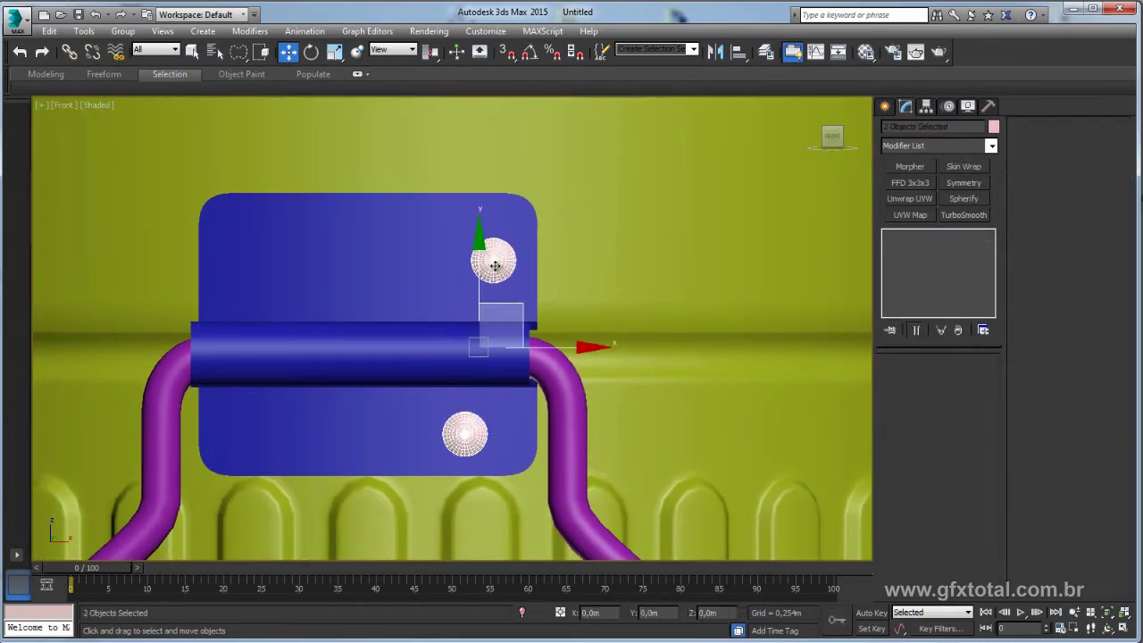
pyautogui.press('p')
pyautogui.press('z')
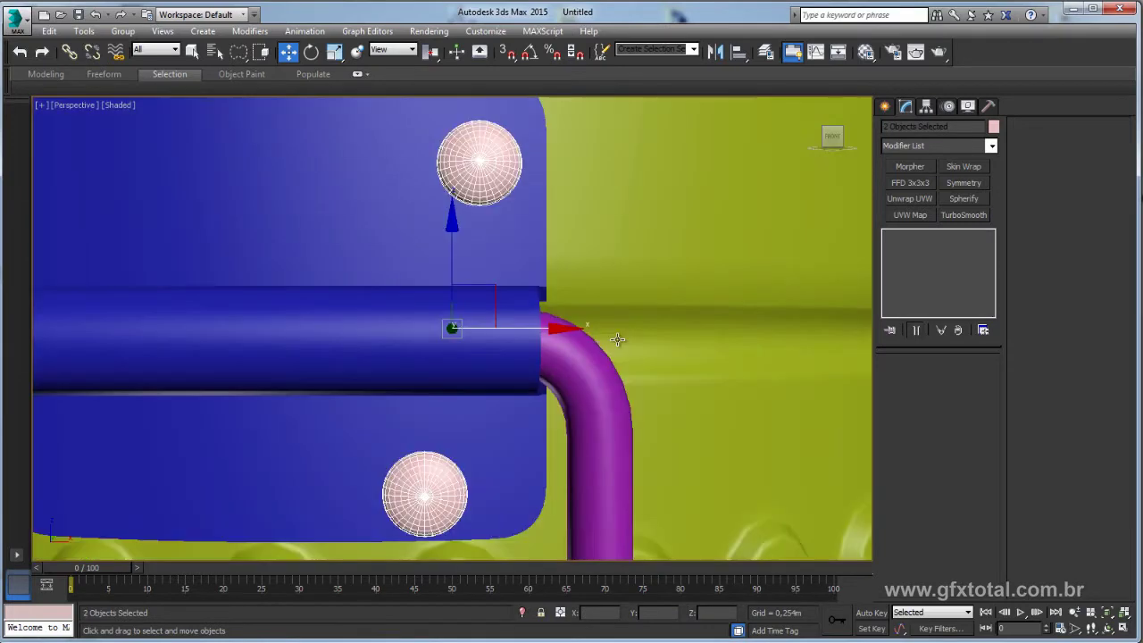
pyautogui.keyDown('alt'); pyautogui.moveTo(596, 339); pyautogui.dragTo(520, 345, button='middle'); pyautogui.keyUp('alt')
pyautogui.moveTo(520, 345); pyautogui.dragTo(687, 297)
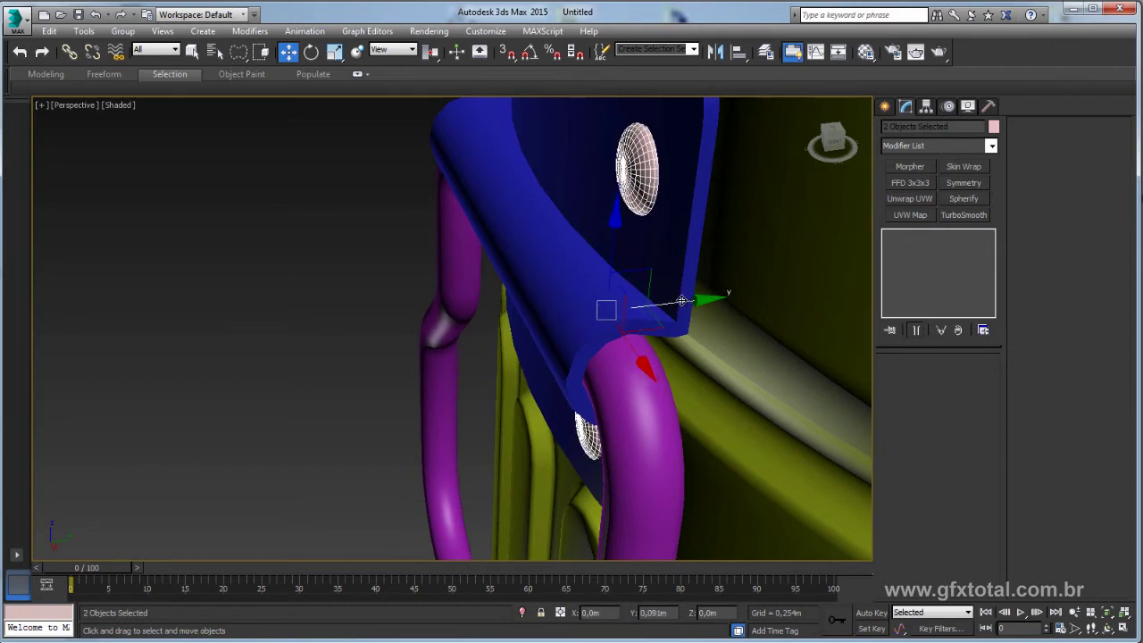
pyautogui.keyDown('alt'); pyautogui.moveTo(670, 283); pyautogui.dragTo(643, 326, button='middle'); pyautogui.keyUp('alt')
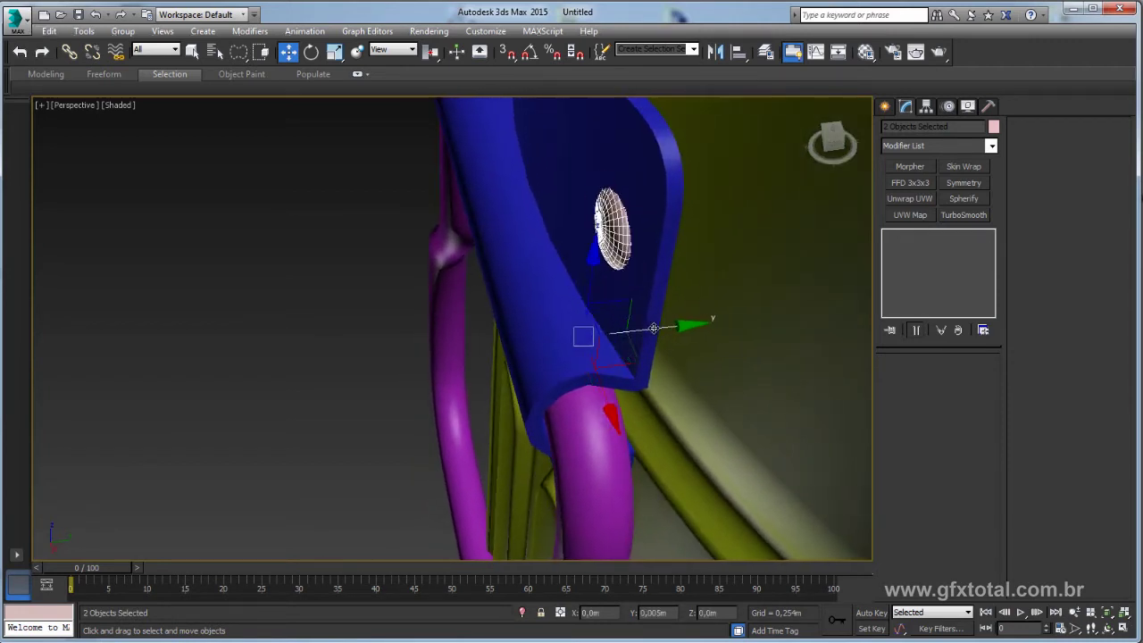
# Rotate both discs to match the tab's tilt
pyautogui.press('e')
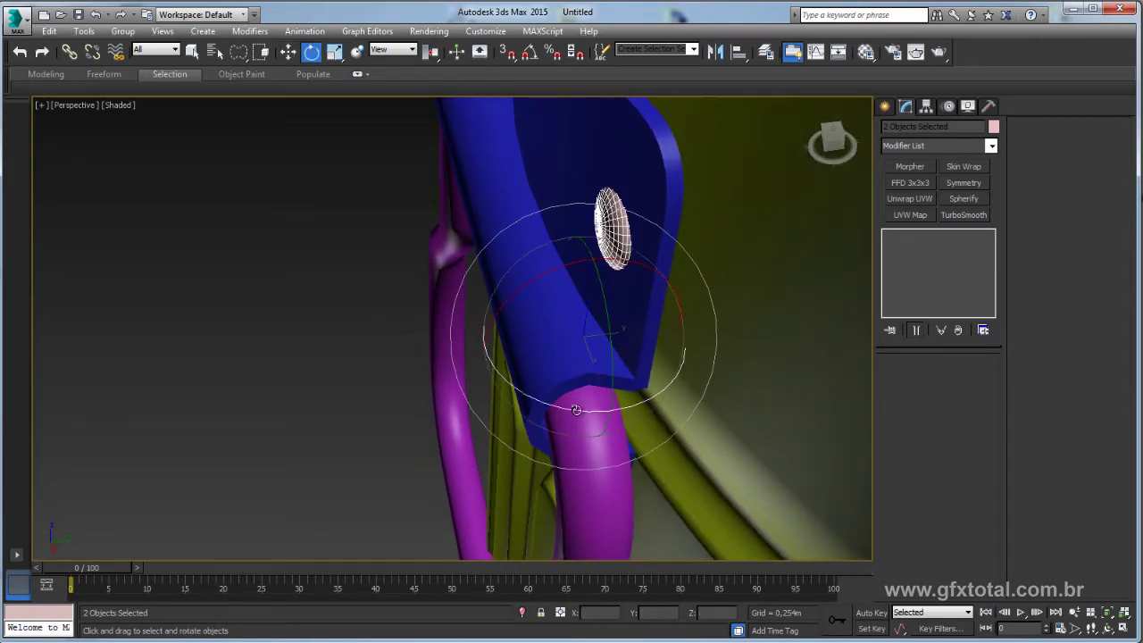
pyautogui.press('w')
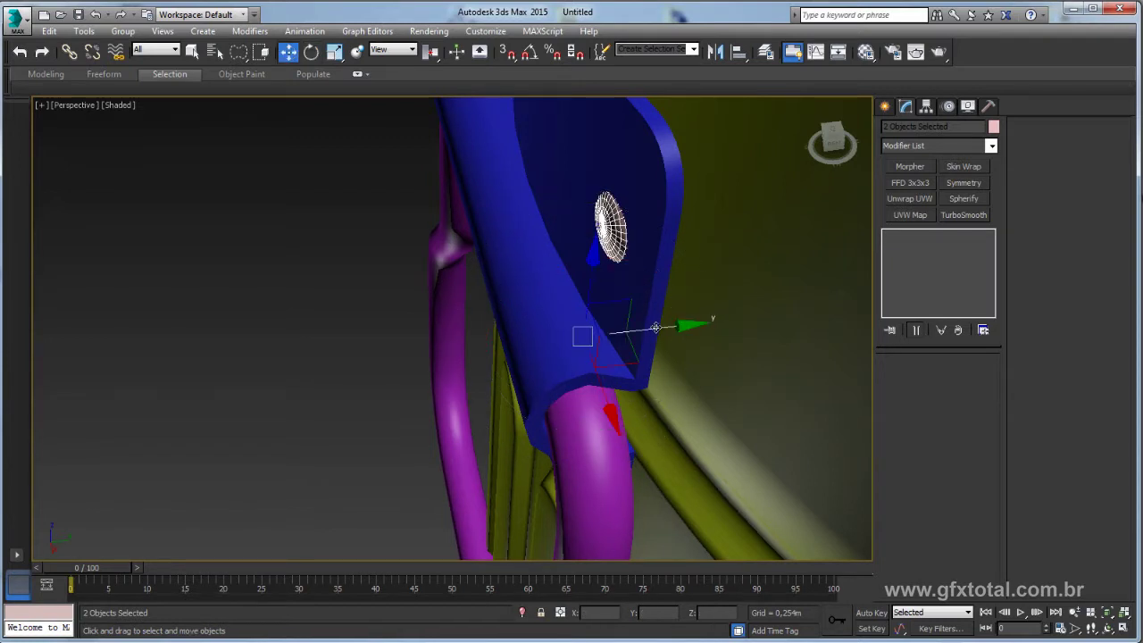
pyautogui.moveTo(655, 328); pyautogui.dragTo(647, 331)
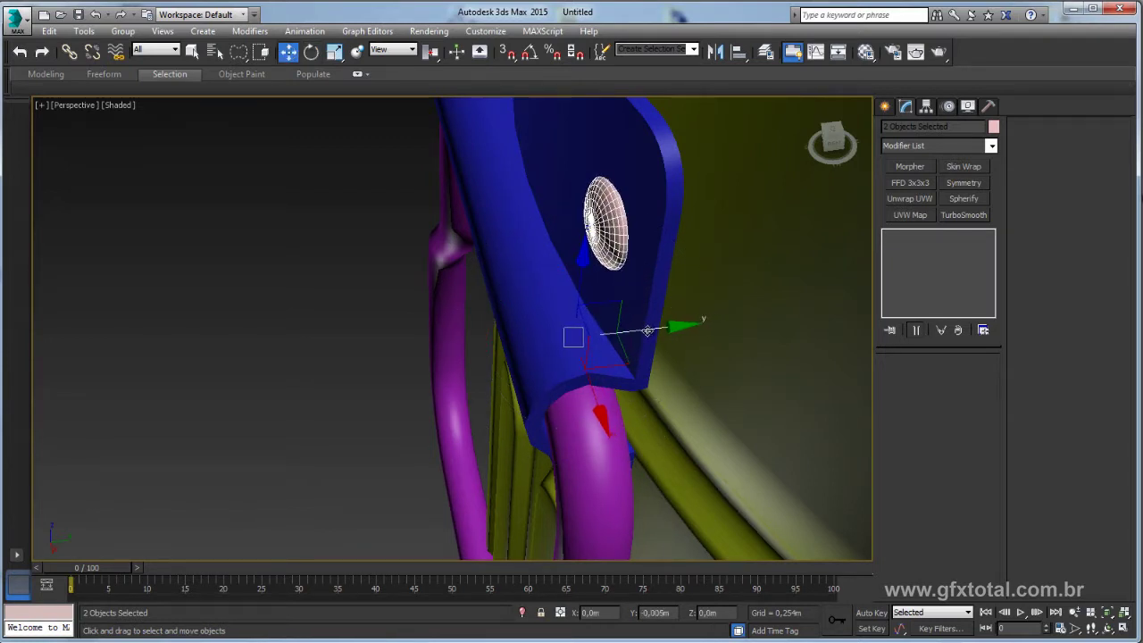
pyautogui.press('e')
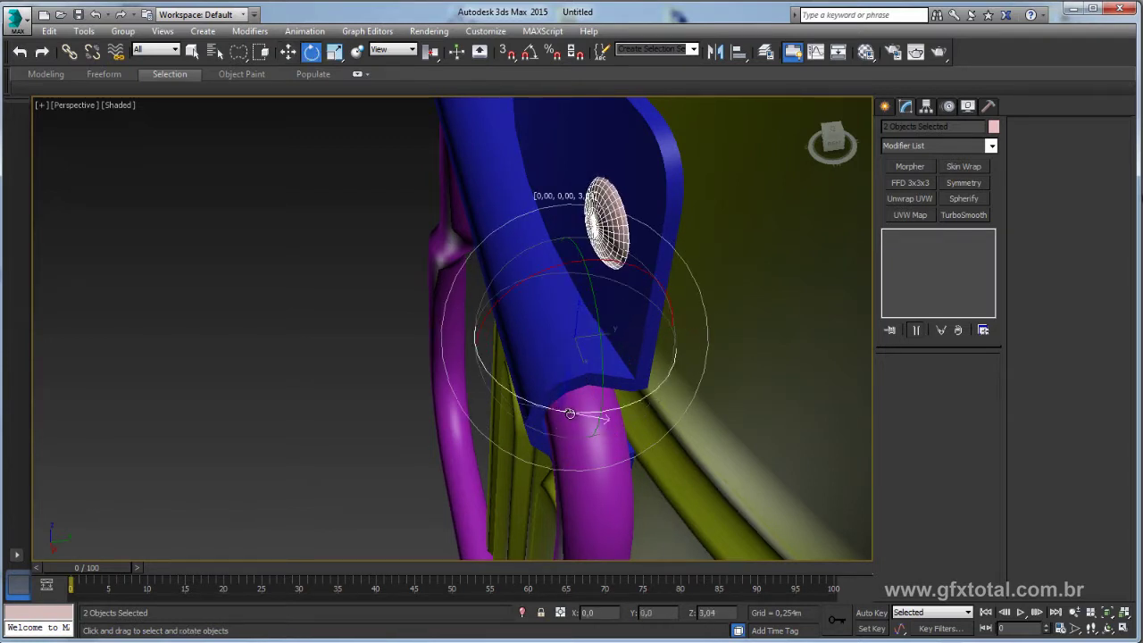
pyautogui.keyDown('alt'); pyautogui.moveTo(572, 413); pyautogui.dragTo(675, 351, button='middle'); pyautogui.keyUp('alt')
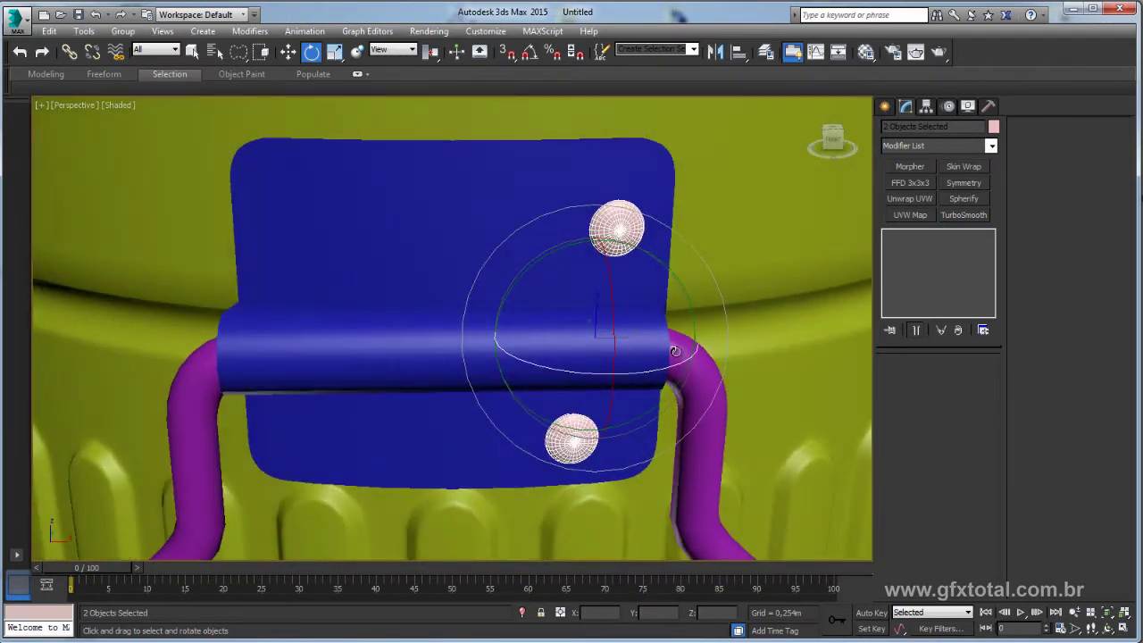
pyautogui.click(296, 52)
pyautogui.moveTo(616, 235); pyautogui.dragTo(633, 220, button='middle')
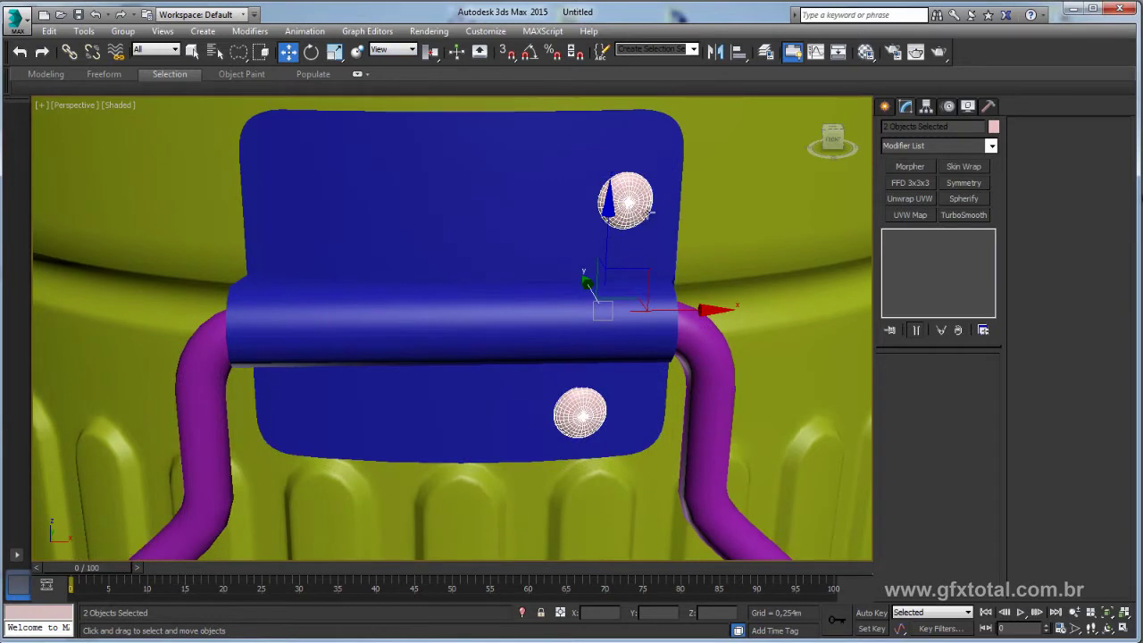
# Mirror-copy both rivets along X and slide the copies left across the plate
pyautogui.click(717, 53)
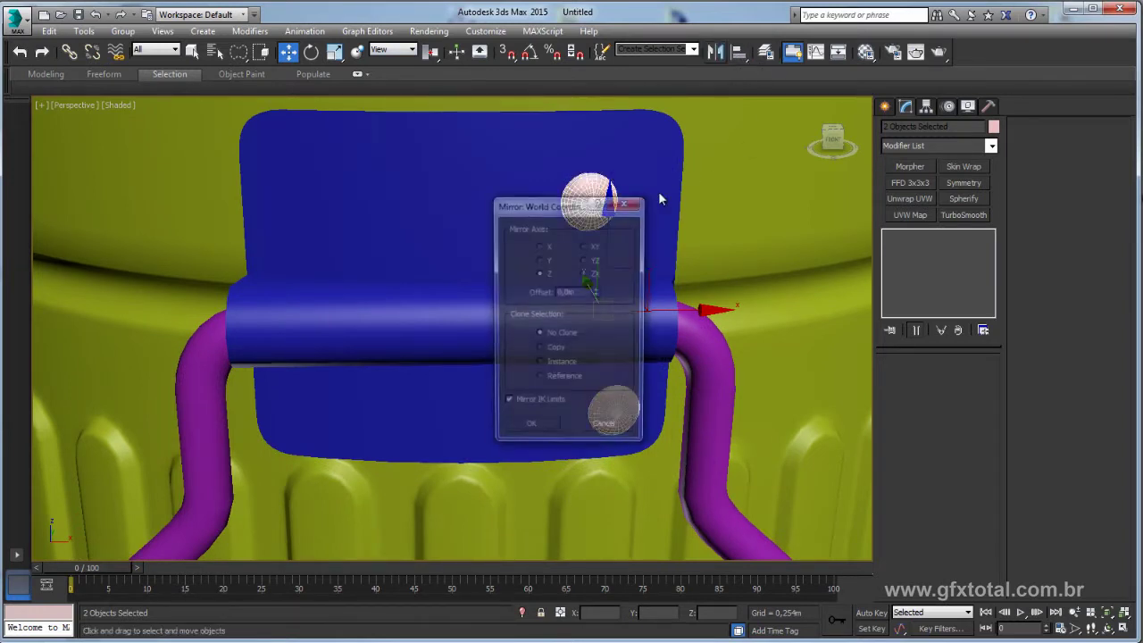
pyautogui.click(551, 349)
pyautogui.moveTo(552, 208); pyautogui.dragTo(907, 158)
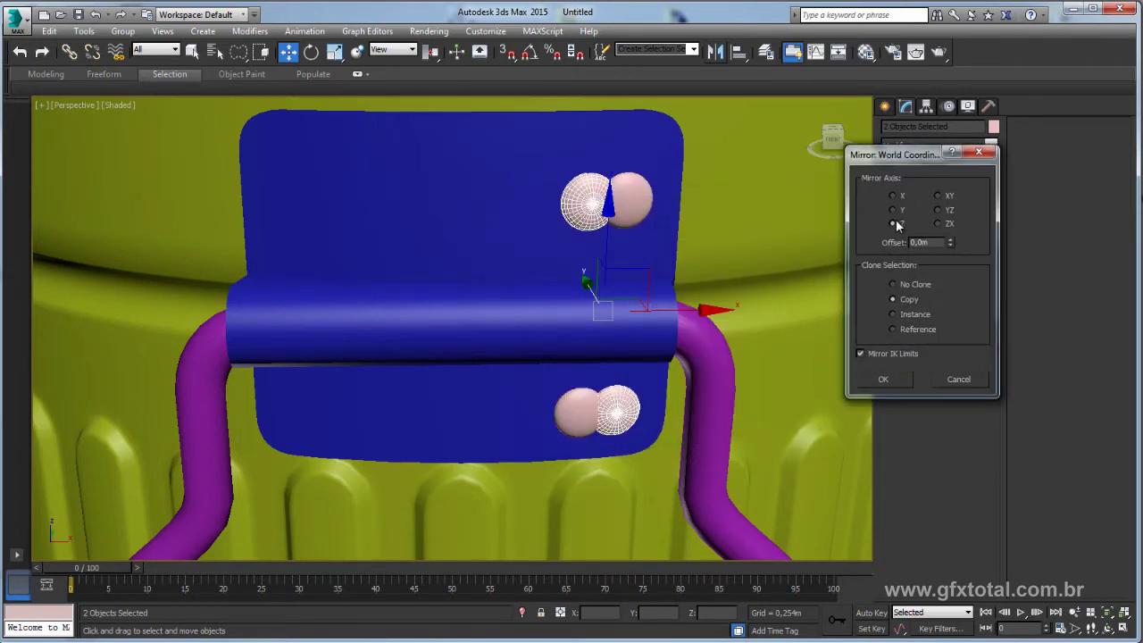
pyautogui.click(893, 210)
pyautogui.click(894, 196)
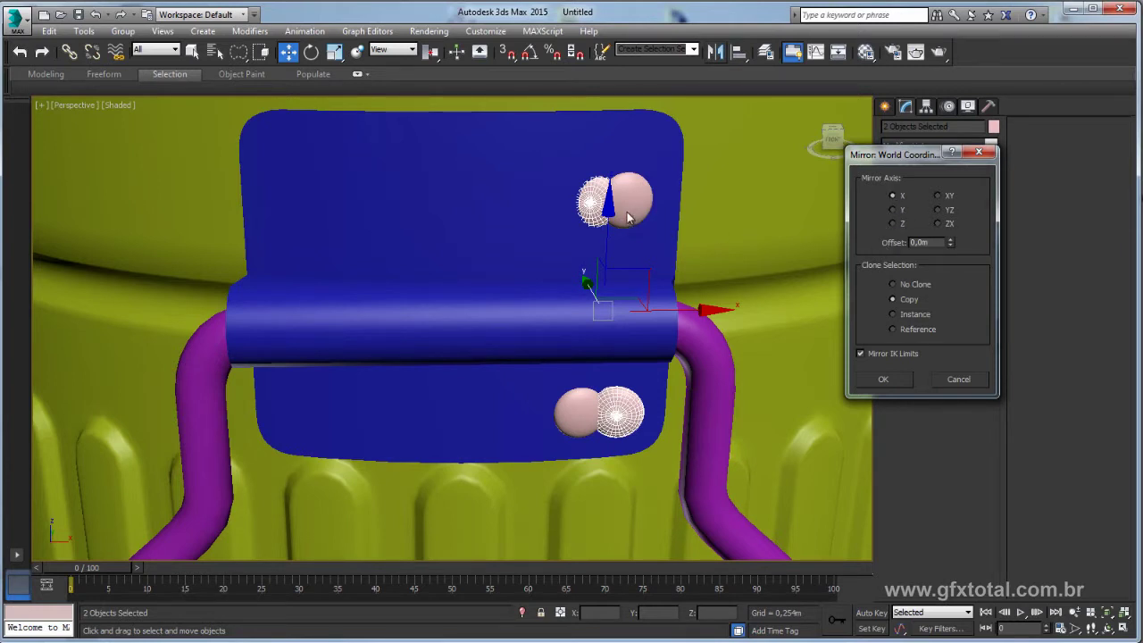
pyautogui.click(887, 379)
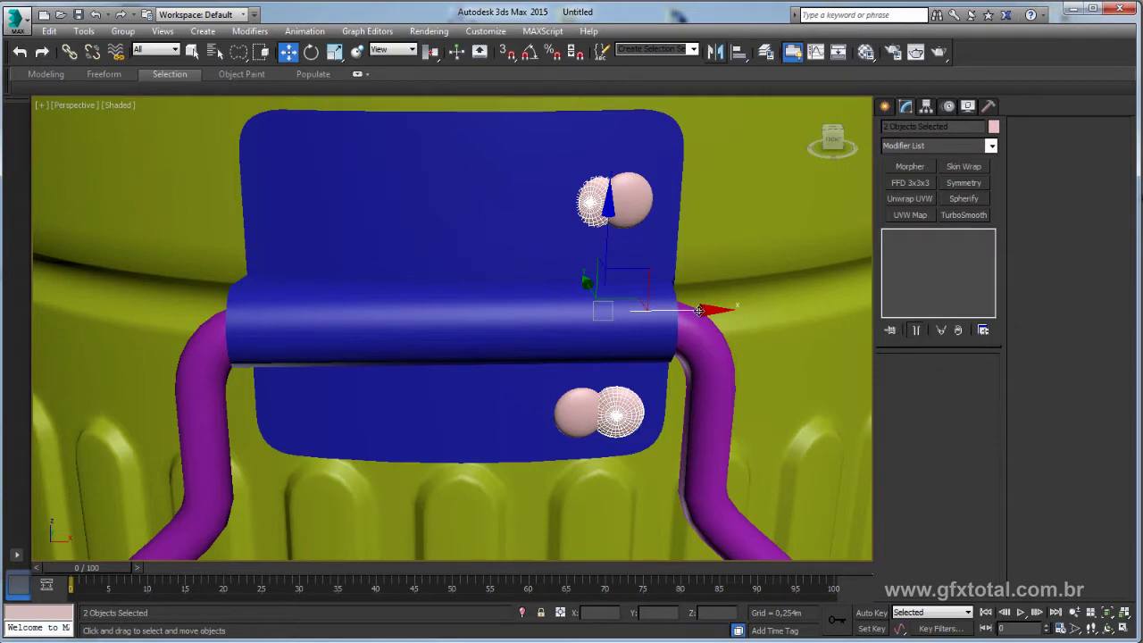
pyautogui.moveTo(692, 310); pyautogui.dragTo(427, 310)
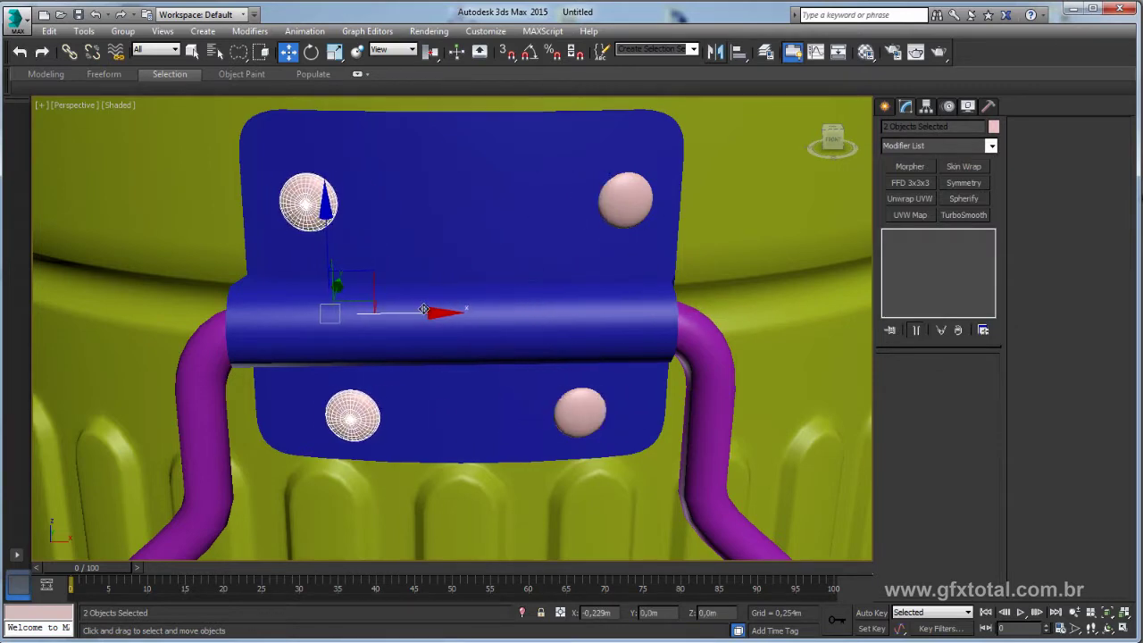
# Nudge the mirrored rivet copies along X and slightly up-left onto the hinge plate
pyautogui.moveTo(427, 310); pyautogui.dragTo(447, 312)
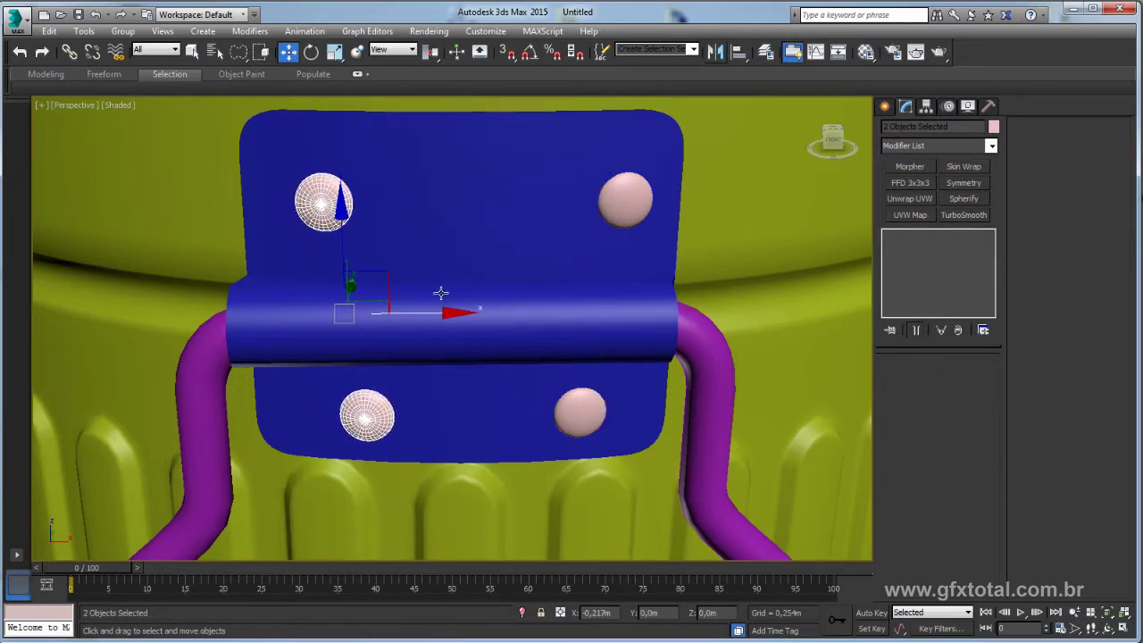
pyautogui.moveTo(447, 311)
pyautogui.keyDown('alt'); pyautogui.mouseDown(button='middle')
pyautogui.moveTo(458, 323)
pyautogui.moveTo(446, 304)
pyautogui.mouseUp(button='middle'); pyautogui.keyUp('alt')
pyautogui.scroll(3, 450, 299)
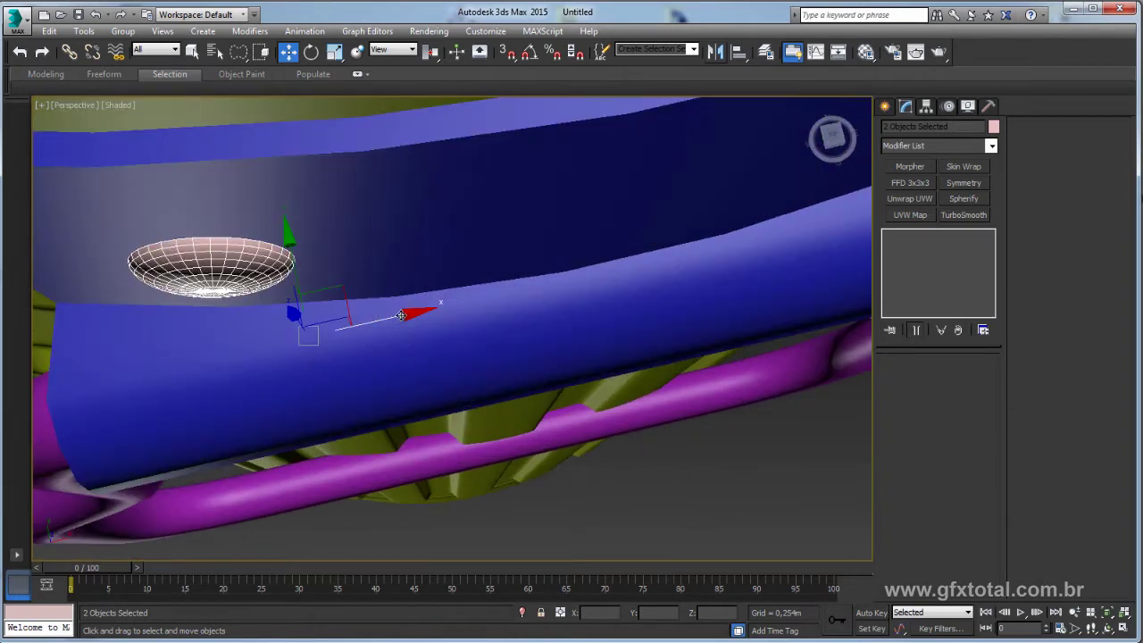
pyautogui.moveTo(402, 316); pyautogui.dragTo(451, 315)
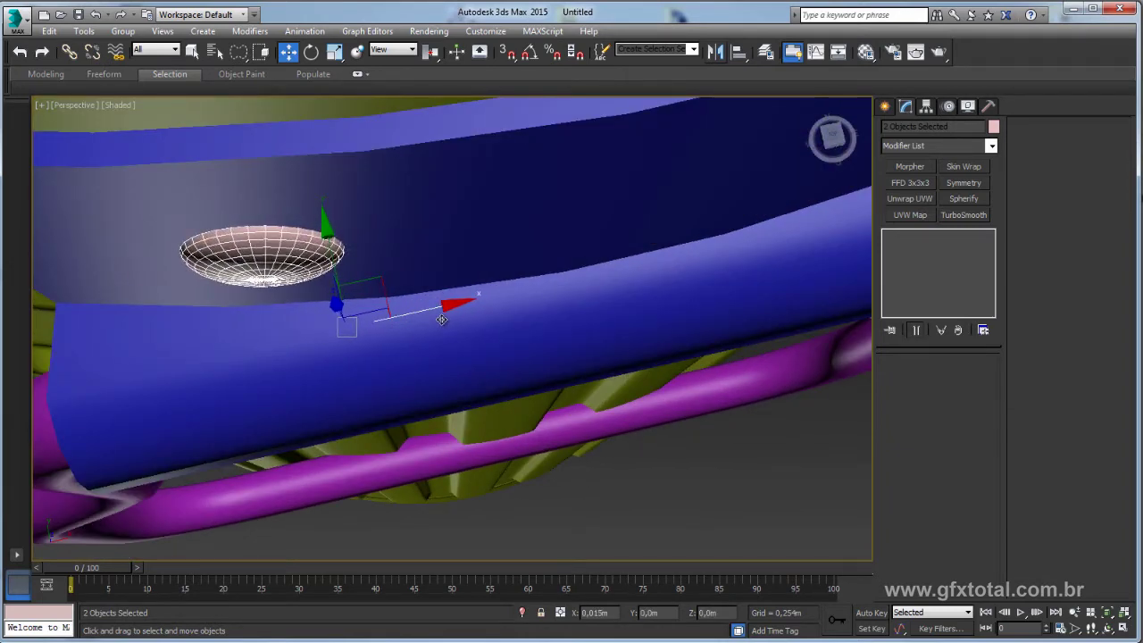
pyautogui.moveTo(447, 319); pyautogui.dragTo(441, 320)
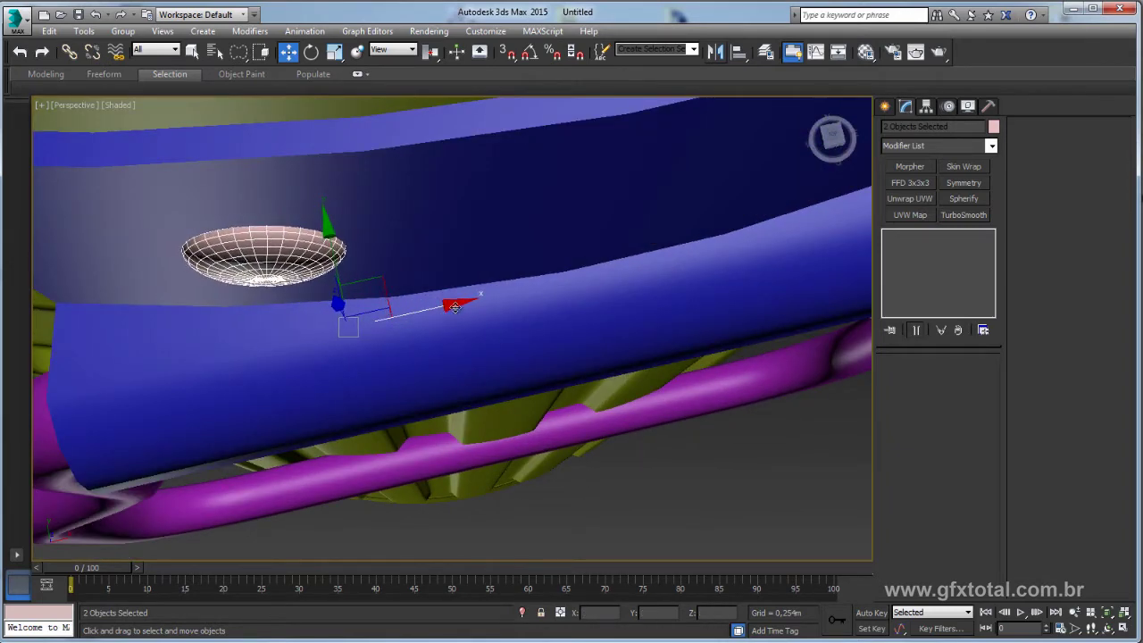
pyautogui.keyDown('alt'); pyautogui.moveTo(441, 319); pyautogui.dragTo(464, 255, button='middle'); pyautogui.keyUp('alt')
pyautogui.scroll(-5, 612, 301)
pyautogui.scroll(3, 567, 246)
pyautogui.keyDown('alt'); pyautogui.moveTo(567, 246); pyautogui.dragTo(584, 247, button='middle'); pyautogui.keyUp('alt')
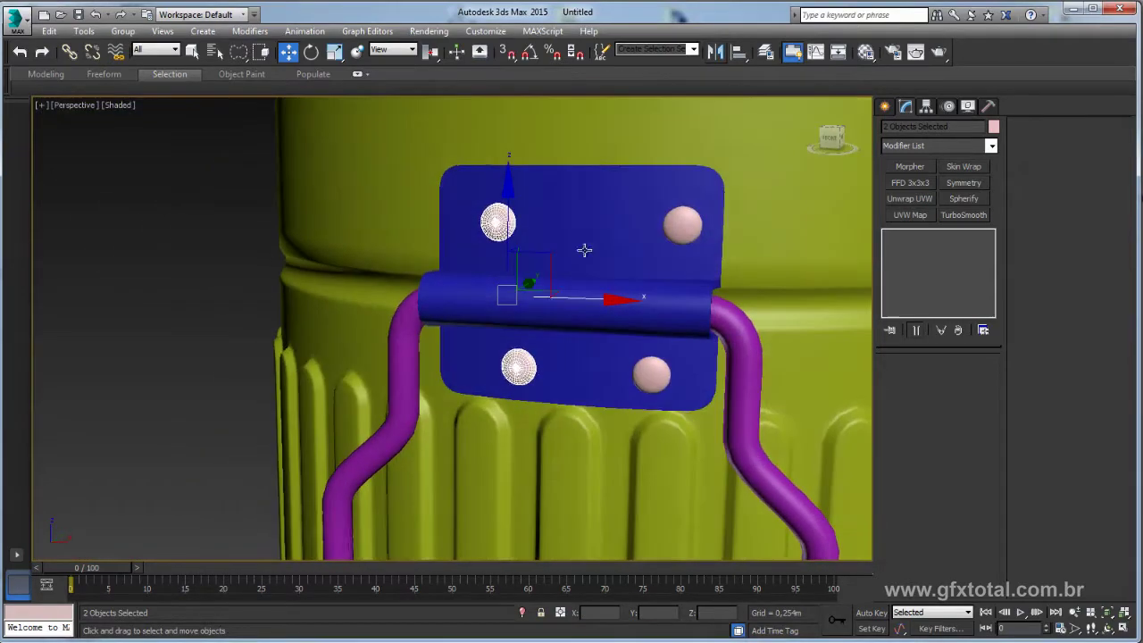
pyautogui.moveTo(561, 328)
pyautogui.keyDown('alt'); pyautogui.mouseDown(button='middle')
pyautogui.moveTo(589, 339)
pyautogui.moveTo(513, 281)
pyautogui.mouseUp(button='middle'); pyautogui.keyUp('alt')
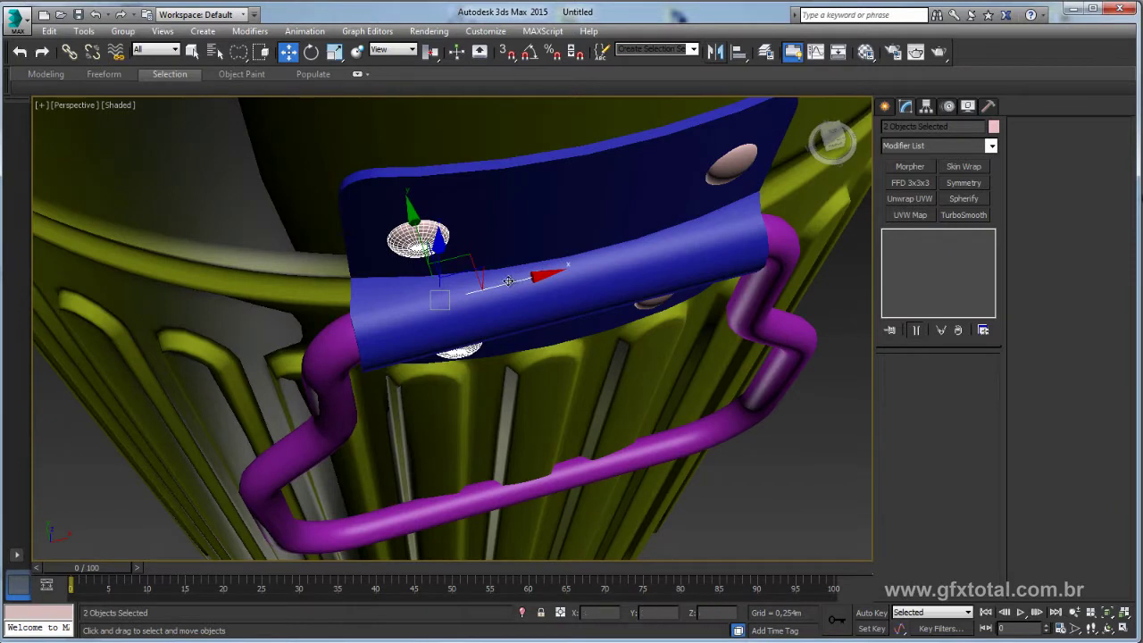
pyautogui.moveTo(429, 238); pyautogui.dragTo(417, 224)
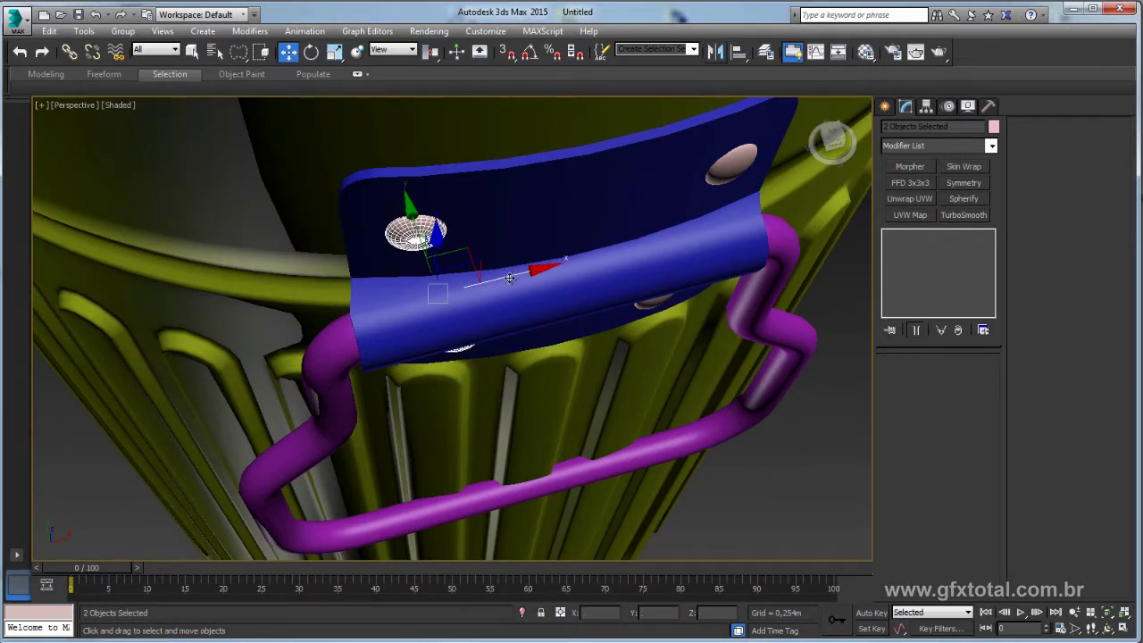
# Rotate the copied rivets in small increments until they follow the plate's curve
pyautogui.press('e')
pyautogui.moveTo(425, 384); pyautogui.dragTo(424, 384)
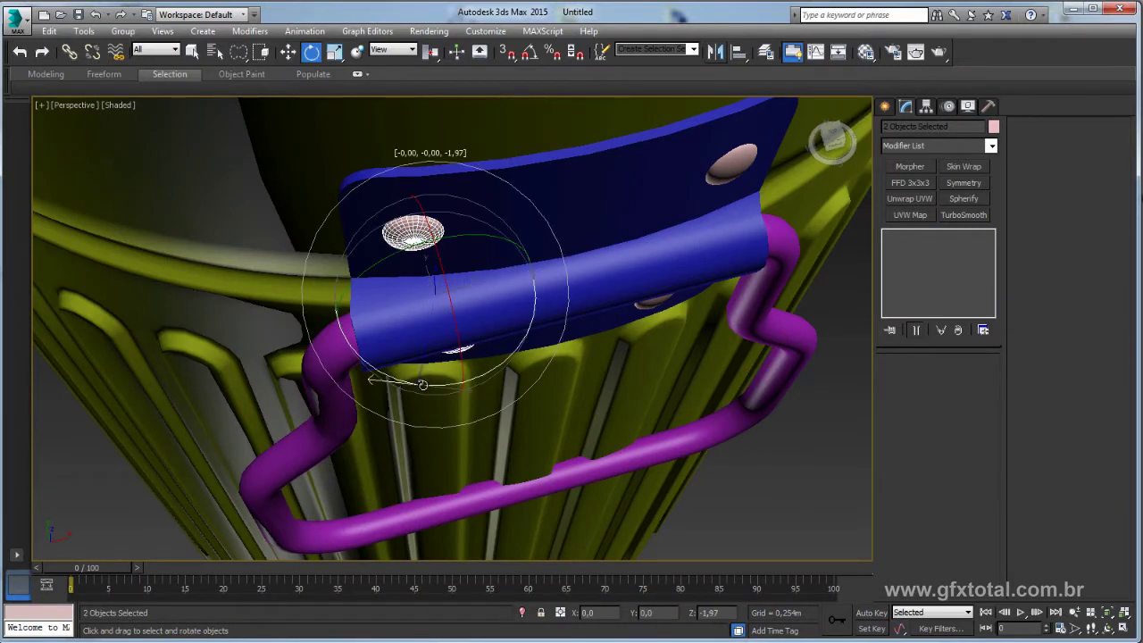
pyautogui.press('w')
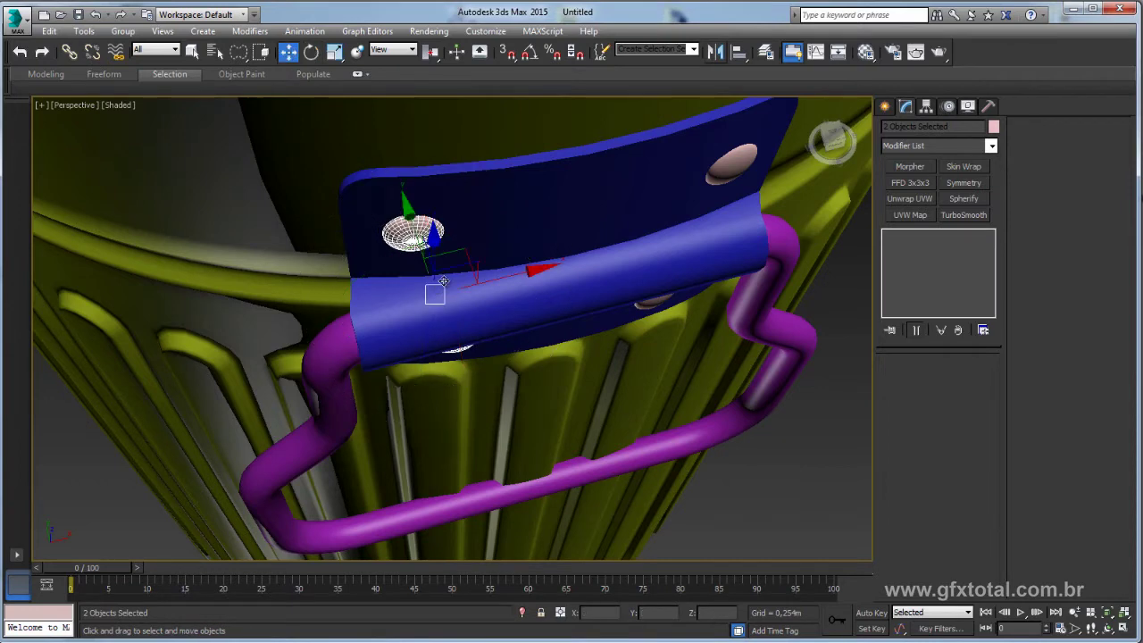
pyautogui.scroll(5, 492, 276)
pyautogui.keyDown('alt'); pyautogui.moveTo(492, 276); pyautogui.dragTo(500, 295, button='middle'); pyautogui.keyUp('alt')
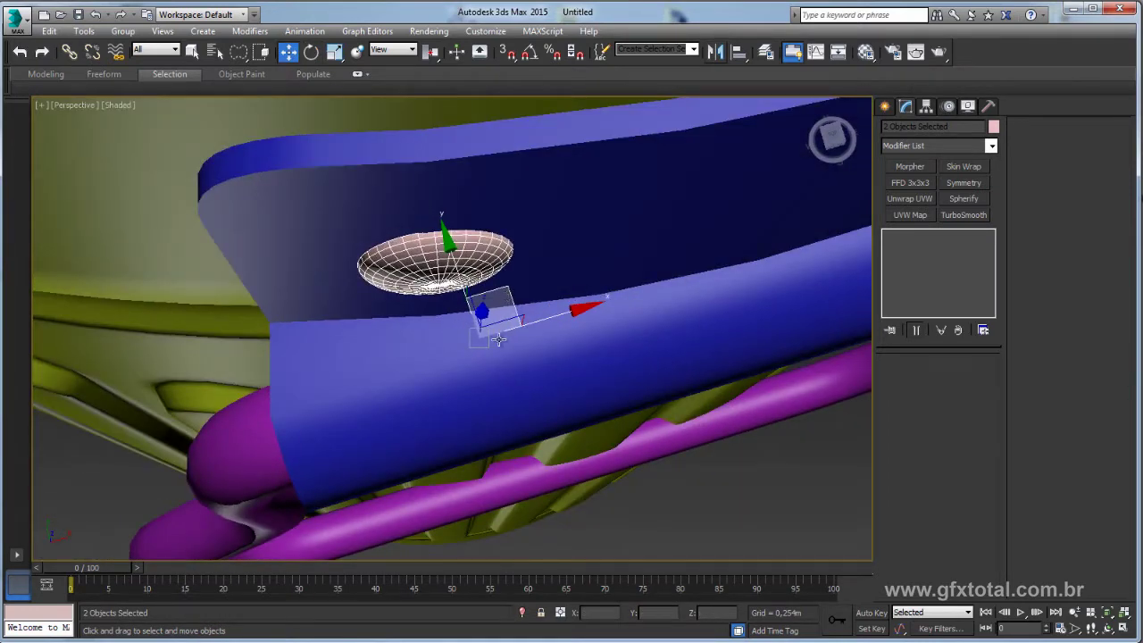
pyautogui.press('e')
pyautogui.moveTo(478, 440); pyautogui.dragTo(476, 441)
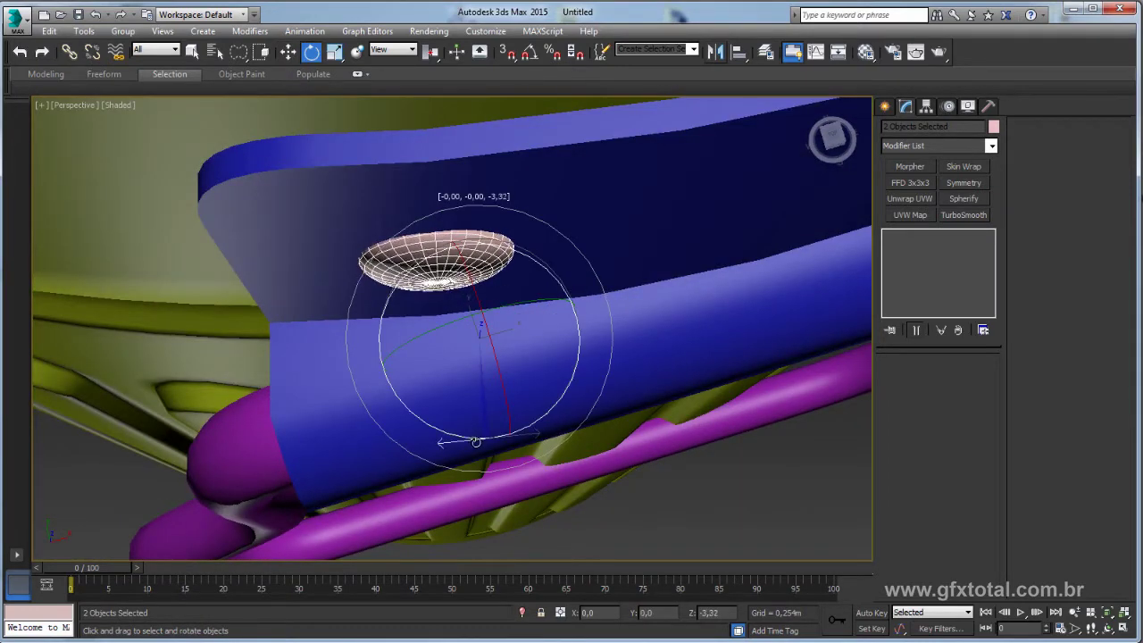
pyautogui.press('w')
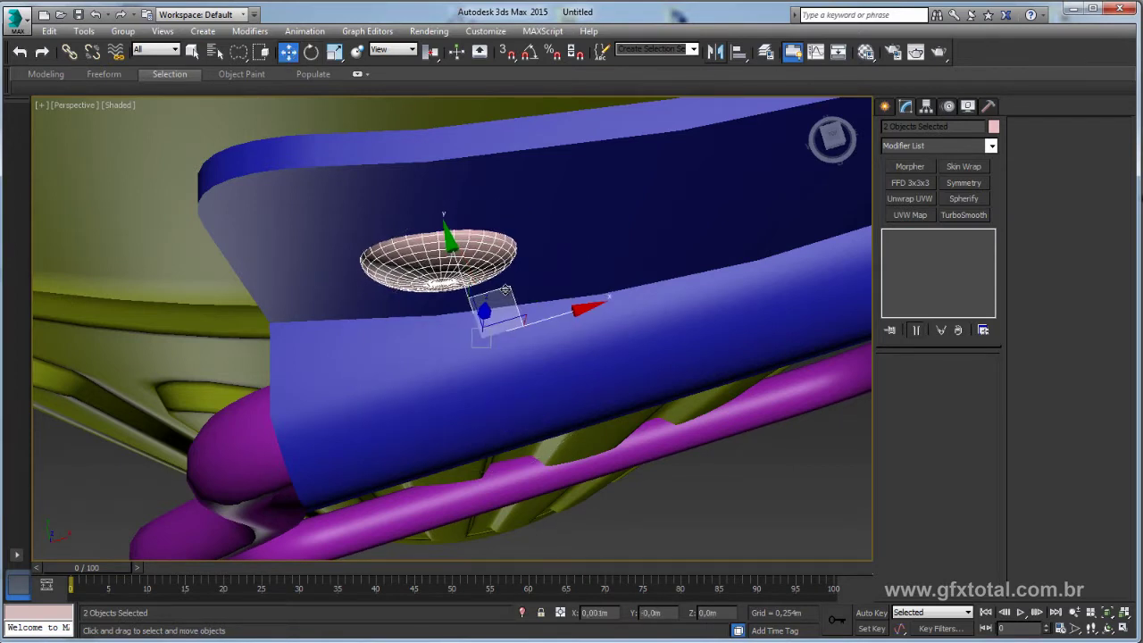
pyautogui.press('e')
pyautogui.moveTo(481, 438); pyautogui.dragTo(489, 439)
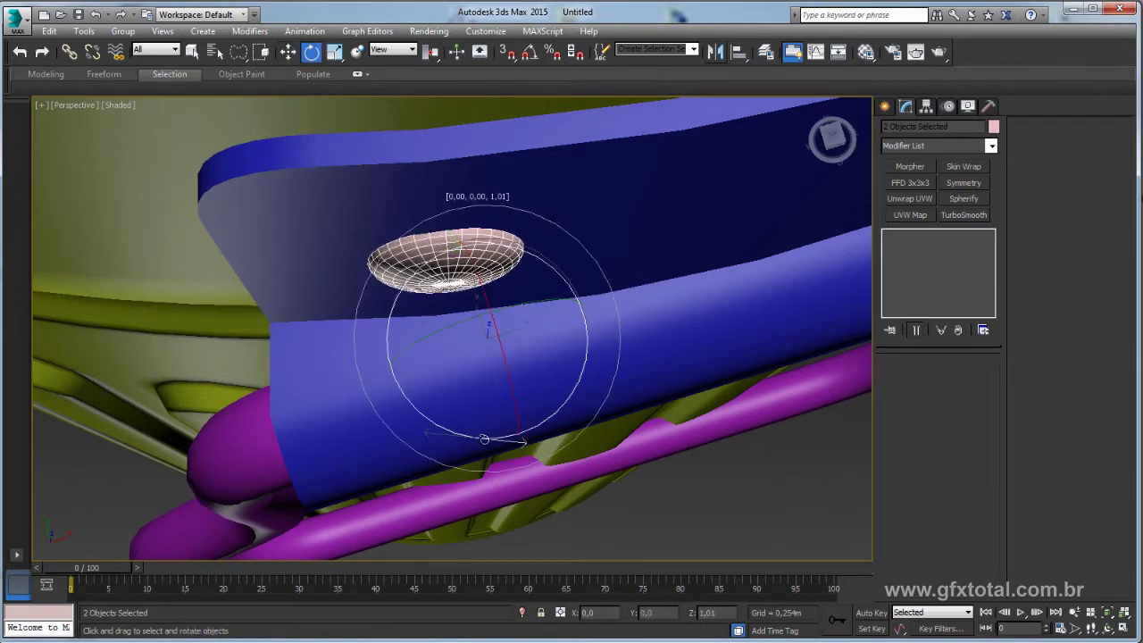
pyautogui.press('w')
pyautogui.press('e')
pyautogui.moveTo(561, 331)
pyautogui.keyDown('alt'); pyautogui.mouseDown(button='middle')
pyautogui.moveTo(630, 245)
pyautogui.moveTo(530, 222)
pyautogui.mouseUp(button='middle'); pyautogui.keyUp('alt')
# Attach the purple handle to the blue hinge plate's editable poly, Cylinder072
pyautogui.scroll(-3, 632, 258)
pyautogui.click(632, 259)
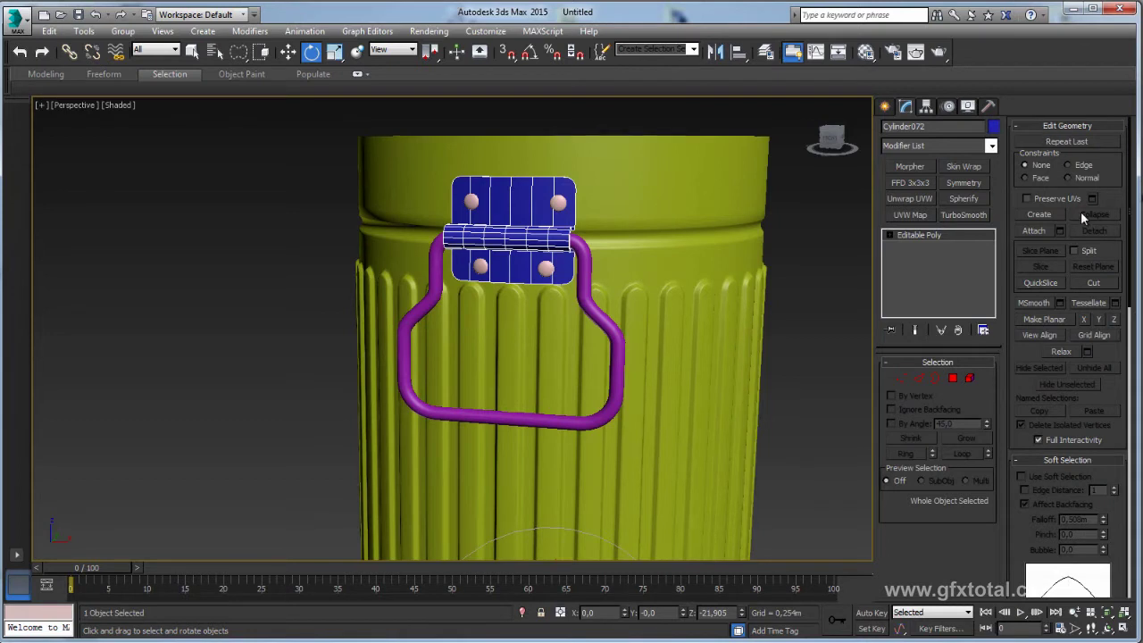
pyautogui.click(1034, 231)
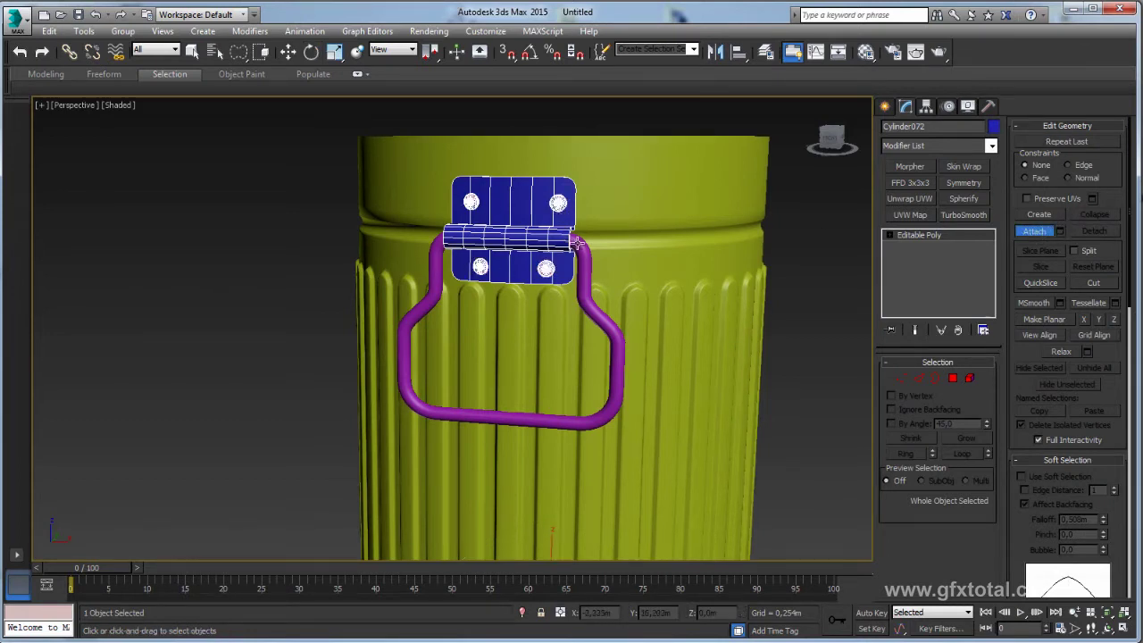
pyautogui.click(577, 242)
pyautogui.press('w')
pyautogui.moveTo(748, 271)
pyautogui.keyDown('alt'); pyautogui.mouseDown(button='middle')
pyautogui.moveTo(771, 288)
pyautogui.moveTo(729, 319)
pyautogui.moveTo(641, 285)
pyautogui.moveTo(664, 298)
pyautogui.moveTo(618, 301)
pyautogui.moveTo(682, 230)
pyautogui.mouseUp(button='middle'); pyautogui.keyUp('alt')
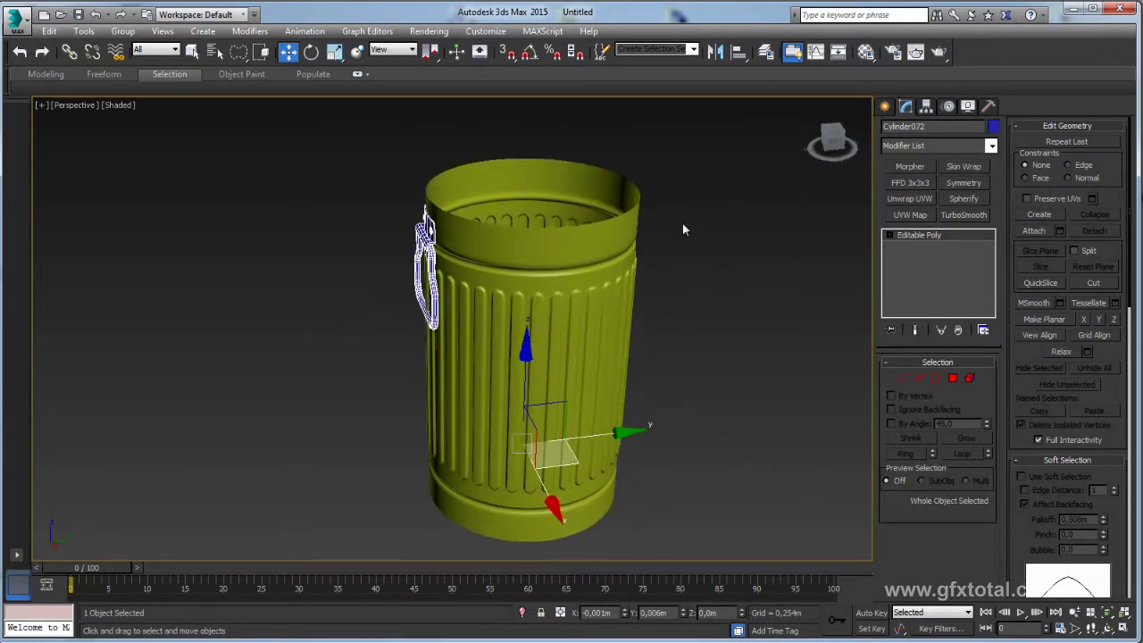
# Mirror a copy of the mount and handle across the Y axis to the can's opposite side
pyautogui.click(715, 51)
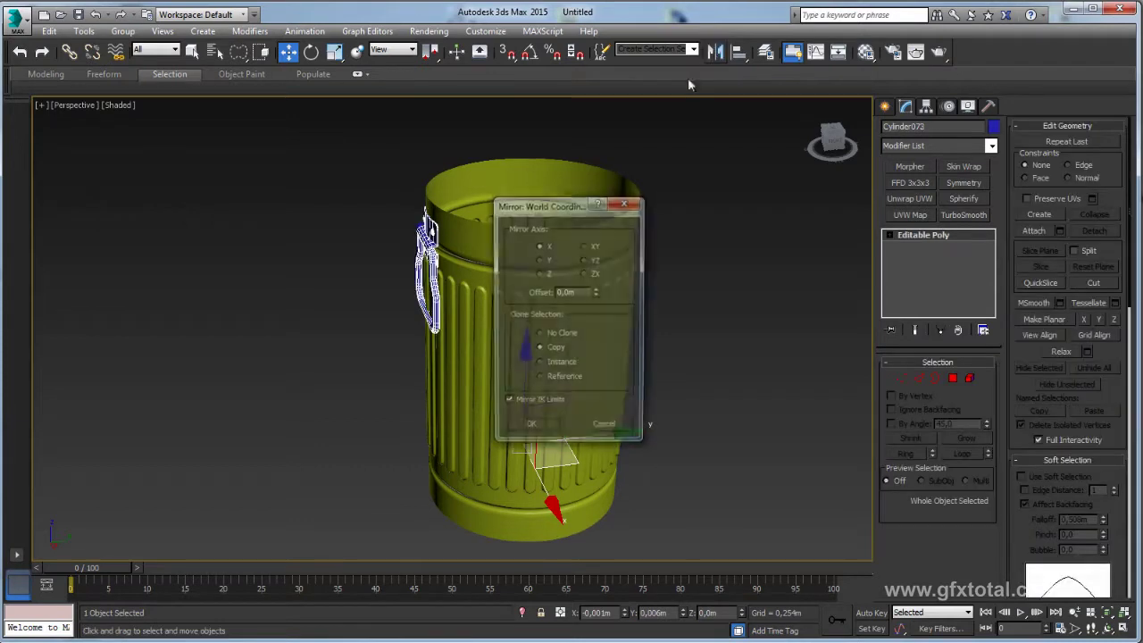
pyautogui.moveTo(554, 204); pyautogui.dragTo(738, 115)
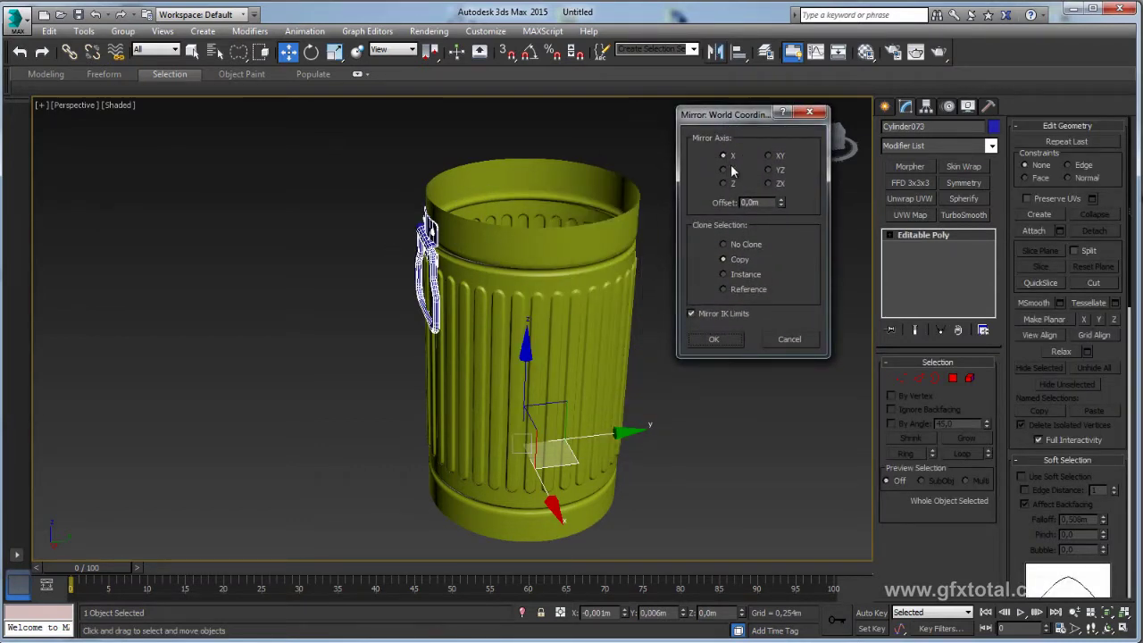
pyautogui.click(725, 170)
pyautogui.click(723, 184)
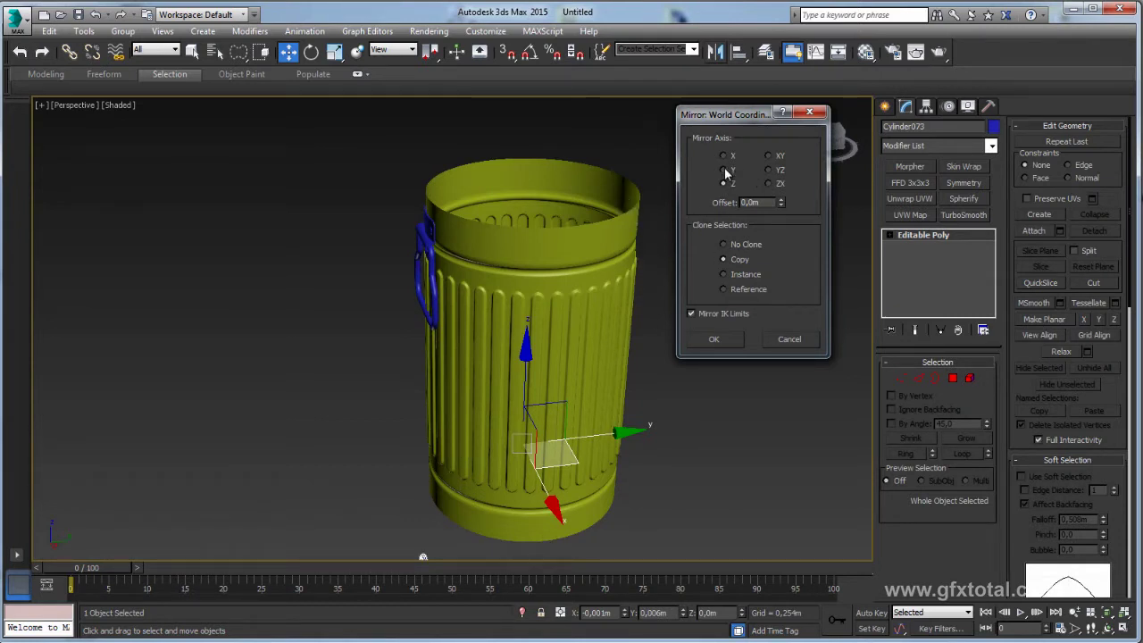
pyautogui.click(725, 170)
pyautogui.click(714, 339)
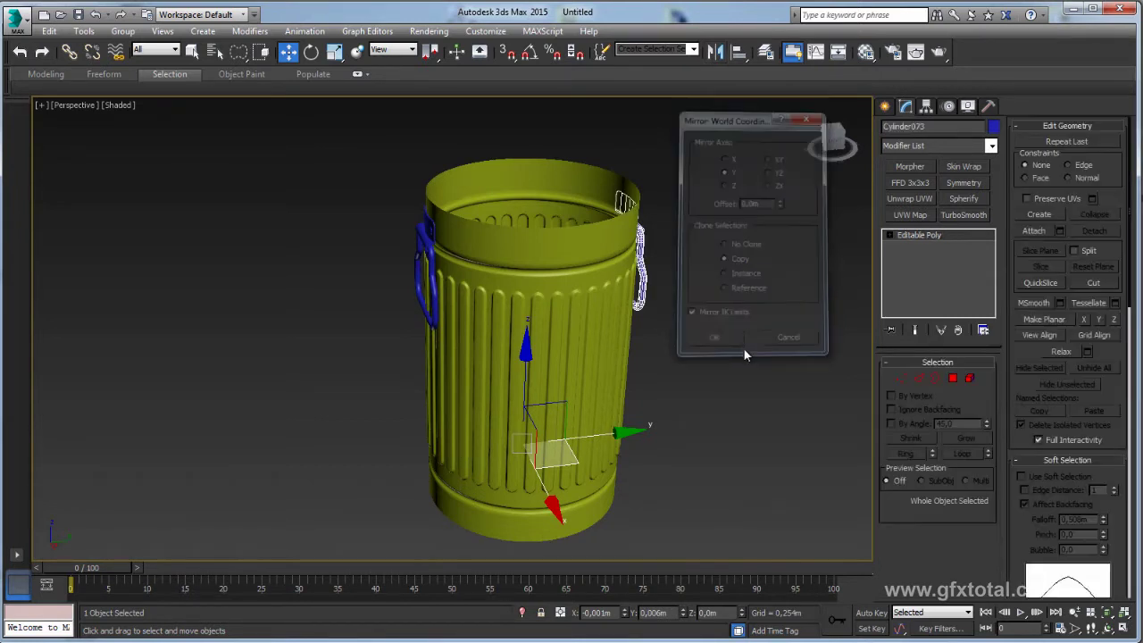
pyautogui.moveTo(743, 347)
pyautogui.keyDown('alt'); pyautogui.mouseDown(button='middle')
pyautogui.moveTo(672, 360)
pyautogui.moveTo(598, 354)
pyautogui.moveTo(779, 342)
pyautogui.moveTo(546, 366)
pyautogui.moveTo(765, 375)
pyautogui.moveTo(717, 380)
pyautogui.moveTo(682, 317)
pyautogui.moveTo(661, 327)
pyautogui.moveTo(684, 369)
pyautogui.moveTo(623, 316)
pyautogui.moveTo(643, 331)
pyautogui.moveTo(634, 402)
pyautogui.mouseUp(button='middle'); pyautogui.keyUp('alt')
# On the can's base mesh, select the bottom rim border, lower it slightly and flare it outward
pyautogui.click(623, 316)
pyautogui.click(920, 246)
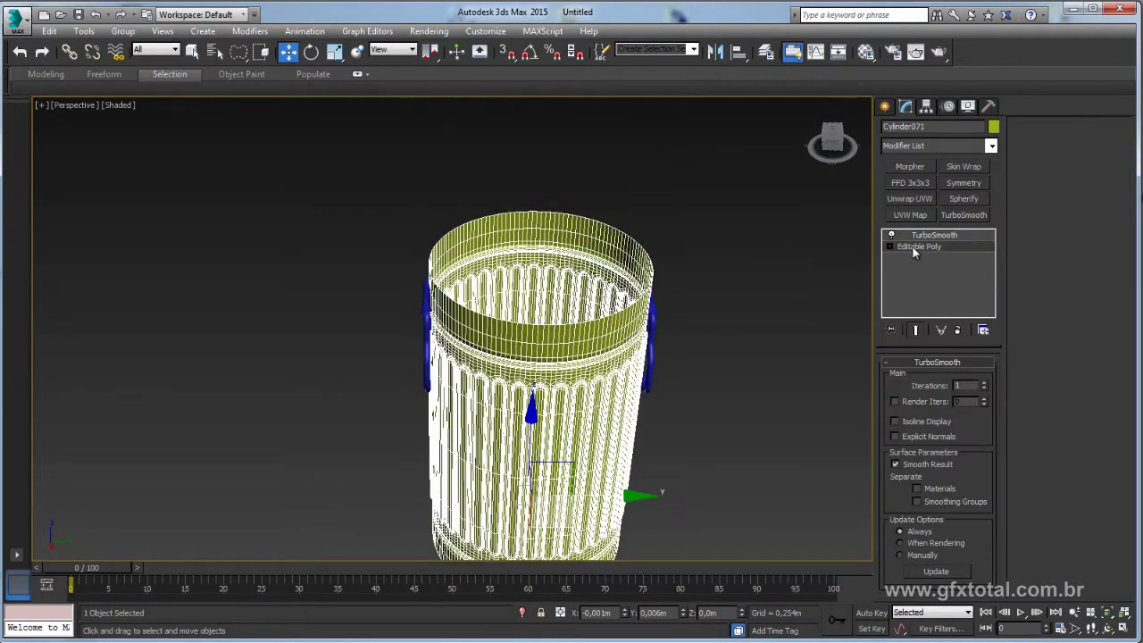
pyautogui.moveTo(605, 235)
pyautogui.keyDown('alt'); pyautogui.mouseDown(button='middle')
pyautogui.moveTo(673, 342)
pyautogui.moveTo(699, 345)
pyautogui.mouseUp(button='middle'); pyautogui.keyUp('alt')
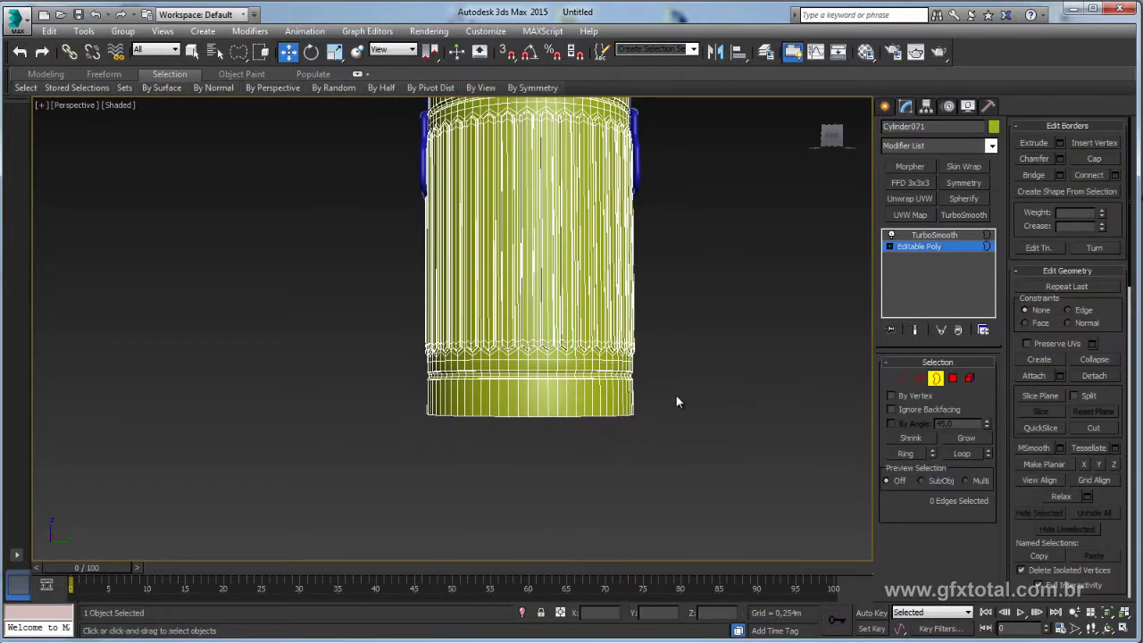
pyautogui.click(623, 418)
pyautogui.scroll(3, 623, 429)
pyautogui.moveTo(429, 298); pyautogui.dragTo(429, 312)
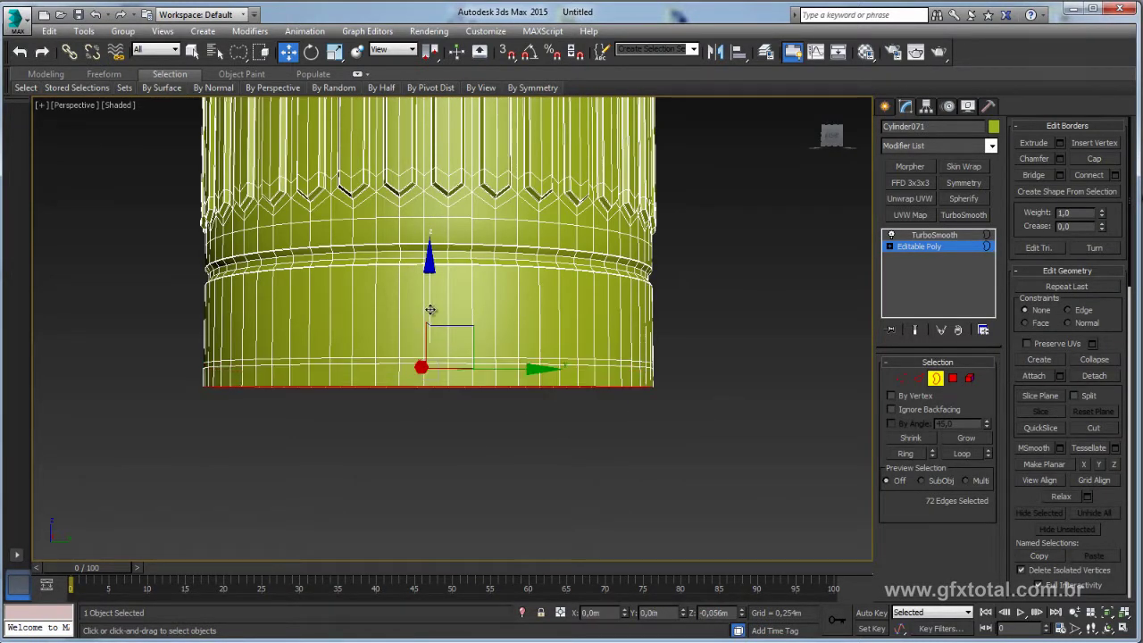
pyautogui.press('r')
pyautogui.moveTo(449, 379); pyautogui.dragTo(439, 409)
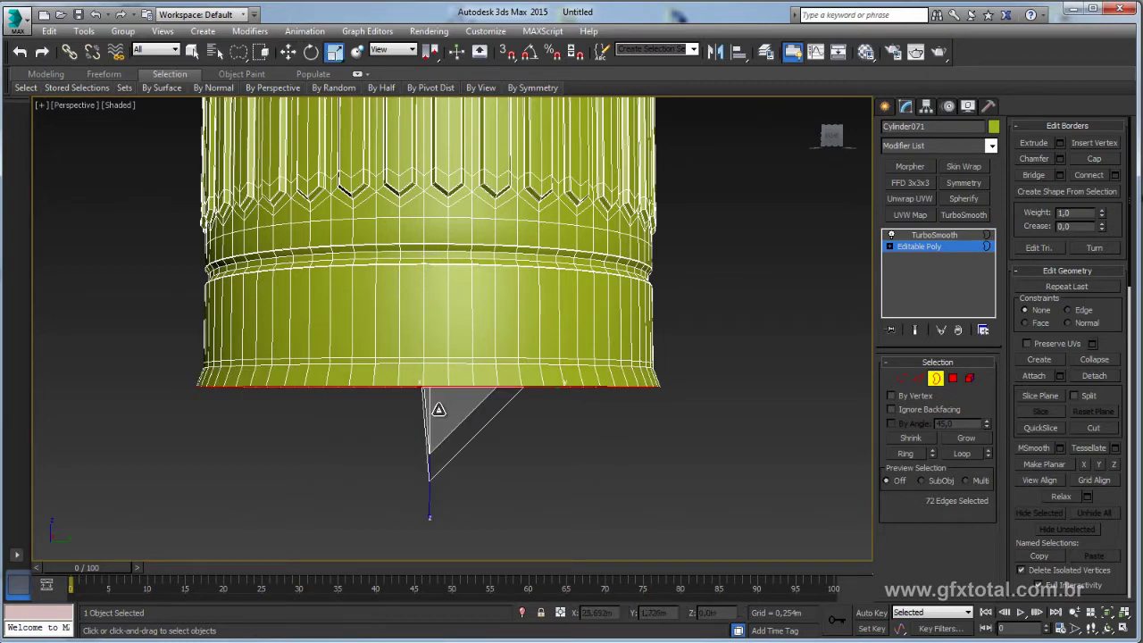
# Extend the bottom rim inward as a new ring of faces and cap the bottom hole
pyautogui.press('w')
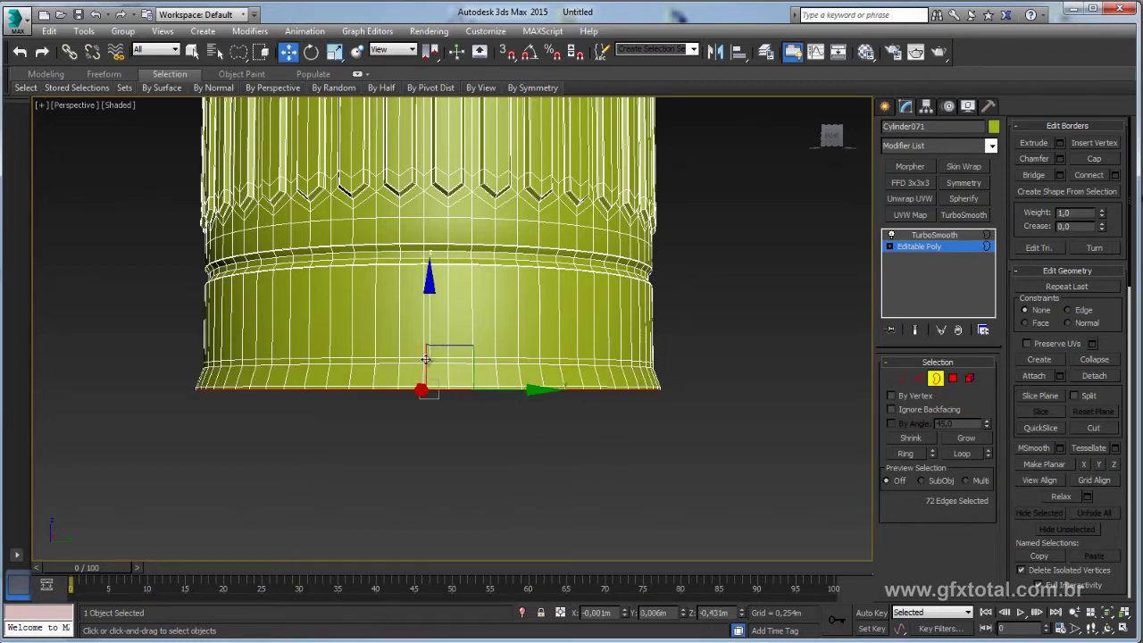
pyautogui.keyDown('alt'); pyautogui.moveTo(423, 388); pyautogui.dragTo(437, 375, button='middle'); pyautogui.keyUp('alt')
pyautogui.press('r')
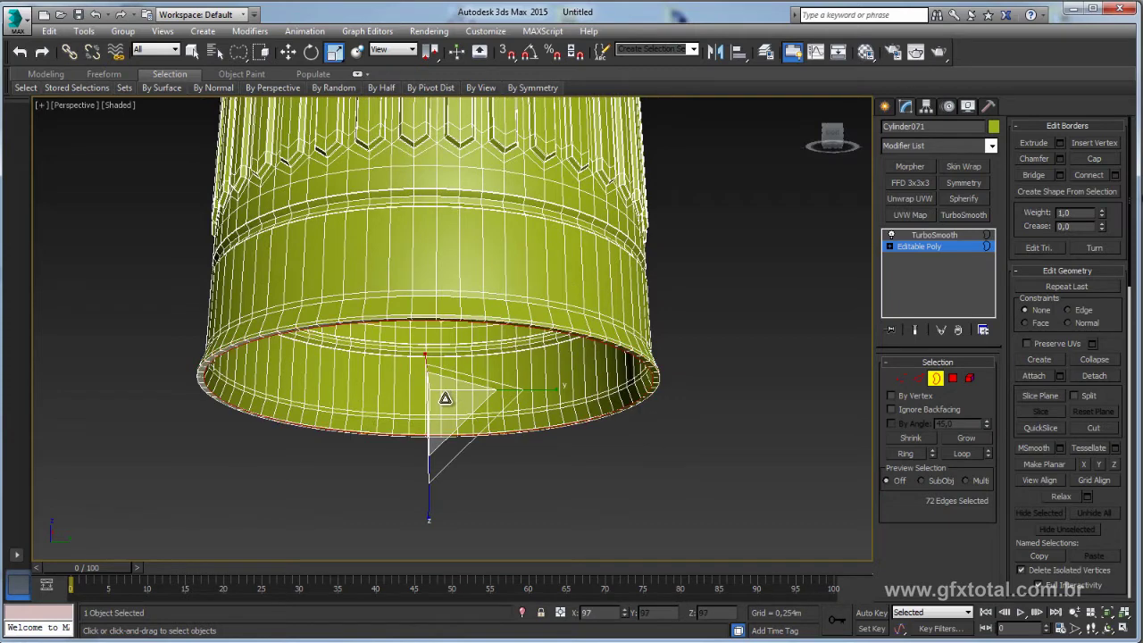
pyautogui.moveTo(446, 397)
pyautogui.keyDown('shift'); pyautogui.mouseDown()
pyautogui.moveTo(463, 478)
pyautogui.moveTo(571, 578)
pyautogui.mouseUp(); pyautogui.keyUp('shift')
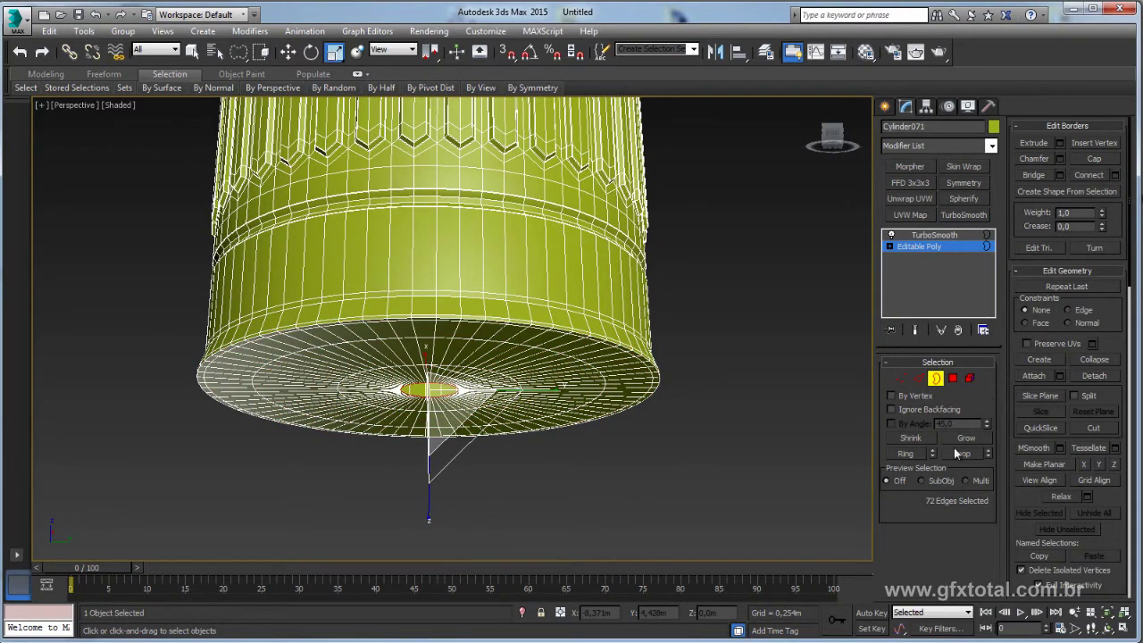
pyautogui.click(1094, 159)
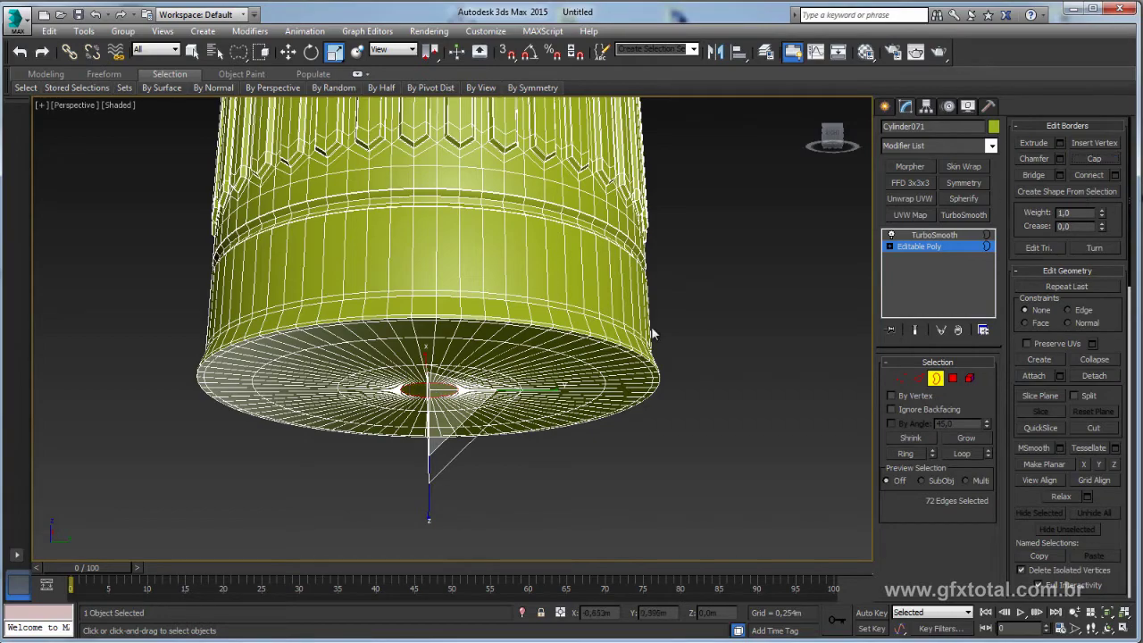
# Leave Border mode and inspect the can body with TurboSmooth applied
pyautogui.keyDown('alt'); pyautogui.moveTo(651, 326); pyautogui.dragTo(634, 290, button='middle'); pyautogui.keyUp('alt')
pyautogui.keyDown('alt'); pyautogui.moveTo(622, 371); pyautogui.dragTo(642, 340, button='middle'); pyautogui.keyUp('alt')
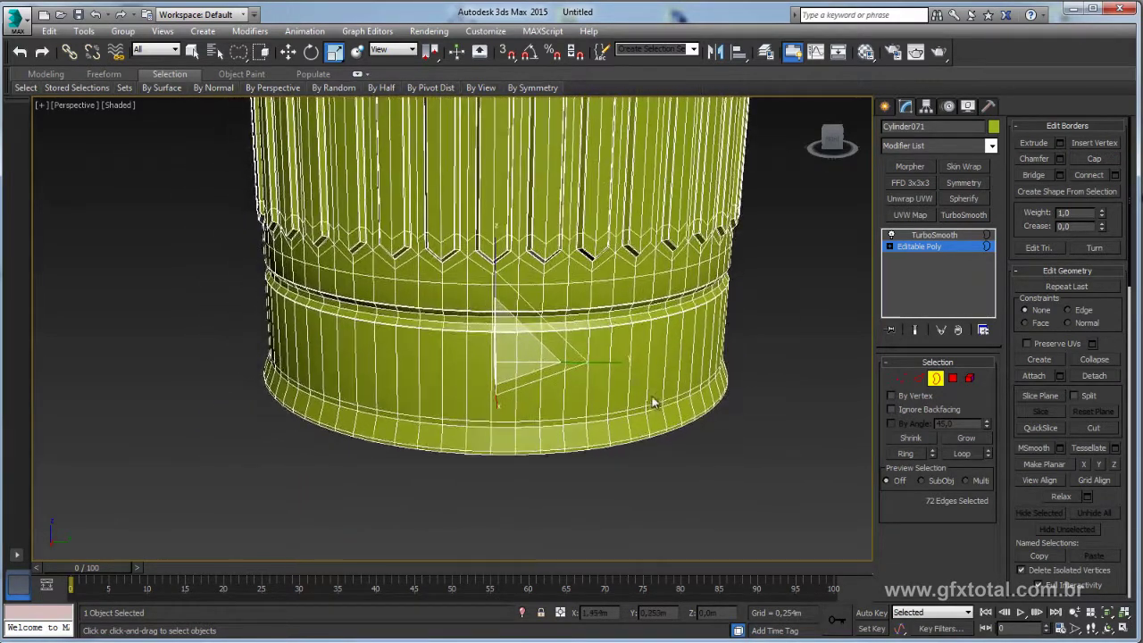
pyautogui.click(921, 244)
pyautogui.click(918, 234)
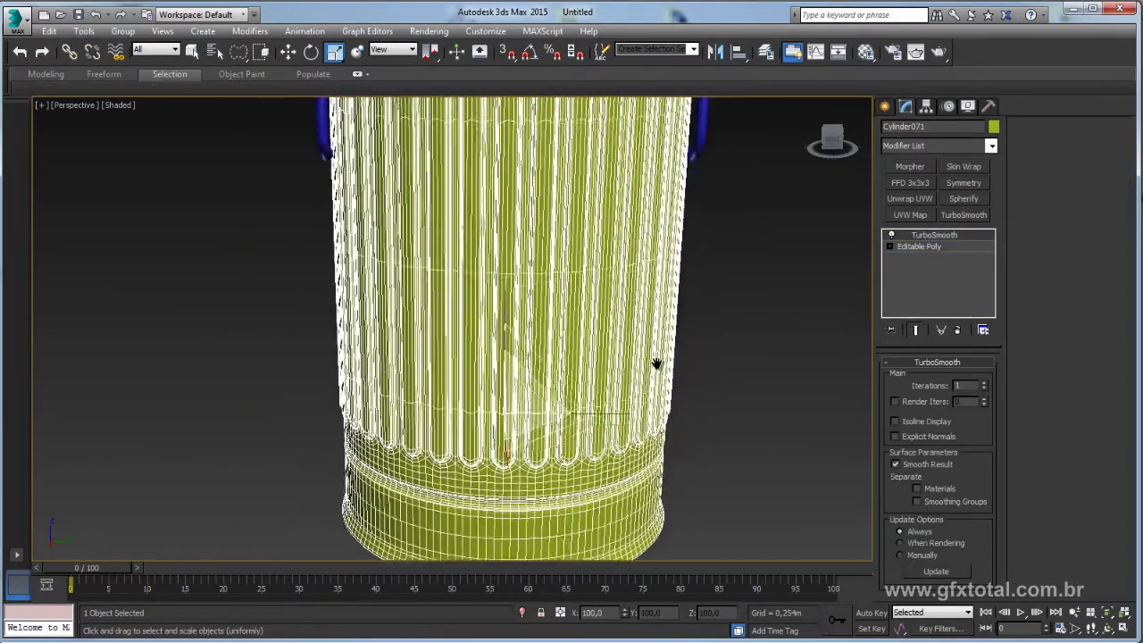
pyautogui.scroll(-5, 658, 362)
pyautogui.keyDown('alt'); pyautogui.moveTo(669, 387); pyautogui.dragTo(651, 459, button='middle'); pyautogui.keyUp('alt')
pyautogui.scroll(5, 651, 459)
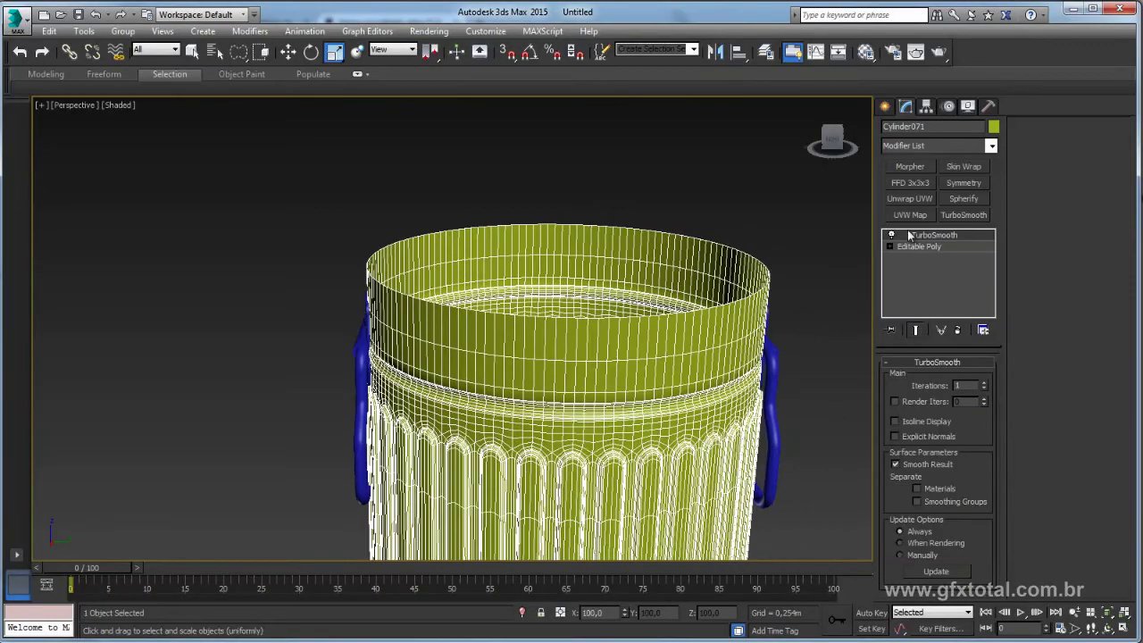
# Select the top rim border and extend it upward along Z into a taller wall
pyautogui.click(736, 309)
pyautogui.press('w')
pyautogui.keyDown('shift'); pyautogui.moveTo(547, 231); pyautogui.dragTo(547, 179); pyautogui.keyUp('shift')
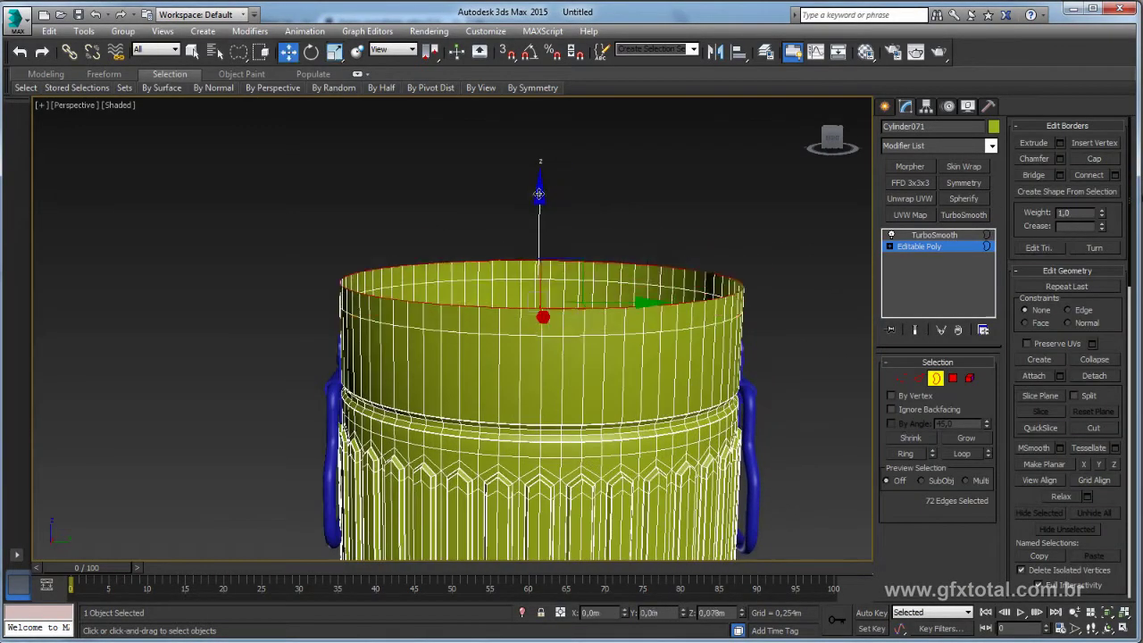
pyautogui.moveTo(625, 205)
pyautogui.keyDown('alt'); pyautogui.mouseDown(button='middle')
pyautogui.moveTo(650, 241)
pyautogui.moveTo(551, 186)
pyautogui.mouseUp(button='middle'); pyautogui.keyUp('alt')
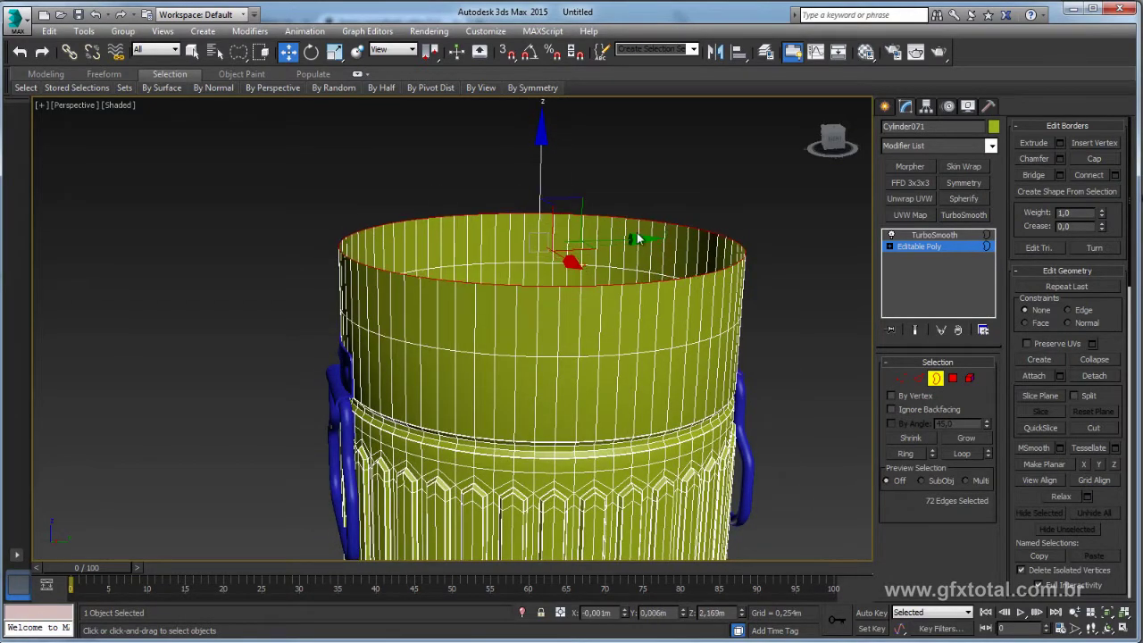
pyautogui.keyDown('alt'); pyautogui.moveTo(642, 237); pyautogui.dragTo(604, 288, button='middle'); pyautogui.keyUp('alt')
# Scale the rim inward into a flat top ring, raise it slightly, then narrow it to a small hole
pyautogui.press('r')
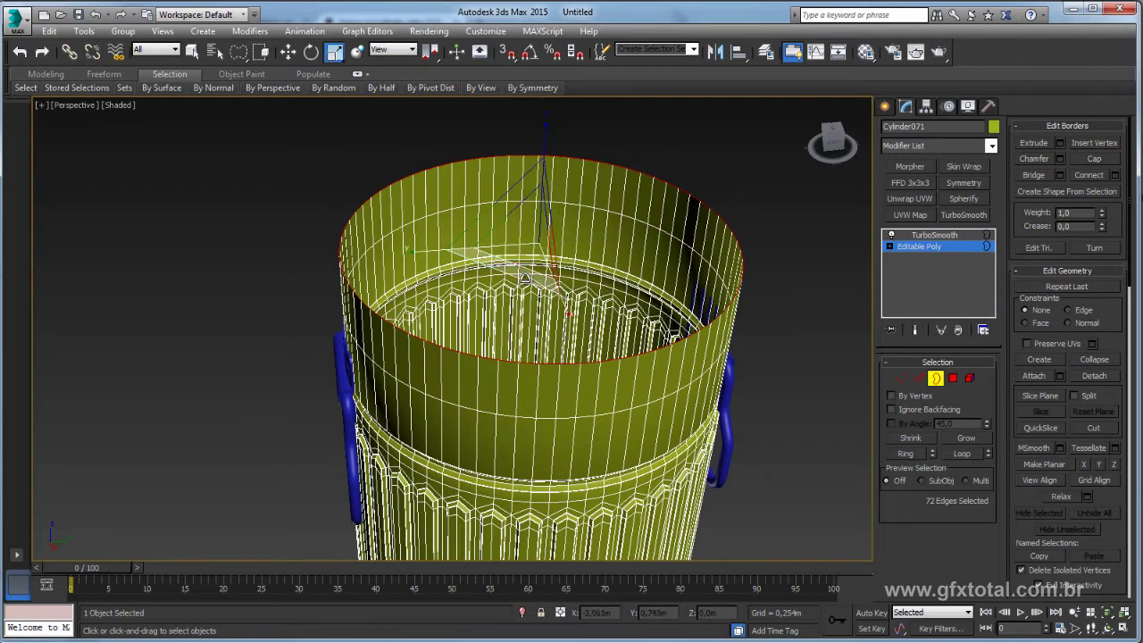
pyautogui.keyDown('shift'); pyautogui.moveTo(521, 249); pyautogui.dragTo(541, 353); pyautogui.keyUp('shift')
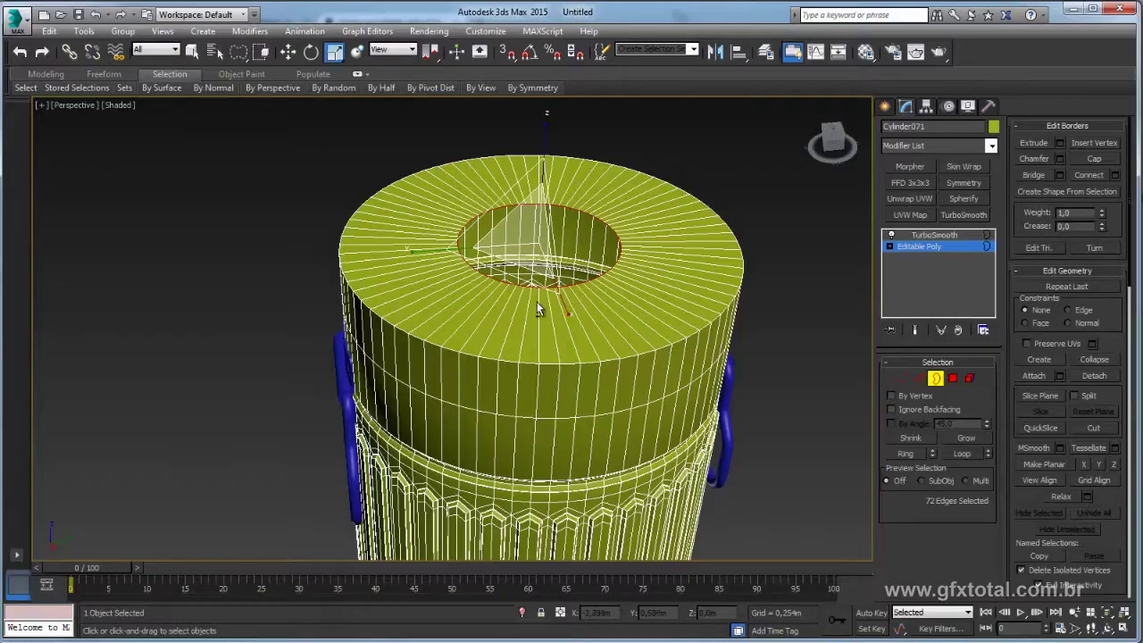
pyautogui.moveTo(536, 302)
pyautogui.keyDown('shift'); pyautogui.mouseDown()
pyautogui.moveTo(553, 185)
pyautogui.moveTo(541, 162)
pyautogui.mouseUp(); pyautogui.keyUp('shift')
pyautogui.press('w')
pyautogui.keyDown('alt'); pyautogui.moveTo(566, 173); pyautogui.dragTo(565, 206, button='middle'); pyautogui.keyUp('alt')
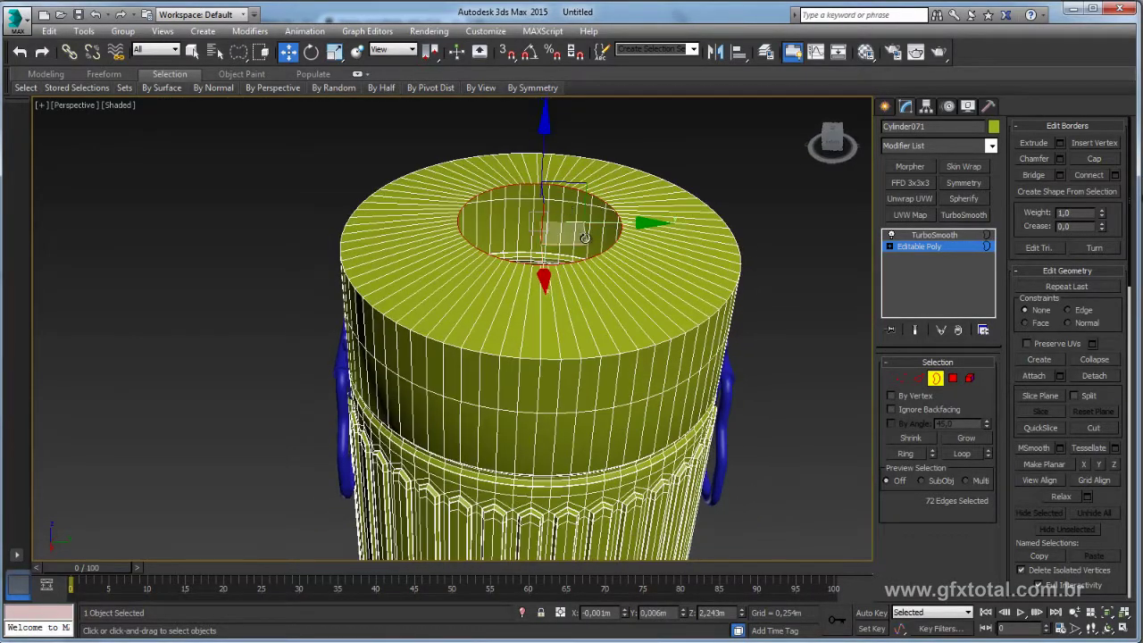
pyautogui.press('r')
pyautogui.keyDown('shift'); pyautogui.moveTo(557, 213); pyautogui.dragTo(620, 330); pyautogui.keyUp('shift')
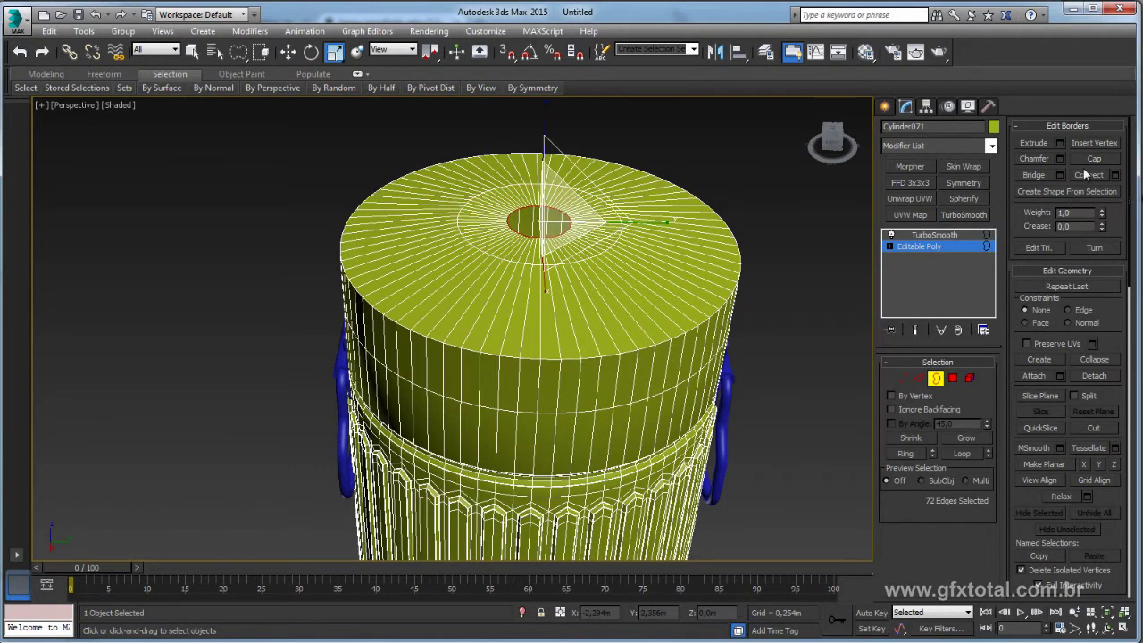
pyautogui.keyDown('alt'); pyautogui.moveTo(720, 186); pyautogui.dragTo(669, 229, button='middle'); pyautogui.keyUp('alt')
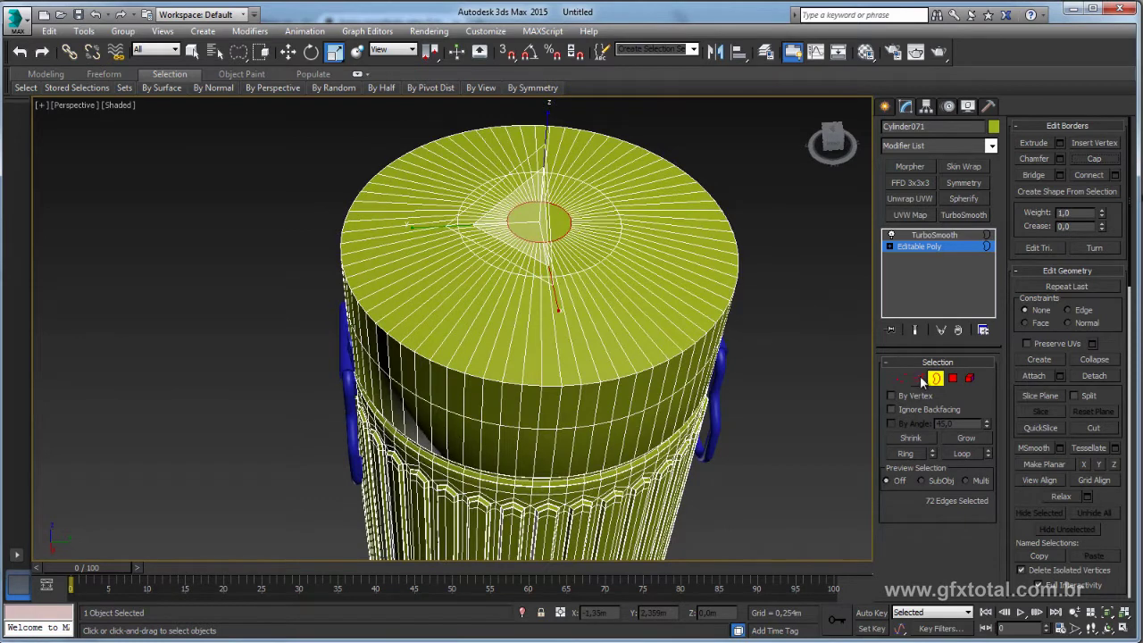
# Select the ring of radial edges on the flat top and connect it with 2 new loops
pyautogui.click(921, 377)
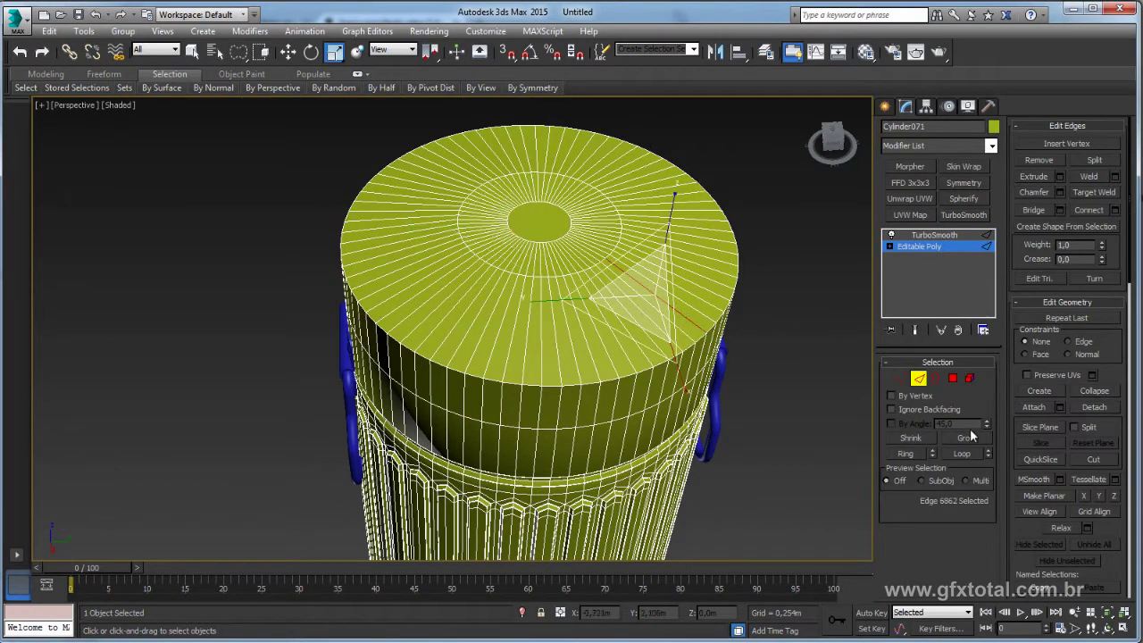
pyautogui.click(906, 456)
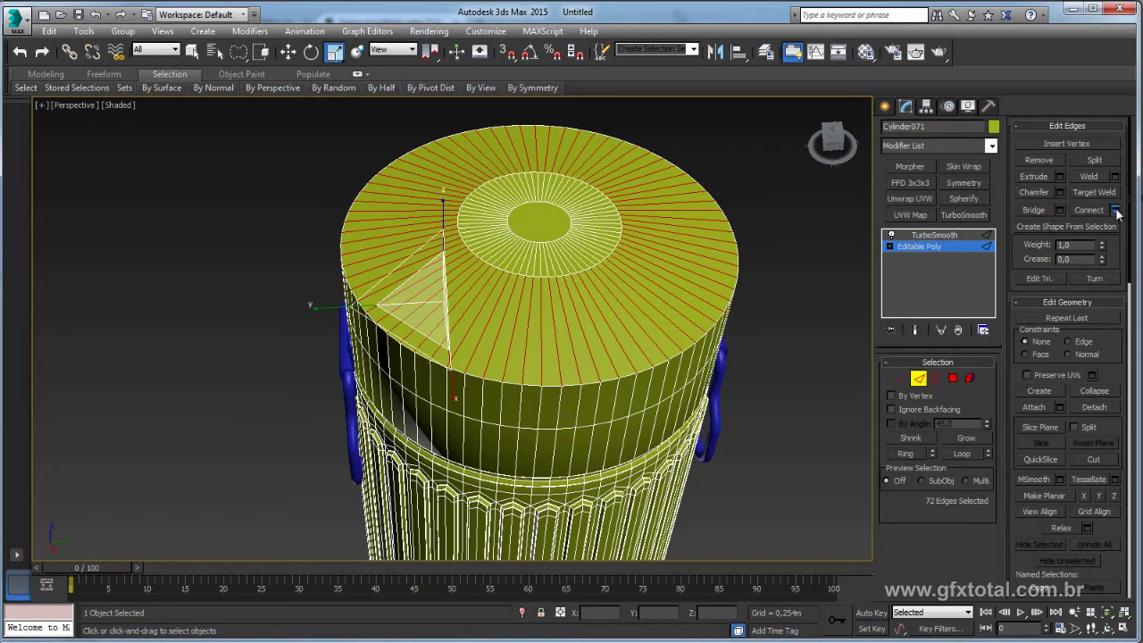
pyautogui.click(1115, 210)
pyautogui.moveTo(401, 266); pyautogui.dragTo(407, 311)
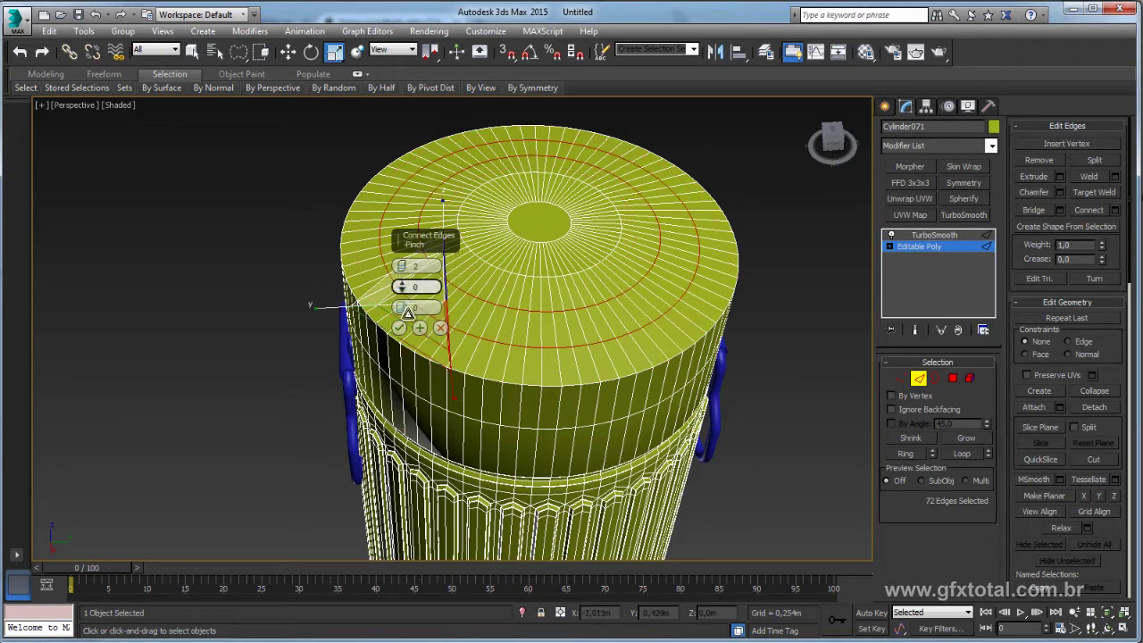
pyautogui.click(398, 328)
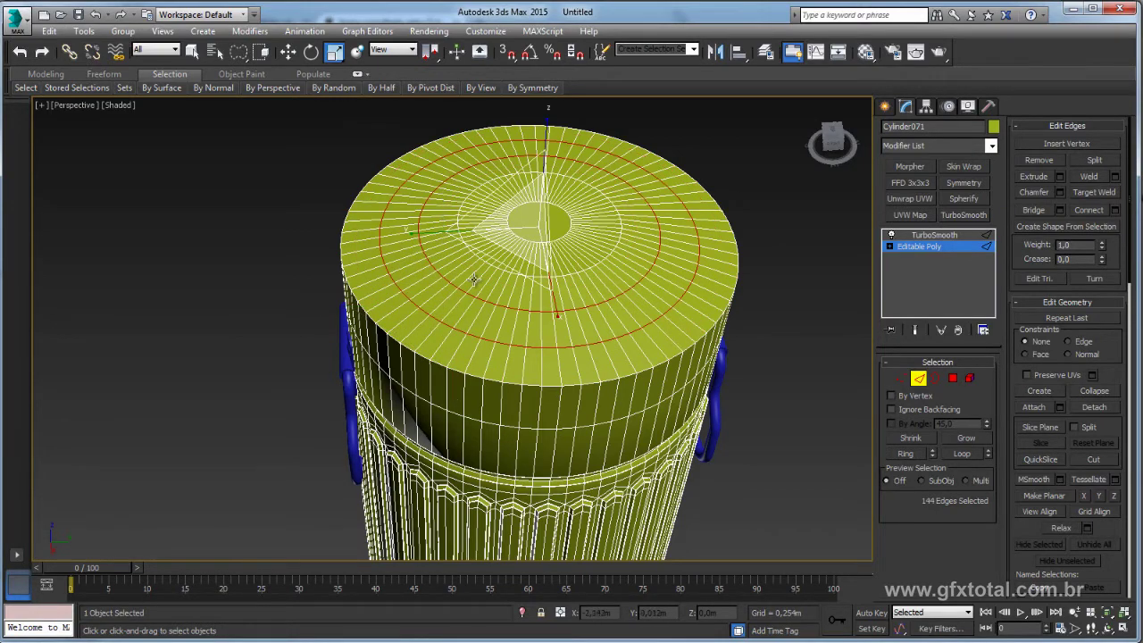
pyautogui.moveTo(475, 280)
pyautogui.keyDown('alt'); pyautogui.mouseDown(button='middle')
pyautogui.moveTo(510, 309)
pyautogui.moveTo(431, 295)
pyautogui.mouseUp(button='middle'); pyautogui.keyUp('alt')
pyautogui.scroll(3, 430, 296)
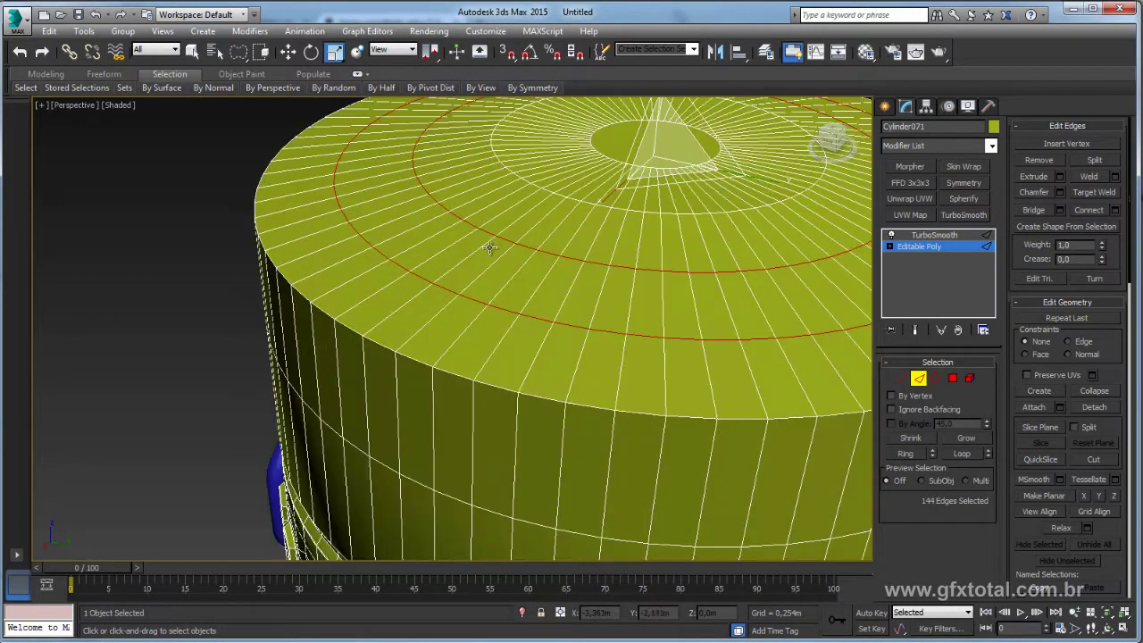
pyautogui.keyDown('alt'); pyautogui.moveTo(489, 247); pyautogui.dragTo(424, 347, button='middle'); pyautogui.keyUp('alt')
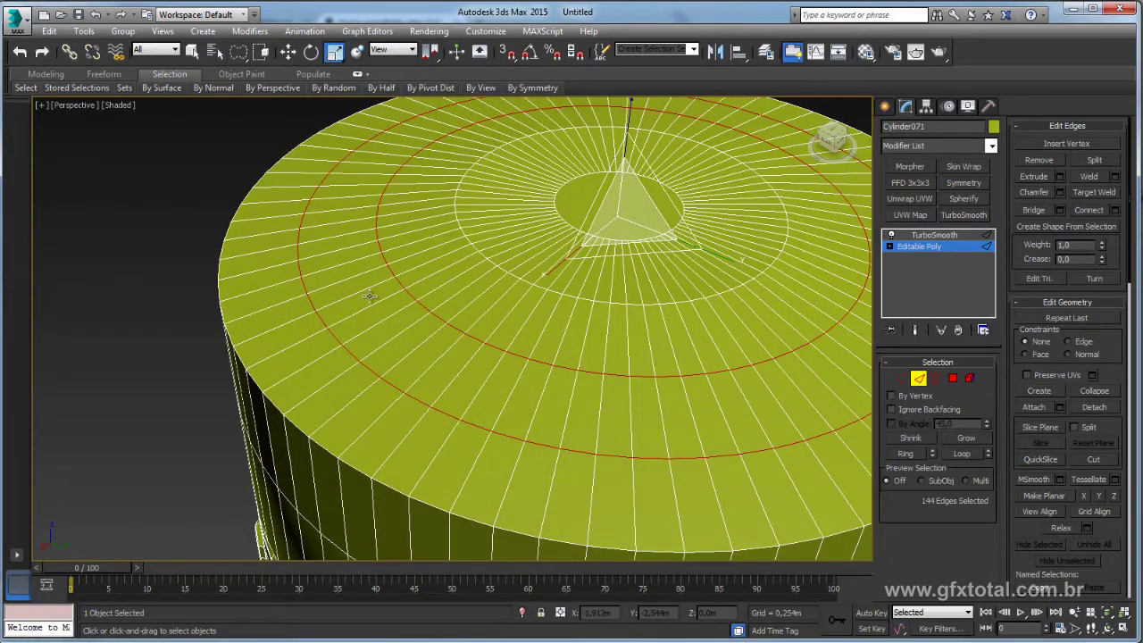
# Chamfer the two new edge loops at 0.005m into doubled loops
pyautogui.click(1059, 192)
pyautogui.moveTo(403, 288); pyautogui.dragTo(399, 286)
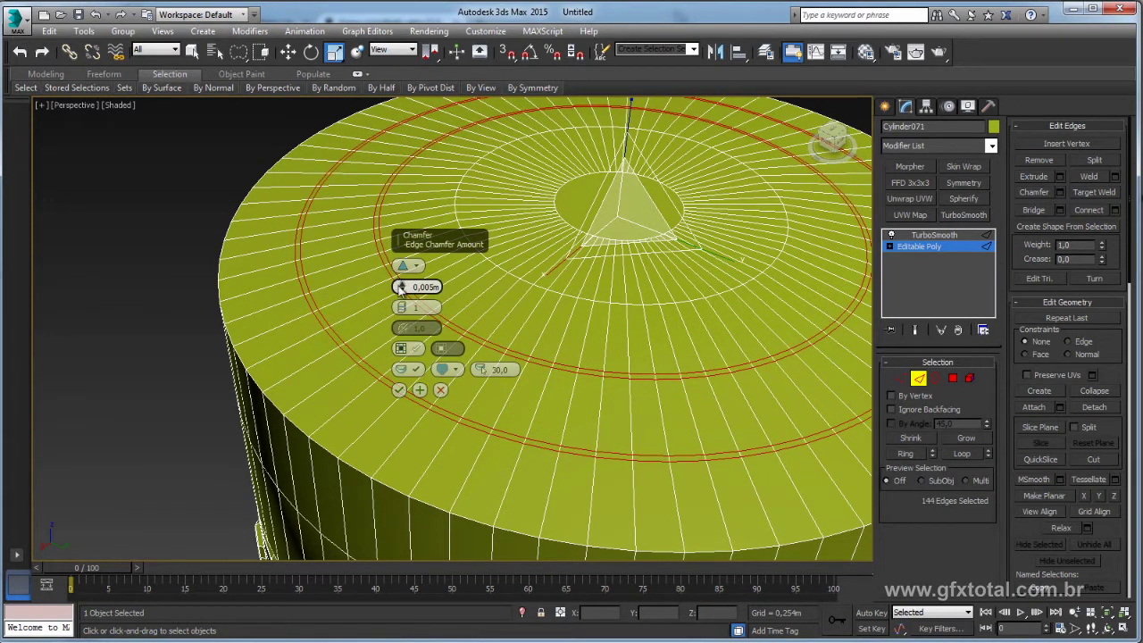
pyautogui.click(400, 389)
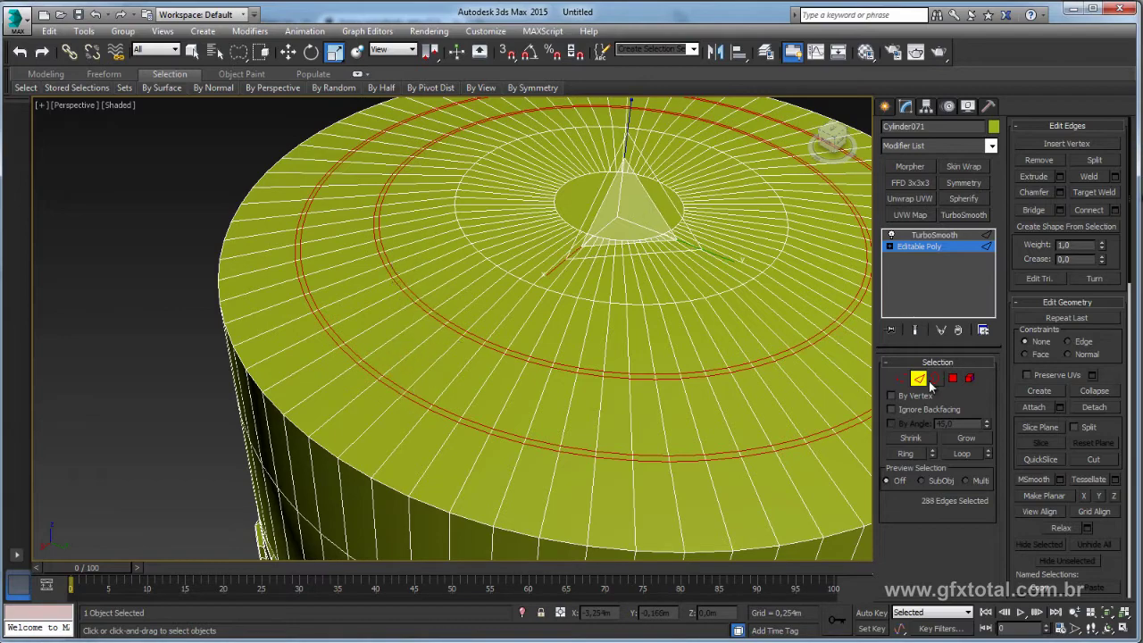
pyautogui.click(531, 415)
# Select the inner edge loops on the lid and raise them about 0.013m to form a step
pyautogui.moveTo(531, 416)
pyautogui.keyDown('alt'); pyautogui.mouseDown(button='middle')
pyautogui.moveTo(453, 429)
pyautogui.moveTo(498, 383)
pyautogui.mouseUp(button='middle'); pyautogui.keyUp('alt')
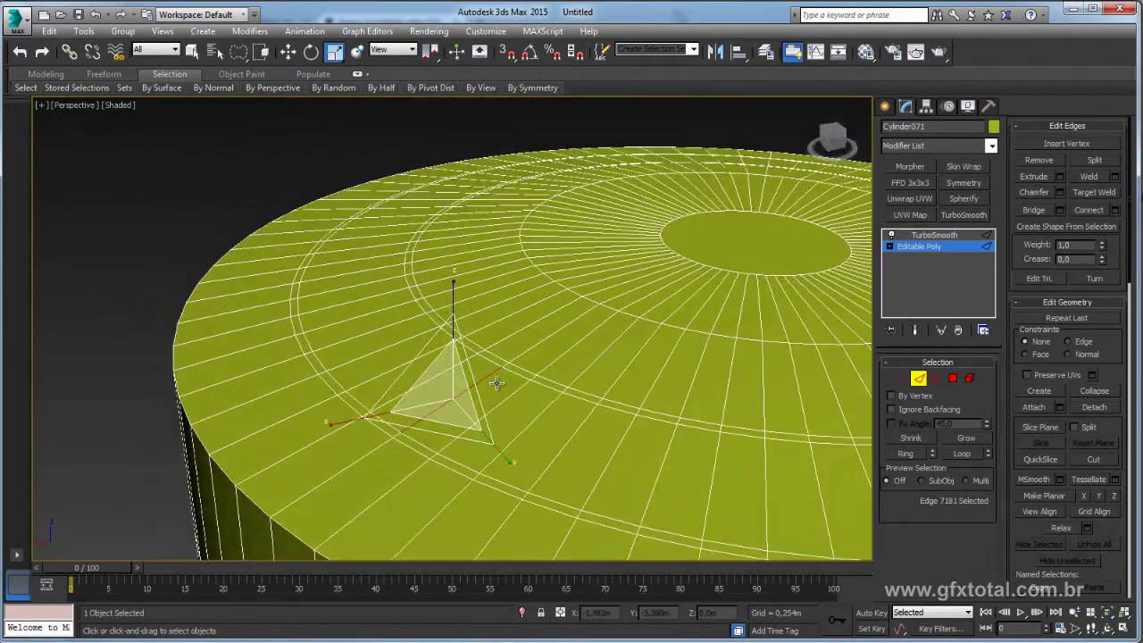
pyautogui.click(498, 356)
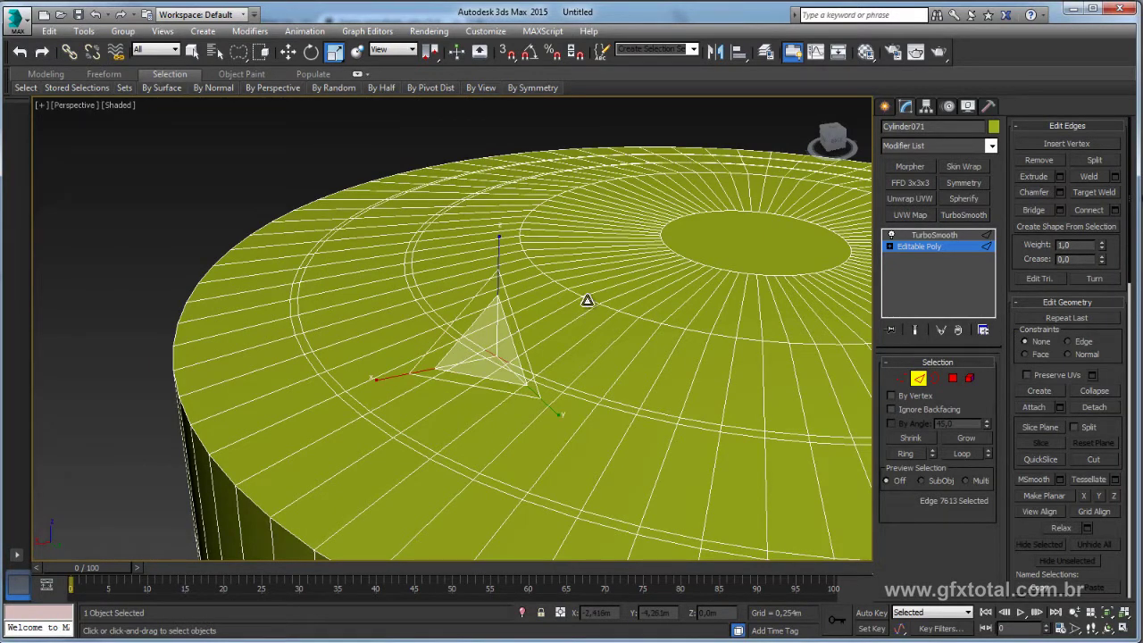
pyautogui.keyDown('ctrl'); pyautogui.click(587, 301); pyautogui.keyUp('ctrl')
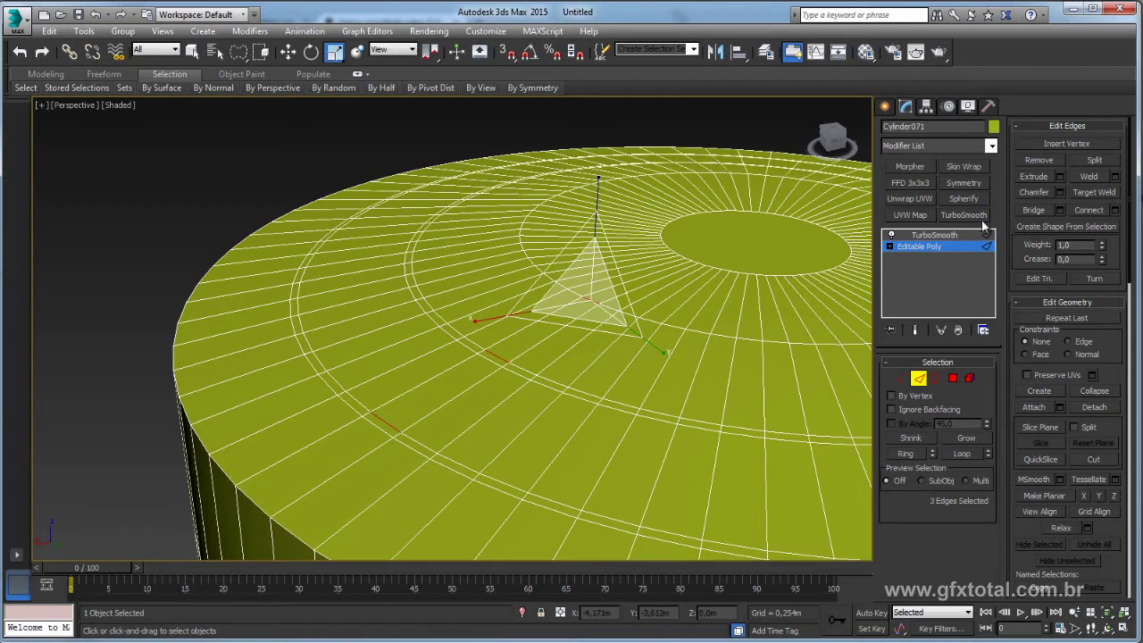
pyautogui.click(960, 453)
pyautogui.keyDown('alt'); pyautogui.moveTo(598, 363); pyautogui.dragTo(556, 349, button='middle'); pyautogui.keyUp('alt')
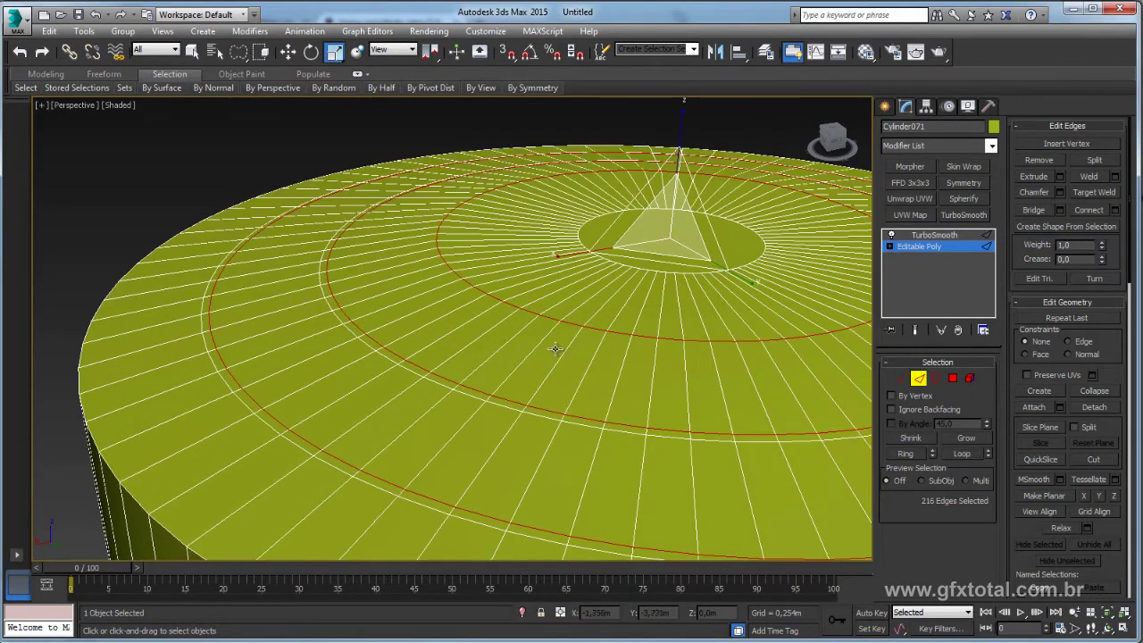
pyautogui.moveTo(747, 319)
pyautogui.keyDown('alt'); pyautogui.mouseDown(button='middle')
pyautogui.moveTo(593, 260)
pyautogui.moveTo(604, 211)
pyautogui.mouseUp(button='middle'); pyautogui.keyUp('alt')
pyautogui.press('w')
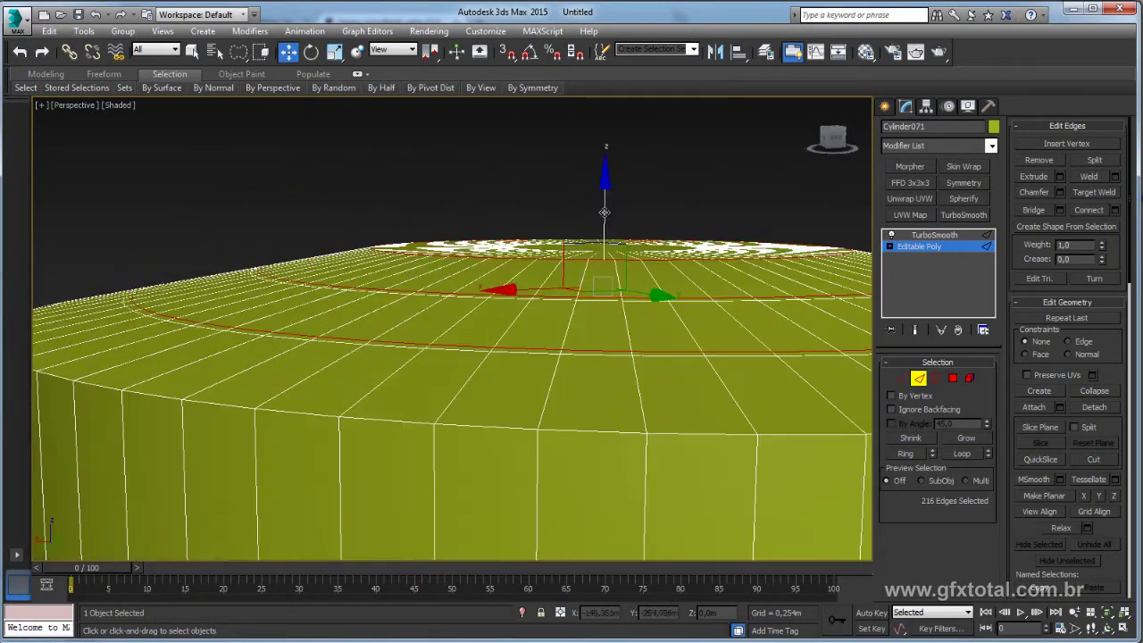
pyautogui.moveTo(604, 211); pyautogui.dragTo(609, 201)
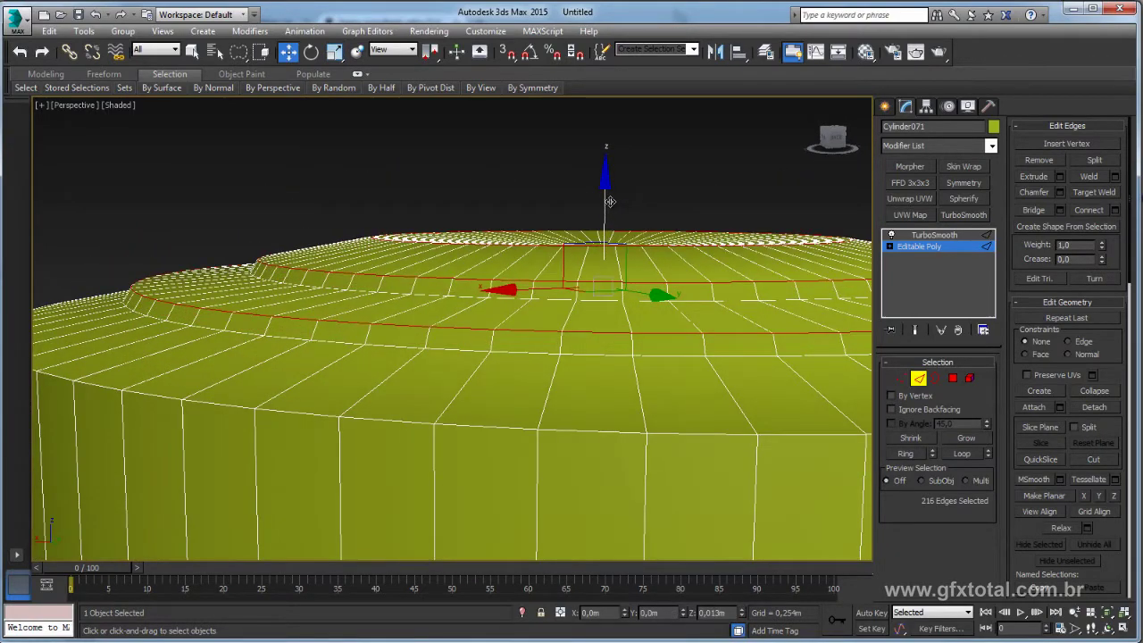
pyautogui.press('r')
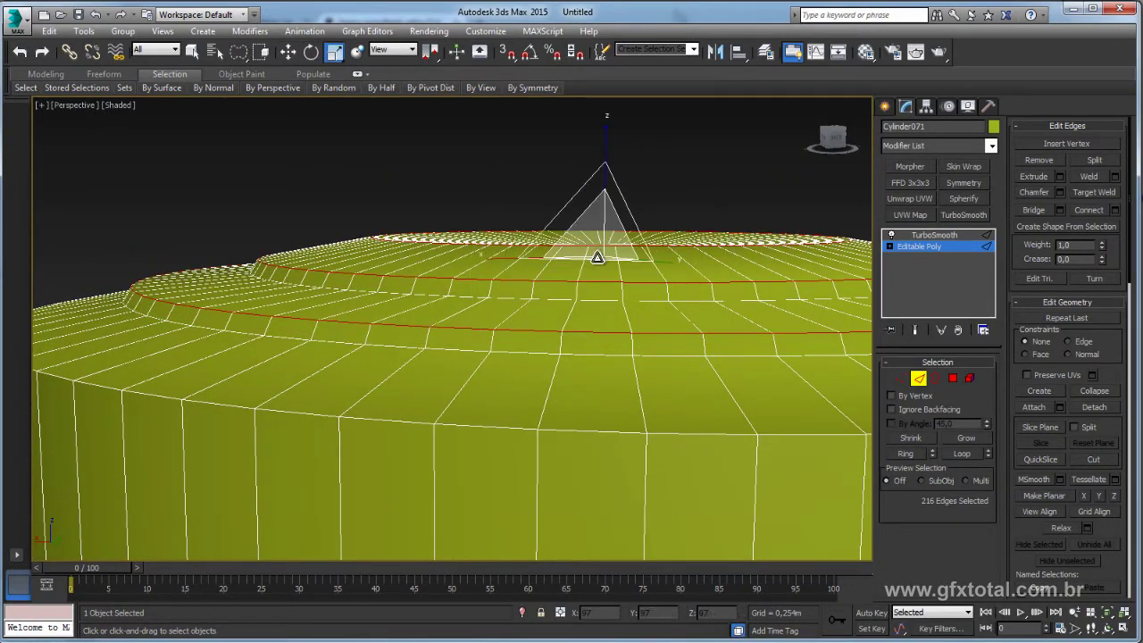
pyautogui.keyDown('alt'); pyautogui.moveTo(597, 258); pyautogui.dragTo(592, 322, button='middle'); pyautogui.keyUp('alt')
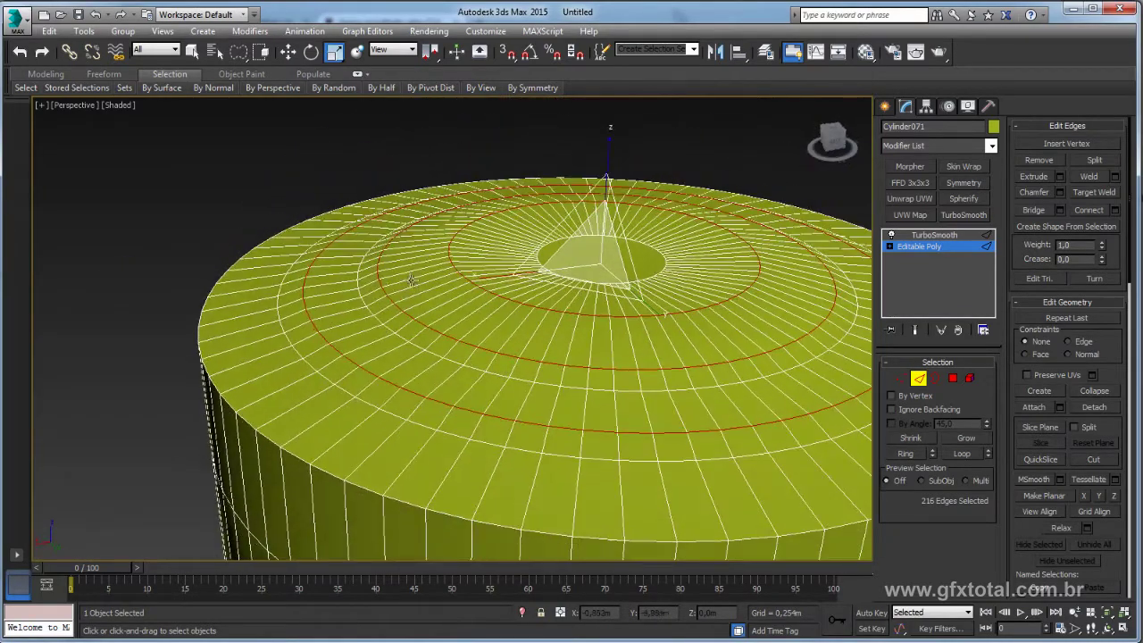
pyautogui.keyDown('alt'); pyautogui.moveTo(411, 281); pyautogui.dragTo(539, 240, button='middle'); pyautogui.keyUp('alt')
# Delete the centre polygon of the lid
pyautogui.press('4')
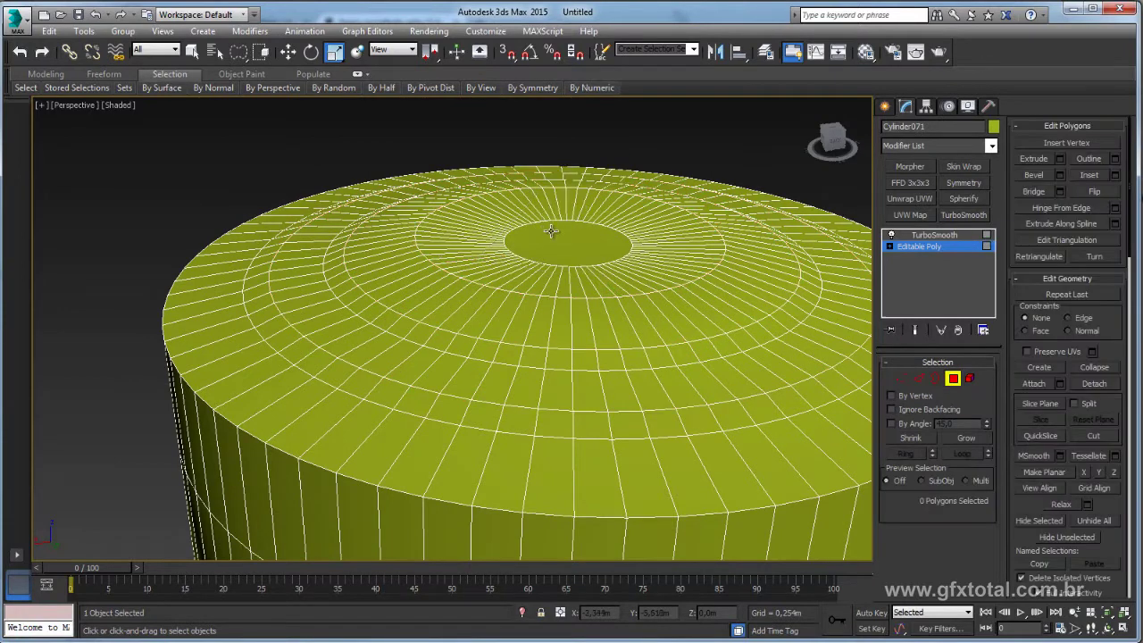
pyautogui.click(551, 231)
pyautogui.click(961, 440)
pyautogui.press('Delete')
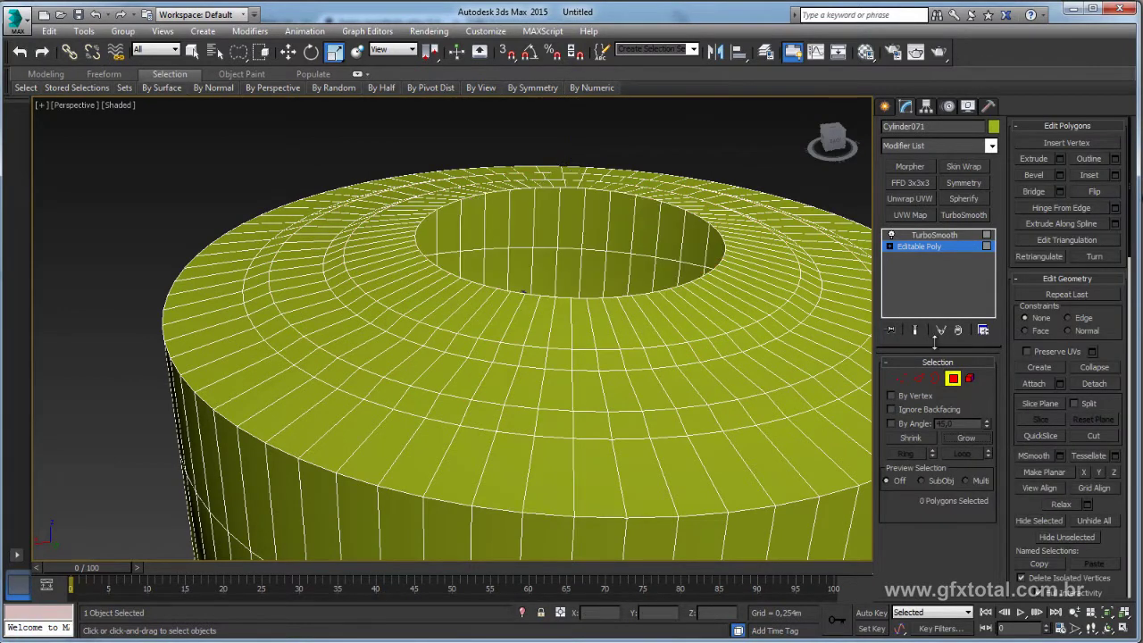
# Shift-scale the centre hole's border inward to 95% and cap it
pyautogui.click(936, 378)
pyautogui.keyDown('alt'); pyautogui.moveTo(677, 310); pyautogui.dragTo(674, 261, button='middle'); pyautogui.keyUp('alt')
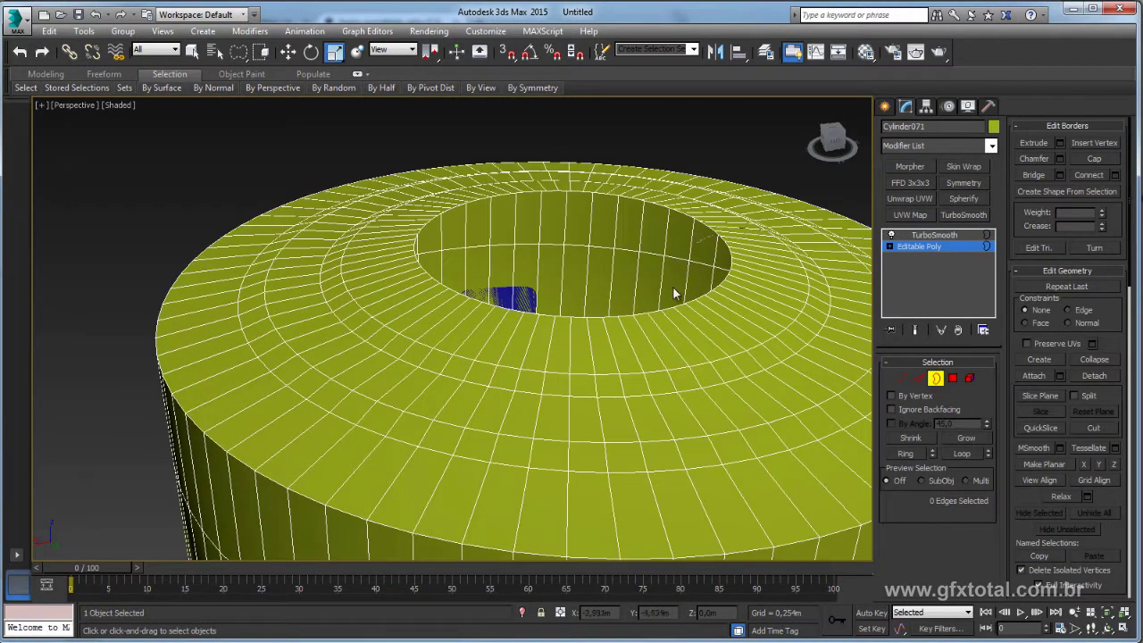
pyautogui.click(673, 294)
pyautogui.moveTo(550, 238); pyautogui.dragTo(592, 300)
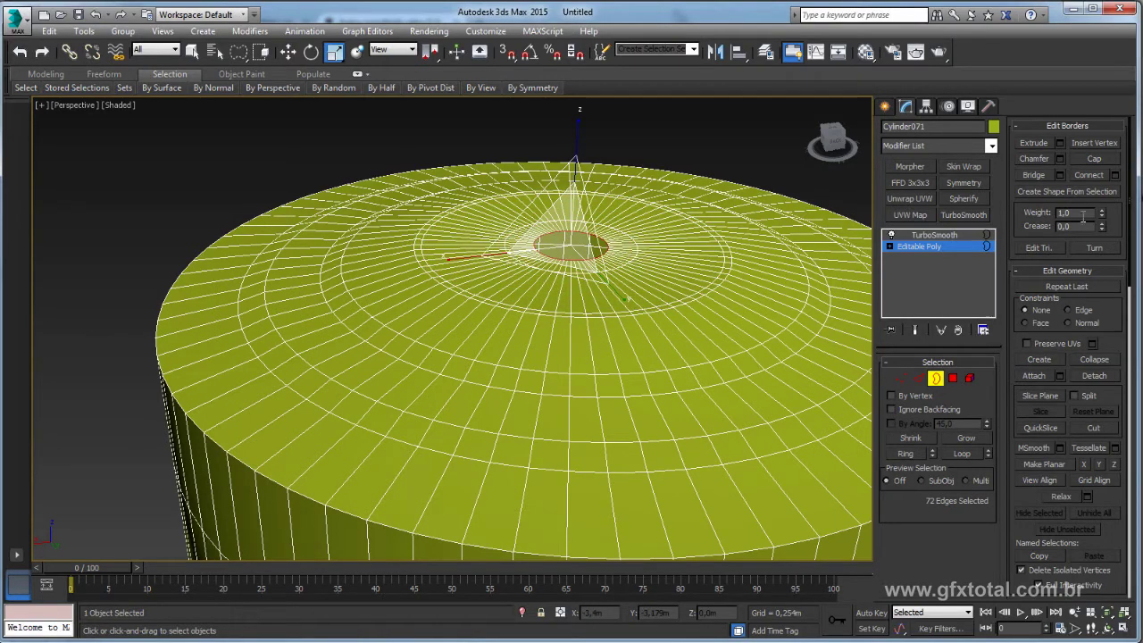
pyautogui.click(1093, 160)
pyautogui.moveTo(543, 301)
pyautogui.keyDown('alt'); pyautogui.mouseDown(button='middle')
pyautogui.moveTo(543, 351)
pyautogui.moveTo(518, 286)
pyautogui.moveTo(527, 294)
pyautogui.mouseUp(button='middle'); pyautogui.keyUp('alt')
# Connect a radial edge ring on the lid with 2 new edge loops
pyautogui.click(909, 379)
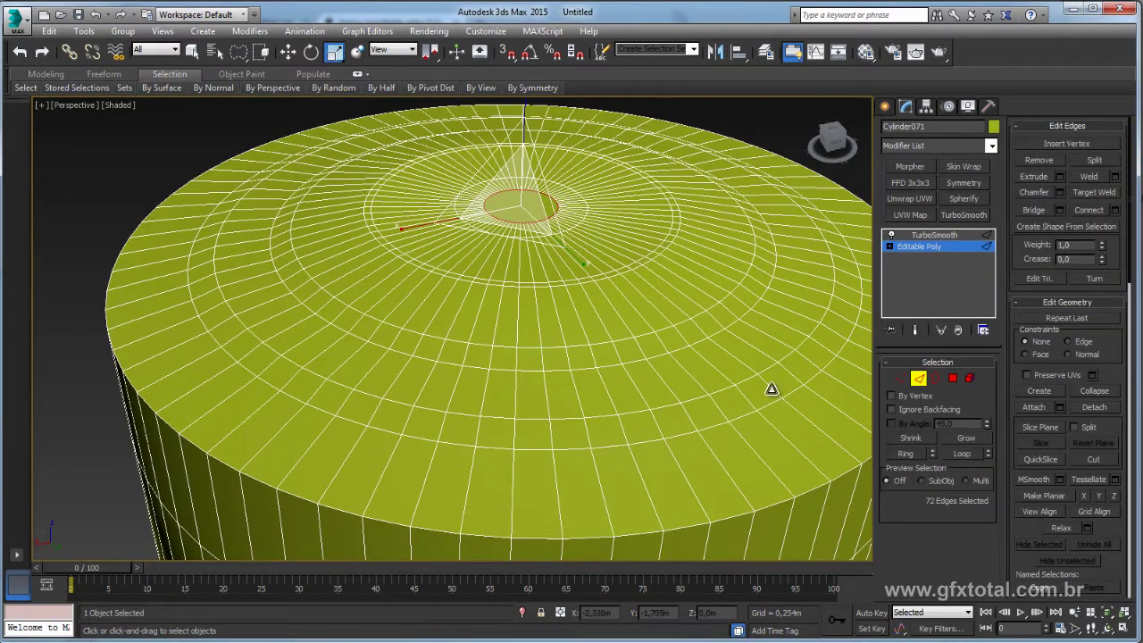
pyautogui.click(771, 390)
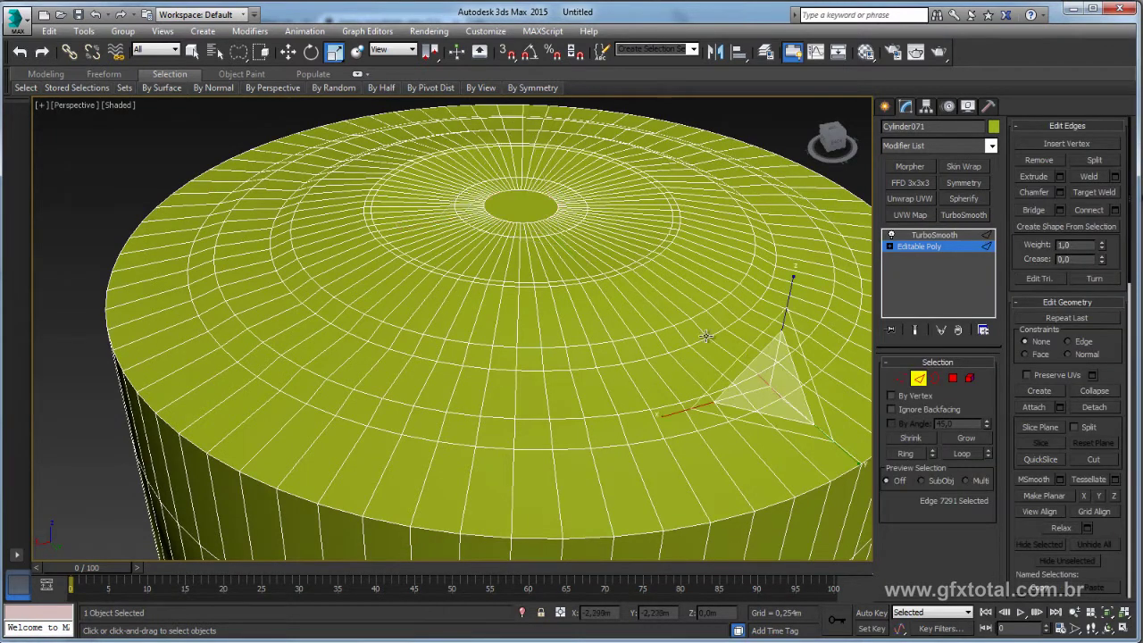
pyautogui.click(909, 453)
pyautogui.click(1114, 211)
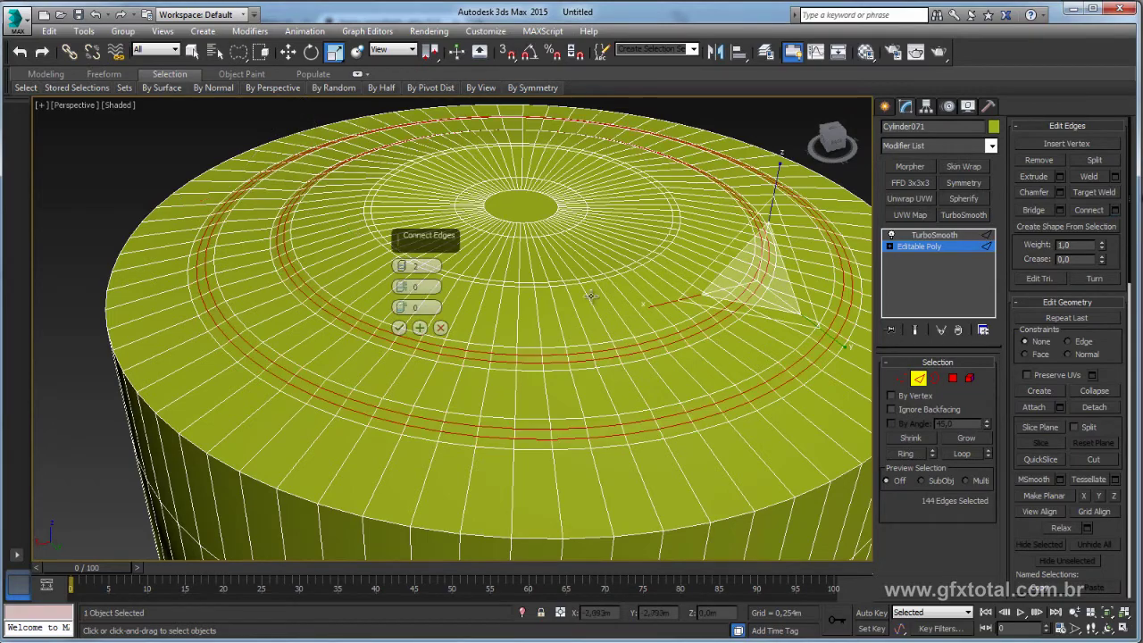
pyautogui.keyDown('alt'); pyautogui.moveTo(508, 324); pyautogui.dragTo(420, 327, button='middle'); pyautogui.keyUp('alt')
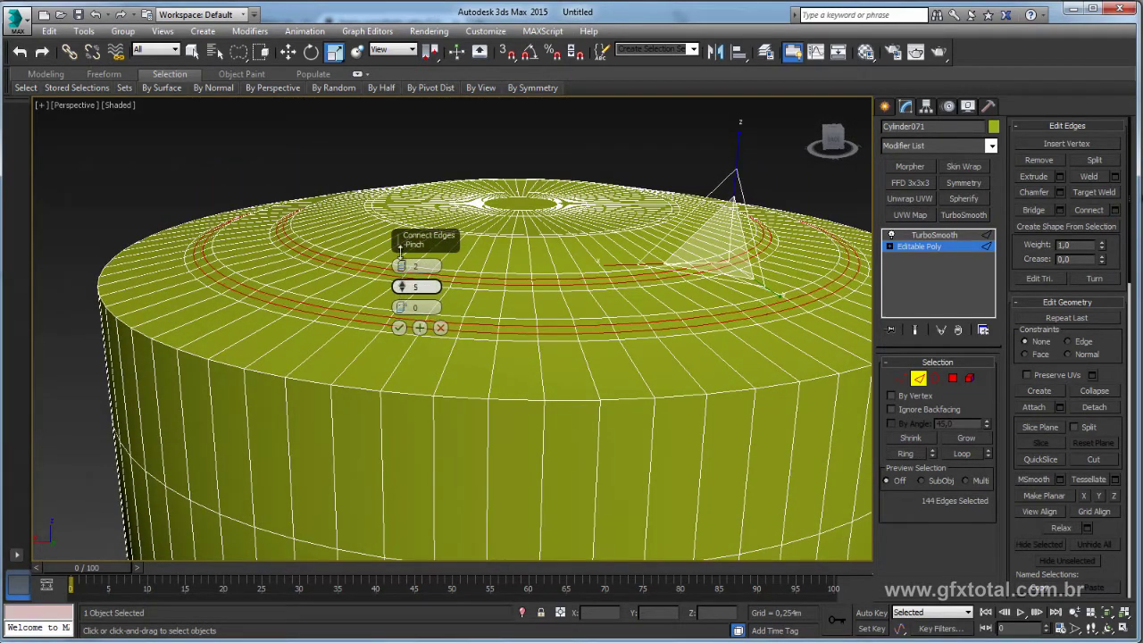
pyautogui.click(399, 327)
# Connect another radial edge ring on the cap with 2 loops pinched to 49
pyautogui.click(404, 354)
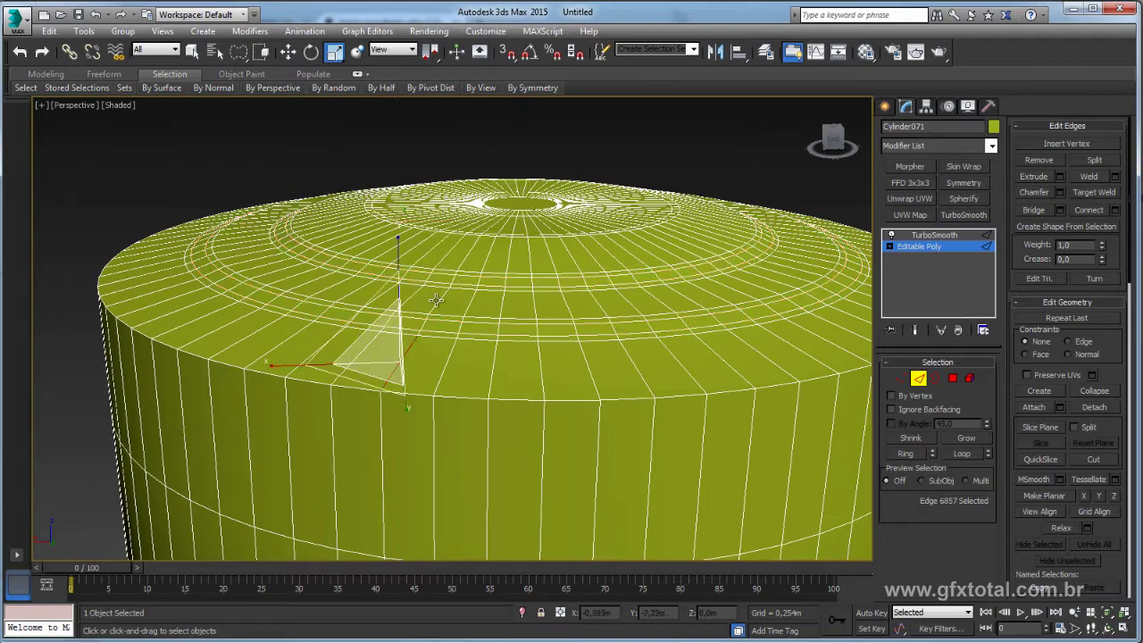
pyautogui.moveTo(434, 298)
pyautogui.keyDown('alt'); pyautogui.mouseDown(button='middle')
pyautogui.moveTo(446, 173)
pyautogui.moveTo(510, 276)
pyautogui.mouseUp(button='middle'); pyautogui.keyUp('alt')
pyautogui.keyDown('ctrl'); pyautogui.click(482, 217); pyautogui.keyUp('ctrl')
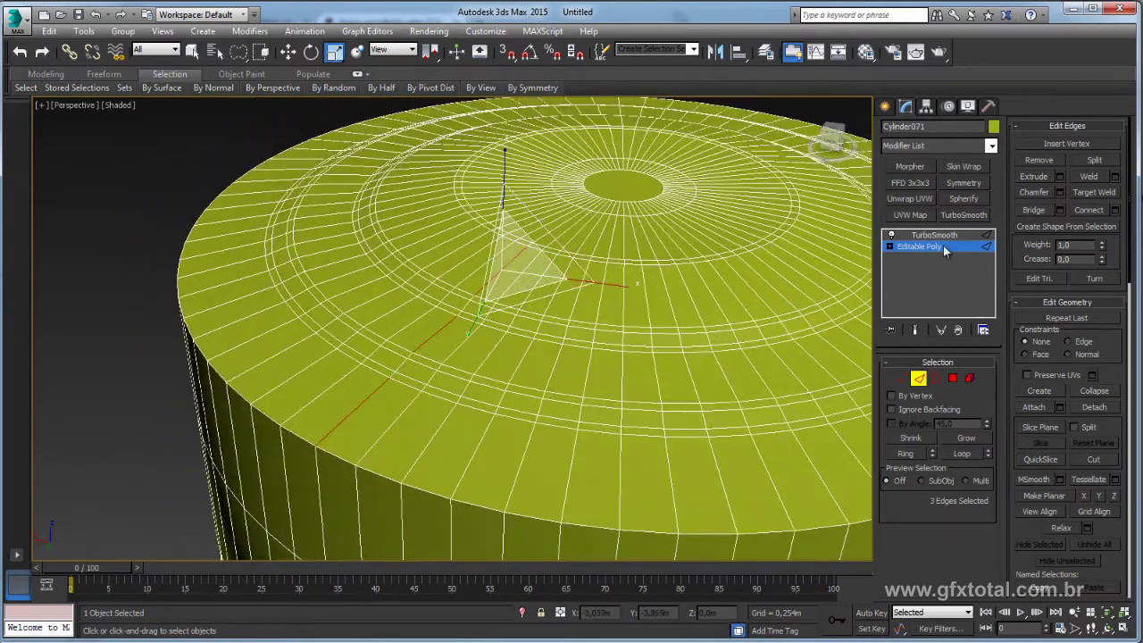
pyautogui.click(907, 454)
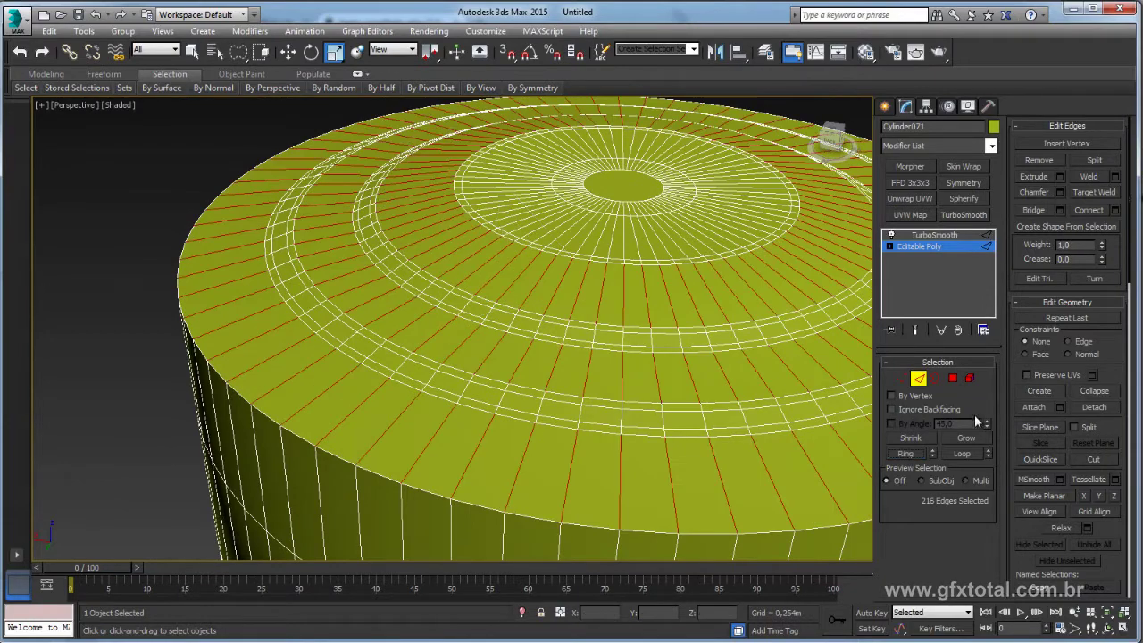
pyautogui.click(1115, 209)
pyautogui.moveTo(402, 286); pyautogui.dragTo(401, 242)
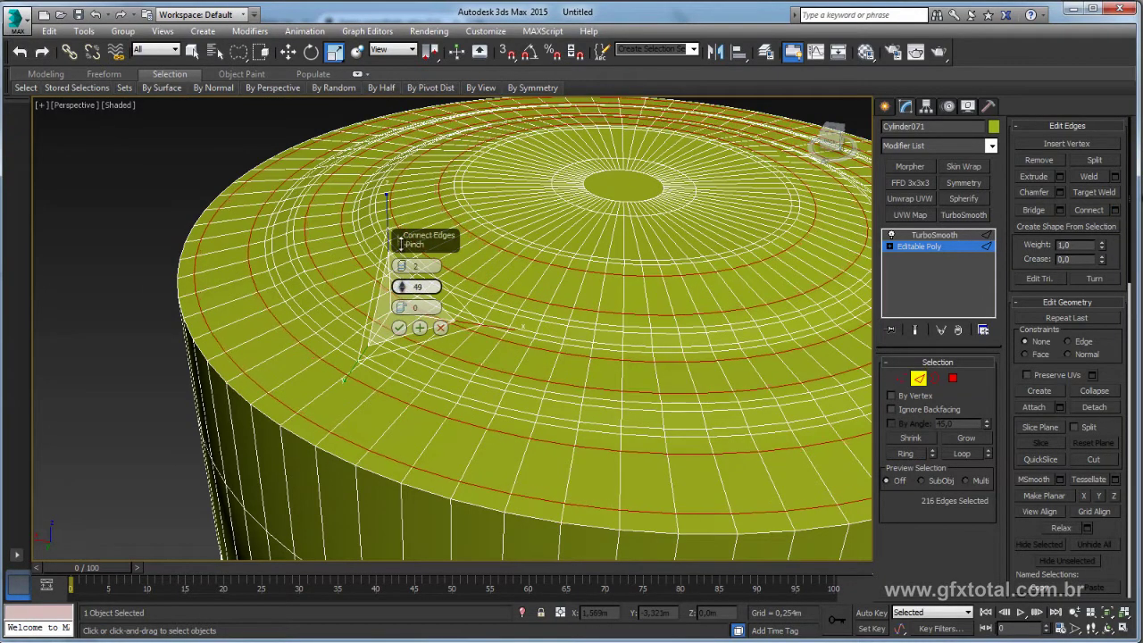
pyautogui.click(399, 327)
pyautogui.scroll(-4, 642, 293)
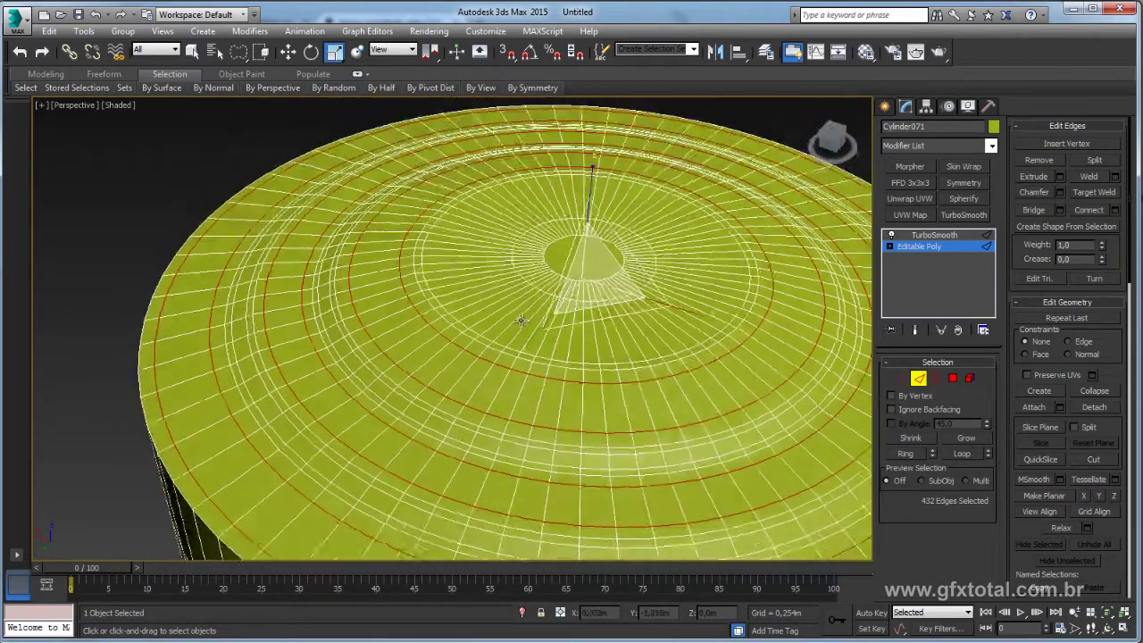
# Select the cap's centre polygon and grow the selection outward three times
pyautogui.press('4')
pyautogui.click(586, 250)
pyautogui.keyDown('alt'); pyautogui.moveTo(586, 249); pyautogui.dragTo(887, 323, button='middle'); pyautogui.keyUp('alt')
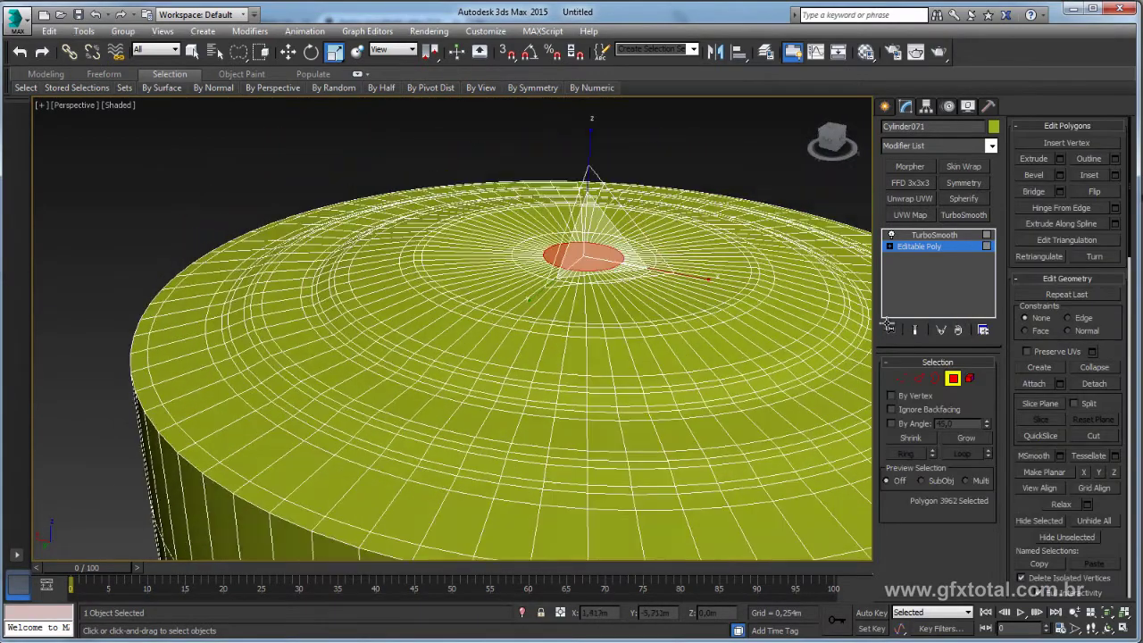
pyautogui.click(969, 440)
pyautogui.click(969, 438)
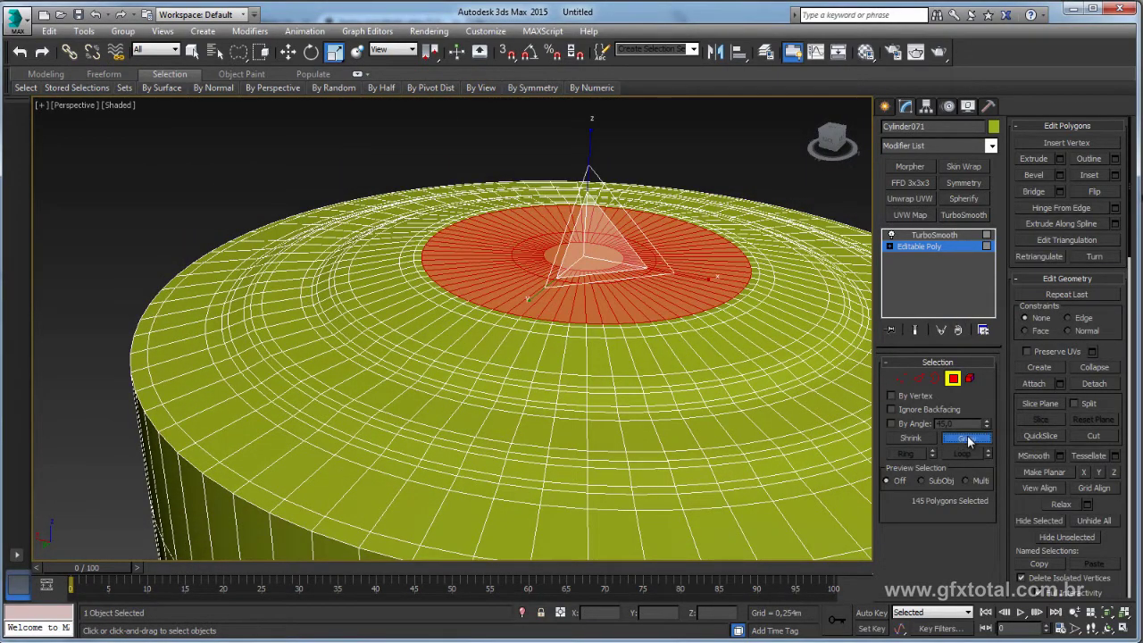
pyautogui.click(968, 439)
pyautogui.moveTo(603, 265)
pyautogui.keyDown('alt'); pyautogui.mouseDown(button='middle')
pyautogui.moveTo(590, 179)
pyautogui.moveTo(616, 232)
pyautogui.mouseUp(button='middle'); pyautogui.keyUp('alt')
pyautogui.press('w')
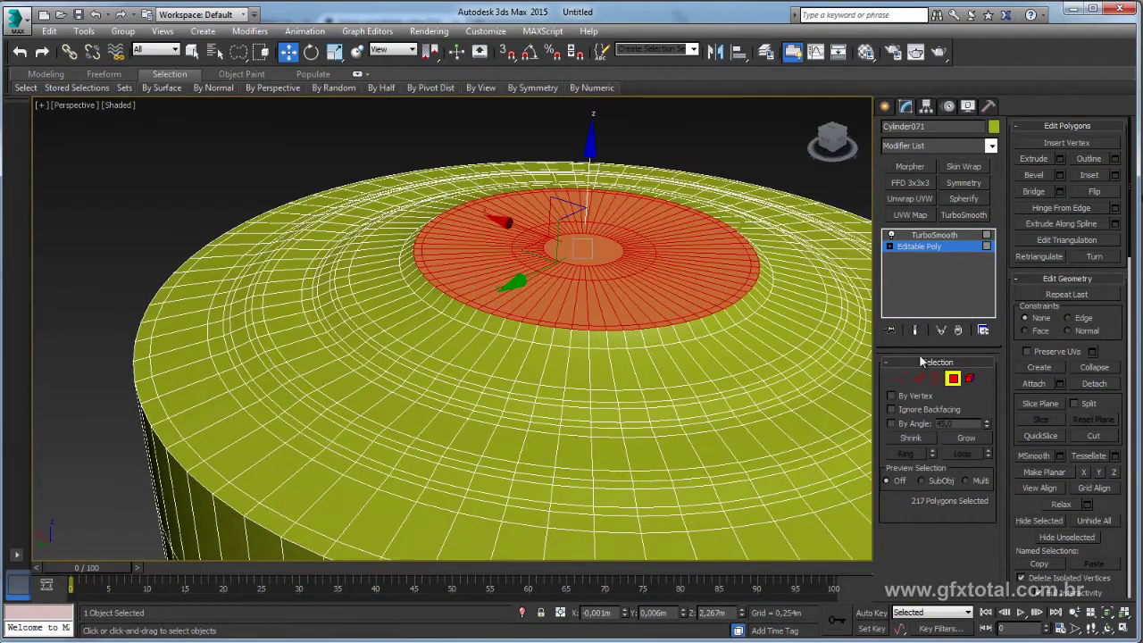
# Connect a further edge ring on the cap with two more loops
pyautogui.click(917, 380)
pyautogui.click(552, 338)
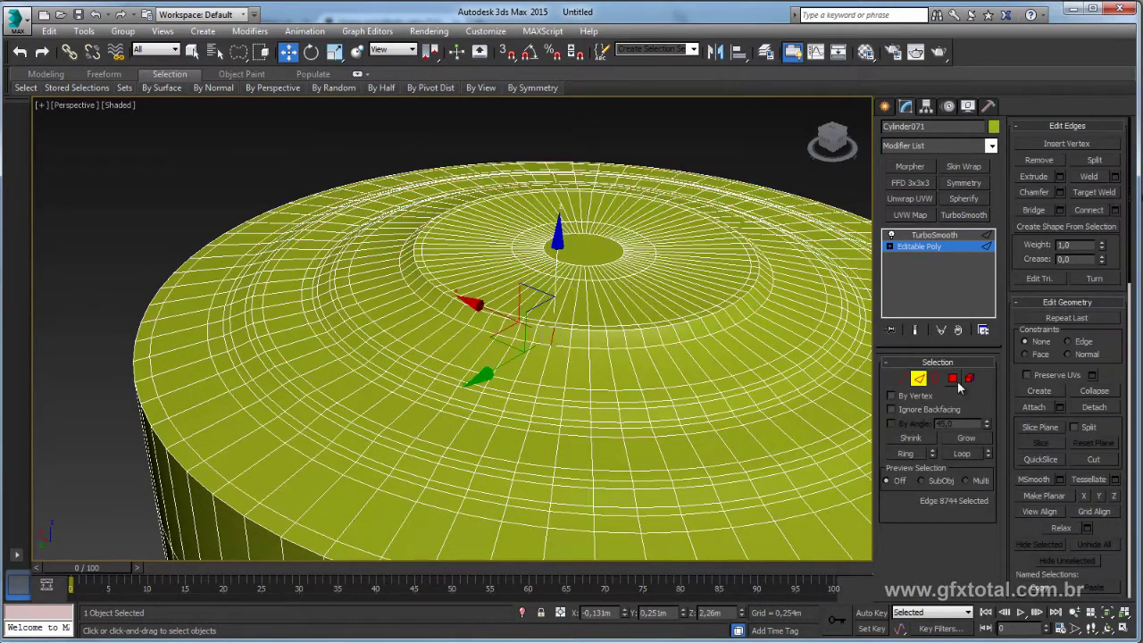
pyautogui.click(907, 453)
pyautogui.click(1114, 210)
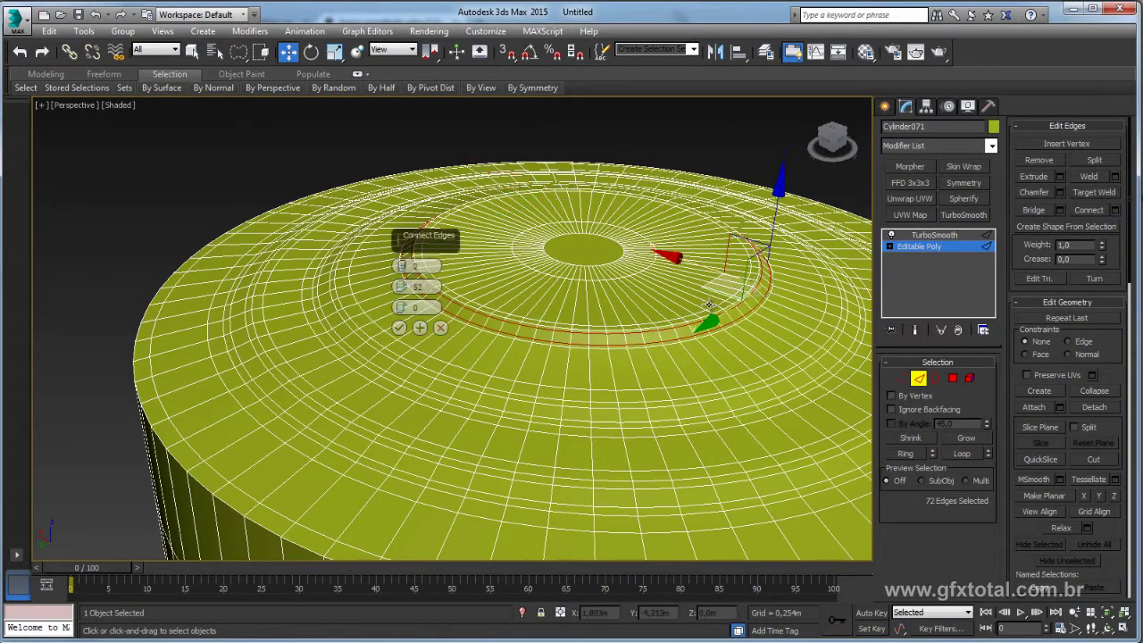
pyautogui.click(399, 327)
# Add loops to the ring near the cap centre, then exit edge editing
pyautogui.click(416, 325)
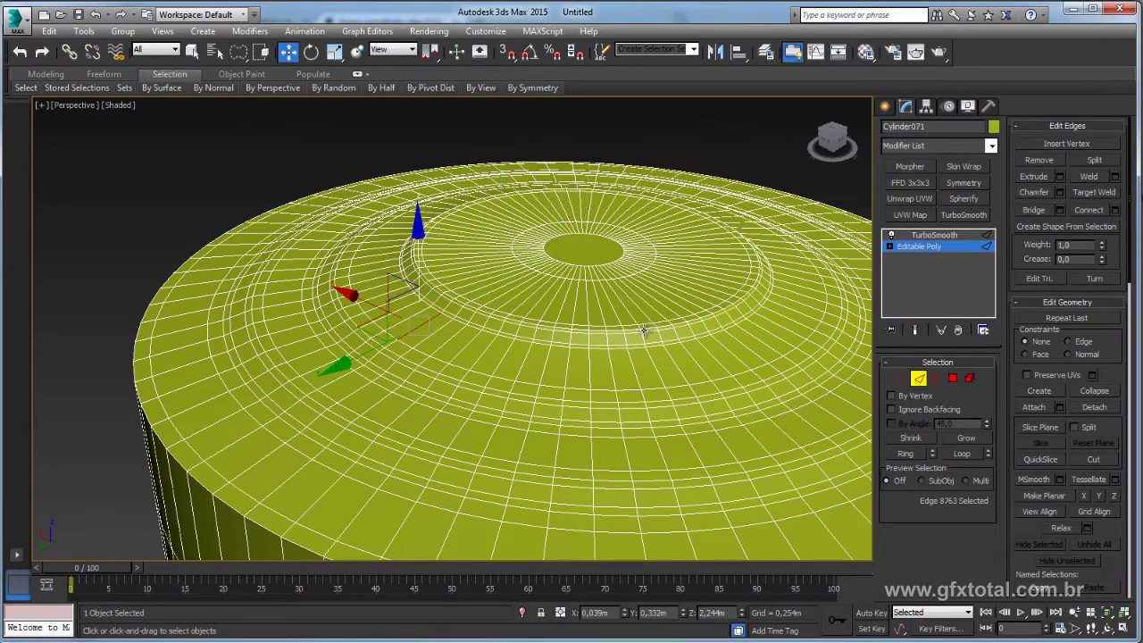
pyautogui.keyDown('alt'); pyautogui.moveTo(417, 325); pyautogui.dragTo(708, 349, button='middle'); pyautogui.keyUp('alt')
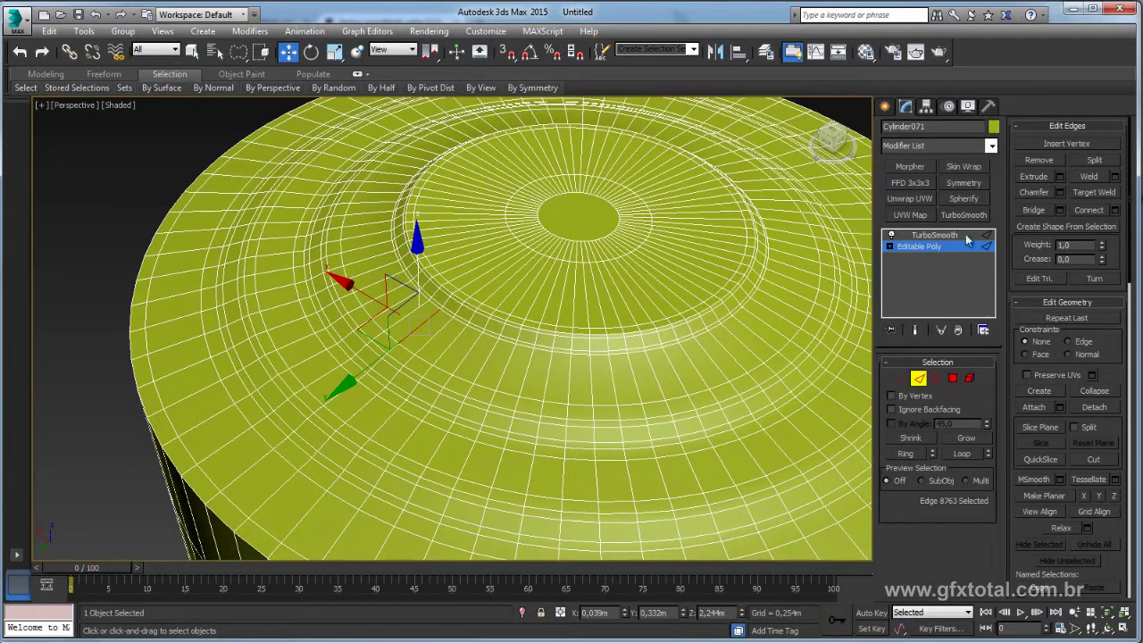
pyautogui.click(905, 454)
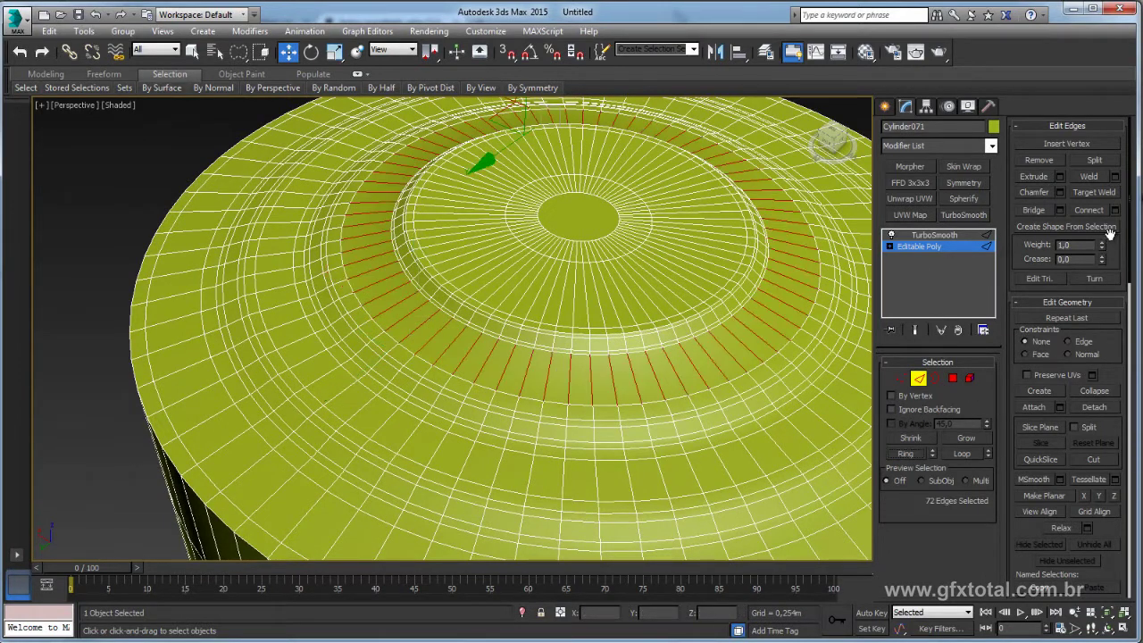
pyautogui.click(1114, 210)
pyautogui.click(399, 327)
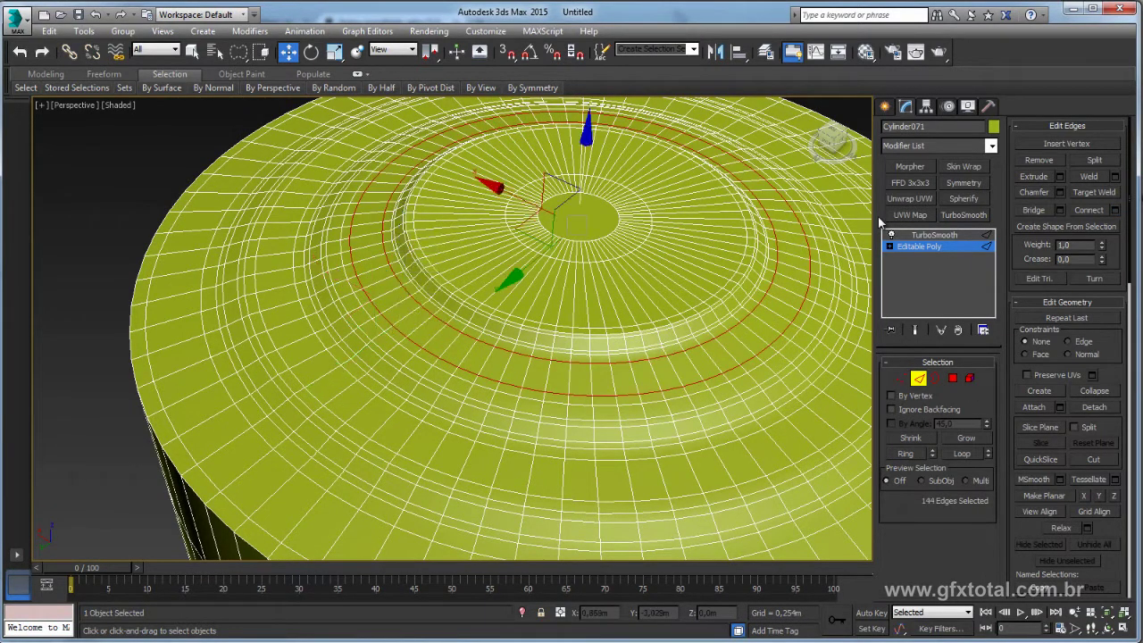
pyautogui.click(924, 250)
pyautogui.scroll(-5, 559, 298)
pyautogui.keyDown('alt'); pyautogui.moveTo(559, 298); pyautogui.dragTo(592, 306, button='middle'); pyautogui.keyUp('alt')
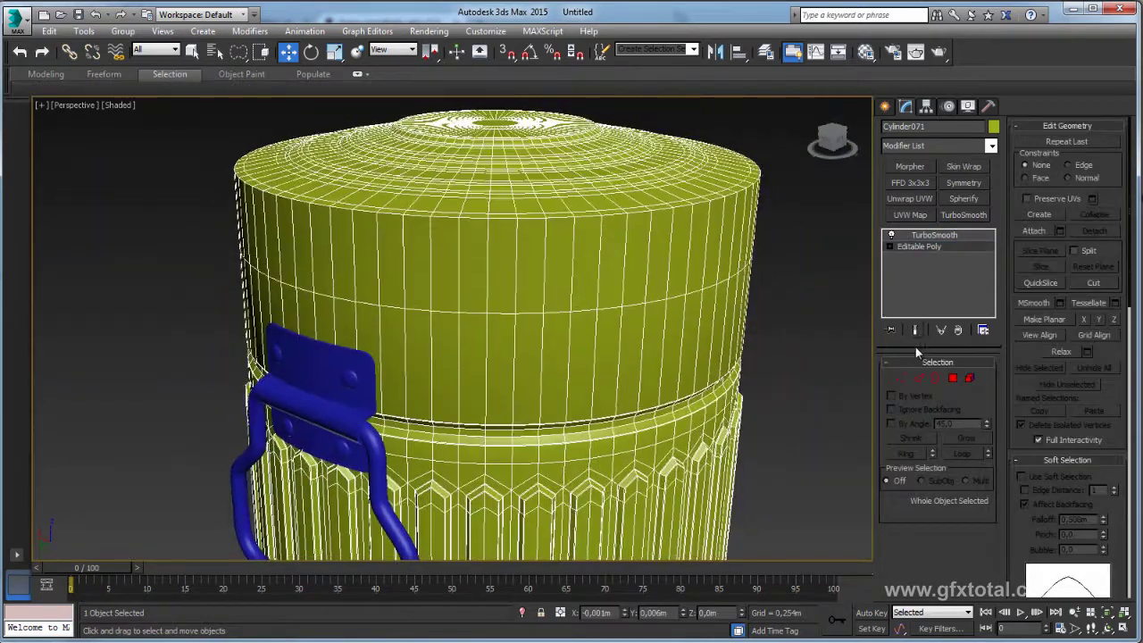
# Connect the top band's vertical edge ring with two support loops pinched to 59
pyautogui.click(921, 379)
pyautogui.click(724, 232)
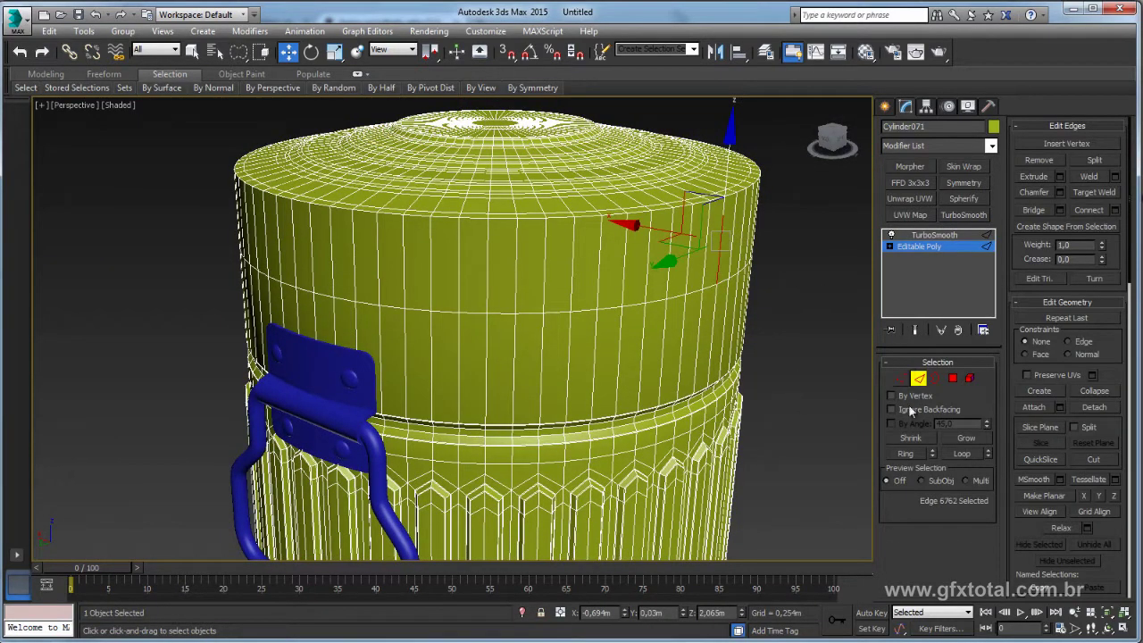
pyautogui.click(905, 452)
pyautogui.click(1115, 210)
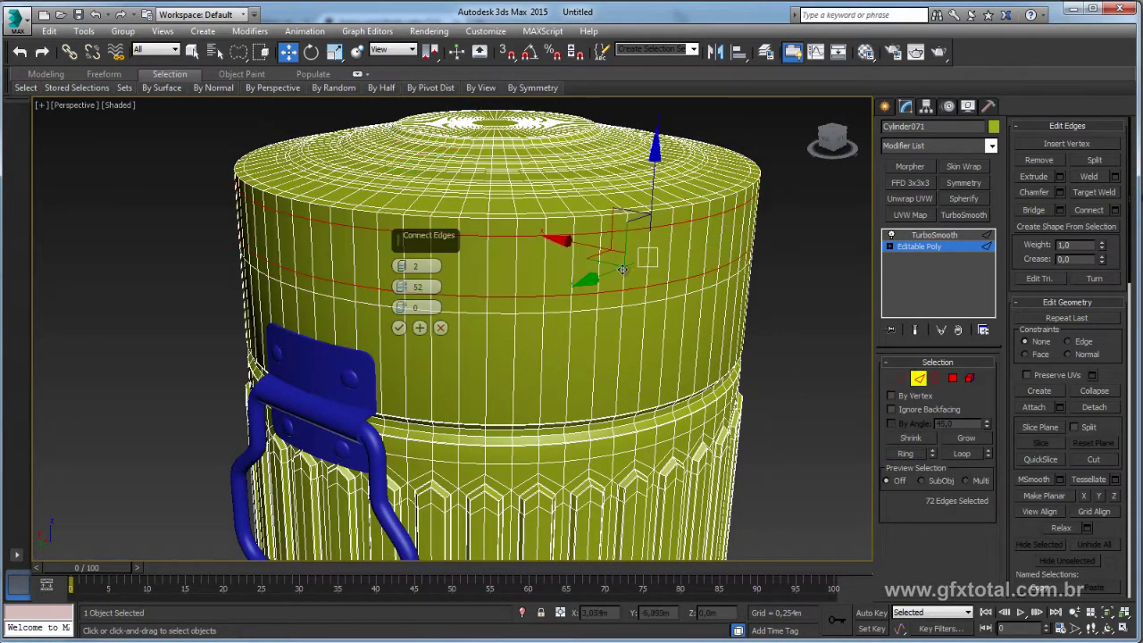
pyautogui.moveTo(402, 288); pyautogui.dragTo(401, 268)
pyautogui.click(398, 327)
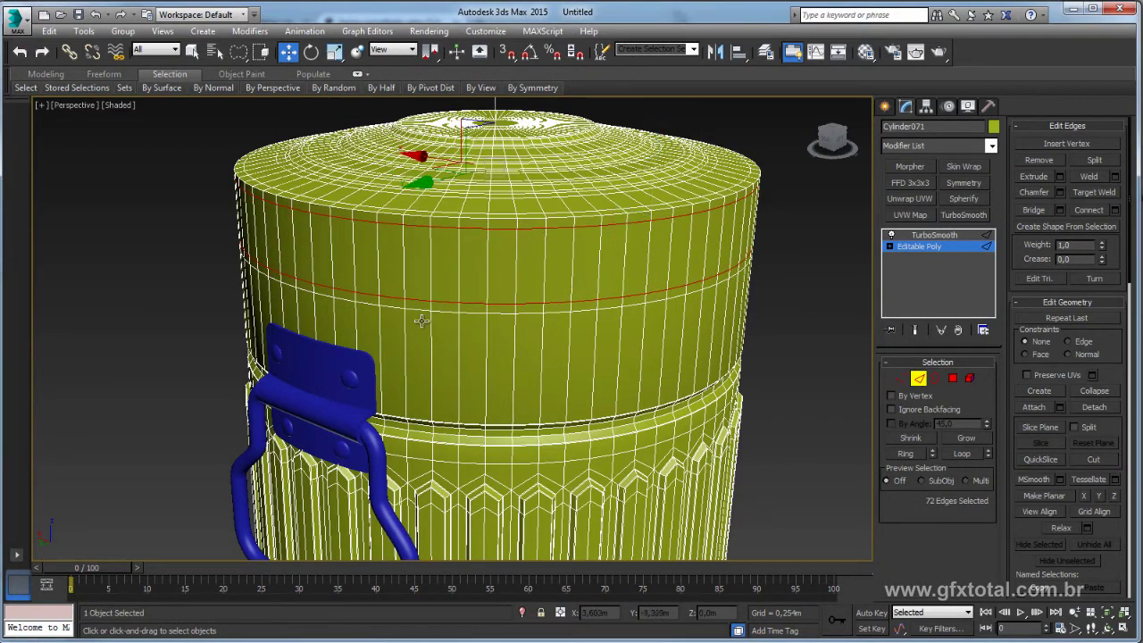
# Check the TurboSmoothed can side-on, then return to the base mesh in Polygon mode
pyautogui.click(933, 247)
pyautogui.click(813, 259)
pyautogui.scroll(-5, 812, 268)
pyautogui.moveTo(816, 287)
pyautogui.keyDown('alt'); pyautogui.mouseDown(button='middle')
pyautogui.moveTo(777, 294)
pyautogui.moveTo(480, 260)
pyautogui.moveTo(537, 260)
pyautogui.moveTo(363, 169)
pyautogui.mouseUp(button='middle'); pyautogui.keyUp('alt')
pyautogui.click(537, 259)
pyautogui.scroll(2, 390, 284)
pyautogui.scroll(4, 581, 321)
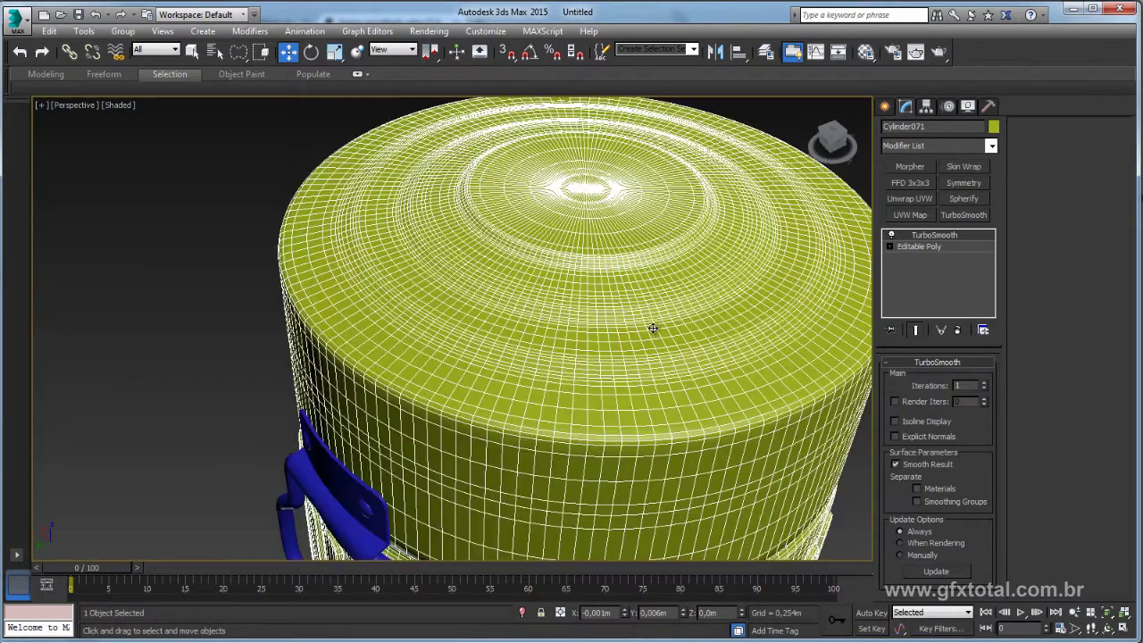
pyautogui.click(935, 248)
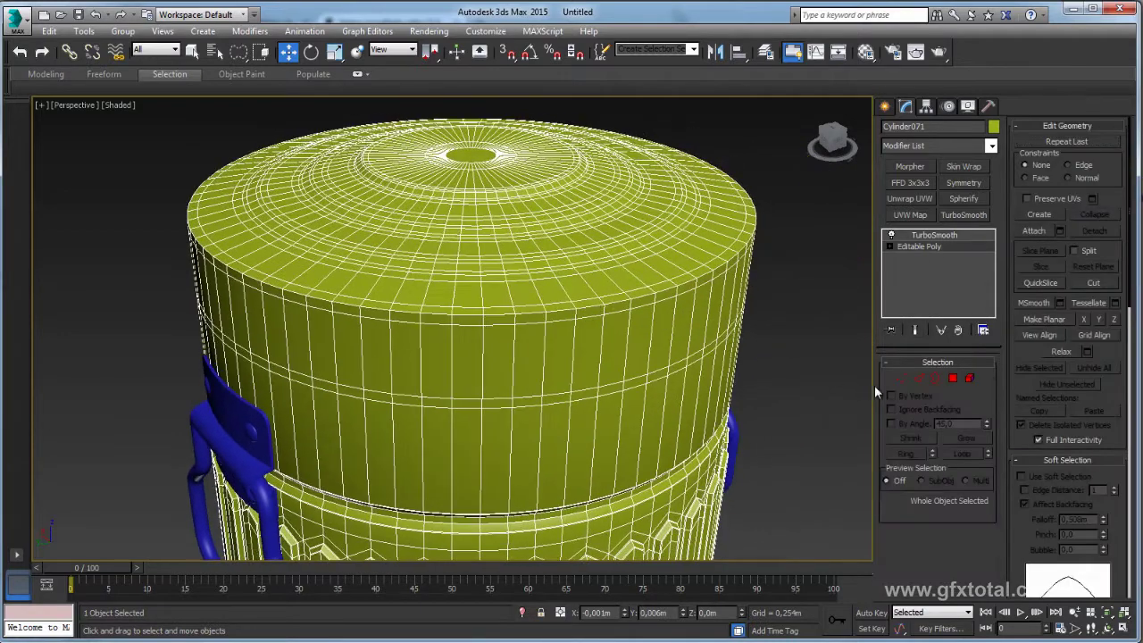
pyautogui.press('4')
pyautogui.press('f')
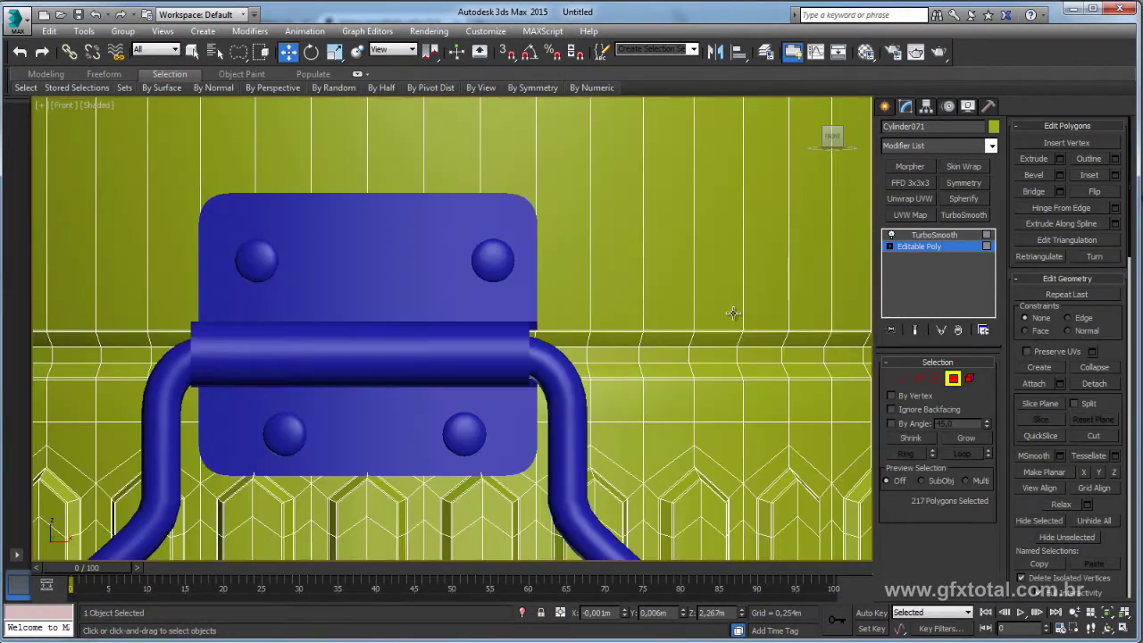
pyautogui.scroll(-3, 732, 310)
pyautogui.scroll(-2, 651, 323)
pyautogui.moveTo(652, 323); pyautogui.dragTo(634, 323, button='middle')
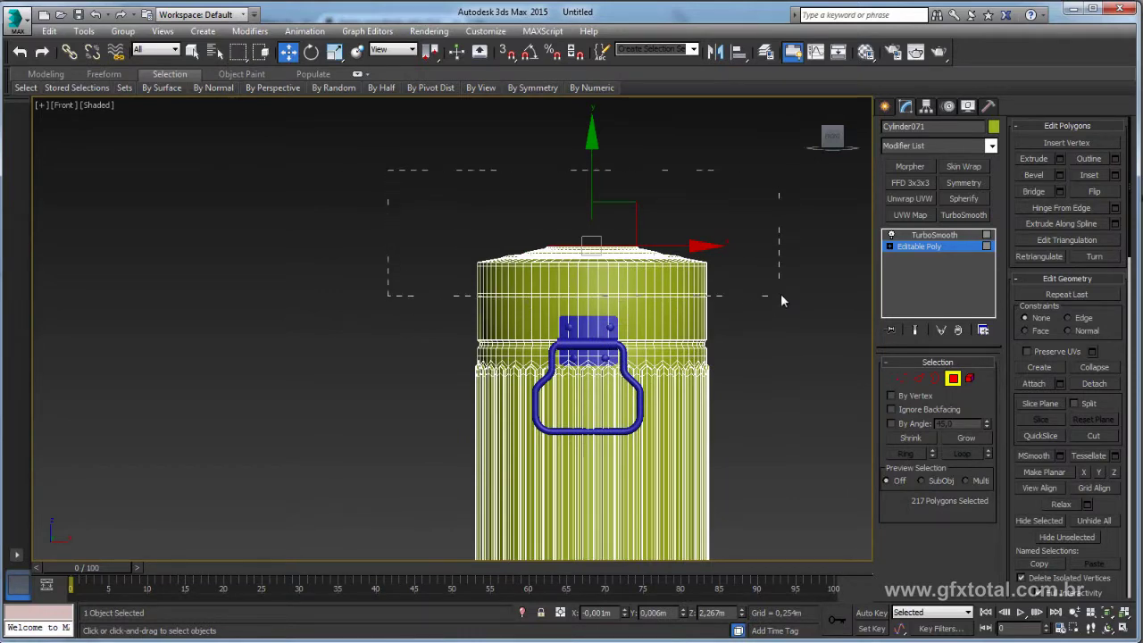
pyautogui.hotkey('ctrl', 'pageup')
pyautogui.scroll(3, 713, 322)
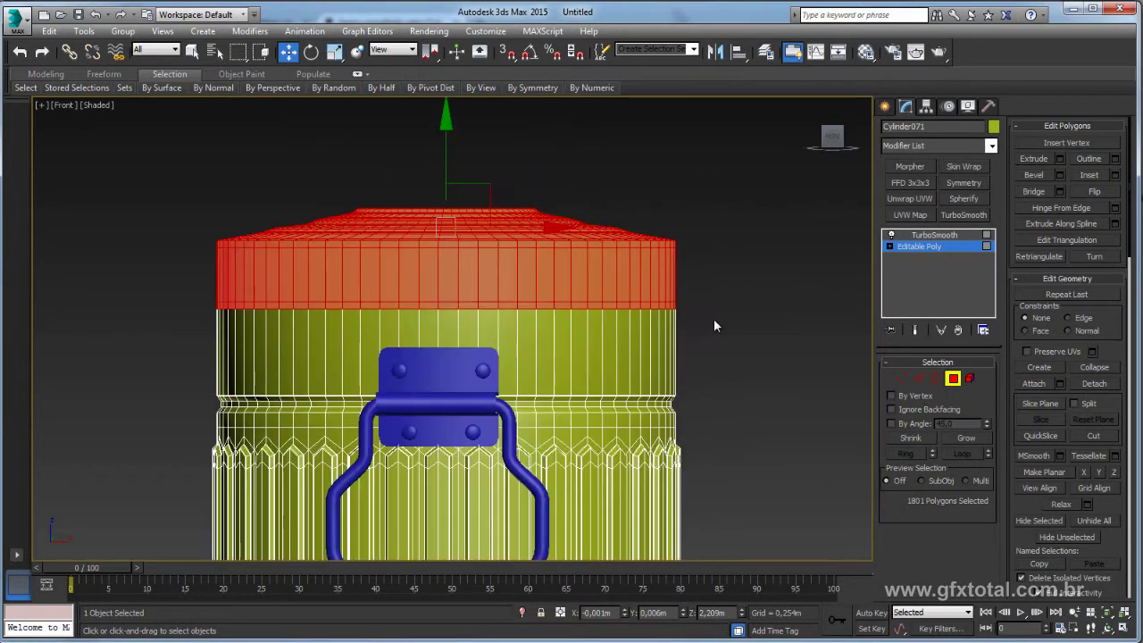
pyautogui.press('p')
pyautogui.keyDown('alt'); pyautogui.moveTo(726, 305); pyautogui.dragTo(732, 277, button='middle'); pyautogui.keyUp('alt')
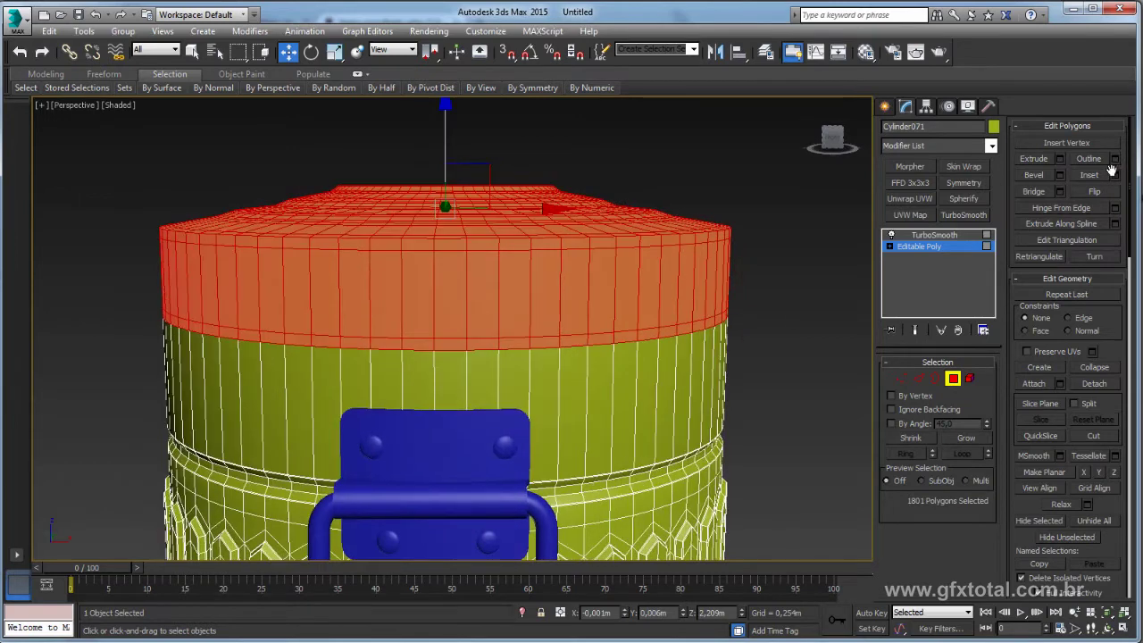
pyautogui.click(1094, 383)
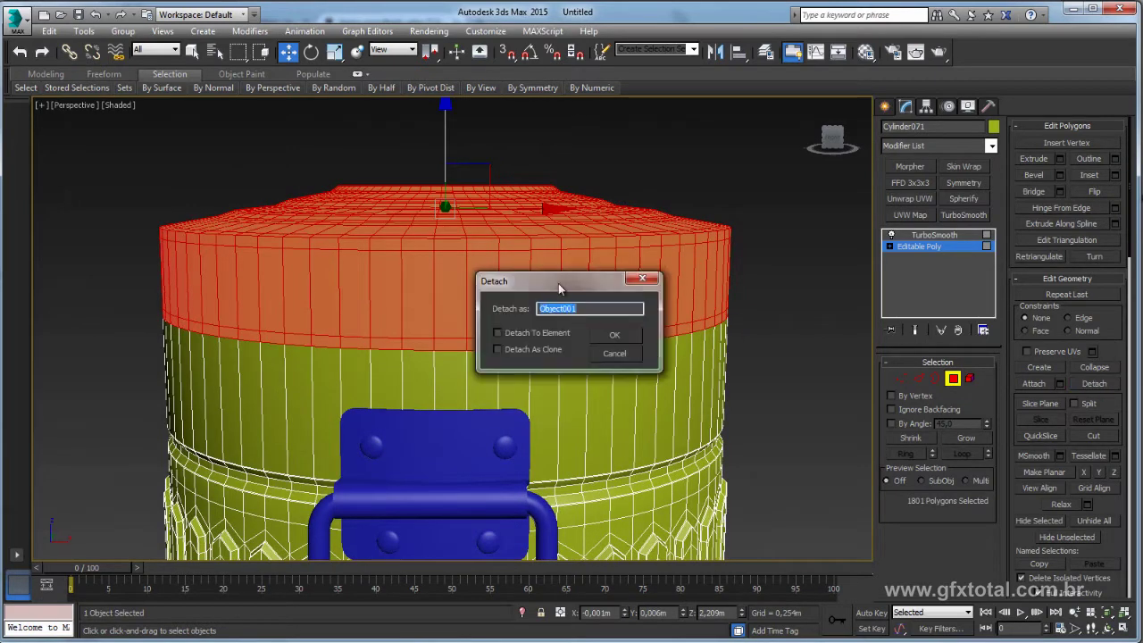
pyautogui.moveTo(559, 283); pyautogui.dragTo(758, 220)
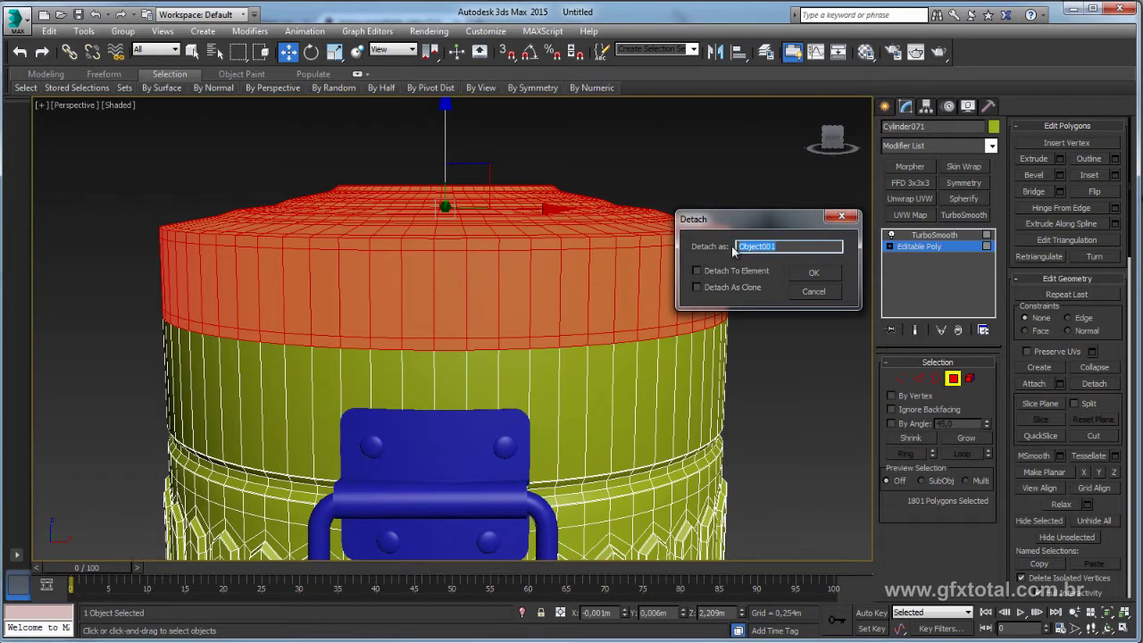
pyautogui.write('Tampa')
pyautogui.press('Return')
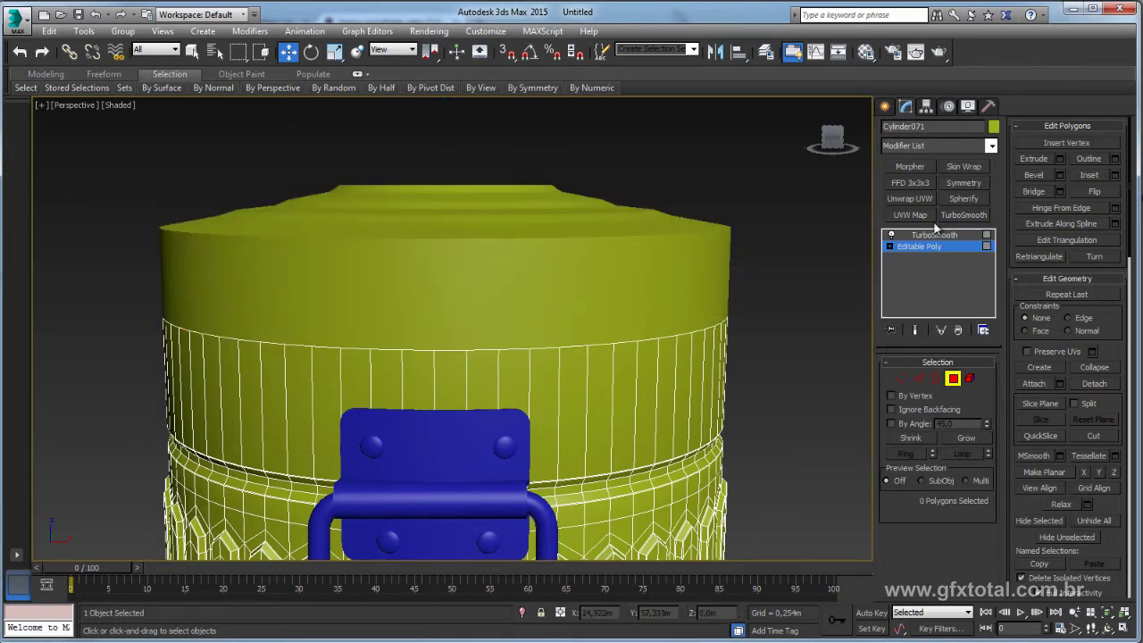
pyautogui.click(922, 252)
pyautogui.click(924, 236)
pyautogui.press('Delete')
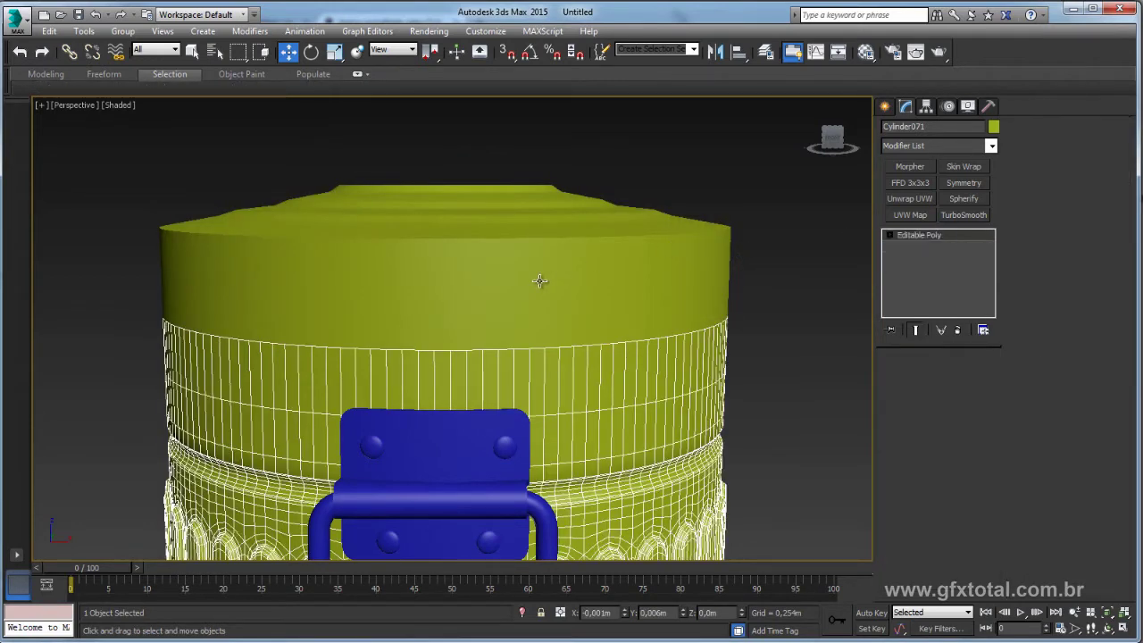
pyautogui.click(421, 232)
pyautogui.scroll(-4, 424, 237)
pyautogui.scroll(-2, 428, 268)
pyautogui.moveTo(433, 326); pyautogui.dragTo(432, 190)
pyautogui.hotkey('ctrl', 'z')
pyautogui.moveTo(518, 438); pyautogui.dragTo(706, 380)
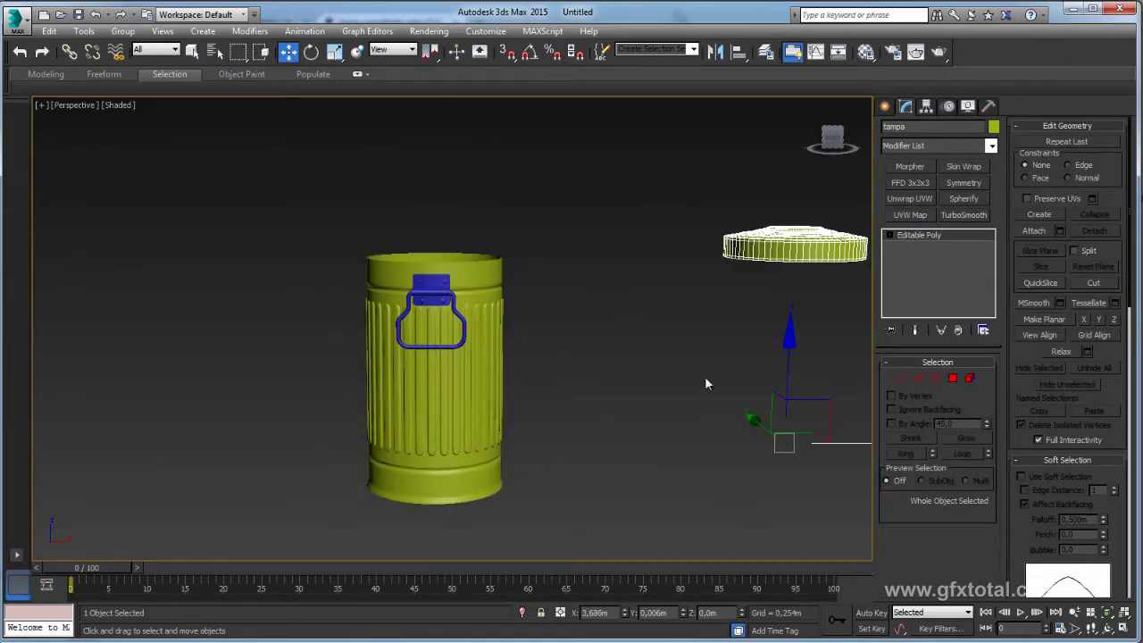
pyautogui.keyDown('alt'); pyautogui.moveTo(704, 382); pyautogui.dragTo(840, 416, button='middle'); pyautogui.keyUp('alt')
pyautogui.moveTo(840, 416); pyautogui.dragTo(611, 357)
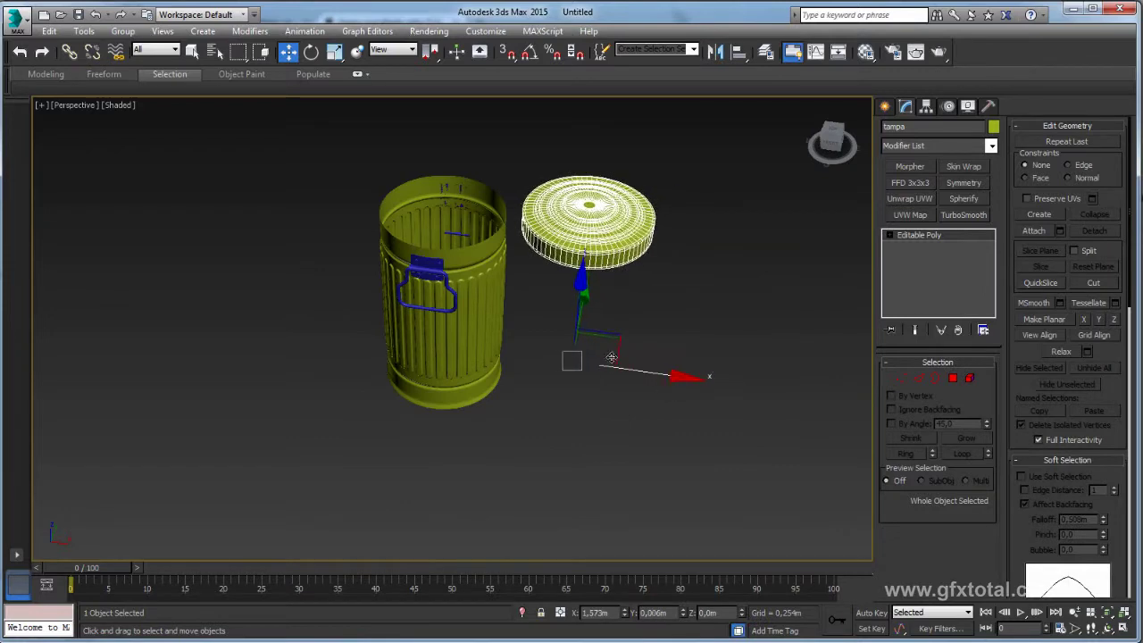
pyautogui.moveTo(610, 357)
pyautogui.keyDown('alt'); pyautogui.mouseDown(button='middle')
pyautogui.moveTo(617, 403)
pyautogui.moveTo(574, 309)
pyautogui.mouseUp(button='middle'); pyautogui.keyUp('alt')
pyautogui.scroll(3, 573, 309)
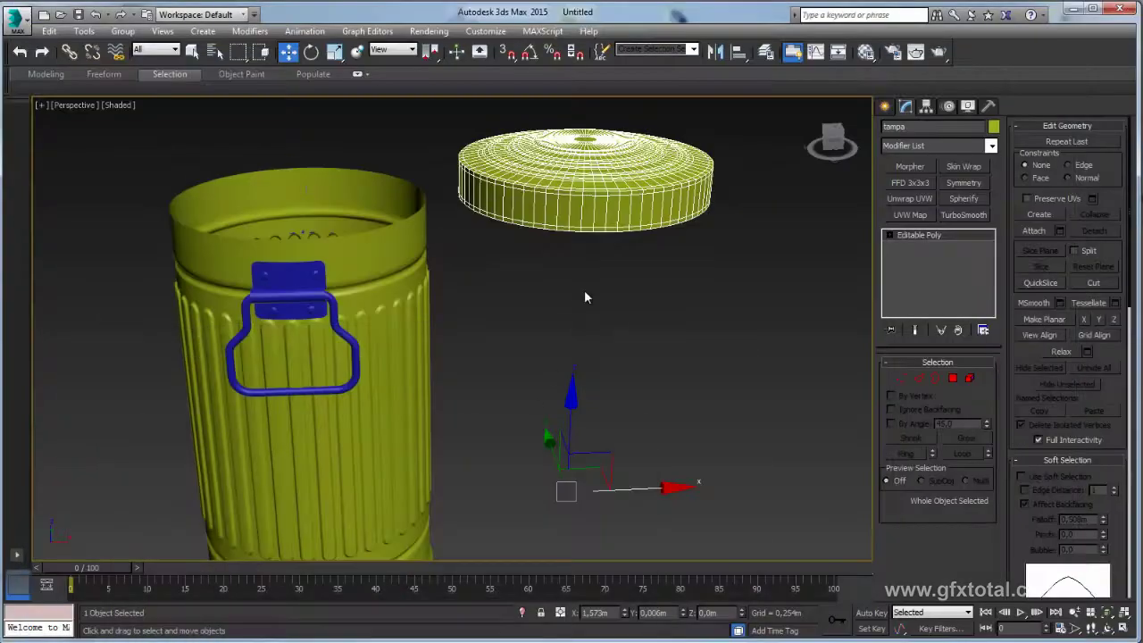
# Select the lid's centre polygon and Shift-scale an enlarged copy of it
pyautogui.keyDown('alt'); pyautogui.moveTo(584, 289); pyautogui.dragTo(625, 268, button='middle'); pyautogui.keyUp('alt')
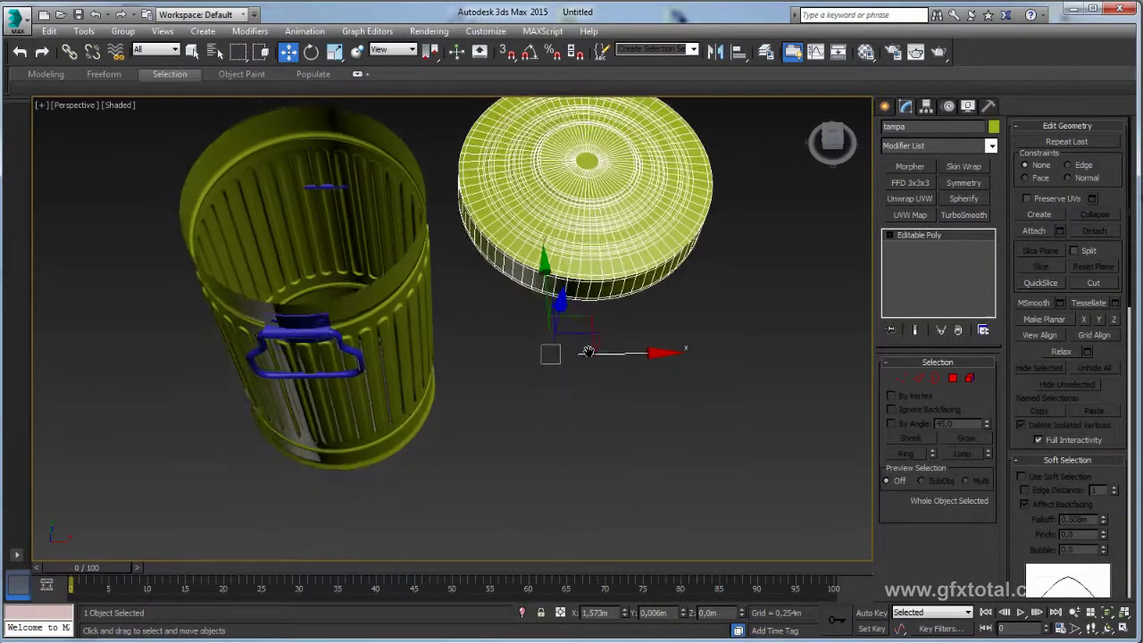
pyautogui.click(953, 377)
pyautogui.hotkey('ctrl', 'a')
pyautogui.click(585, 207)
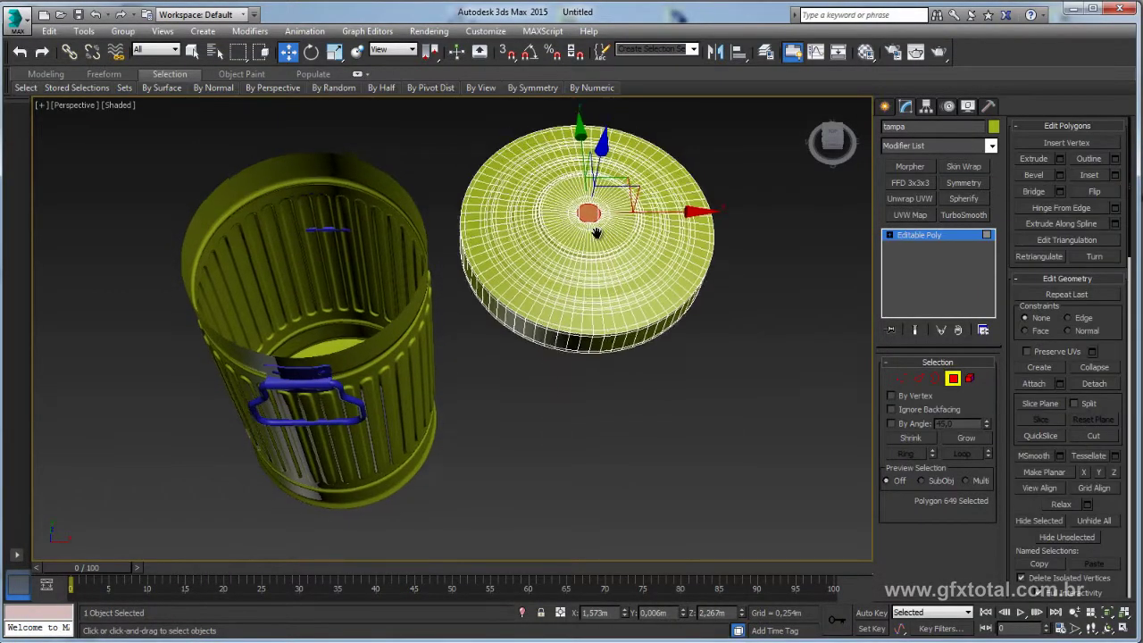
pyautogui.scroll(3, 572, 259)
pyautogui.scroll(3, 550, 276)
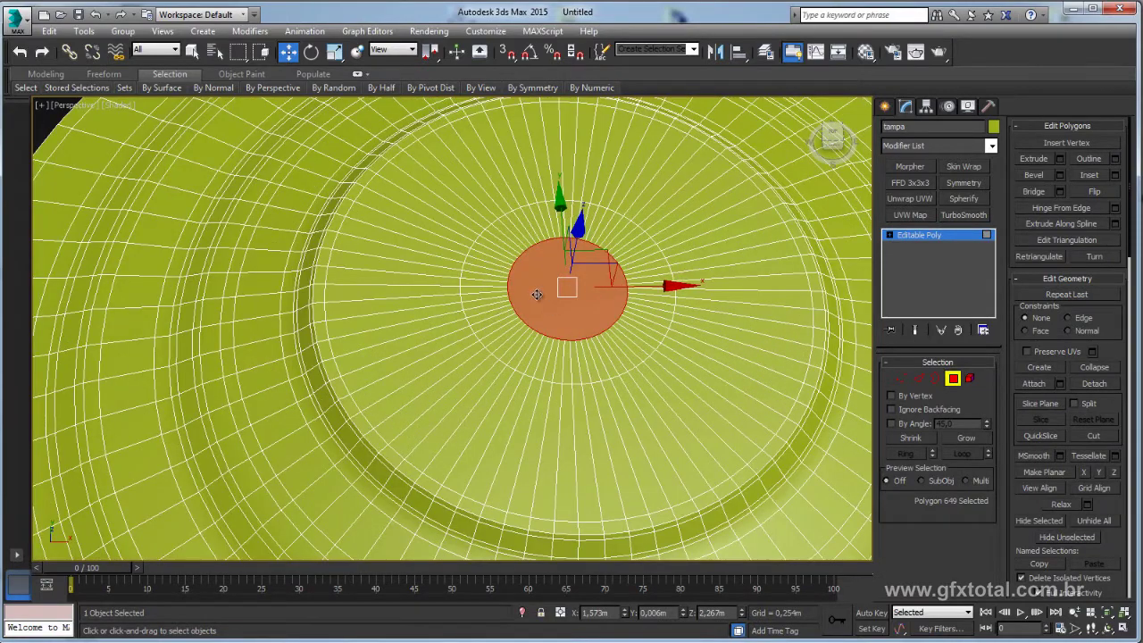
pyautogui.press('r')
pyautogui.scroll(-4, 607, 346)
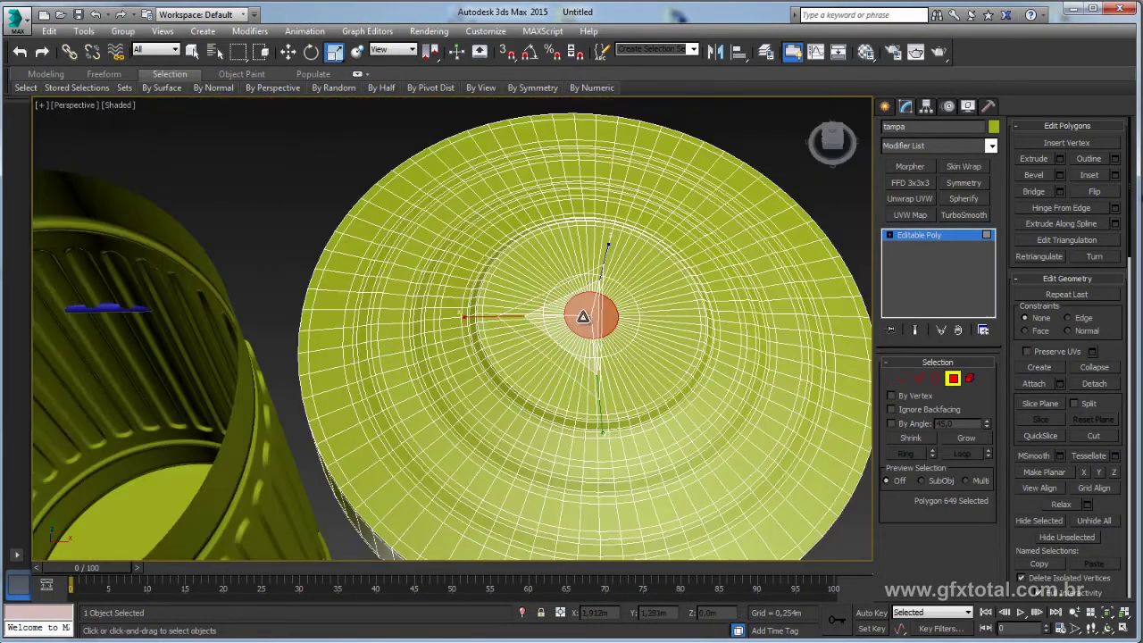
pyautogui.keyDown('shift'); pyautogui.moveTo(583, 316); pyautogui.dragTo(546, 94); pyautogui.keyUp('shift')
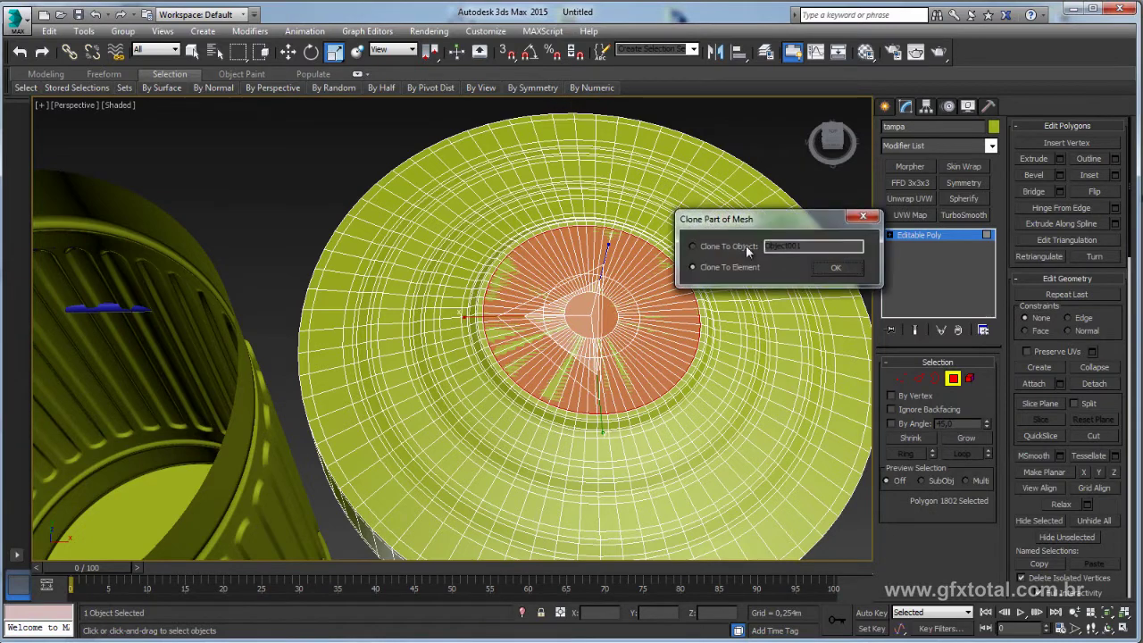
# Clone the enlarged copy to a separate object named 'alça'
pyautogui.click(723, 252)
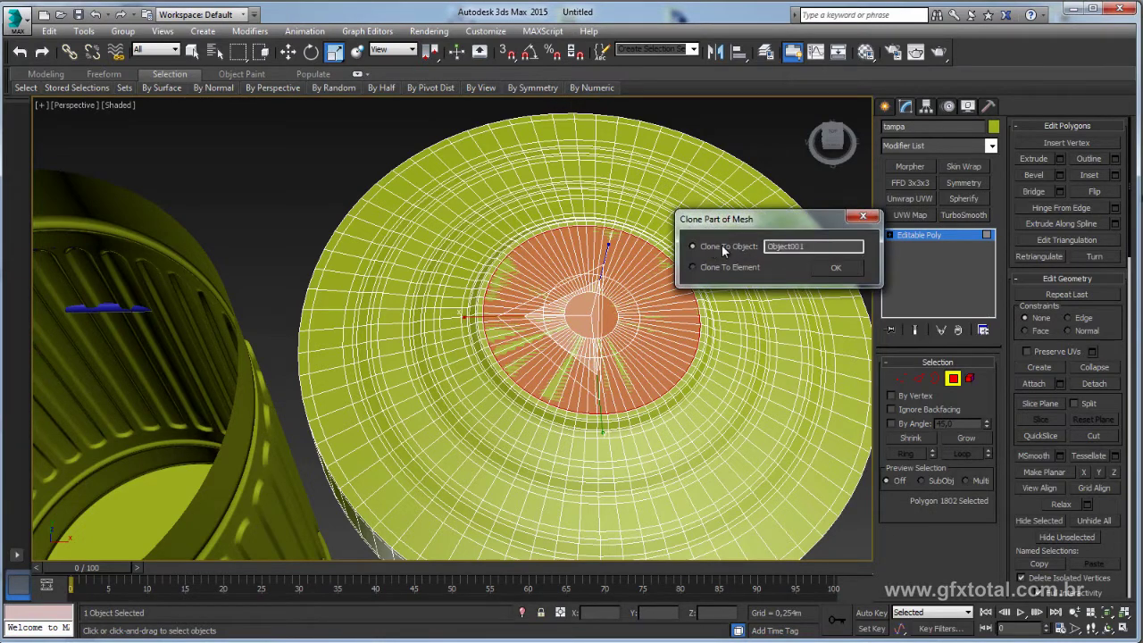
pyautogui.doubleClick(824, 246)
pyautogui.write('alça')
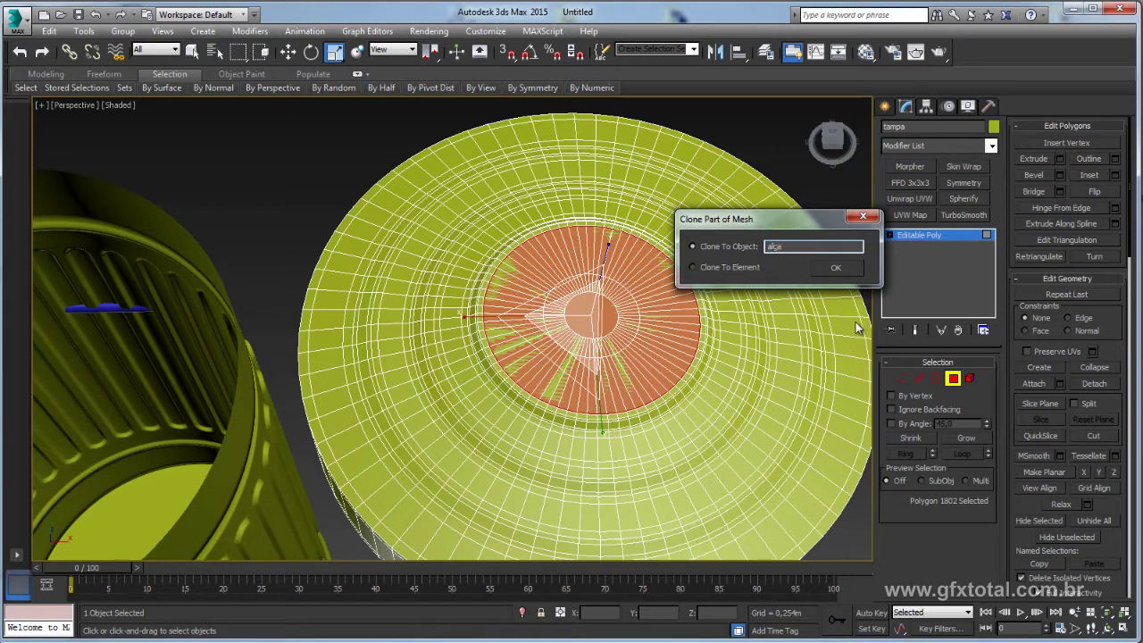
pyautogui.click(836, 267)
# Move the alça disc off the lid to the right
pyautogui.click(919, 234)
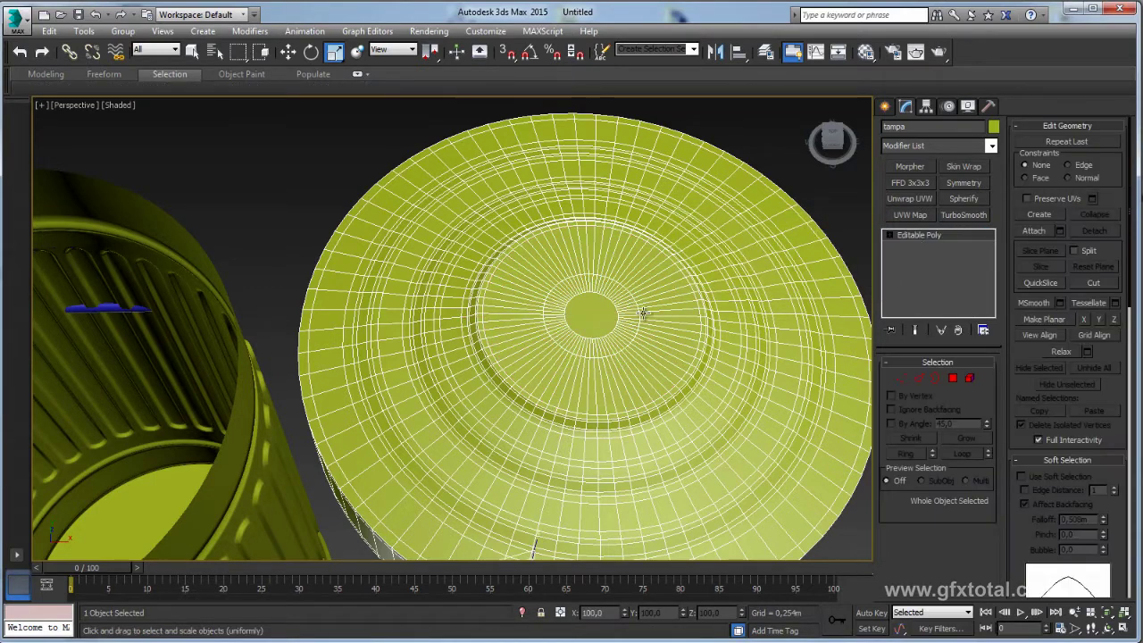
pyautogui.scroll(-5, 580, 322)
pyautogui.click(613, 352)
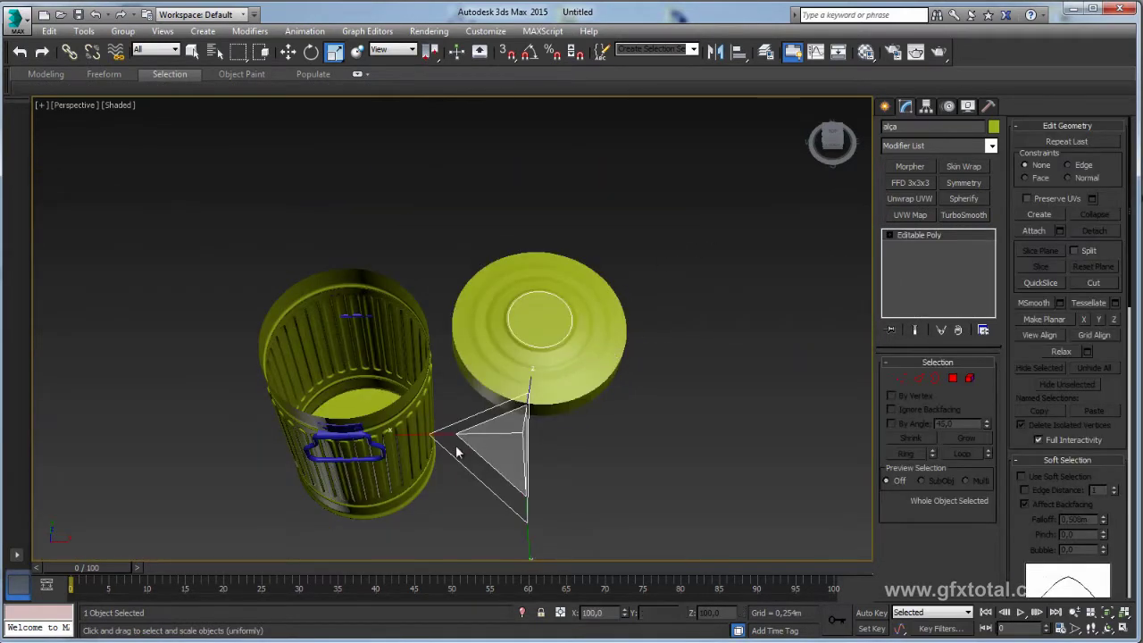
pyautogui.press('w')
pyautogui.moveTo(581, 433); pyautogui.dragTo(743, 433)
pyautogui.moveTo(743, 433); pyautogui.dragTo(625, 402, button='middle')
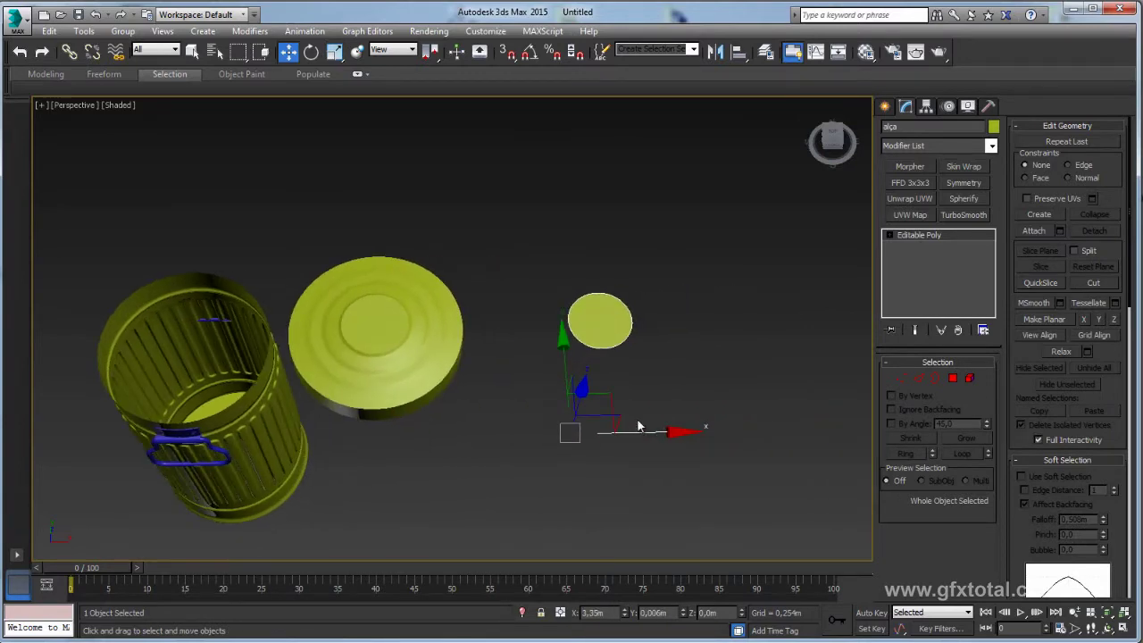
pyautogui.scroll(5, 691, 379)
pyautogui.moveTo(691, 379)
pyautogui.mouseDown(button='middle')
pyautogui.moveTo(702, 451)
pyautogui.moveTo(782, 397)
pyautogui.moveTo(771, 390)
pyautogui.moveTo(783, 345)
pyautogui.moveTo(713, 211)
pyautogui.mouseUp(button='middle')
# Select vertices on the alça disc's left edge in Vertex mode, then return to object level
pyautogui.press('1')
pyautogui.moveTo(551, 394); pyautogui.dragTo(451, 500)
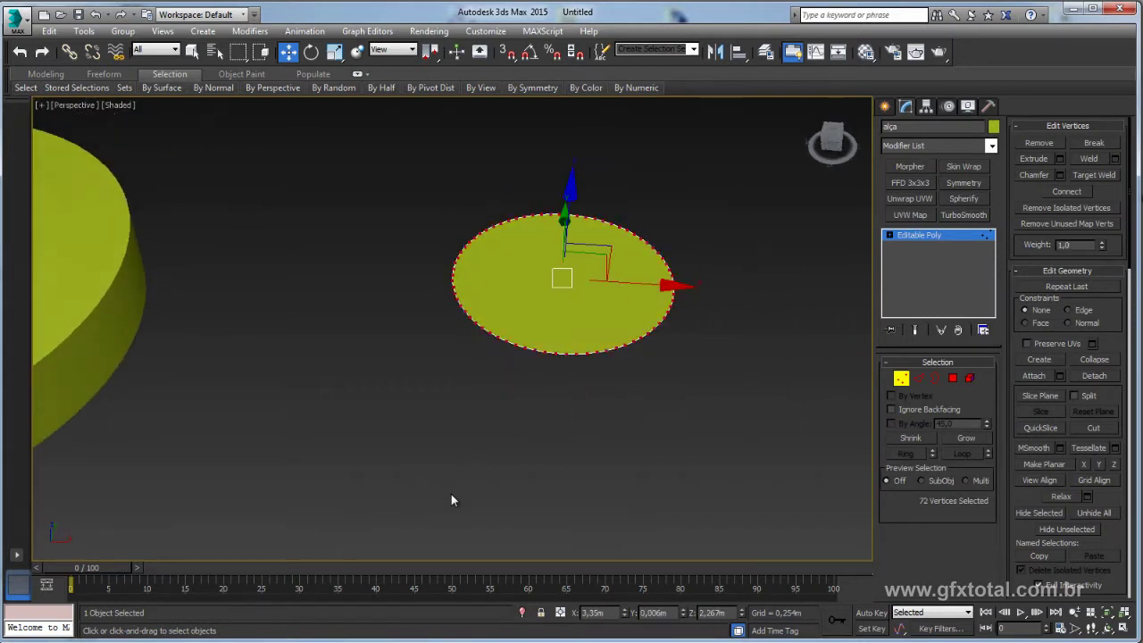
pyautogui.moveTo(438, 197); pyautogui.dragTo(469, 367)
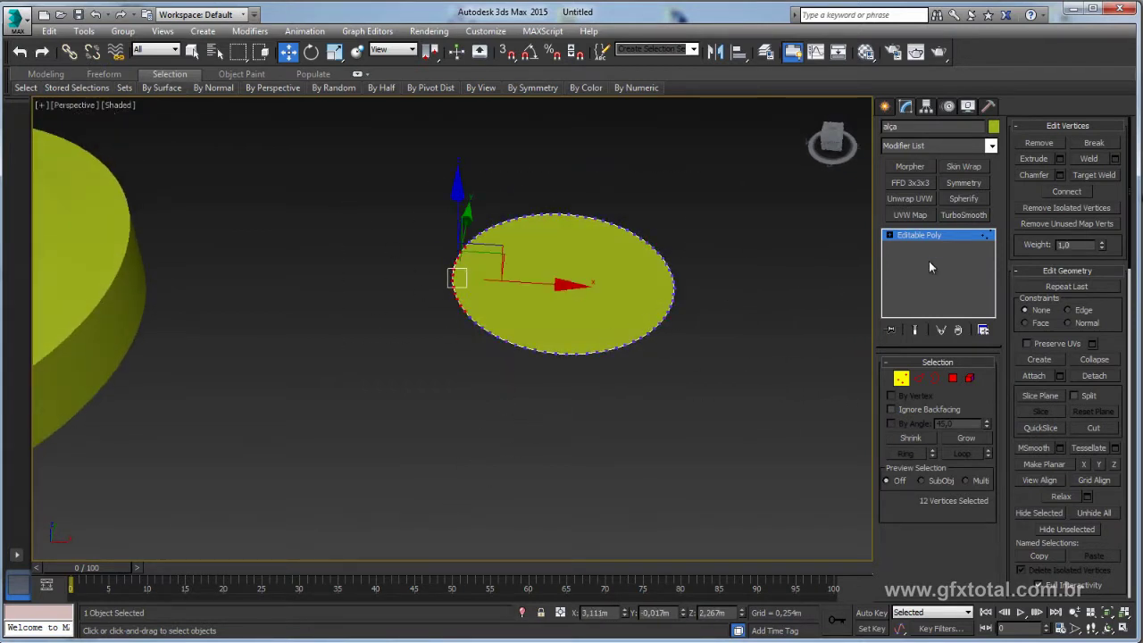
pyautogui.click(929, 236)
pyautogui.keyDown('alt'); pyautogui.moveTo(779, 247); pyautogui.dragTo(856, 125, button='middle'); pyautogui.keyUp('alt')
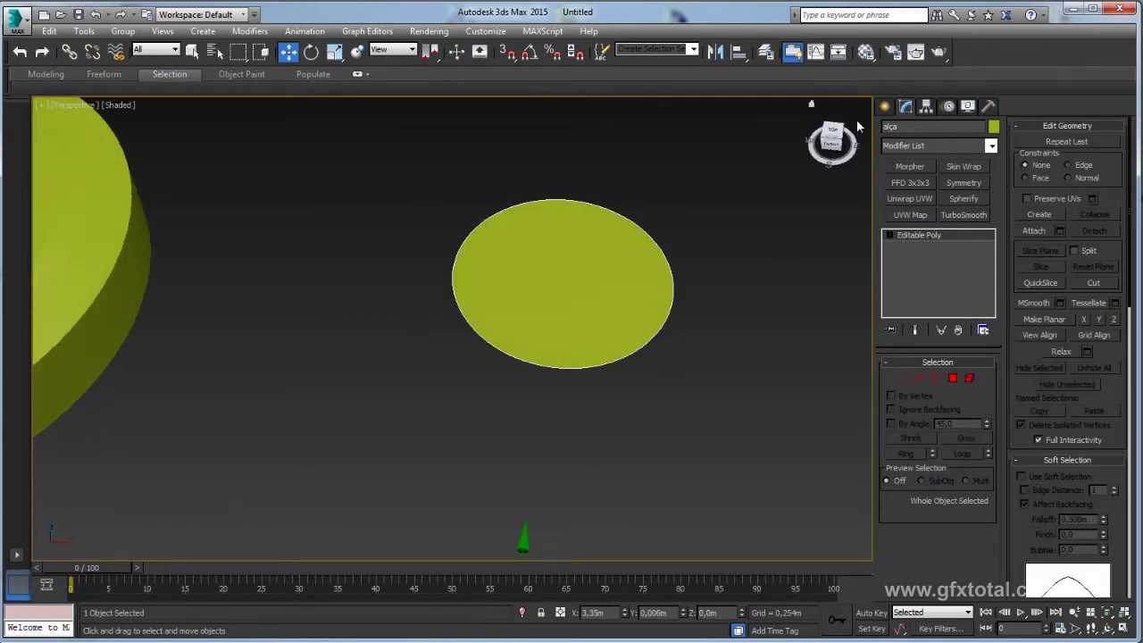
pyautogui.click(885, 108)
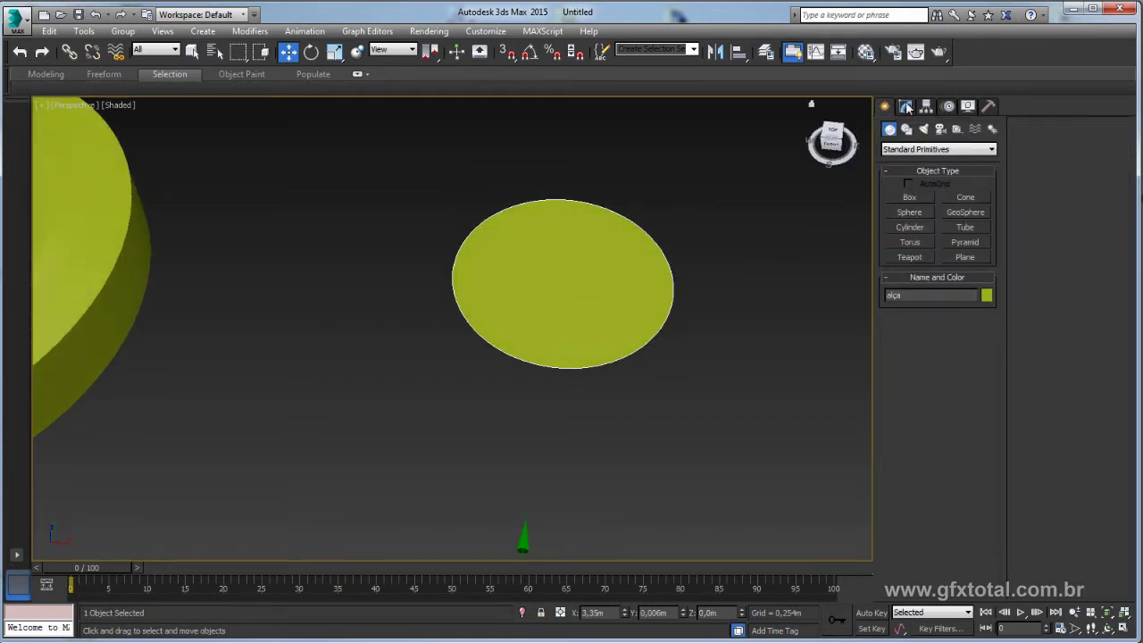
# Draw a box of about 0.126 × 0.945 × 0.336 m beside the alça disc
pyautogui.click(909, 198)
pyautogui.moveTo(511, 420); pyautogui.dragTo(711, 465)
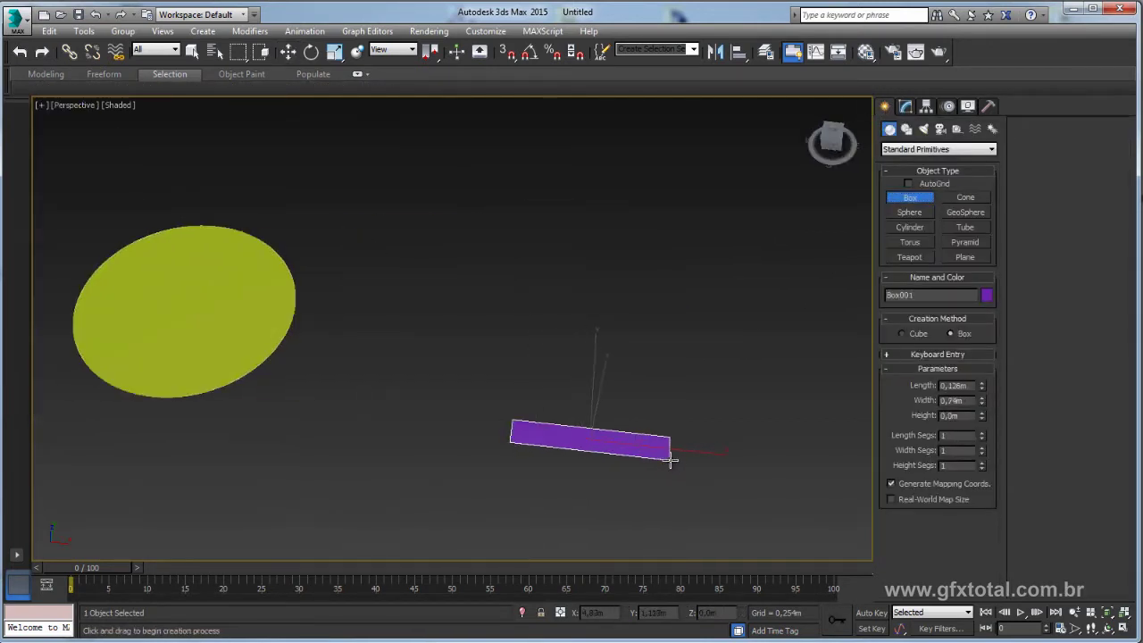
pyautogui.keyDown('alt'); pyautogui.moveTo(724, 395); pyautogui.dragTo(599, 349, button='middle'); pyautogui.keyUp('alt')
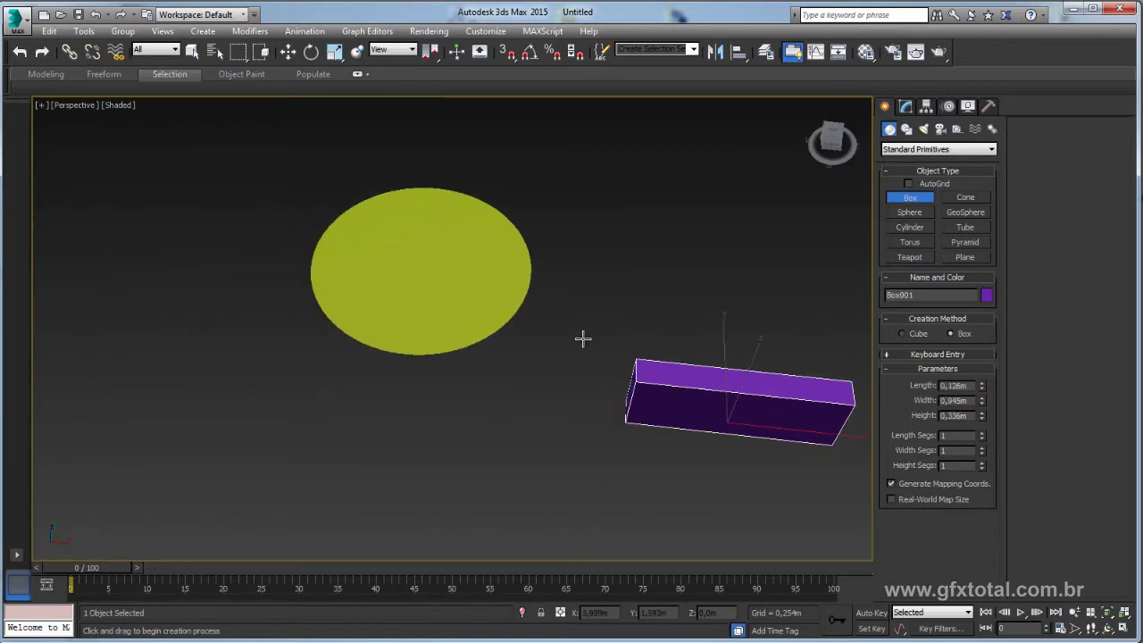
# Align the box's centre to the alça disc's centre on X, Y and Z
pyautogui.click(737, 54)
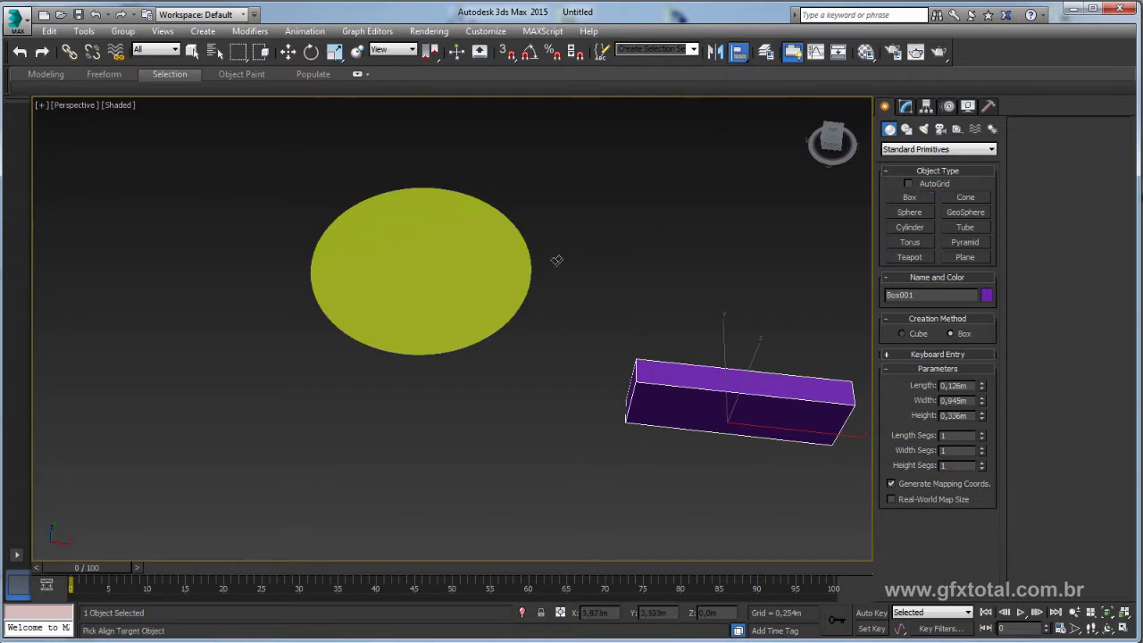
pyautogui.click(450, 267)
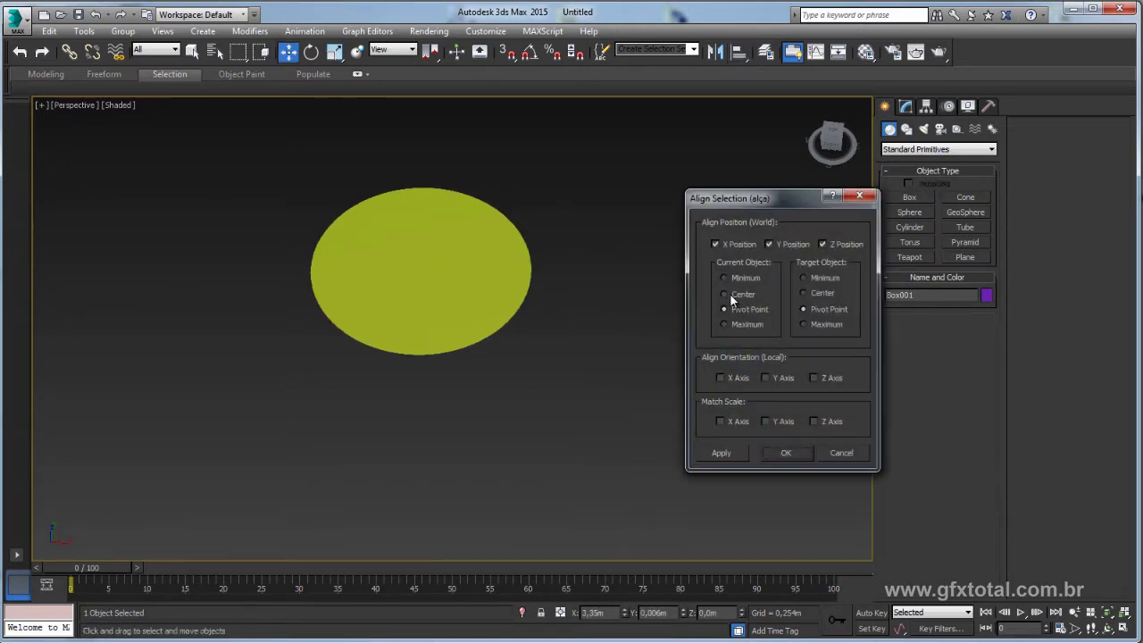
pyautogui.click(812, 292)
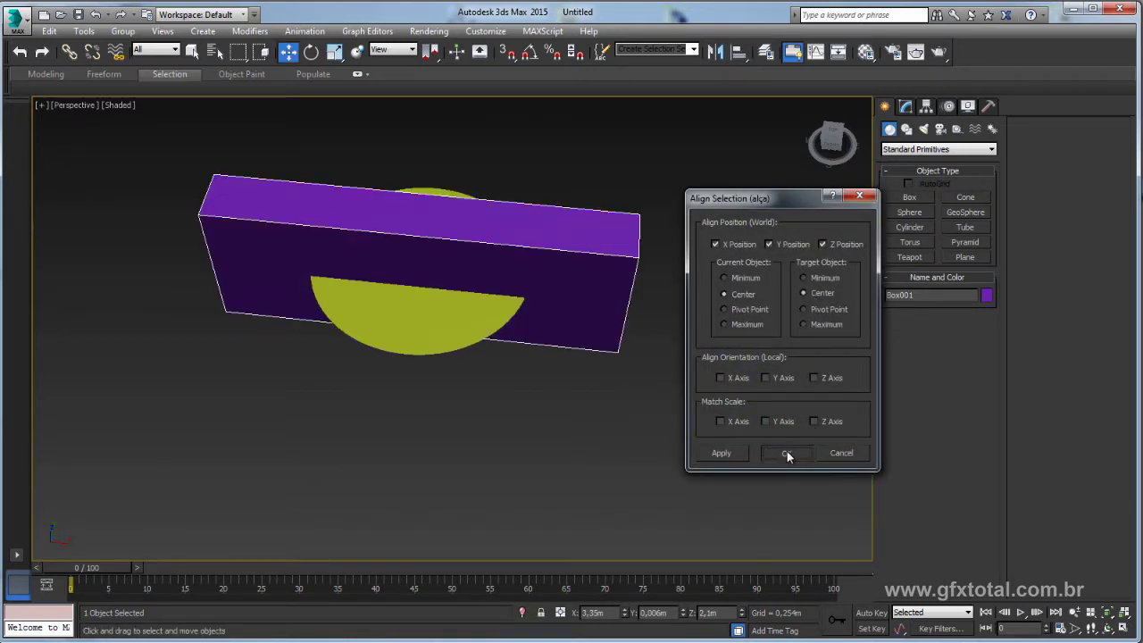
pyautogui.click(787, 456)
pyautogui.moveTo(610, 395)
pyautogui.keyDown('alt'); pyautogui.mouseDown(button='middle')
pyautogui.moveTo(514, 360)
pyautogui.moveTo(495, 302)
pyautogui.mouseUp(button='middle'); pyautogui.keyUp('alt')
# Connect a vertex pair across the alça disc along one side of the box
pyautogui.press('r')
pyautogui.click(529, 320)
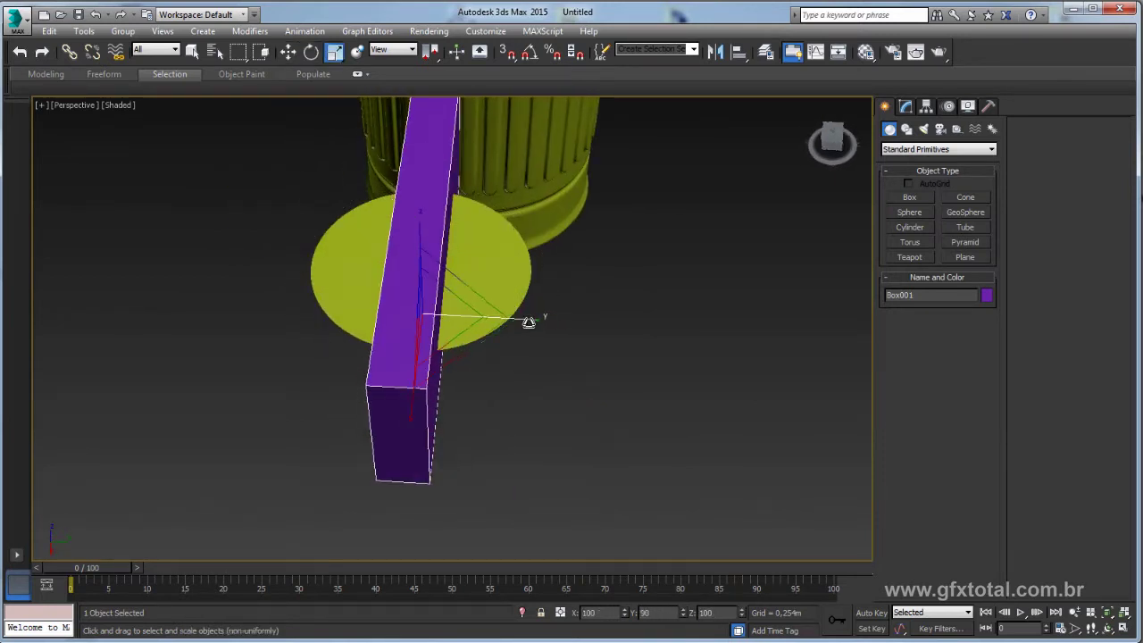
pyautogui.click(904, 106)
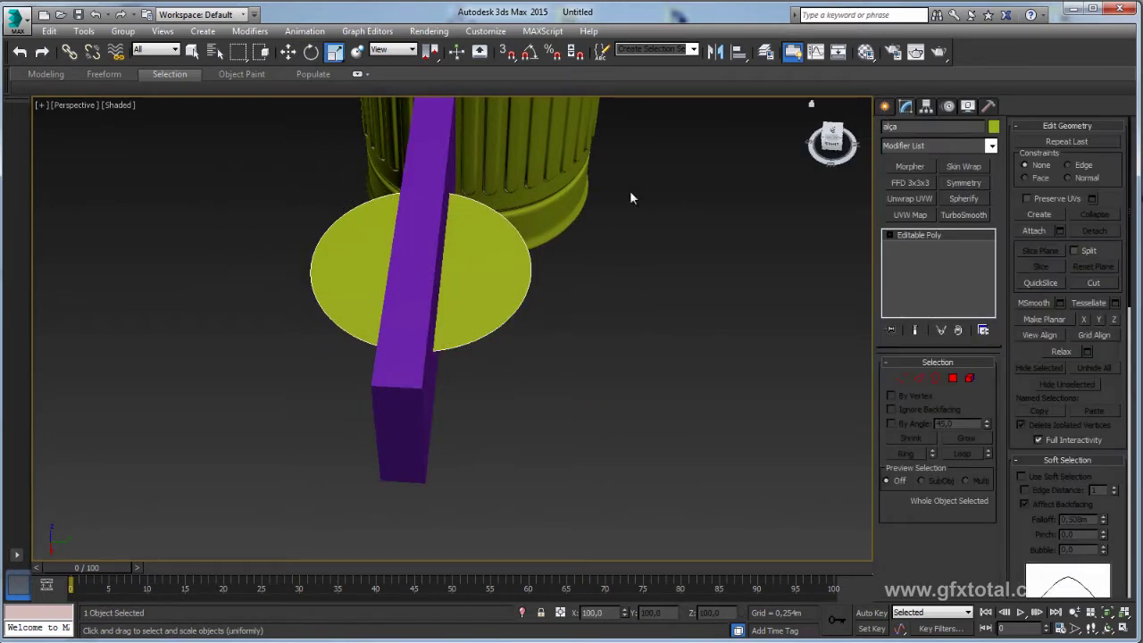
pyautogui.moveTo(471, 178)
pyautogui.keyDown('alt'); pyautogui.mouseDown(button='middle')
pyautogui.moveTo(517, 251)
pyautogui.moveTo(840, 357)
pyautogui.mouseUp(button='middle'); pyautogui.keyUp('alt')
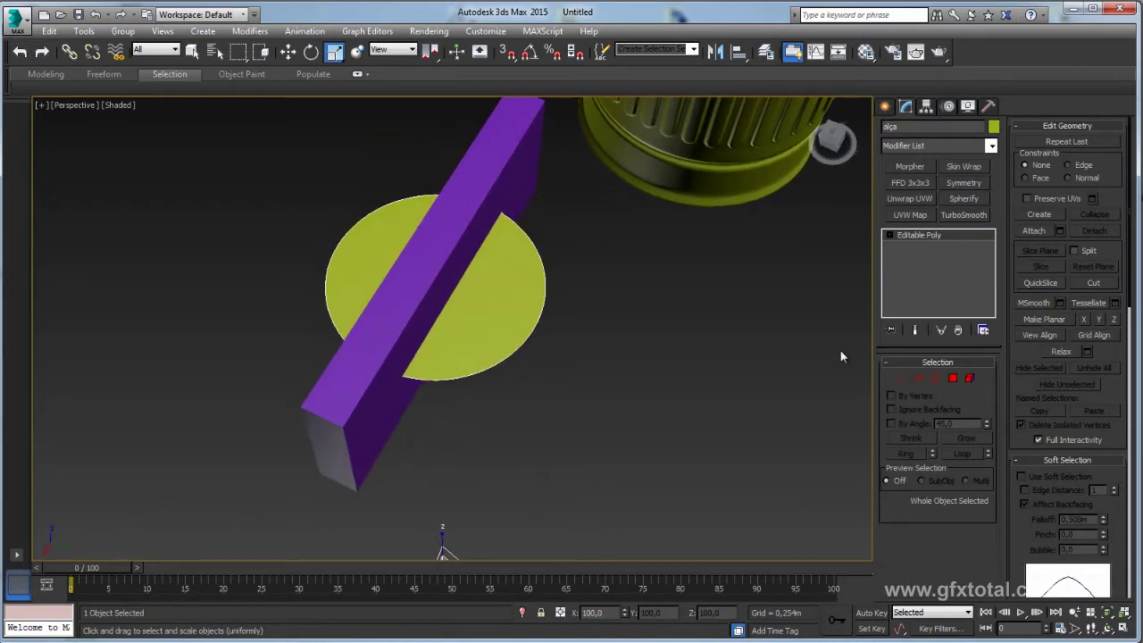
pyautogui.click(901, 378)
pyautogui.click(500, 224)
pyautogui.scroll(3, 497, 215)
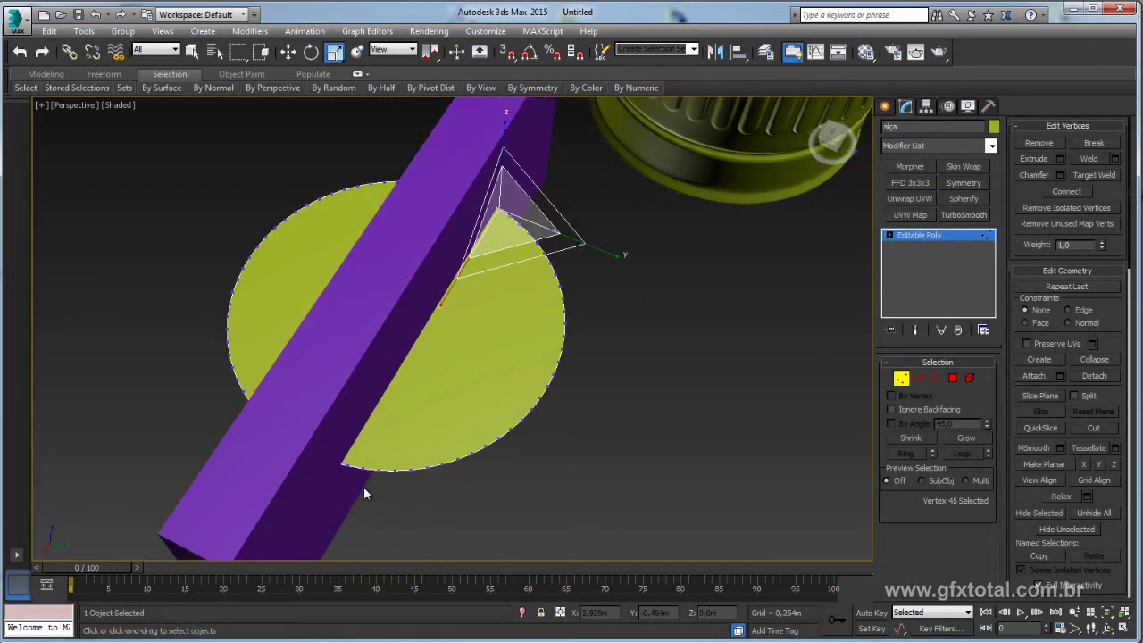
pyautogui.keyDown('ctrl'); pyautogui.click(348, 465); pyautogui.keyUp('ctrl')
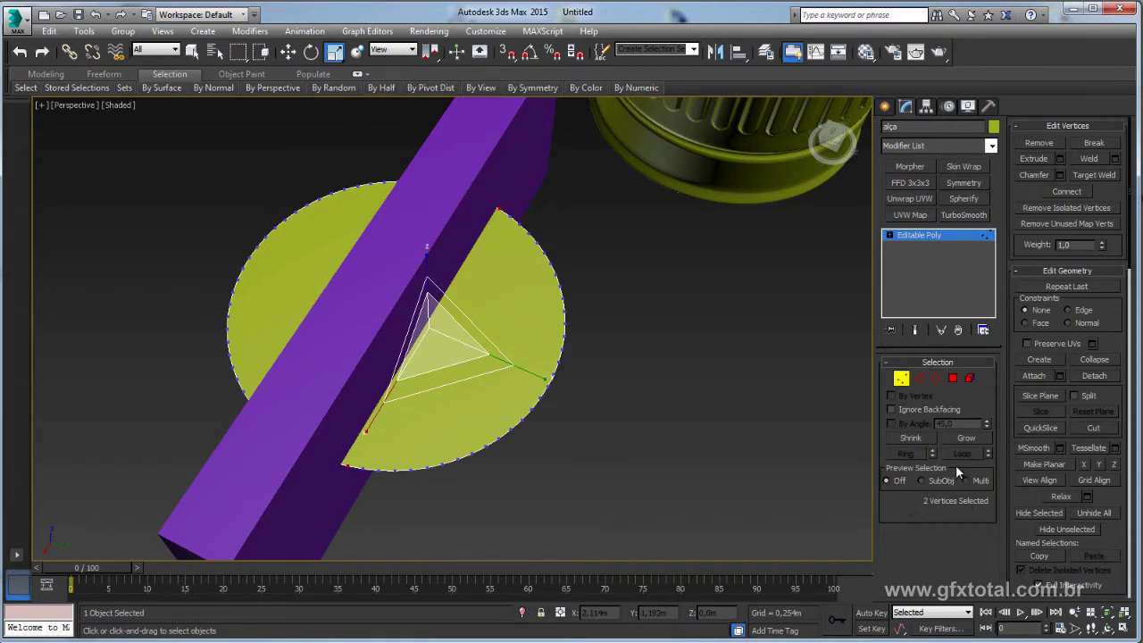
pyautogui.click(1067, 193)
# Connect a second vertex pair along the box's other side, then exit Vertex mode
pyautogui.keyDown('alt'); pyautogui.moveTo(330, 392); pyautogui.dragTo(442, 433, button='middle'); pyautogui.keyUp('alt')
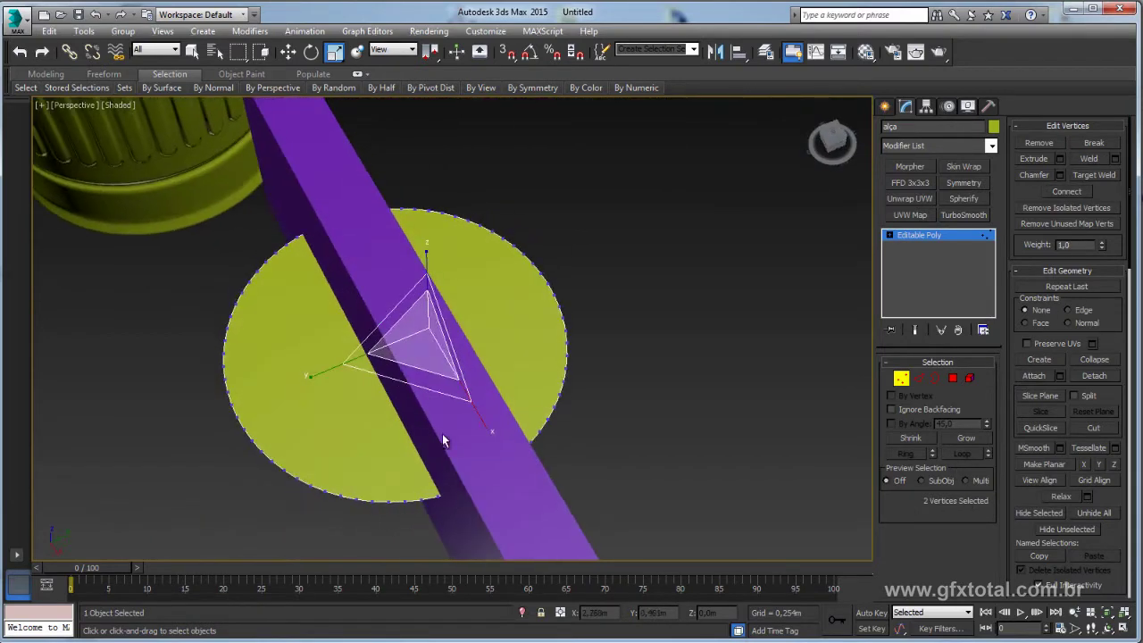
pyautogui.click(437, 498)
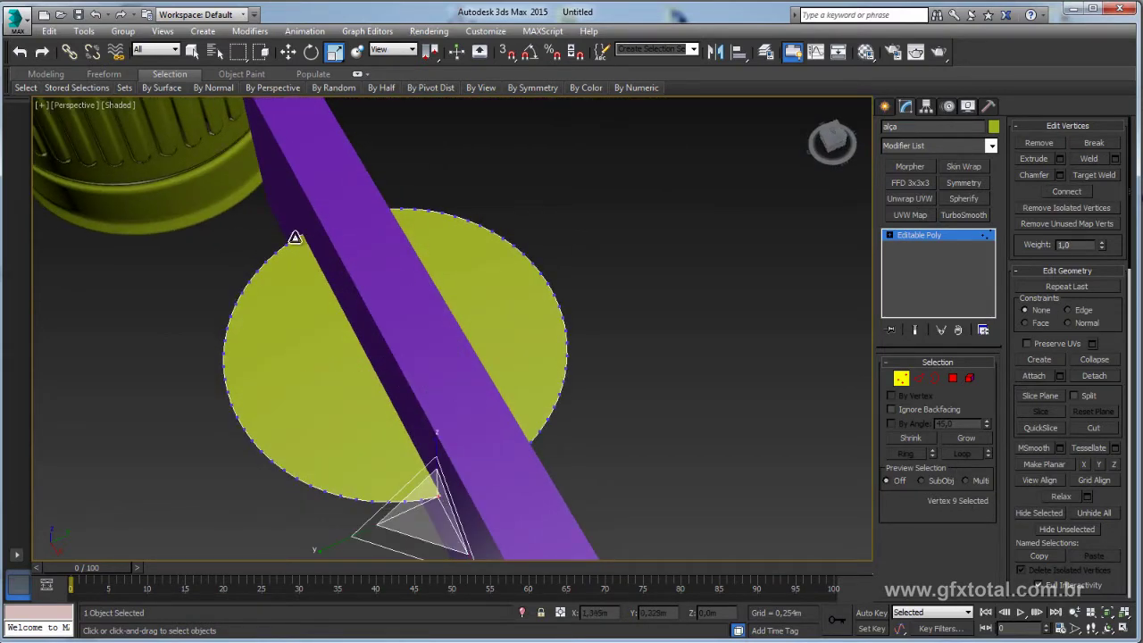
pyautogui.keyDown('ctrl'); pyautogui.click(299, 237); pyautogui.keyUp('ctrl')
pyautogui.click(1068, 192)
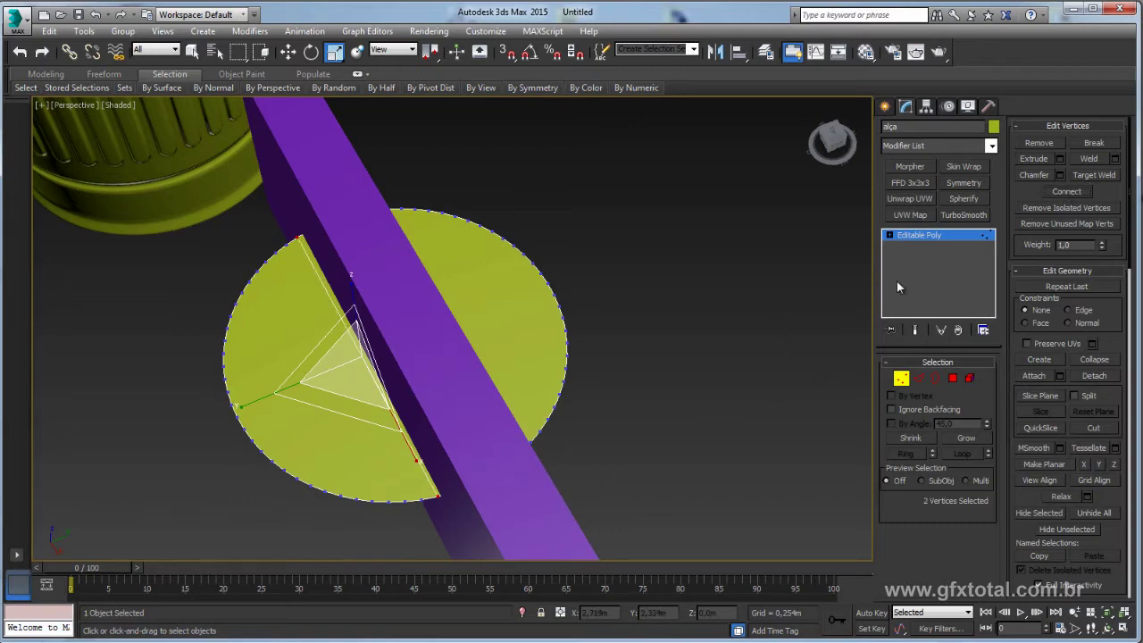
pyautogui.click(929, 236)
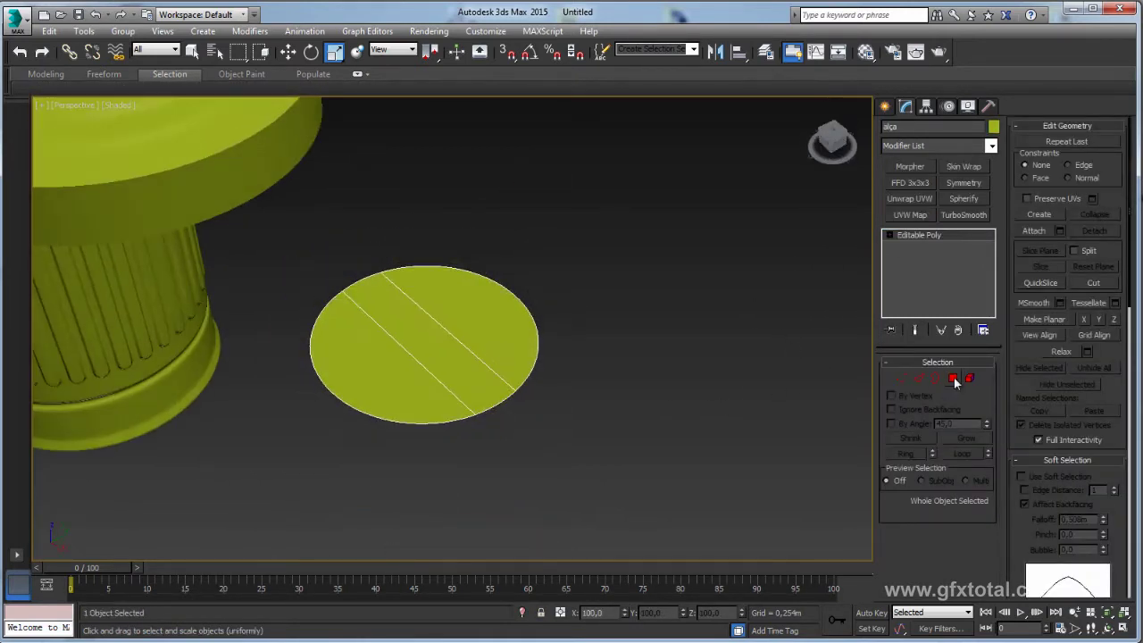
# Delete the disc pieces on both sides, leaving only the middle strip
pyautogui.click(952, 378)
pyautogui.click(502, 338)
pyautogui.press('Delete')
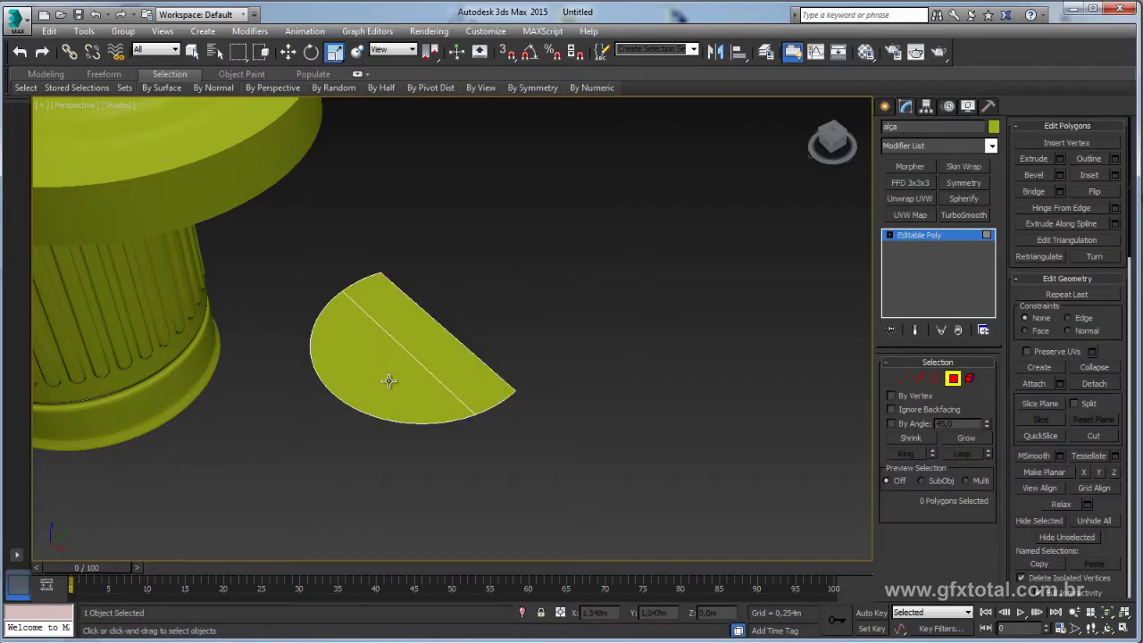
pyautogui.click(388, 380)
pyautogui.press('Delete')
# Remove the extra vertices along the strip's bottom edge
pyautogui.click(901, 378)
pyautogui.moveTo(398, 308); pyautogui.dragTo(339, 266)
pyautogui.press('z')
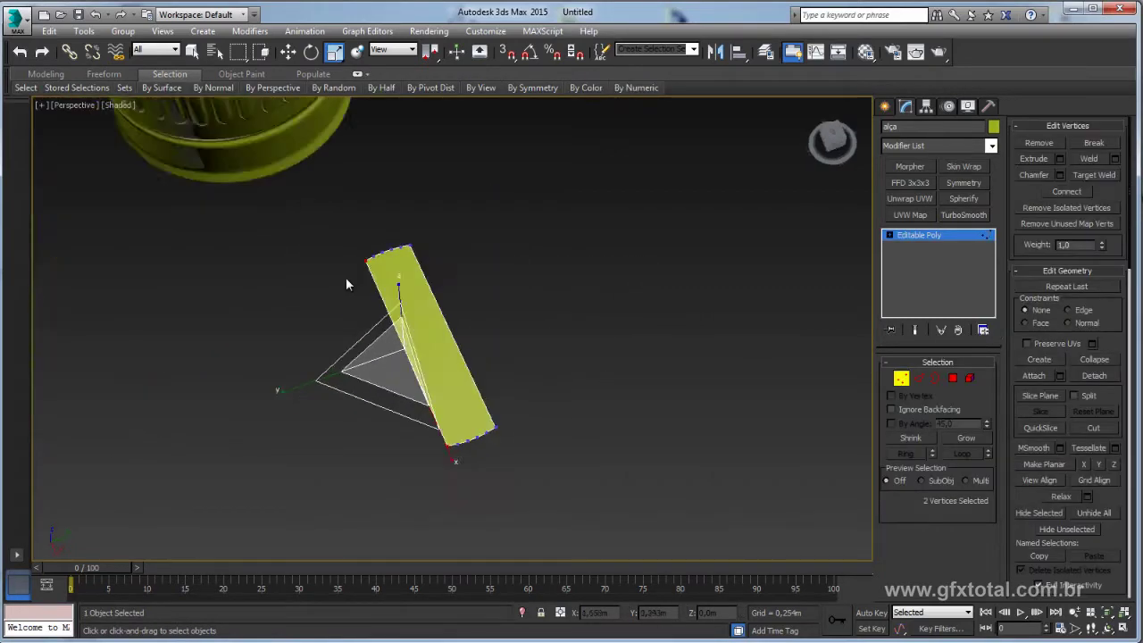
pyautogui.scroll(-5, 494, 313)
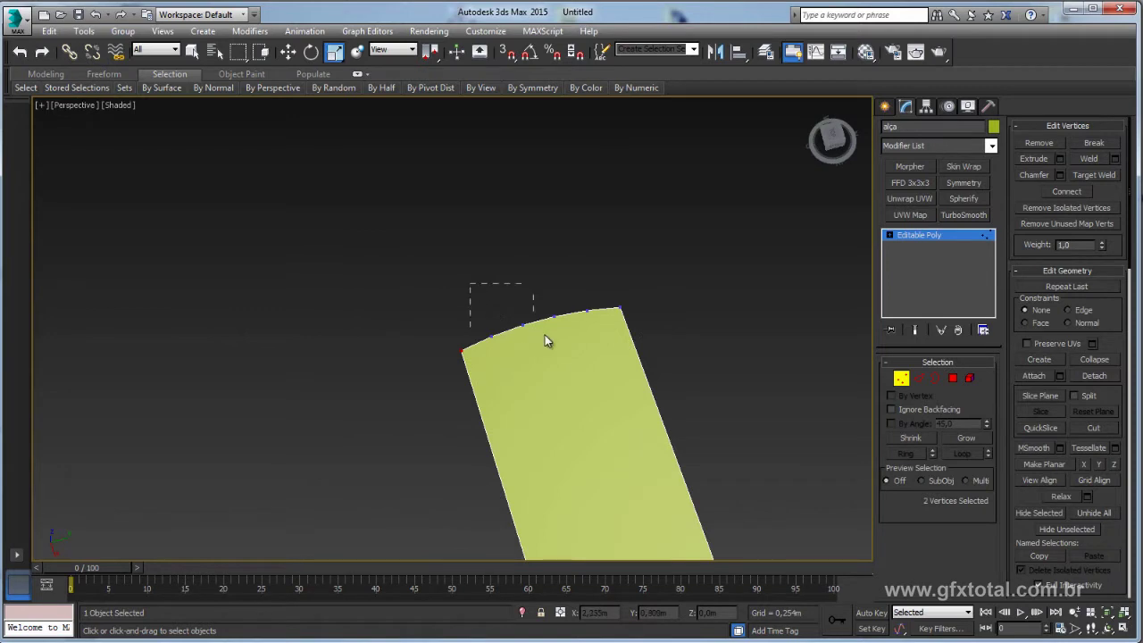
pyautogui.keyDown('alt'); pyautogui.moveTo(589, 349); pyautogui.dragTo(569, 385, button='middle'); pyautogui.keyUp('alt')
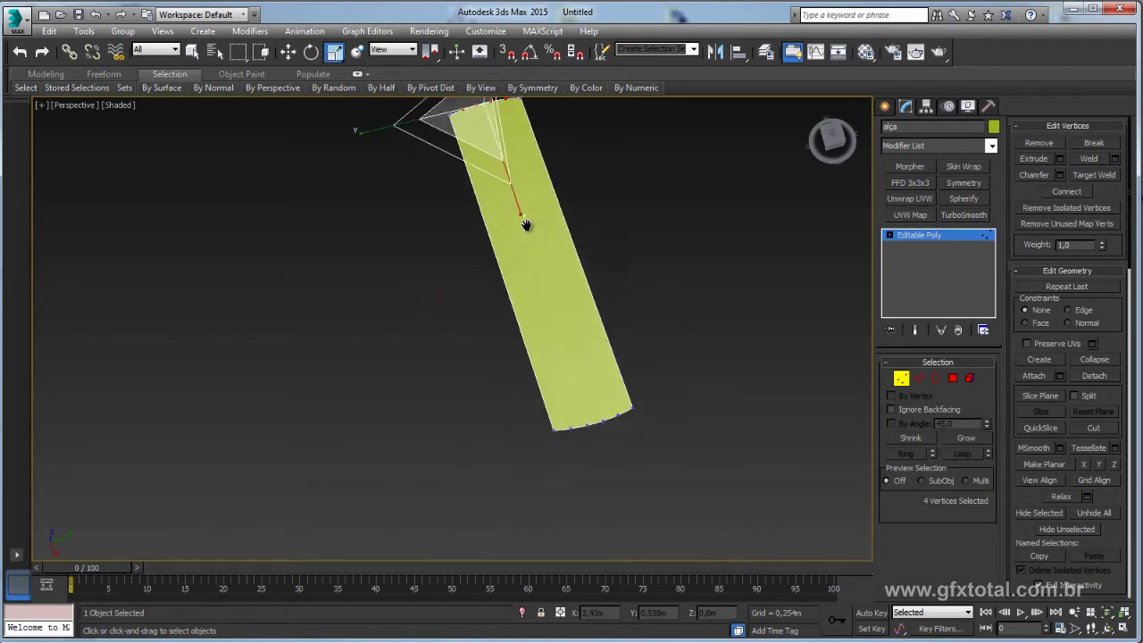
pyautogui.keyDown('ctrl'); pyautogui.moveTo(514, 395); pyautogui.dragTo(513, 396); pyautogui.keyUp('ctrl')
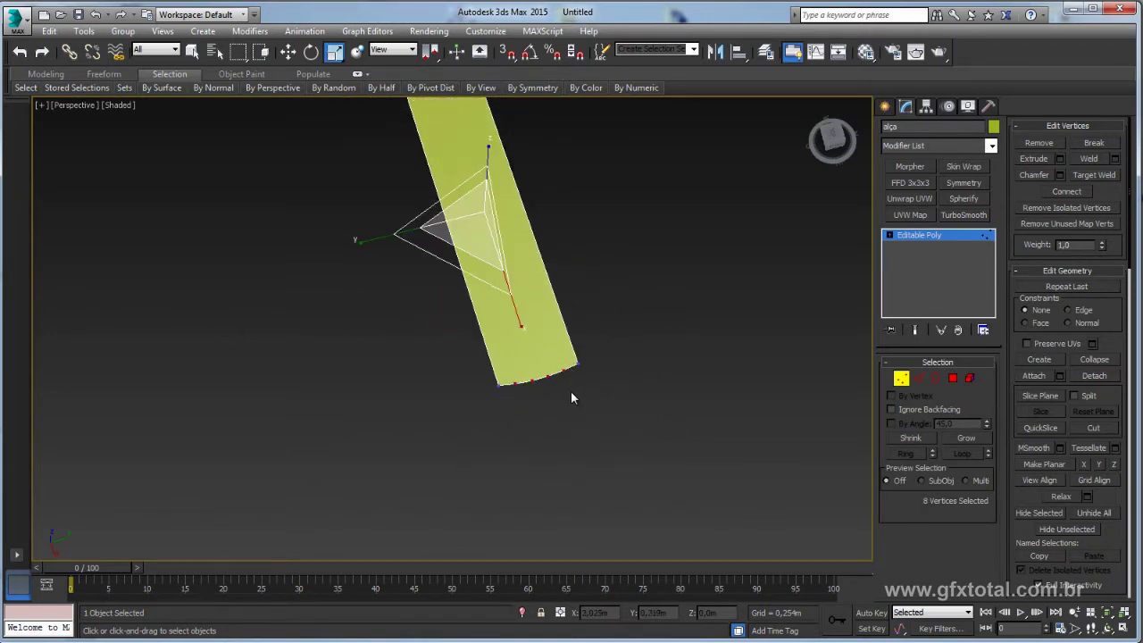
pyautogui.click(635, 383)
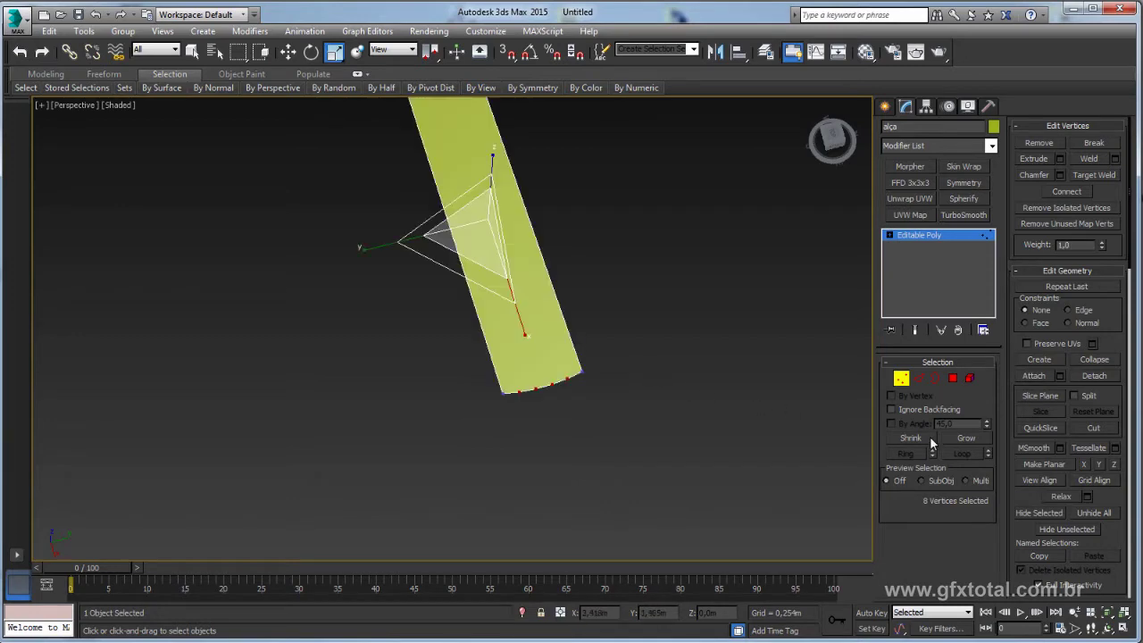
pyautogui.click(1038, 146)
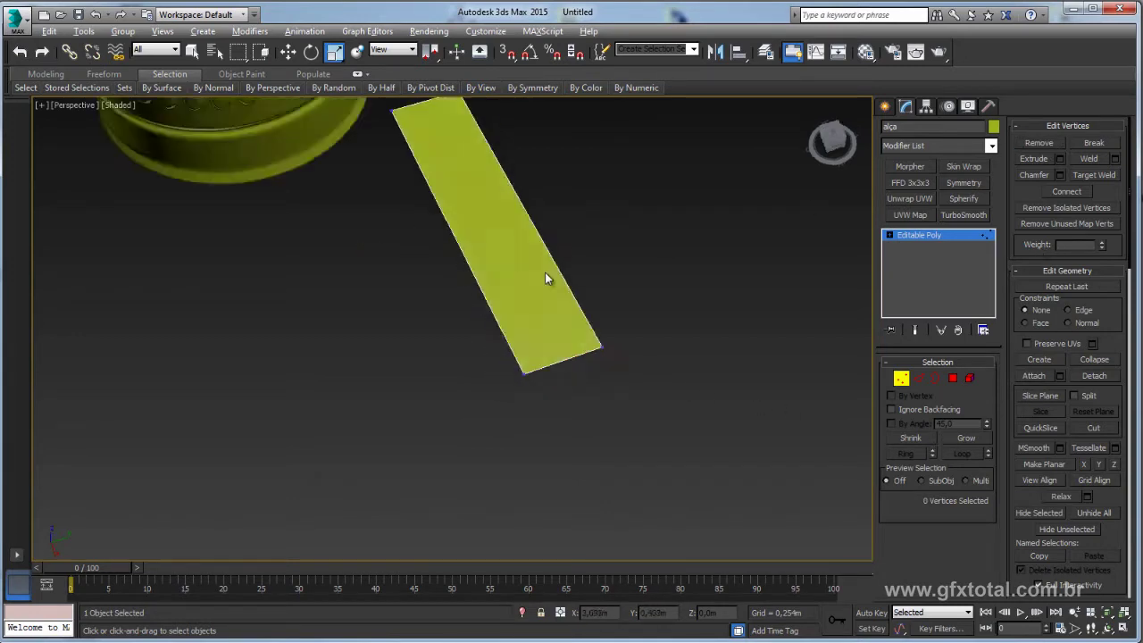
pyautogui.keyDown('alt'); pyautogui.moveTo(546, 278); pyautogui.dragTo(575, 406, button='middle'); pyautogui.keyUp('alt')
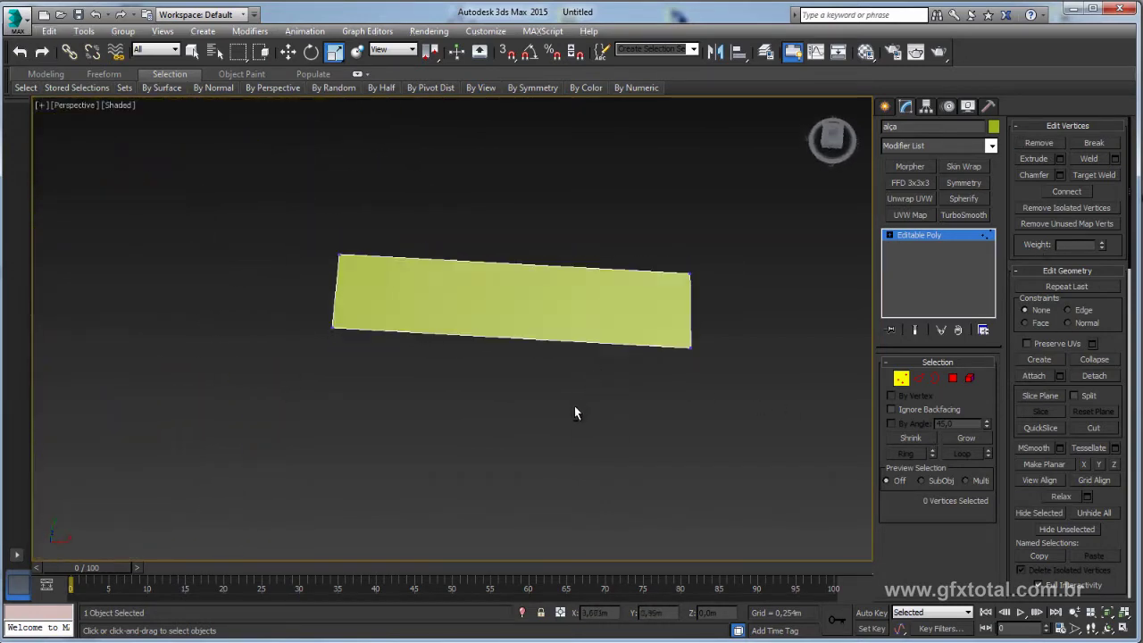
# Scale the strip's polygon slightly narrower
pyautogui.click(952, 379)
pyautogui.click(607, 314)
pyautogui.keyDown('alt'); pyautogui.moveTo(615, 321); pyautogui.dragTo(414, 334, button='middle'); pyautogui.keyUp('alt')
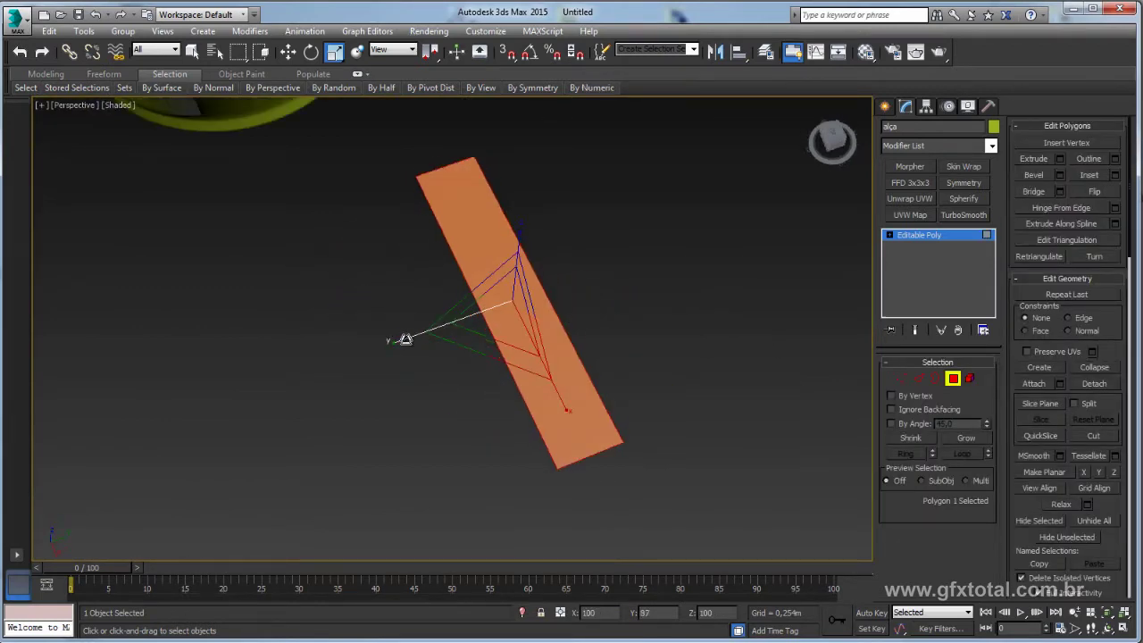
pyautogui.moveTo(405, 339); pyautogui.dragTo(400, 341)
# Connect the strip's long edges twice, pinching two cross edges toward the ends
pyautogui.click(919, 379)
pyautogui.keyDown('alt'); pyautogui.moveTo(656, 322); pyautogui.dragTo(523, 240, button='middle'); pyautogui.keyUp('alt')
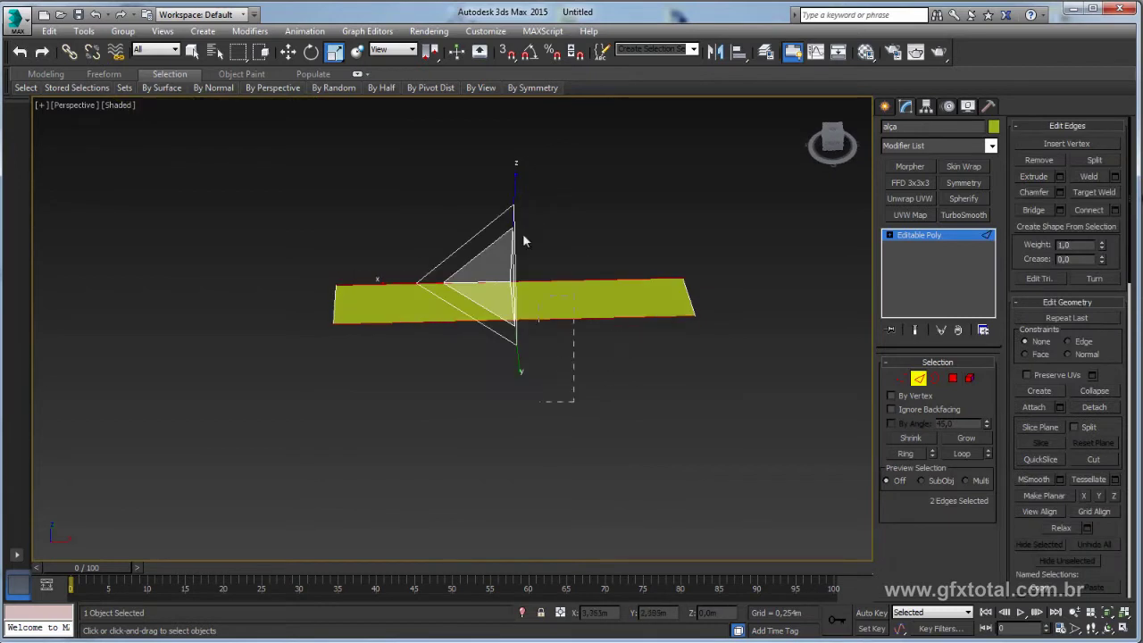
pyautogui.click(1115, 210)
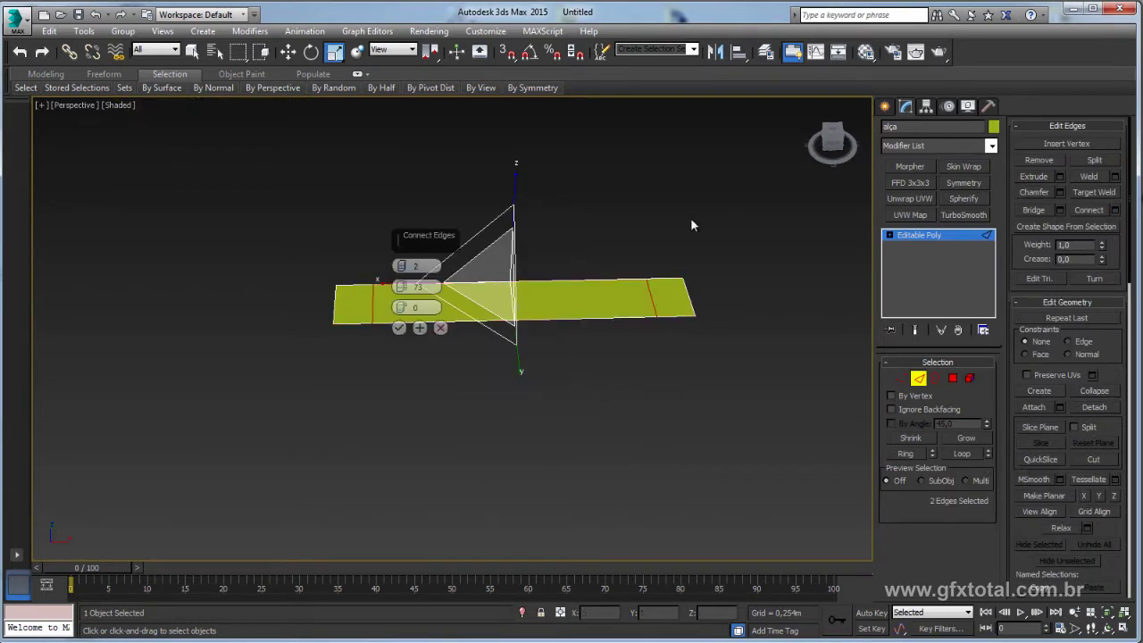
pyautogui.moveTo(401, 287)
pyautogui.mouseDown()
pyautogui.moveTo(408, 344)
pyautogui.moveTo(407, 333)
pyautogui.mouseUp()
pyautogui.click(399, 328)
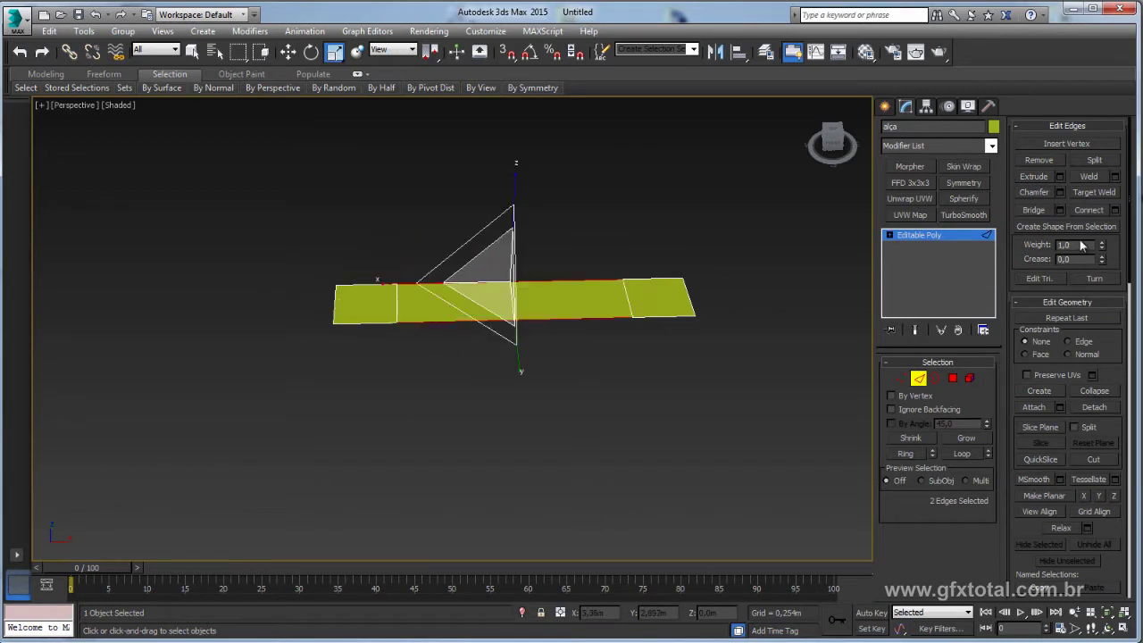
pyautogui.click(1116, 210)
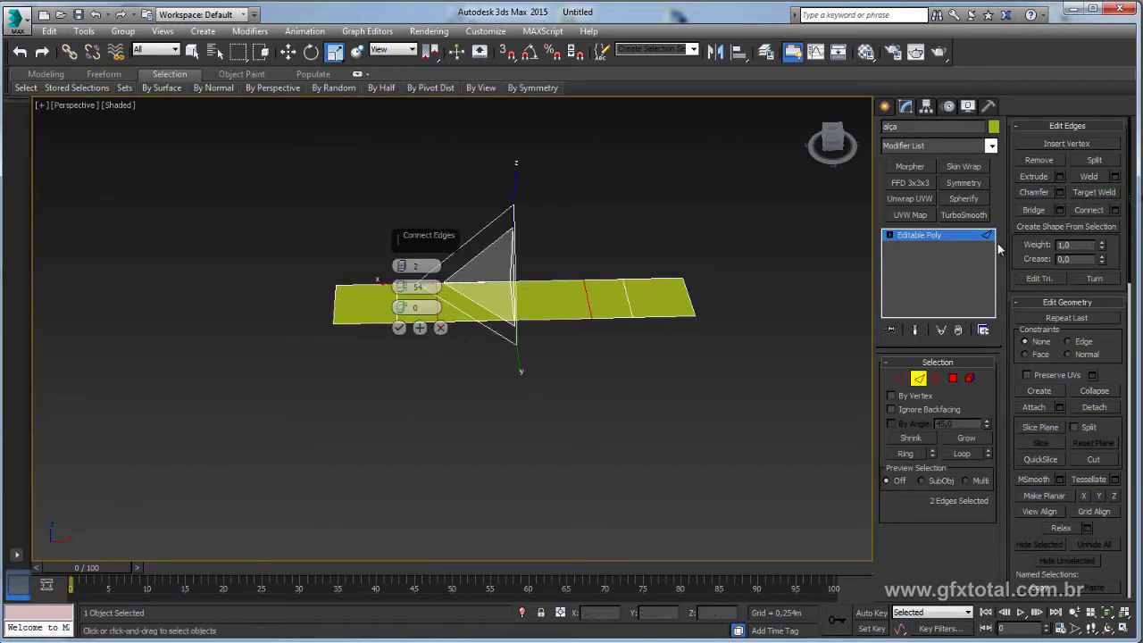
pyautogui.moveTo(401, 287); pyautogui.dragTo(402, 322)
pyautogui.click(399, 327)
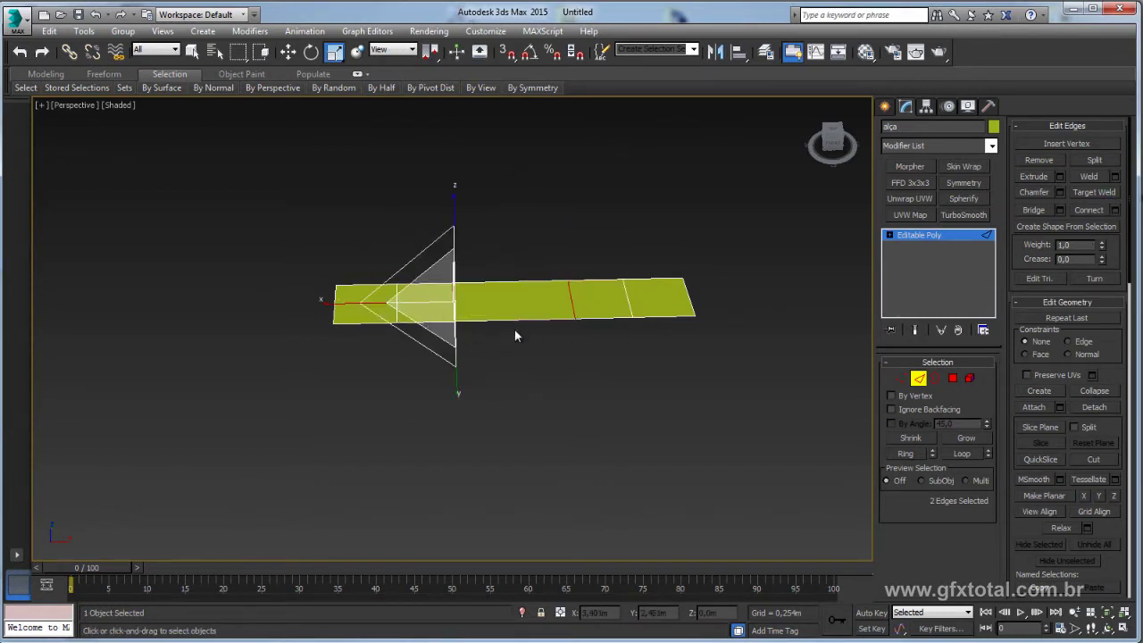
# Raise the strip's middle section upward in Z into a bridge
pyautogui.press('w')
pyautogui.moveTo(454, 223); pyautogui.dragTo(458, 150)
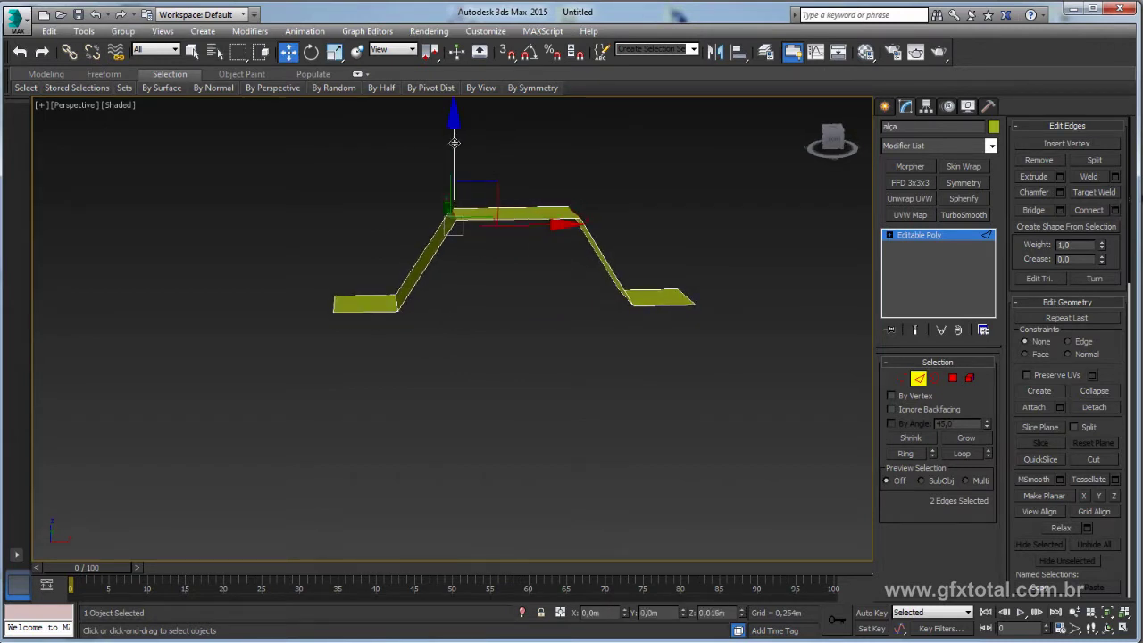
pyautogui.moveTo(455, 146)
pyautogui.keyDown('alt'); pyautogui.mouseDown(button='middle')
pyautogui.moveTo(520, 248)
pyautogui.moveTo(572, 408)
pyautogui.mouseUp(button='middle'); pyautogui.keyUp('alt')
pyautogui.scroll(2, 572, 408)
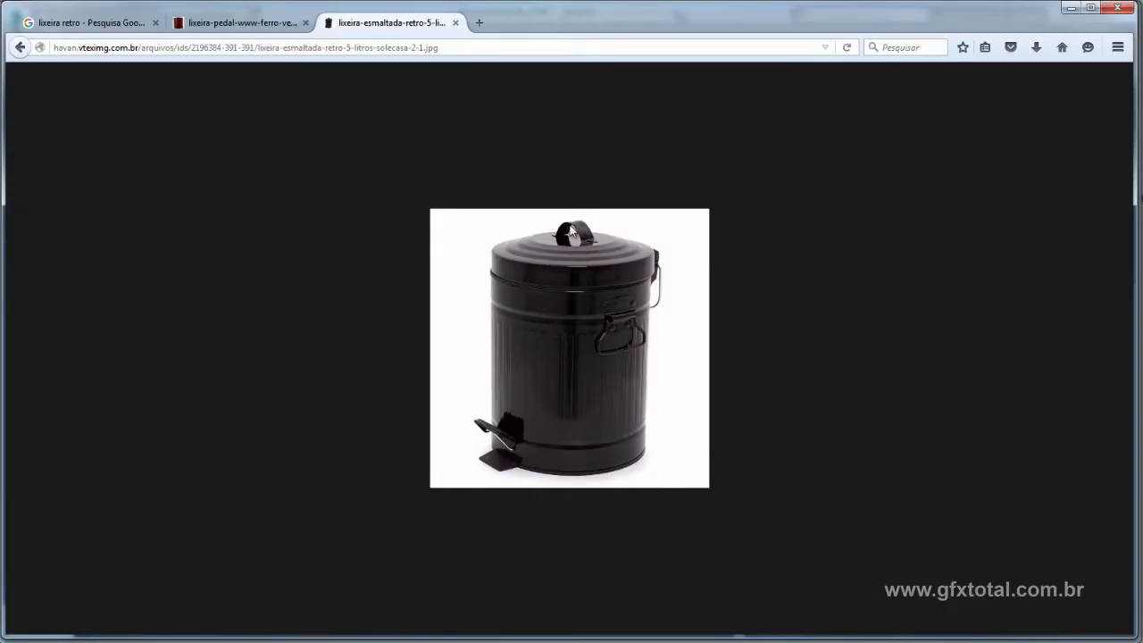
pyautogui.click(1064, 10)
pyautogui.keyDown('alt'); pyautogui.moveTo(634, 350); pyautogui.dragTo(588, 327, button='middle'); pyautogui.keyUp('alt')
# Split the strip lengthwise with two connected edge loops across the bends
pyautogui.click(968, 437)
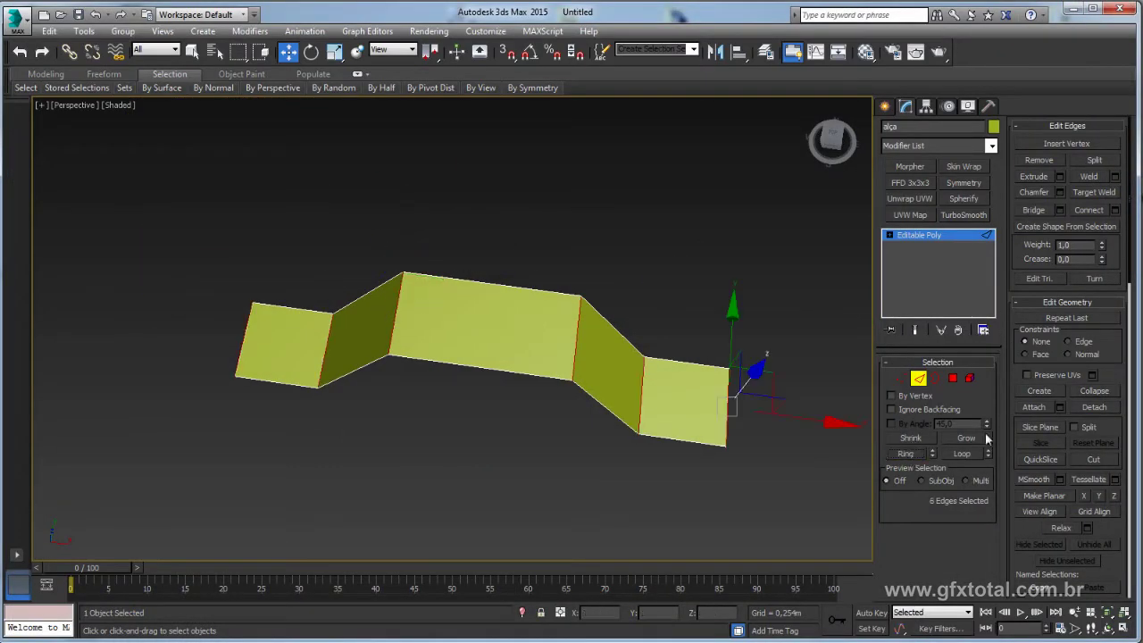
pyautogui.click(1114, 211)
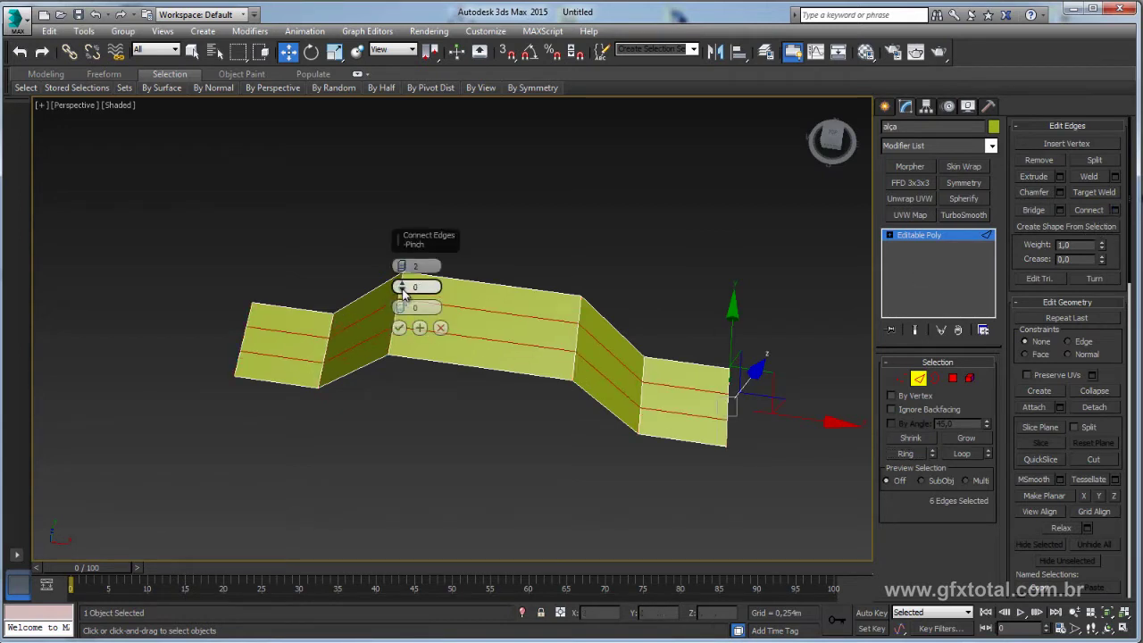
pyautogui.keyDown('alt'); pyautogui.moveTo(404, 320); pyautogui.dragTo(401, 319, button='middle'); pyautogui.keyUp('alt')
pyautogui.click(399, 327)
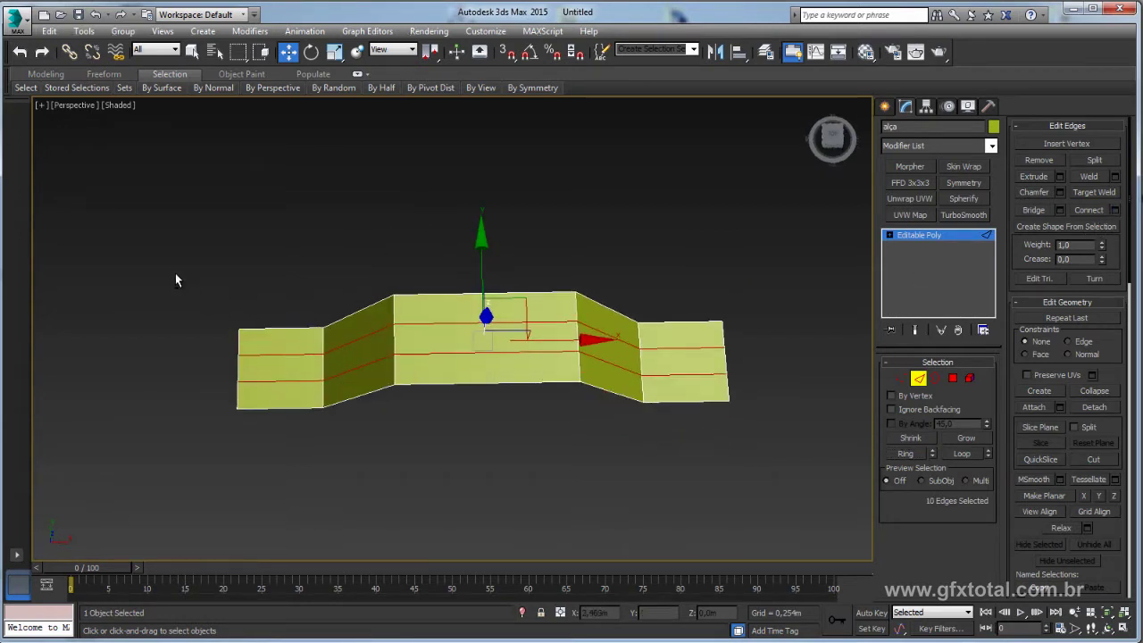
# Deselect the end edges and scale the new edge loops further apart
pyautogui.keyDown('alt'); pyautogui.moveTo(245, 281); pyautogui.dragTo(317, 419); pyautogui.keyUp('alt')
pyautogui.keyDown('alt'); pyautogui.moveTo(680, 283); pyautogui.dragTo(750, 419); pyautogui.keyUp('alt')
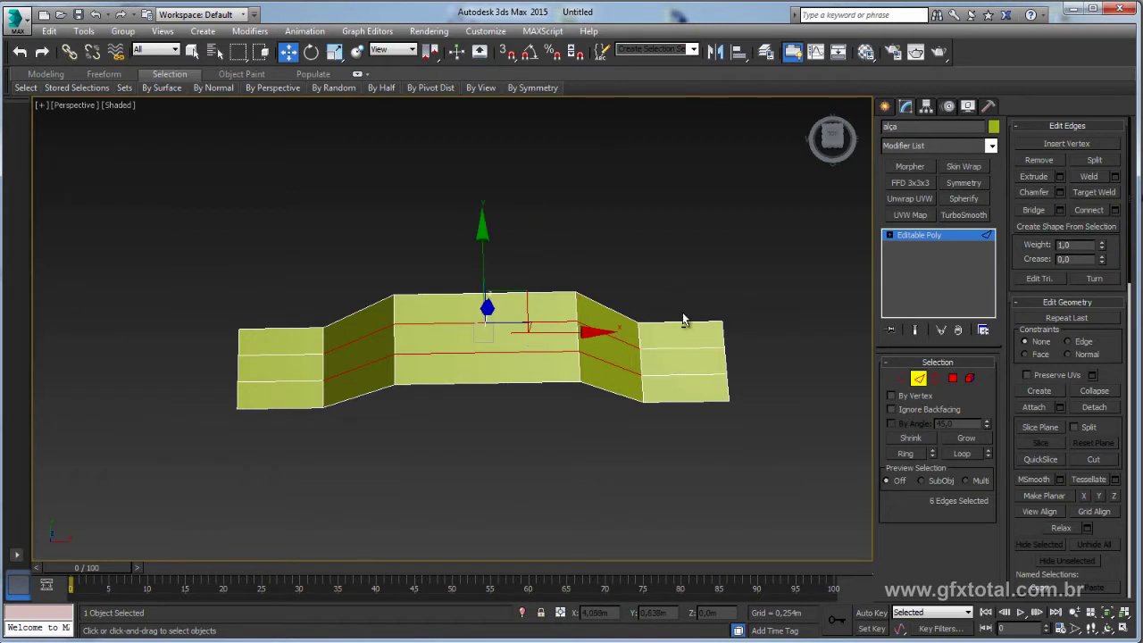
pyautogui.press('r')
pyautogui.moveTo(359, 335); pyautogui.dragTo(365, 335)
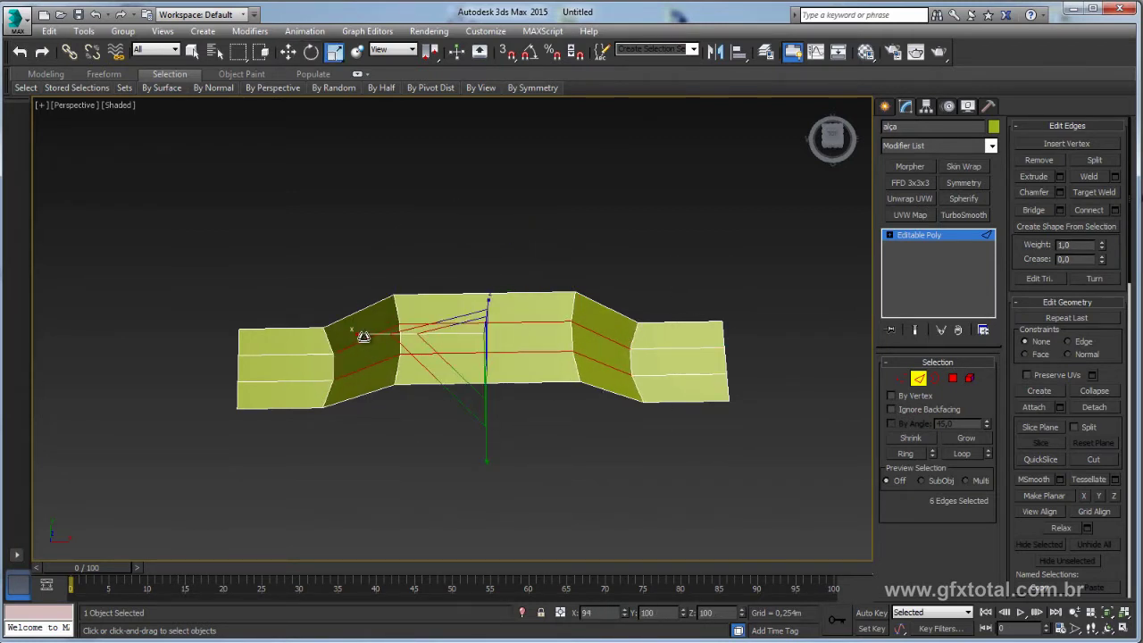
pyautogui.moveTo(364, 332)
pyautogui.keyDown('alt'); pyautogui.mouseDown(button='middle')
pyautogui.moveTo(681, 466)
pyautogui.moveTo(777, 390)
pyautogui.mouseUp(button='middle'); pyautogui.keyUp('alt')
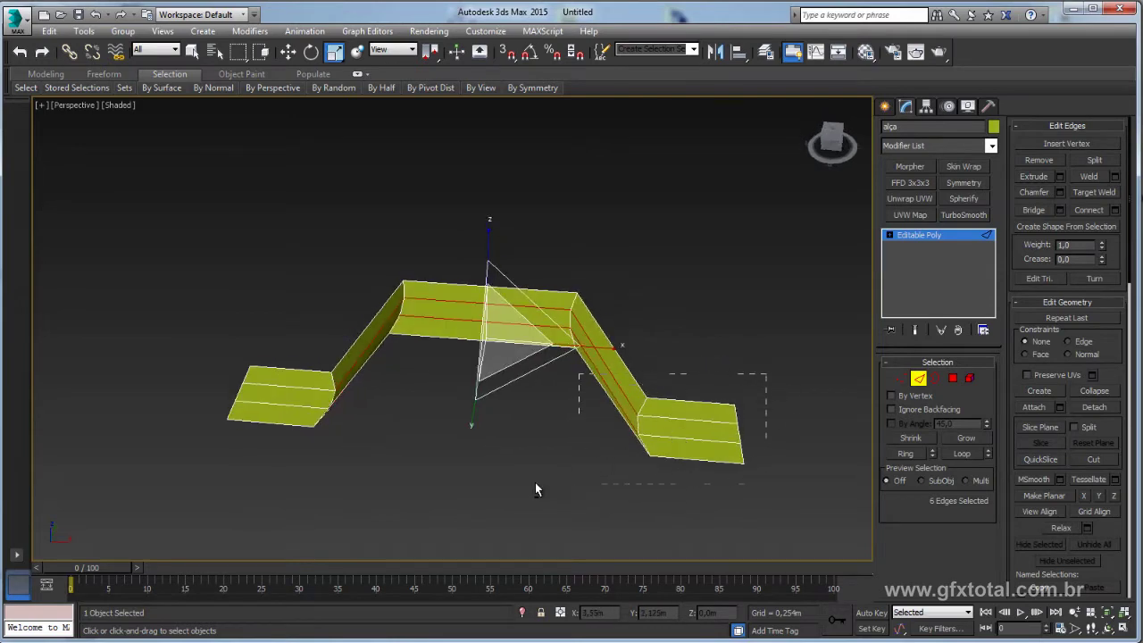
pyautogui.keyDown('alt'); pyautogui.moveTo(535, 490); pyautogui.dragTo(500, 477); pyautogui.keyUp('alt')
pyautogui.press('w')
pyautogui.moveTo(526, 280)
pyautogui.keyDown('alt'); pyautogui.mouseDown(button='middle')
pyautogui.moveTo(474, 242)
pyautogui.moveTo(348, 320)
pyautogui.mouseUp(button='middle'); pyautogui.keyUp('alt')
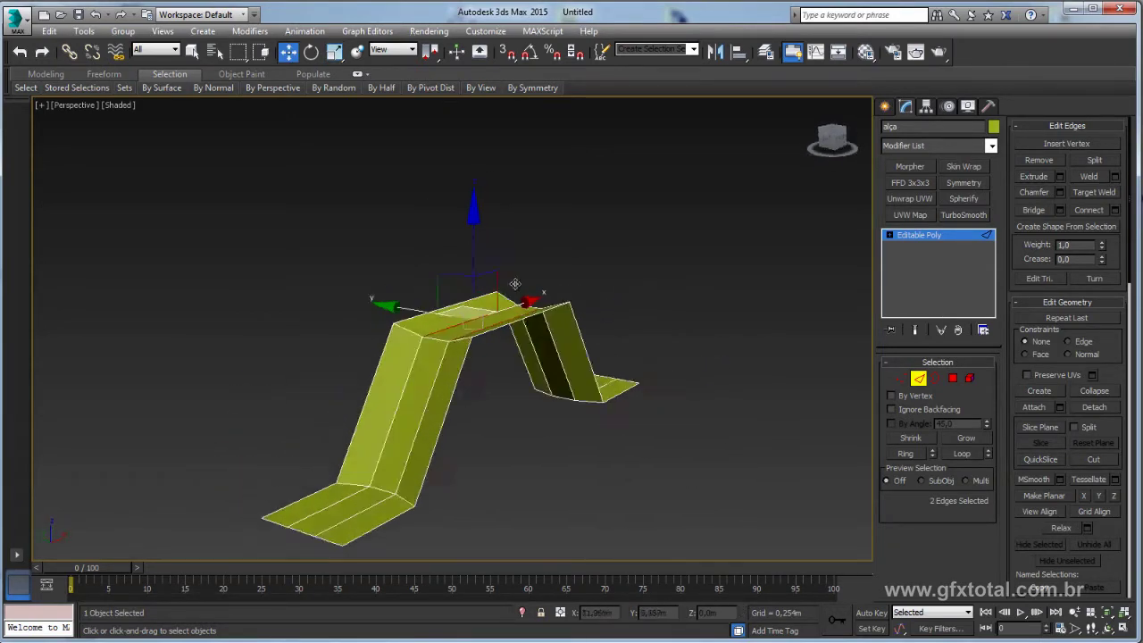
pyautogui.hotkey('shift', 'z')
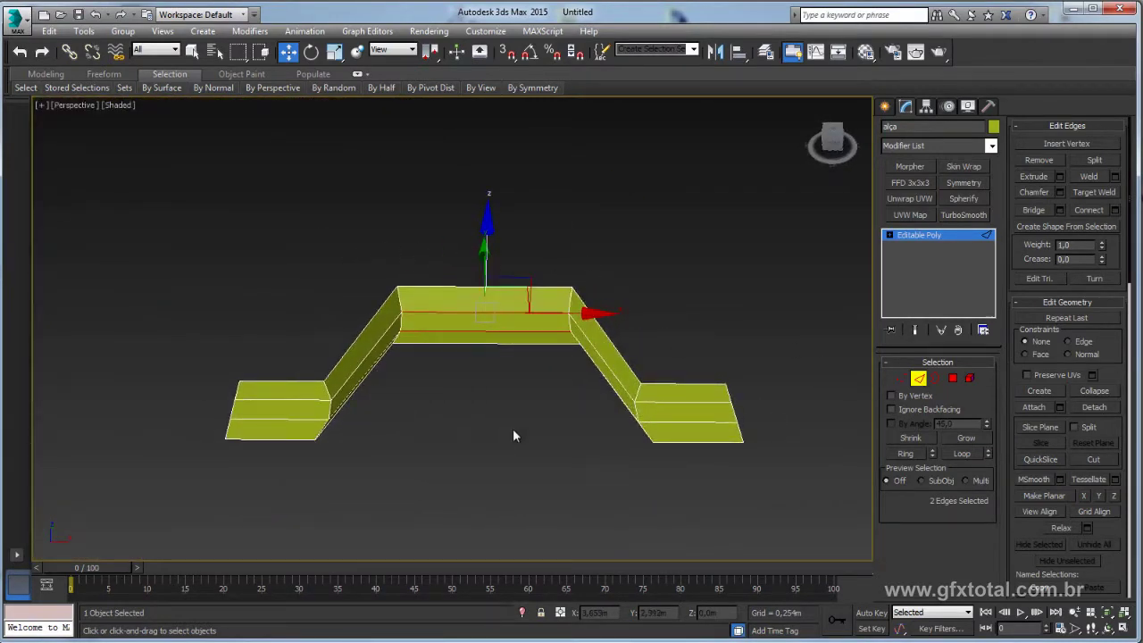
# Check the trash-can reference photo, then select the edge loop around the upper bend
pyautogui.hotkey('alt', 'Tab')
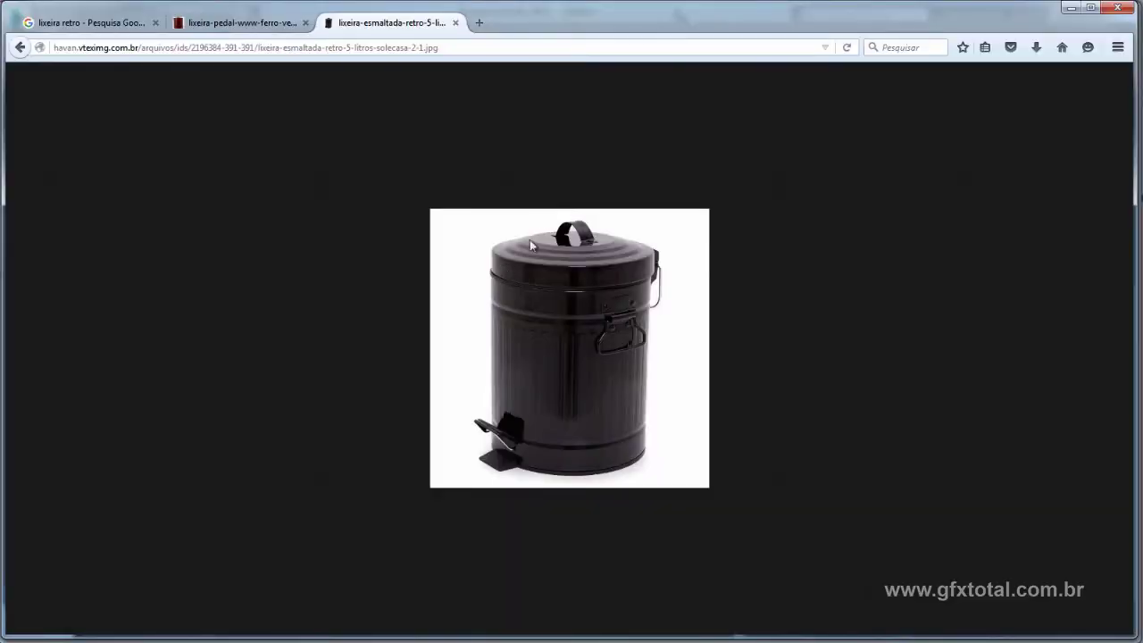
pyautogui.click(1067, 11)
pyautogui.keyDown('alt'); pyautogui.moveTo(698, 330); pyautogui.dragTo(521, 308, button='middle'); pyautogui.keyUp('alt')
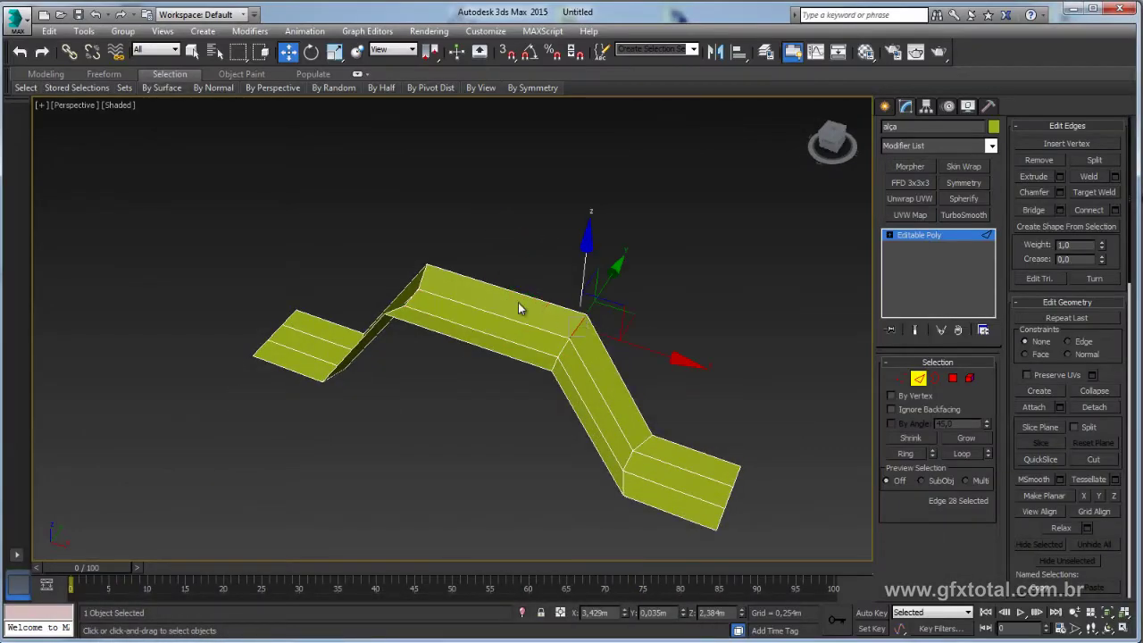
pyautogui.keyDown('ctrl'); pyautogui.click(423, 277); pyautogui.keyUp('ctrl')
pyautogui.click(964, 455)
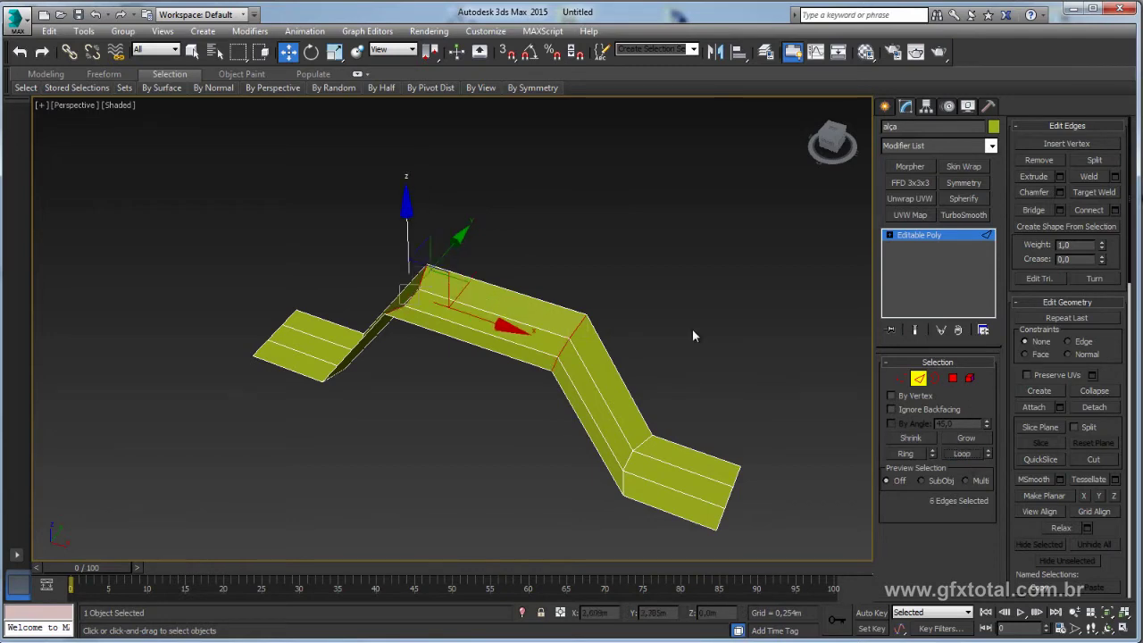
pyautogui.keyDown('alt'); pyautogui.moveTo(692, 329); pyautogui.dragTo(887, 257, button='middle'); pyautogui.keyUp('alt')
# Chamfer the bend edges by 0.005m with 6 segments to round the arch
pyautogui.click(1059, 192)
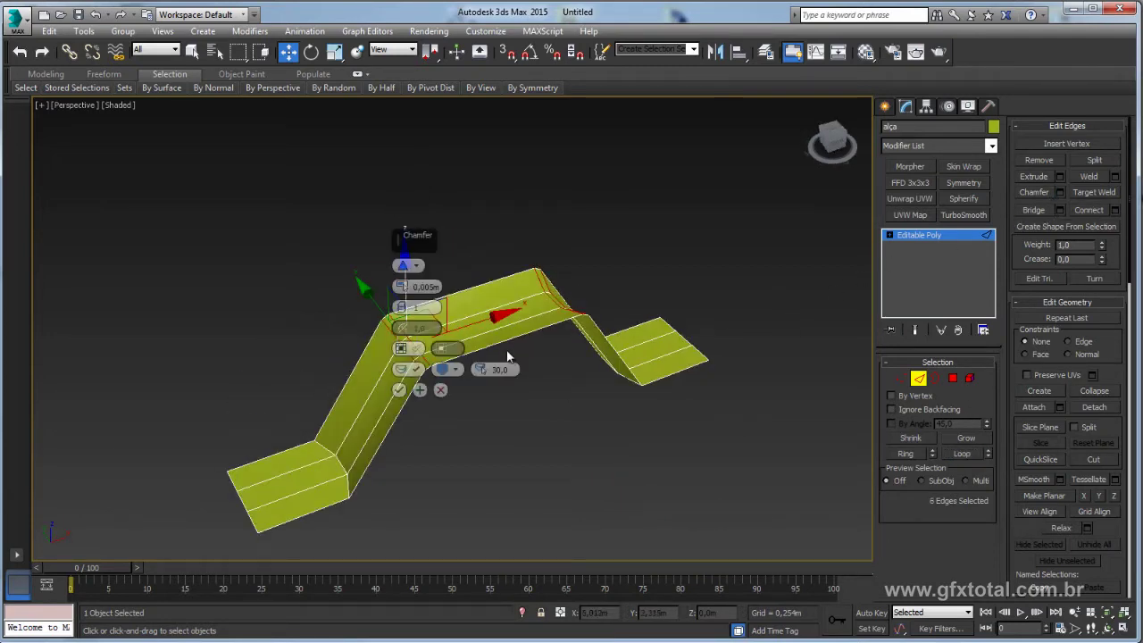
pyautogui.moveTo(401, 287)
pyautogui.mouseDown()
pyautogui.moveTo(401, 250)
pyautogui.moveTo(402, 299)
pyautogui.moveTo(403, 288)
pyautogui.mouseUp()
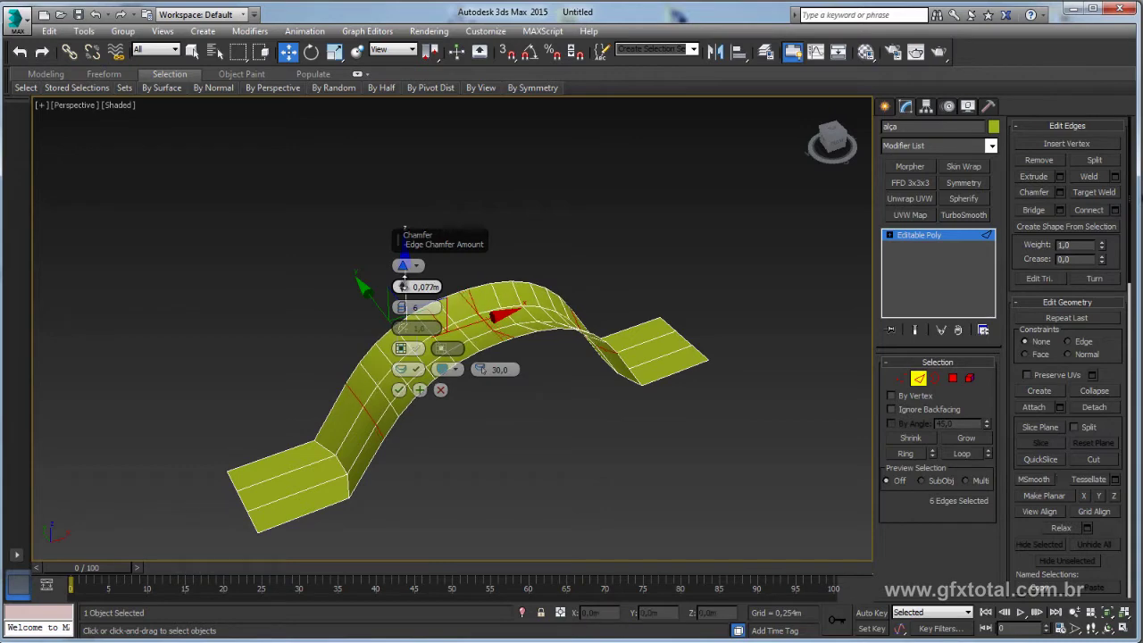
pyautogui.click(400, 390)
pyautogui.moveTo(399, 390)
pyautogui.keyDown('alt'); pyautogui.mouseDown(button='middle')
pyautogui.moveTo(461, 373)
pyautogui.moveTo(462, 322)
pyautogui.moveTo(461, 396)
pyautogui.moveTo(476, 337)
pyautogui.mouseUp(button='middle'); pyautogui.keyUp('alt')
pyautogui.scroll(4, 476, 337)
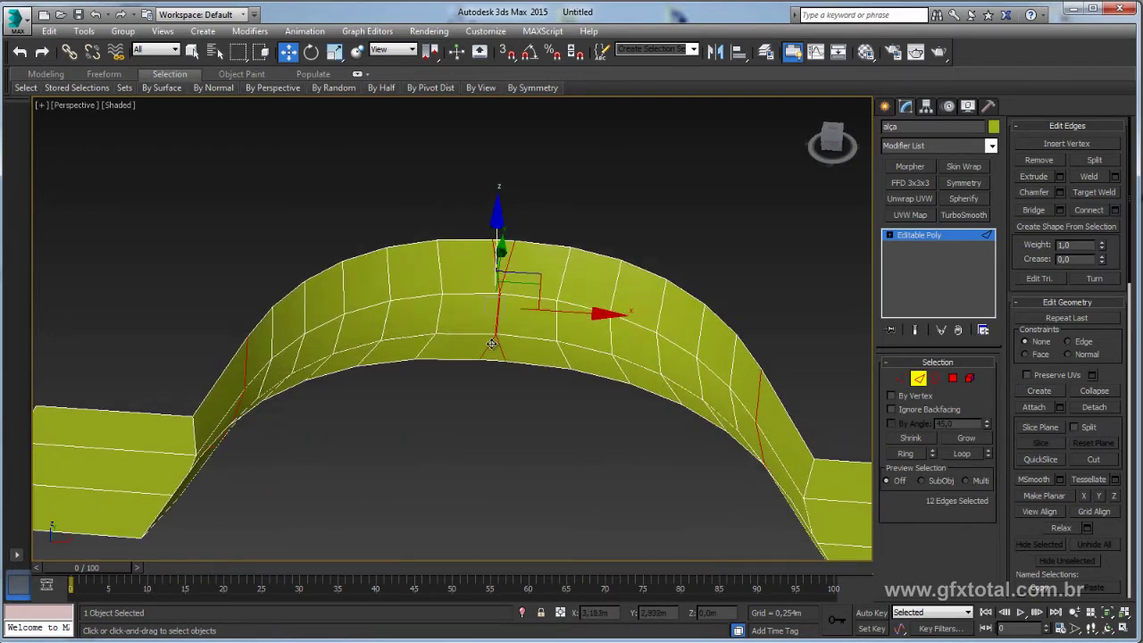
pyautogui.keyDown('alt'); pyautogui.moveTo(820, 388); pyautogui.dragTo(502, 377, button='middle'); pyautogui.keyUp('alt')
# Add a single connecting edge across the ring of edges at the arch's top
pyautogui.click(498, 382)
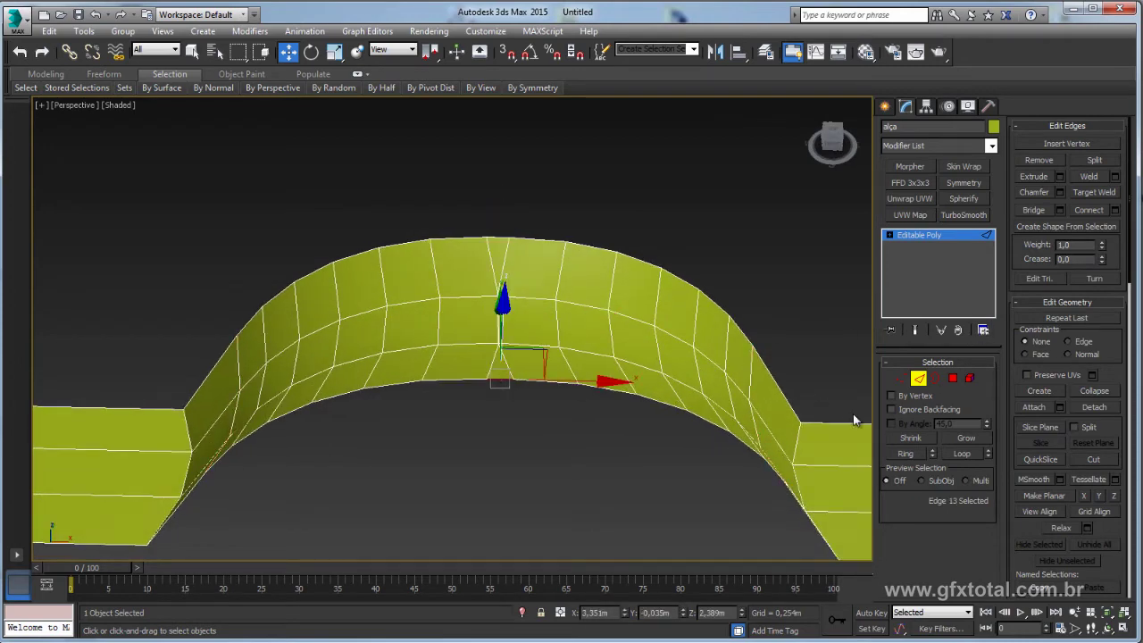
pyautogui.click(906, 454)
pyautogui.click(1115, 212)
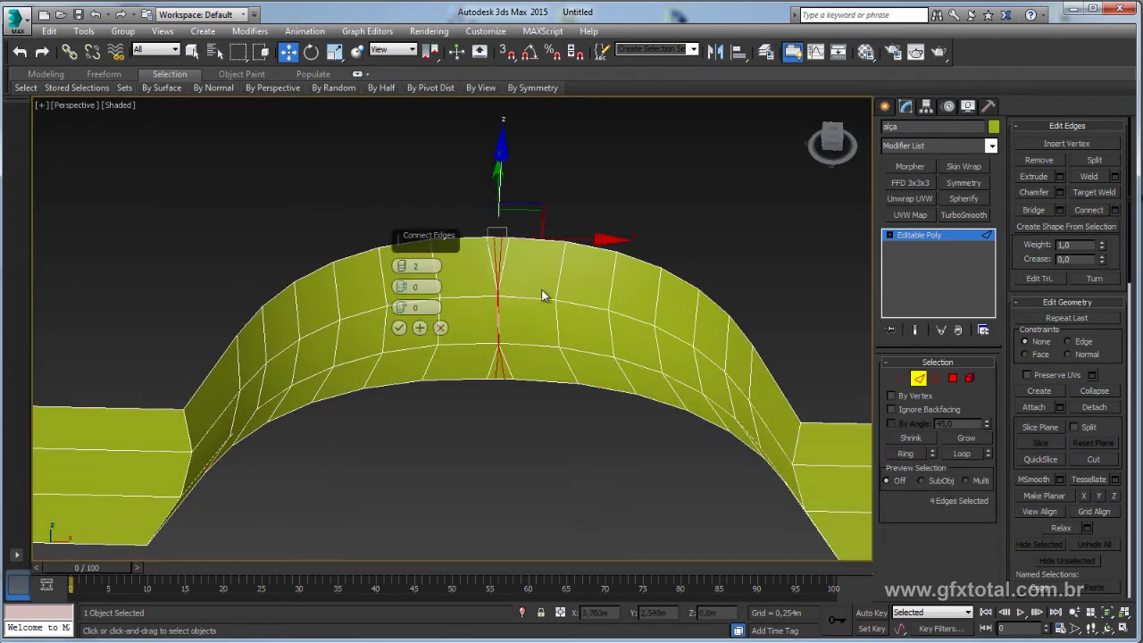
pyautogui.click(400, 270)
pyautogui.click(400, 329)
# Remove one edge loop across the arch
pyautogui.click(507, 369)
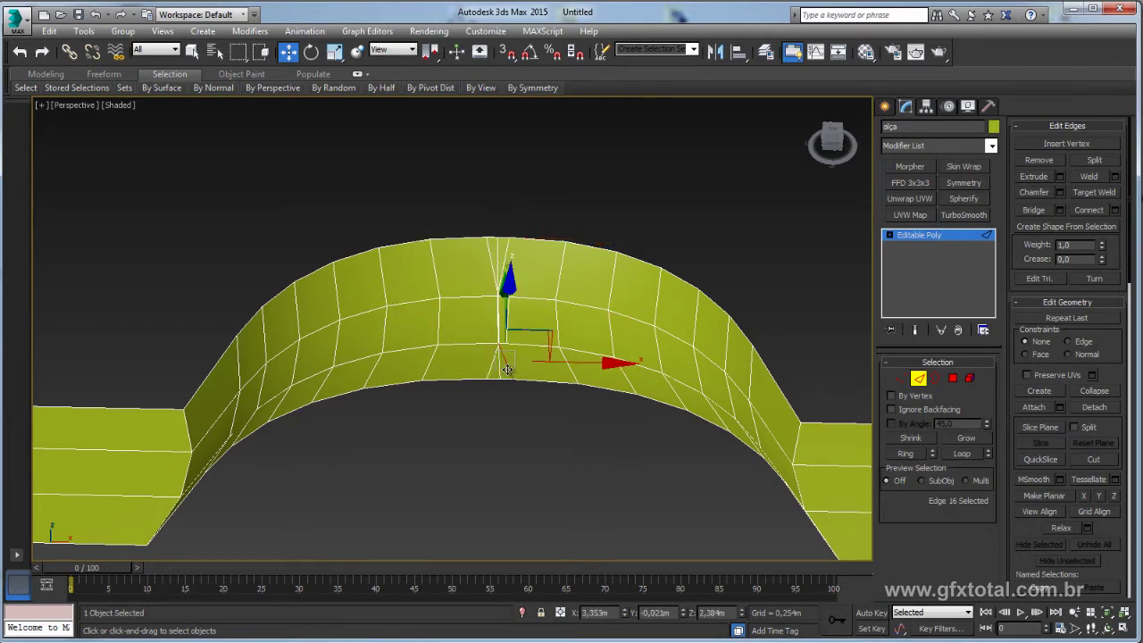
pyautogui.click(957, 453)
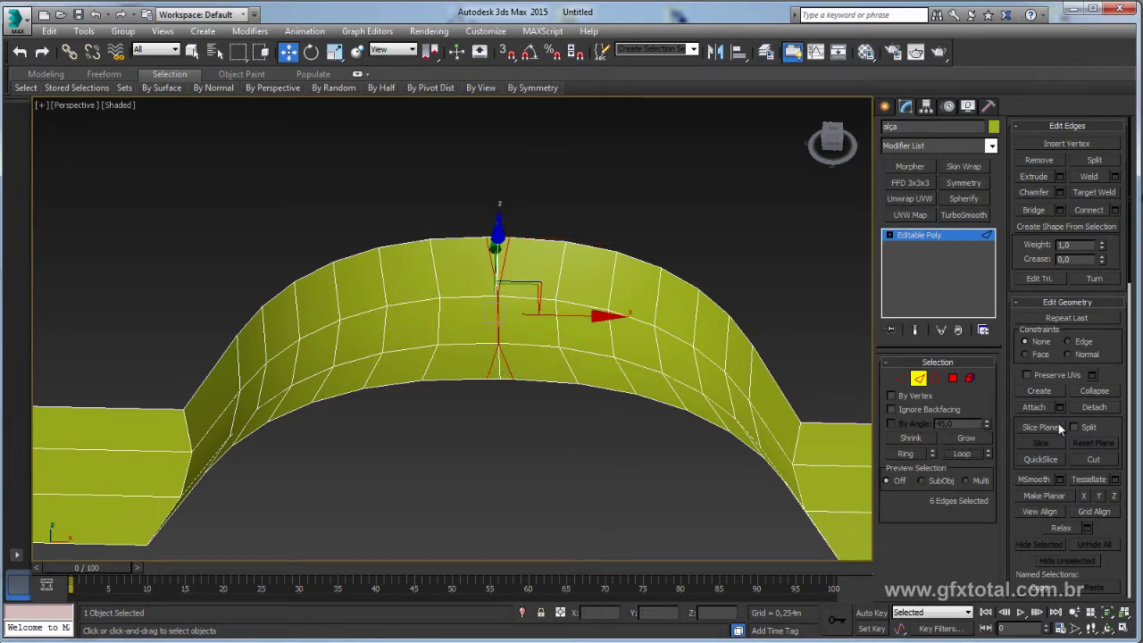
pyautogui.click(1039, 161)
pyautogui.scroll(-2, 582, 321)
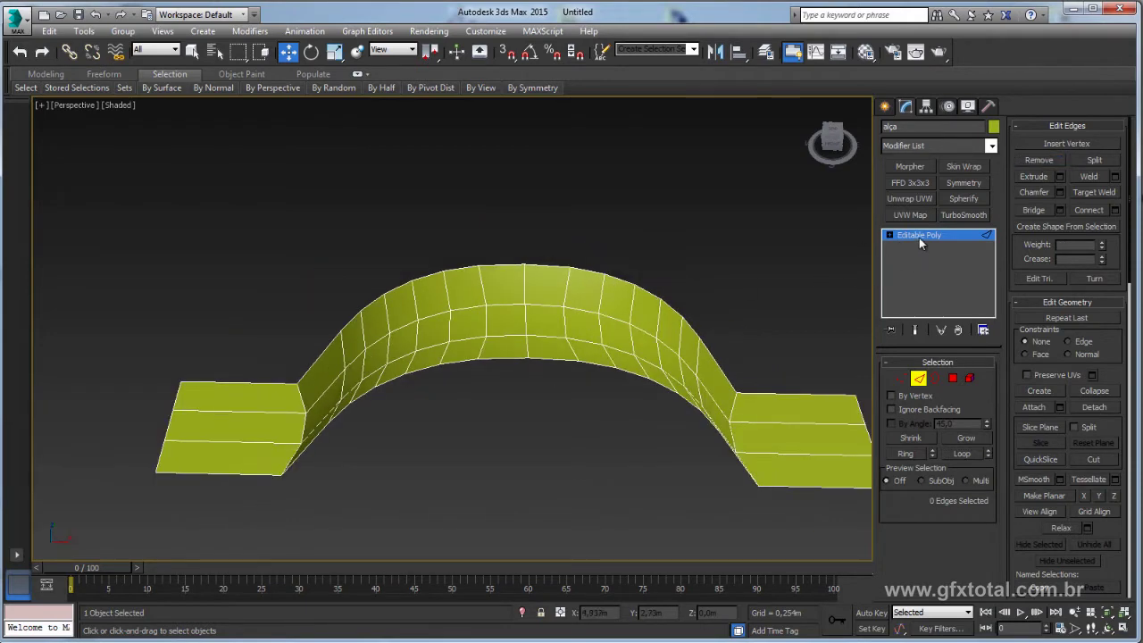
# Return to object level and add a Shell modifier to the handle strip
pyautogui.click(919, 237)
pyautogui.moveTo(712, 329)
pyautogui.keyDown('alt'); pyautogui.mouseDown(button='middle')
pyautogui.moveTo(556, 268)
pyautogui.moveTo(688, 237)
pyautogui.moveTo(747, 306)
pyautogui.moveTo(738, 284)
pyautogui.moveTo(808, 261)
pyautogui.moveTo(784, 234)
pyautogui.moveTo(726, 284)
pyautogui.moveTo(793, 294)
pyautogui.moveTo(763, 290)
pyautogui.mouseUp(button='middle'); pyautogui.keyUp('alt')
pyautogui.scroll(-6, 748, 307)
pyautogui.scroll(6, 712, 314)
pyautogui.click(989, 145)
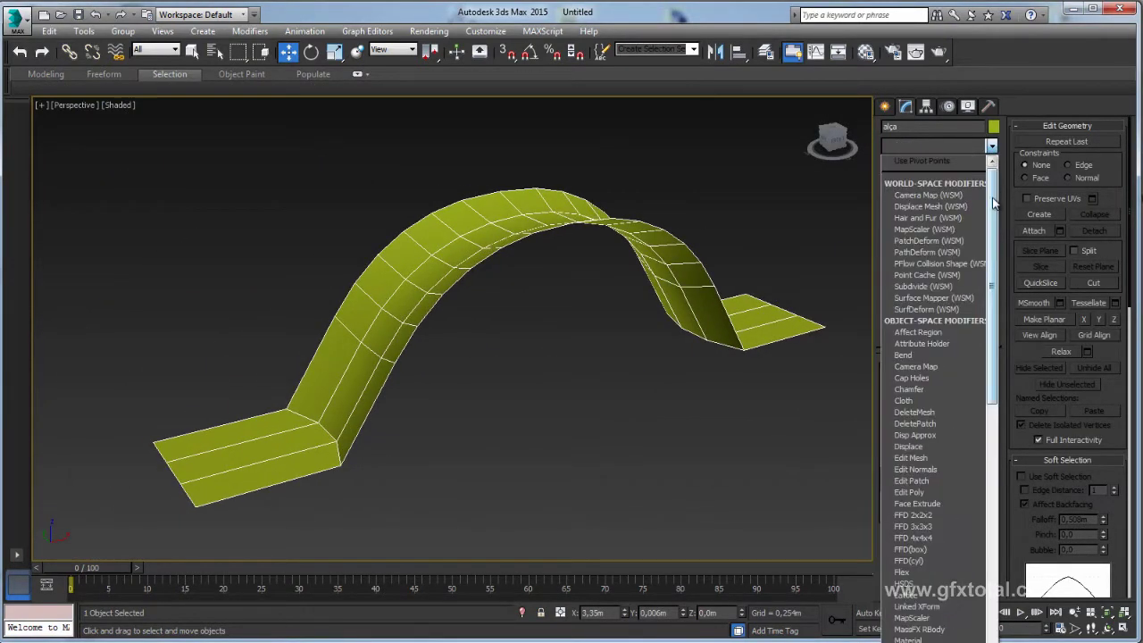
pyautogui.scroll(-10, 972, 466)
pyautogui.scroll(-5, 957, 562)
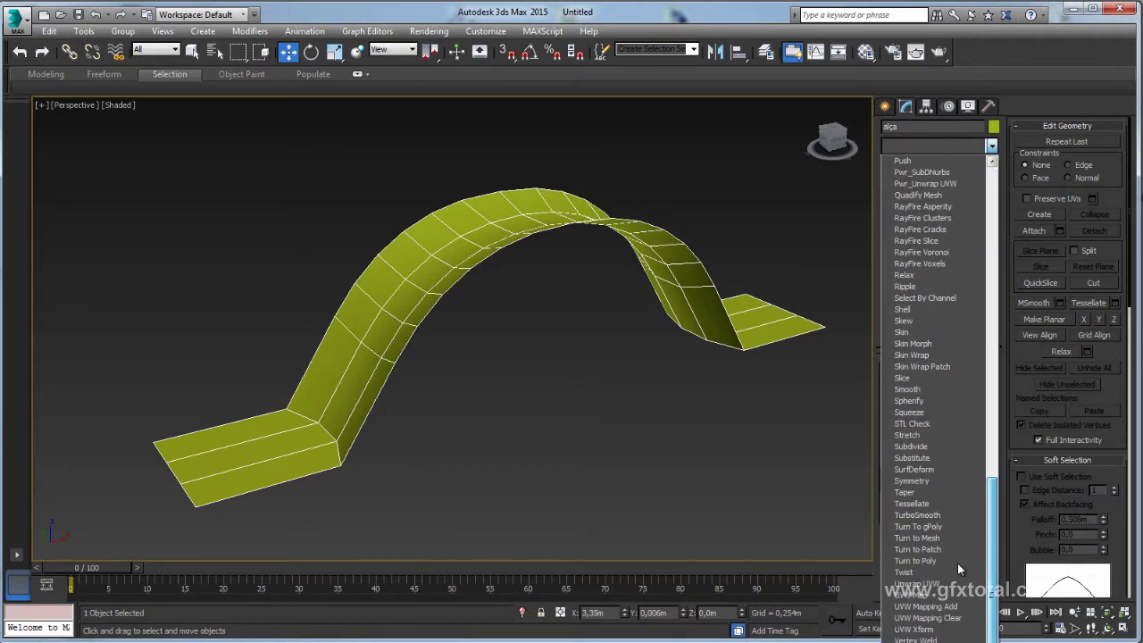
pyautogui.click(903, 309)
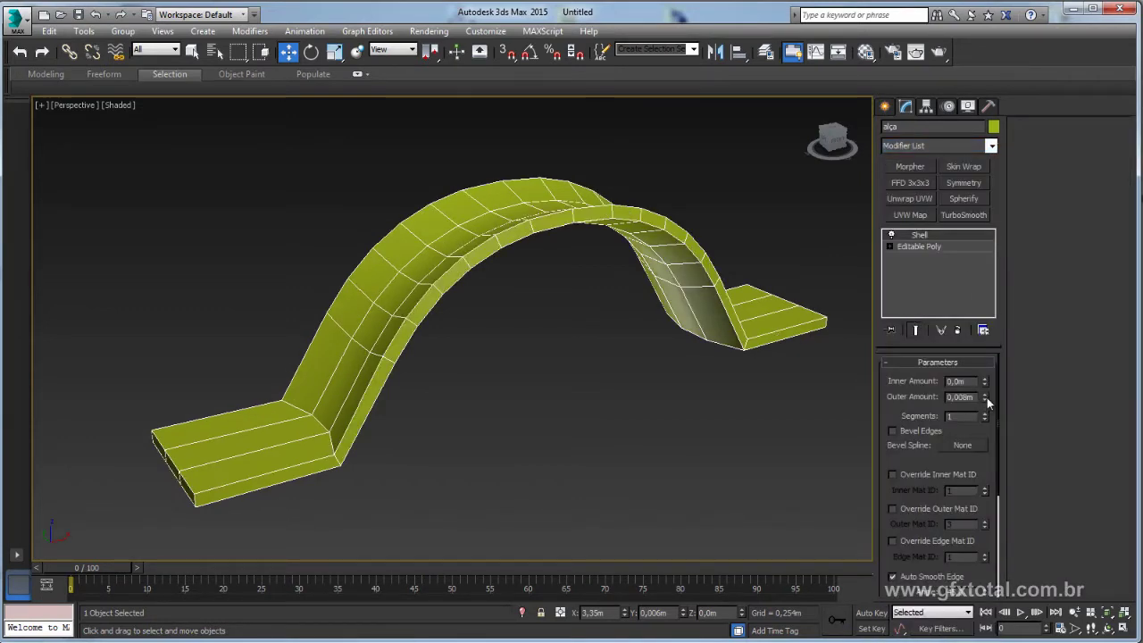
# Set the Shell's Outer Amount to 0.004m and convert the handle to Editable Poly
pyautogui.moveTo(984, 398); pyautogui.dragTo(986, 415)
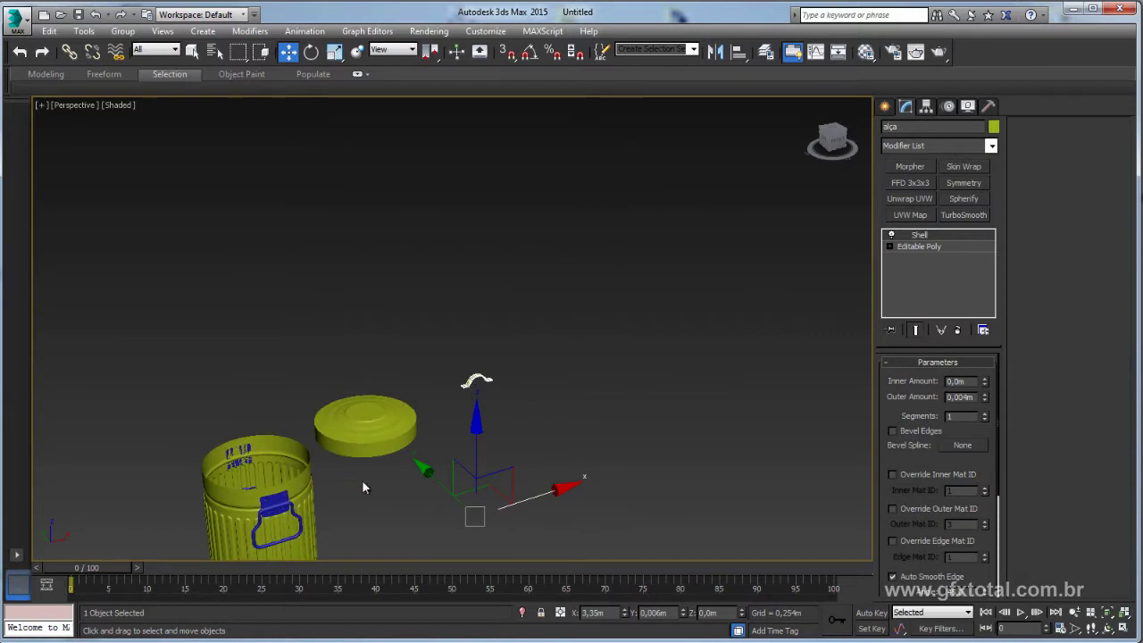
pyautogui.scroll(2, 393, 460)
pyautogui.scroll(3, 442, 420)
pyautogui.scroll(3, 500, 375)
pyautogui.scroll(3, 554, 352)
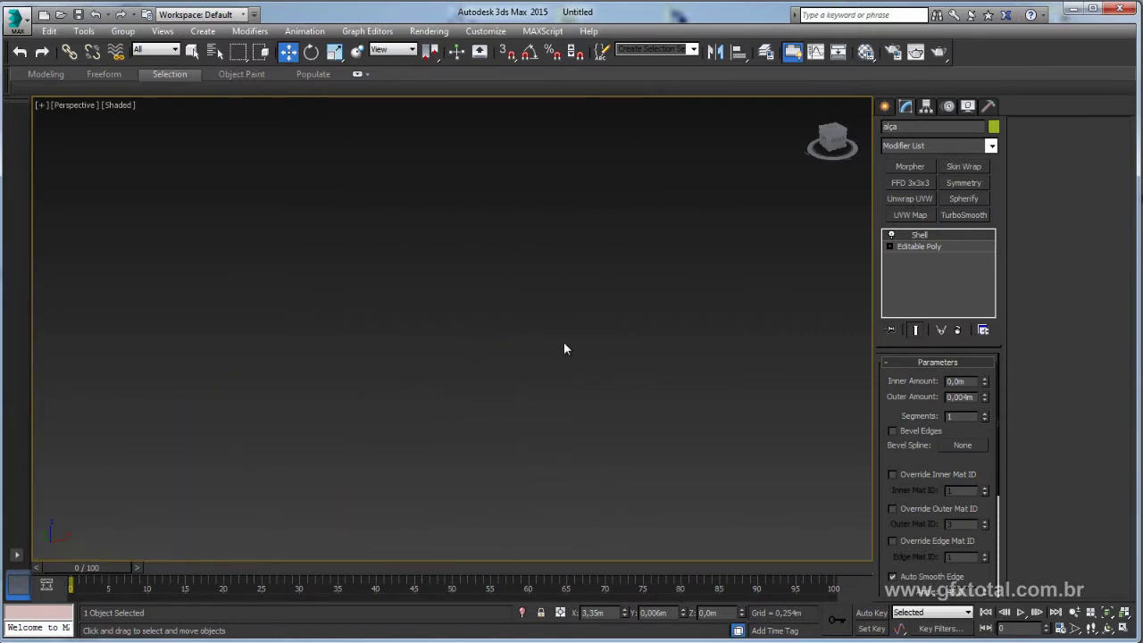
pyautogui.scroll(-5, 567, 348)
pyautogui.scroll(2, 572, 355)
pyautogui.scroll(3, 595, 368)
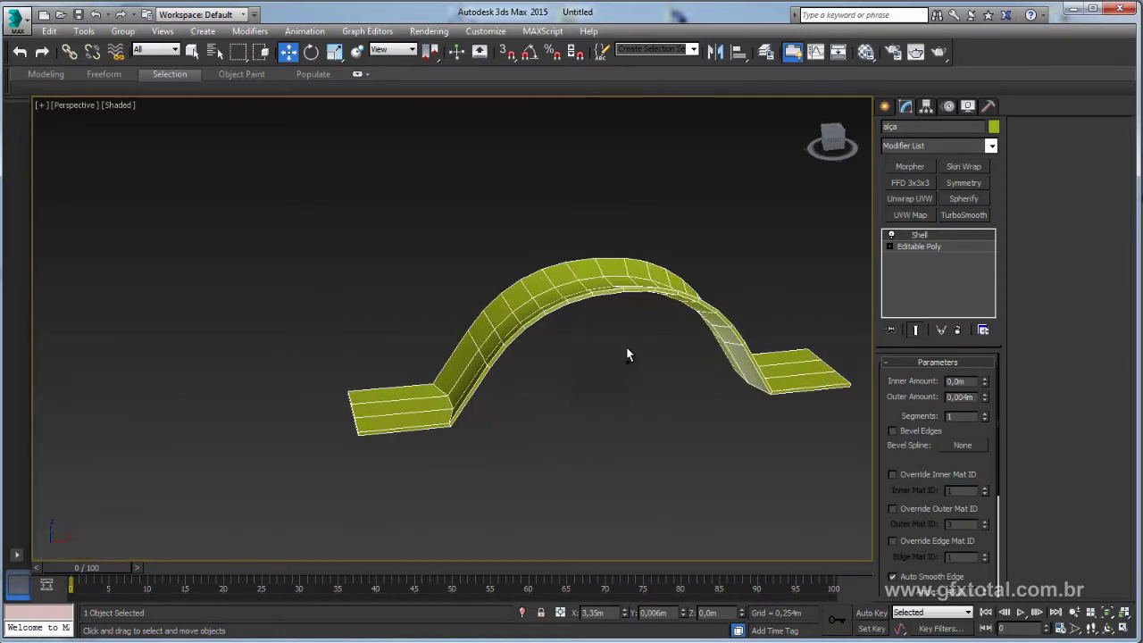
pyautogui.click(985, 394)
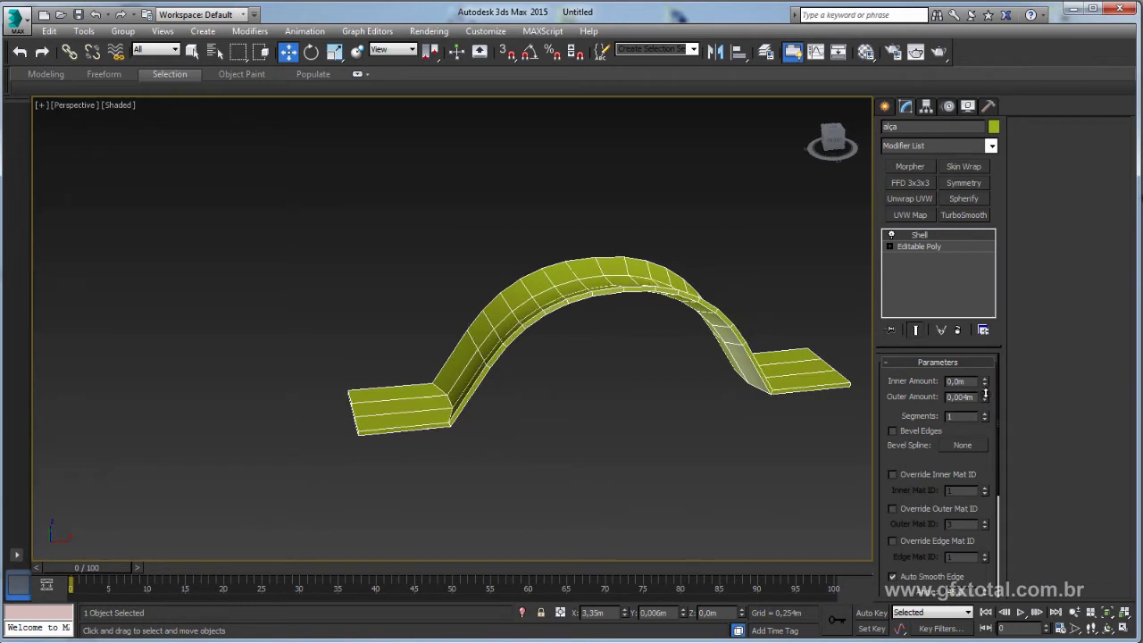
pyautogui.rightClick(567, 285)
# Convert the handle to editable poly and select the edges across both flat ends
pyautogui.click(768, 438)
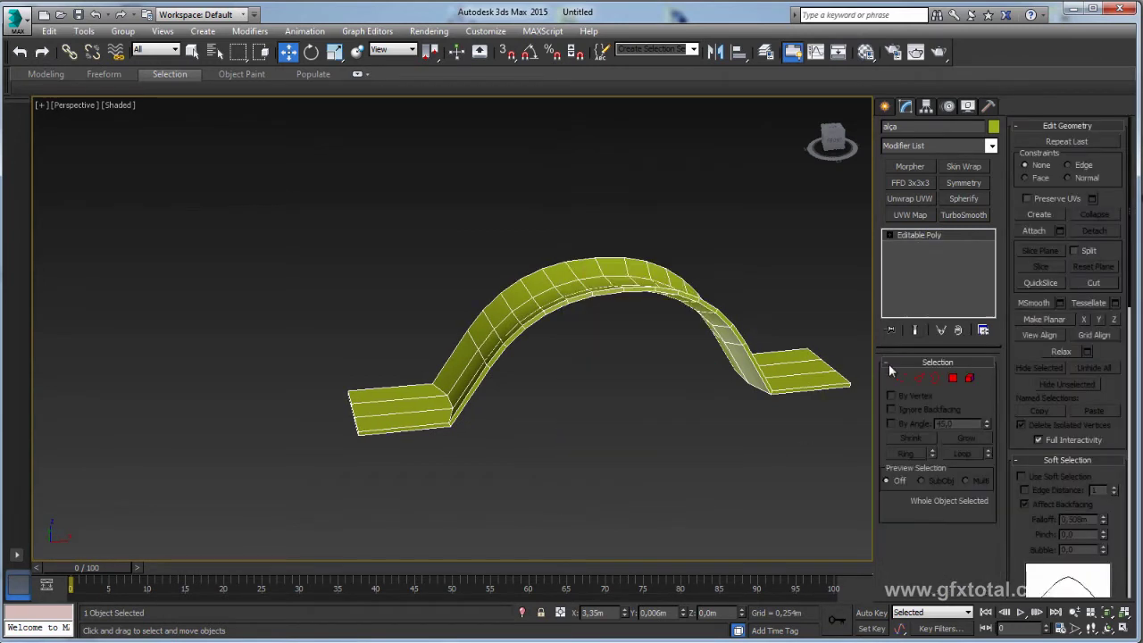
pyautogui.click(919, 377)
pyautogui.keyDown('alt'); pyautogui.moveTo(768, 393); pyautogui.dragTo(793, 392, button='middle'); pyautogui.keyUp('alt')
pyautogui.moveTo(817, 436); pyautogui.dragTo(806, 352)
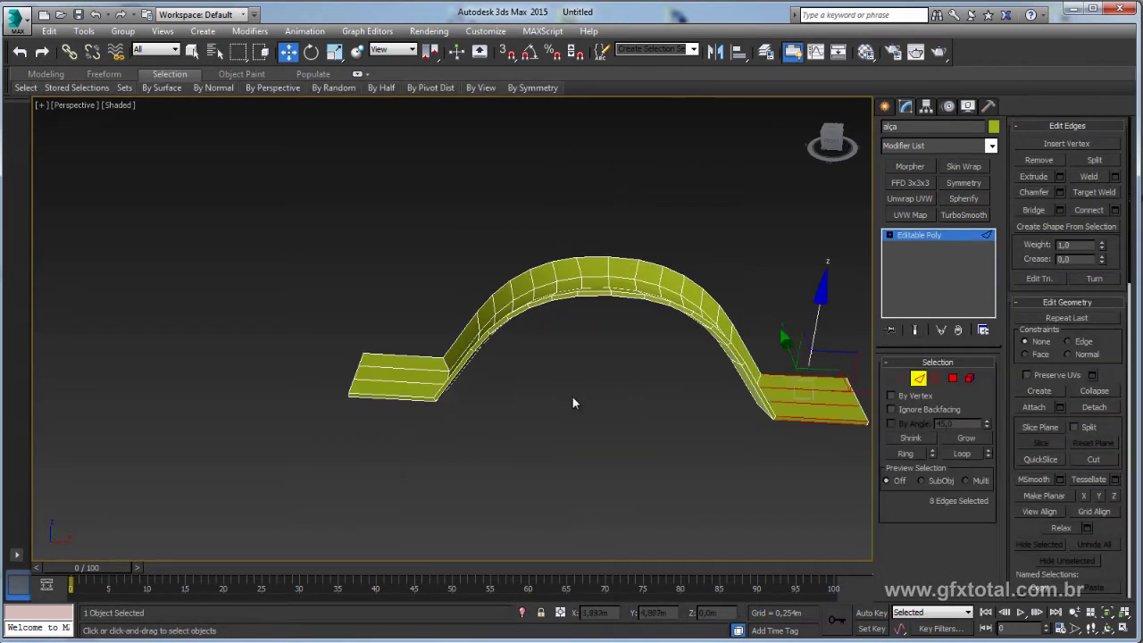
pyautogui.keyDown('ctrl'); pyautogui.moveTo(388, 328); pyautogui.dragTo(390, 330); pyautogui.keyUp('ctrl')
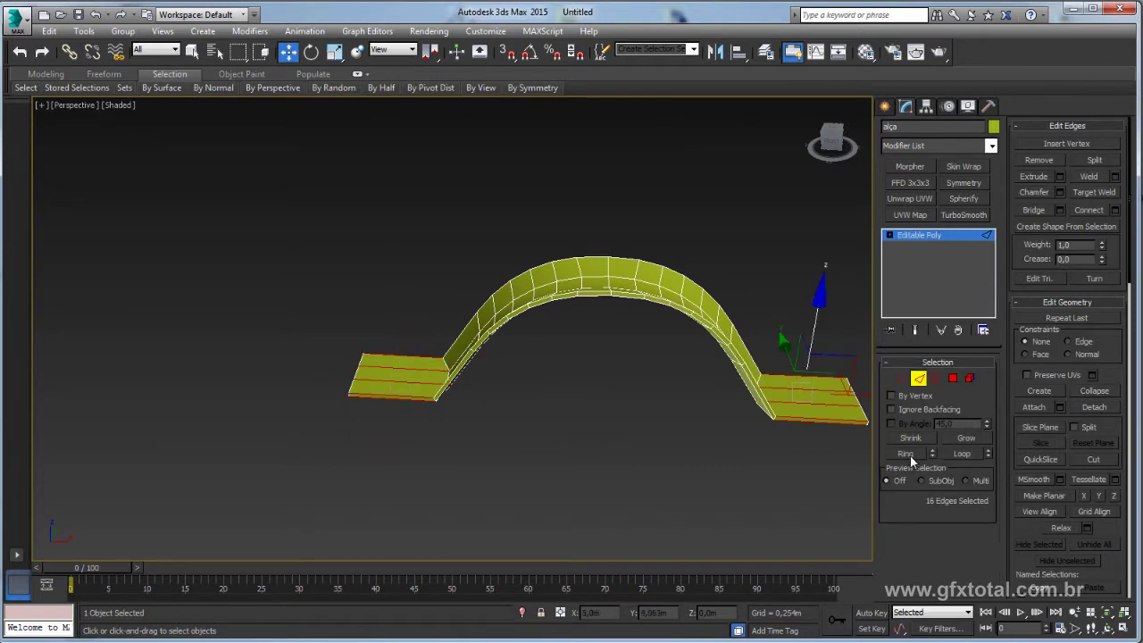
# Connect the end edges with 2 segments pinched to 85, then add TurboSmooth at 1 iteration
pyautogui.click(1114, 211)
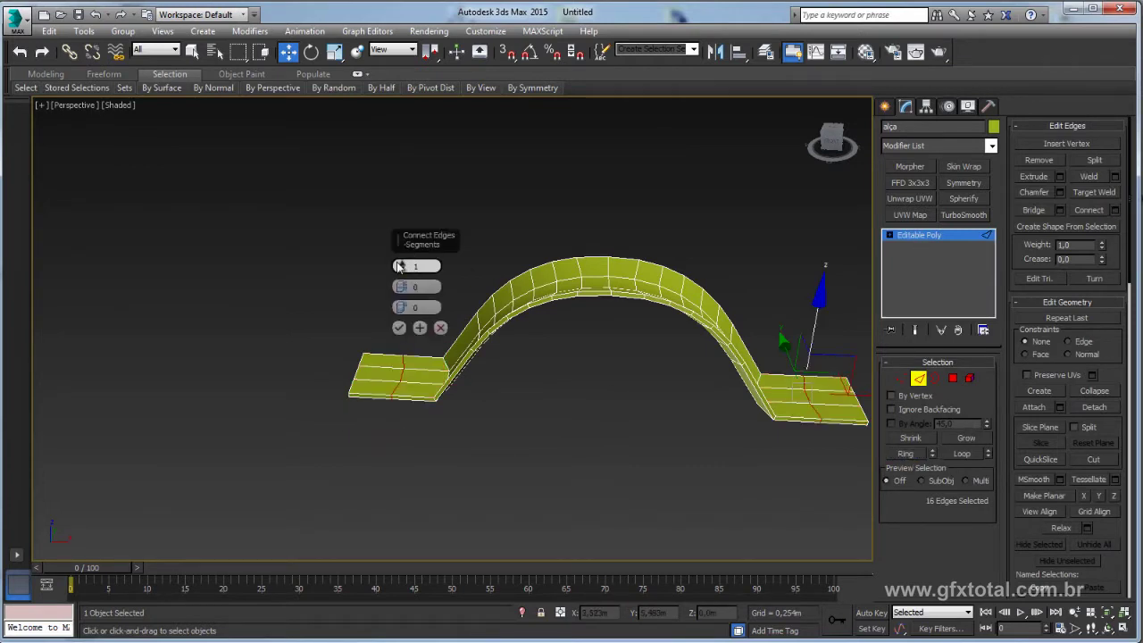
pyautogui.moveTo(402, 268); pyautogui.dragTo(402, 263)
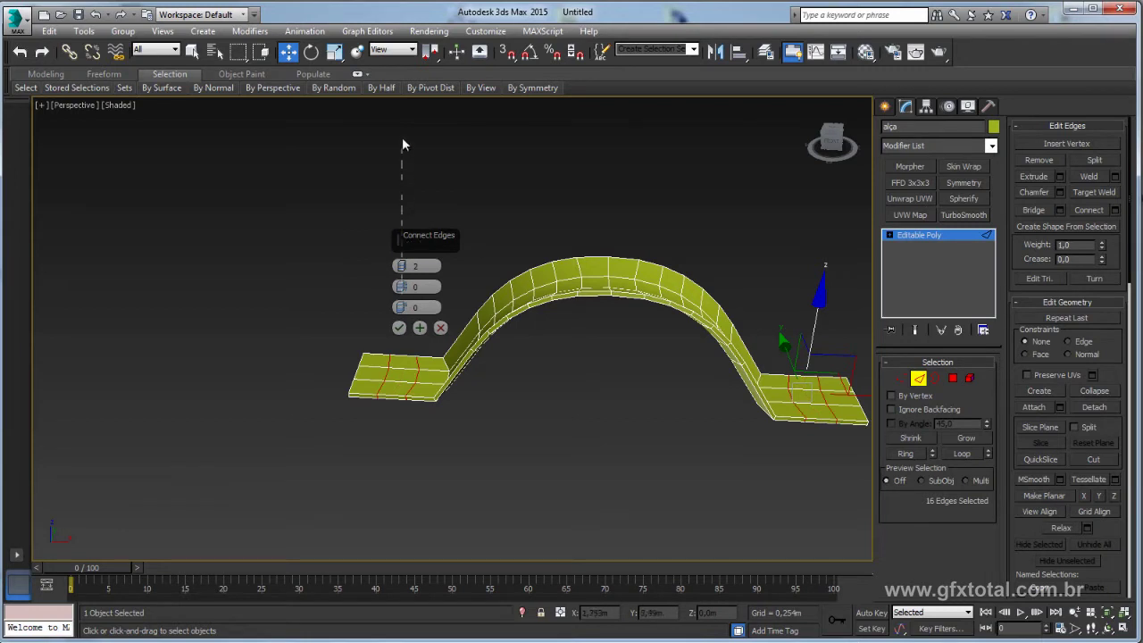
pyautogui.moveTo(401, 145)
pyautogui.mouseDown()
pyautogui.moveTo(400, 277)
pyautogui.moveTo(396, 234)
pyautogui.mouseUp()
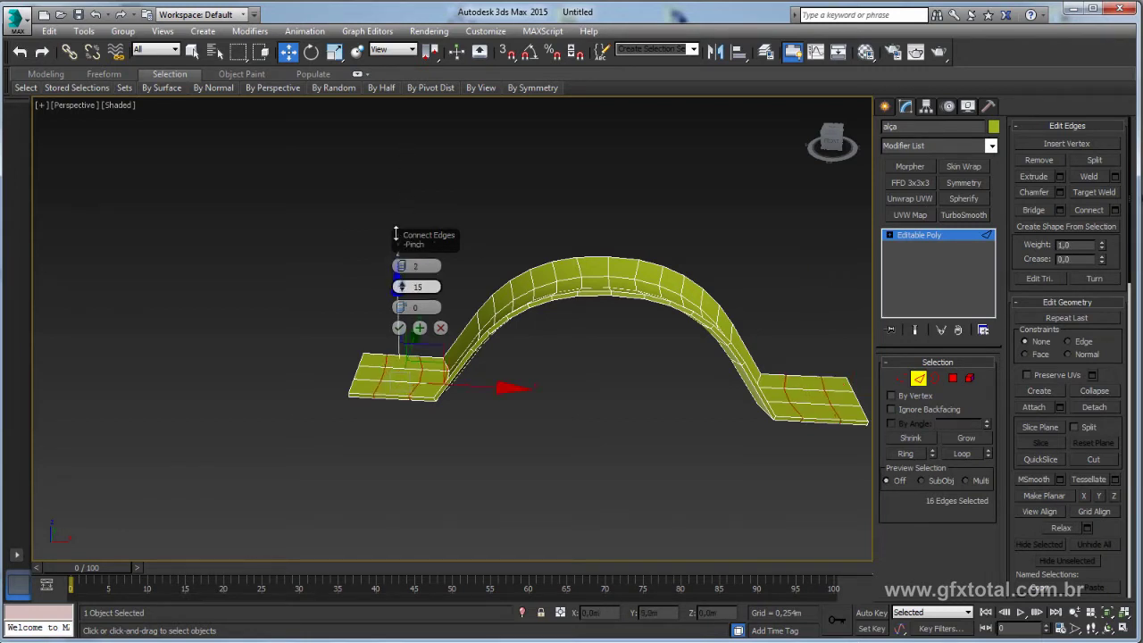
pyautogui.moveTo(396, 64); pyautogui.dragTo(394, 34)
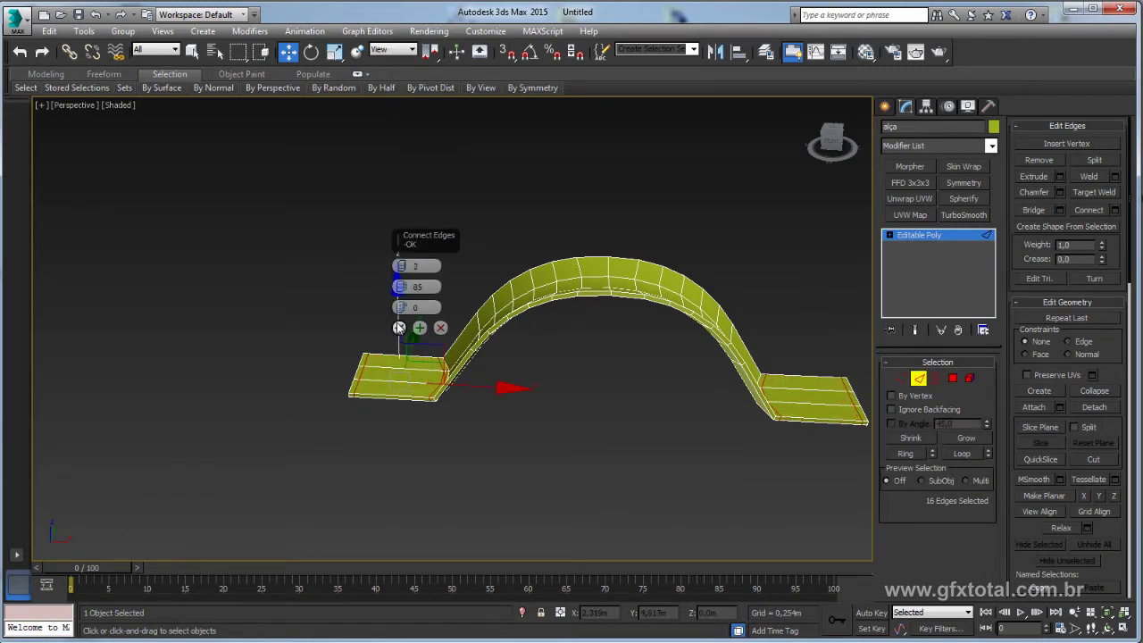
pyautogui.click(399, 328)
pyautogui.click(920, 234)
pyautogui.click(964, 214)
# Select the handle strip and isolate it so only the handle shows in the view
pyautogui.keyDown('alt'); pyautogui.moveTo(671, 258); pyautogui.dragTo(620, 267, button='middle'); pyautogui.keyUp('alt')
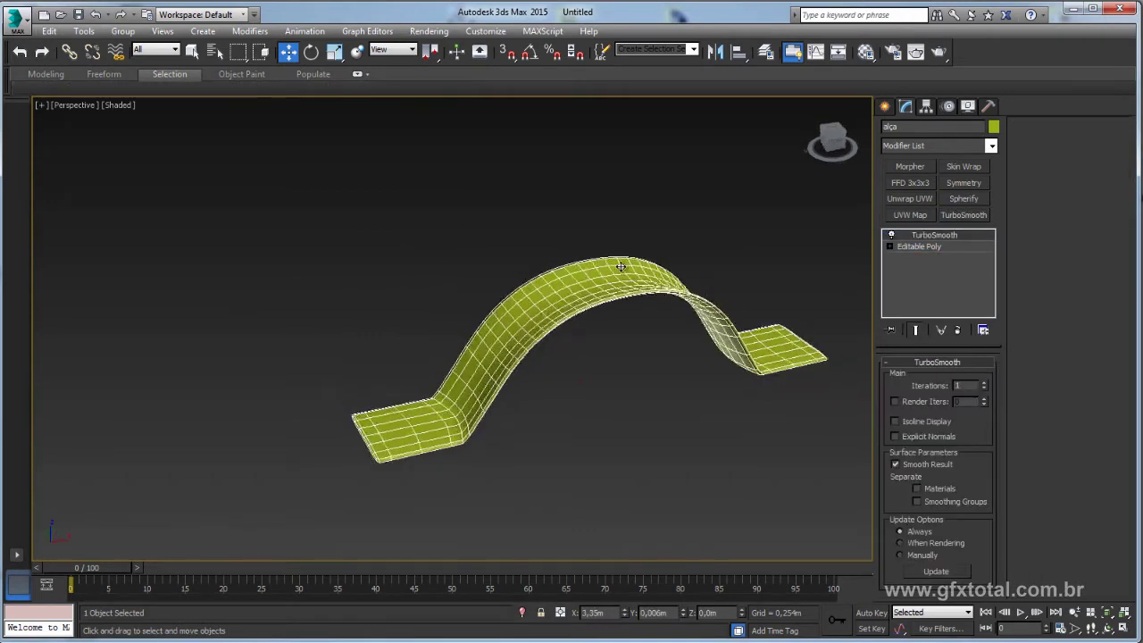
pyautogui.click(601, 317)
pyautogui.rightClick(611, 380)
pyautogui.click(651, 329)
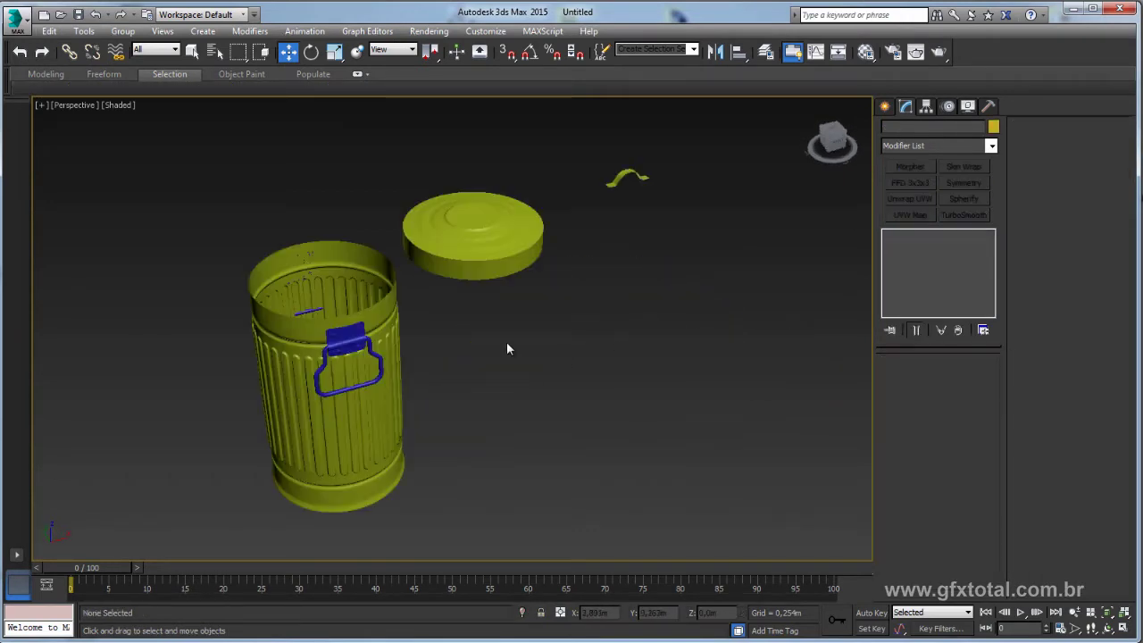
pyautogui.click(644, 183)
pyautogui.hotkey('alt', 'q')
pyautogui.scroll(5, 517, 348)
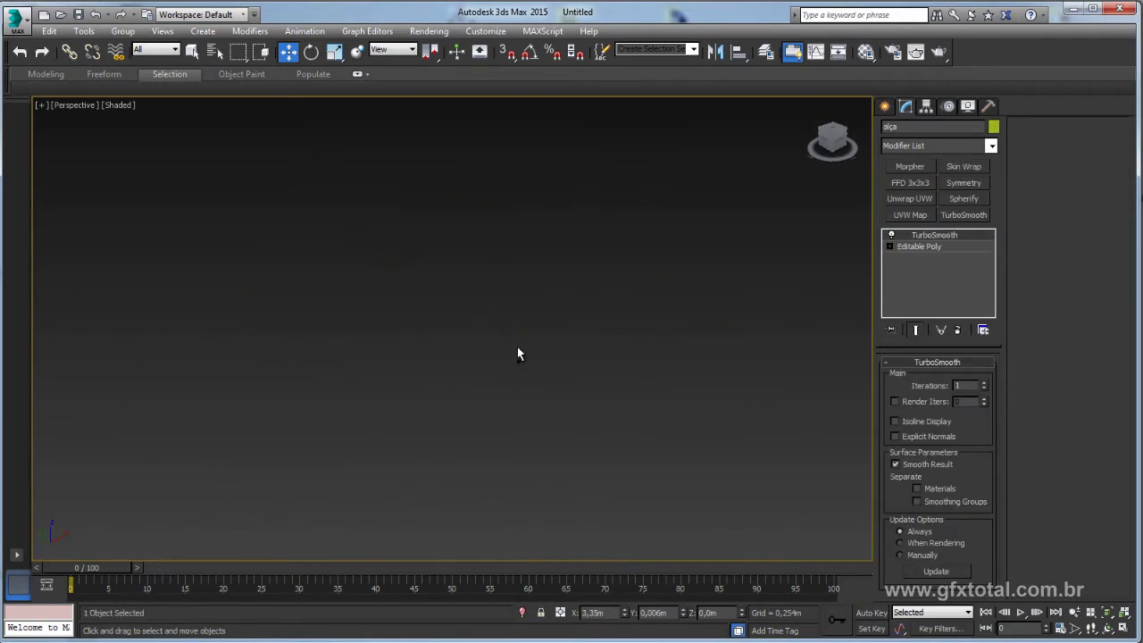
pyautogui.scroll(-5, 514, 360)
pyautogui.moveTo(512, 362); pyautogui.dragTo(532, 347, button='middle')
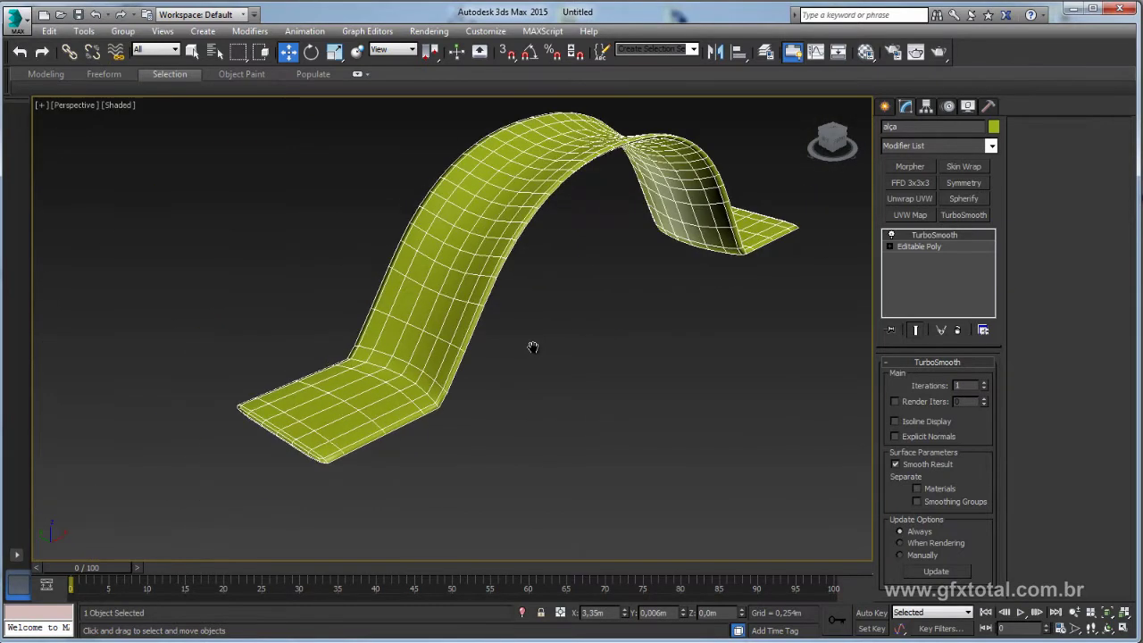
# In the handle's editable poly, select the ring of crosswise edges at the top of the arch
pyautogui.click(927, 246)
pyautogui.click(919, 379)
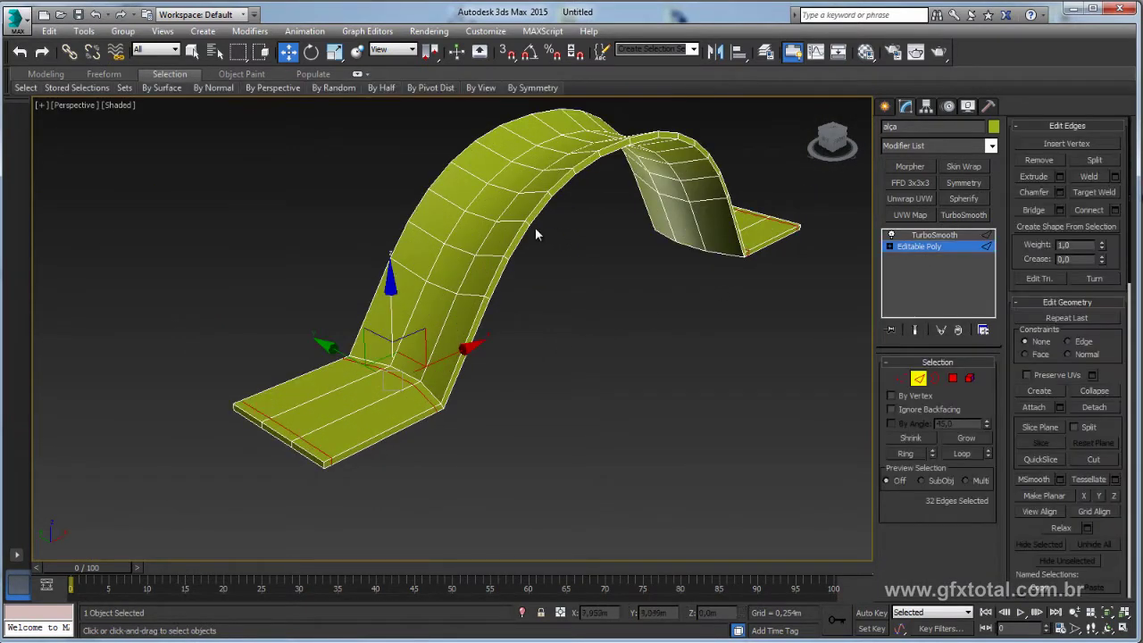
pyautogui.click(527, 222)
pyautogui.scroll(5, 527, 223)
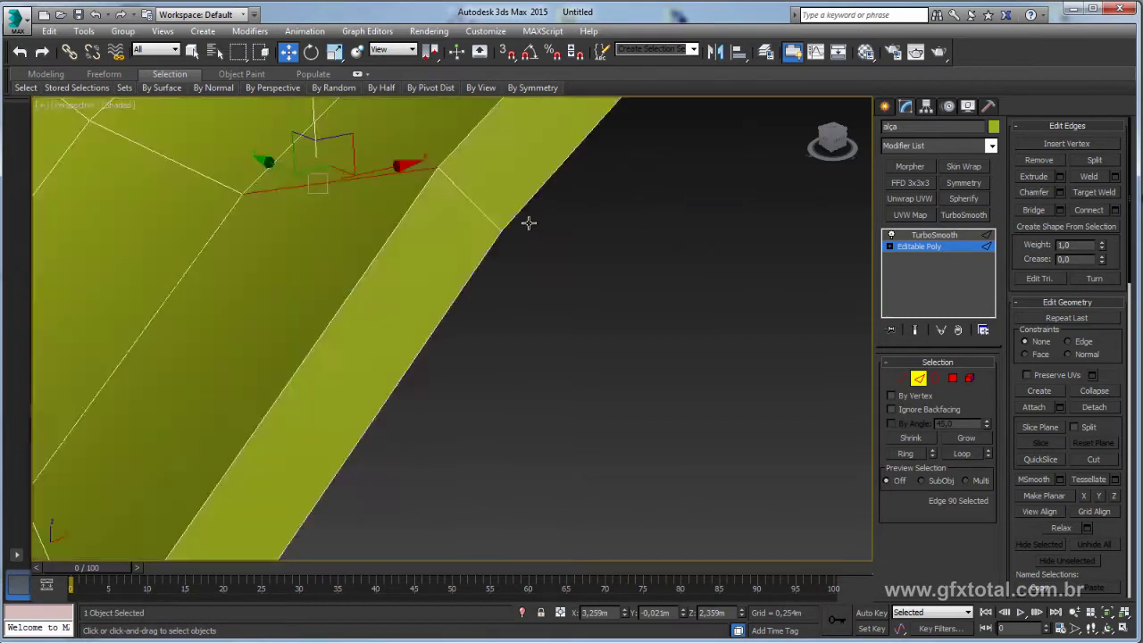
pyautogui.scroll(-5, 528, 225)
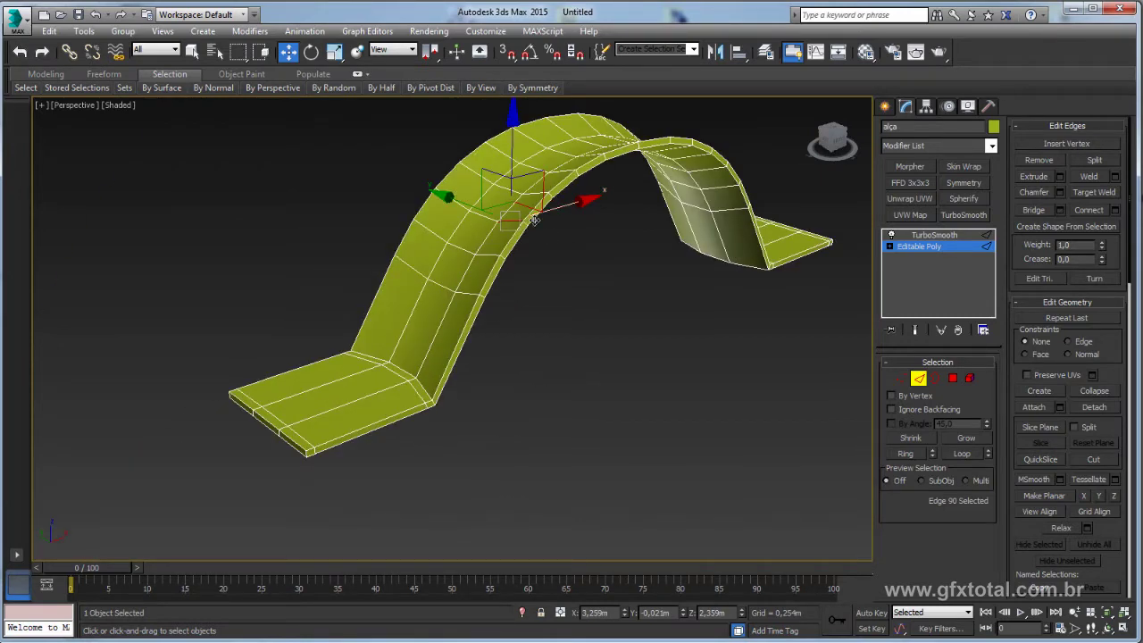
pyautogui.click(527, 225)
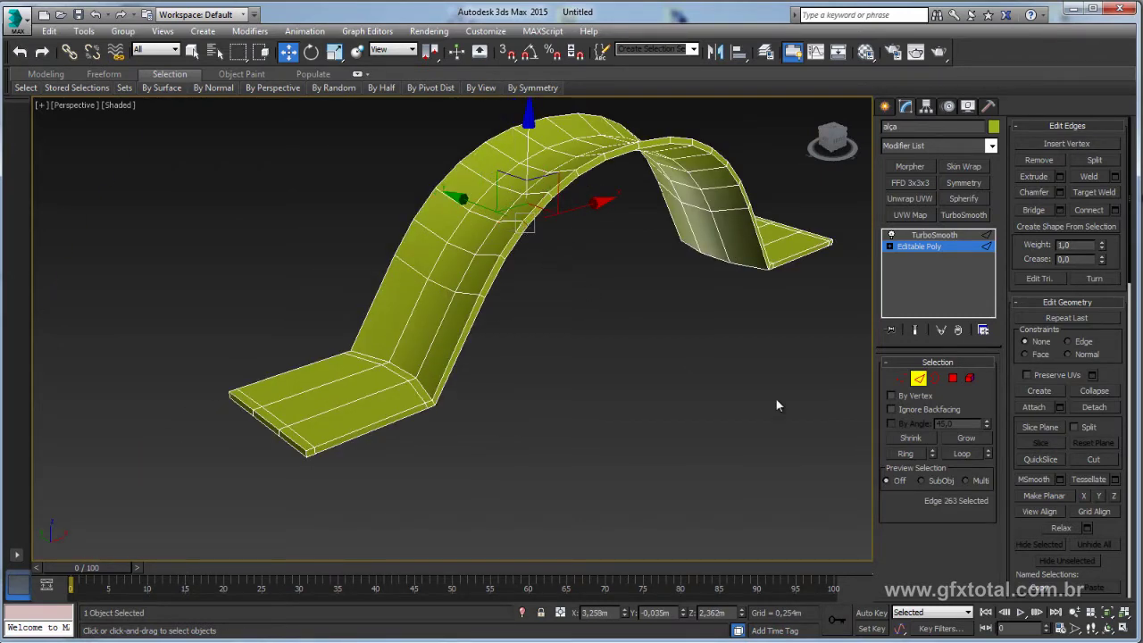
pyautogui.click(904, 453)
# Connect the edge ring with 2 loops pinched to 34, then return to the TurboSmoothed handle
pyautogui.click(1115, 211)
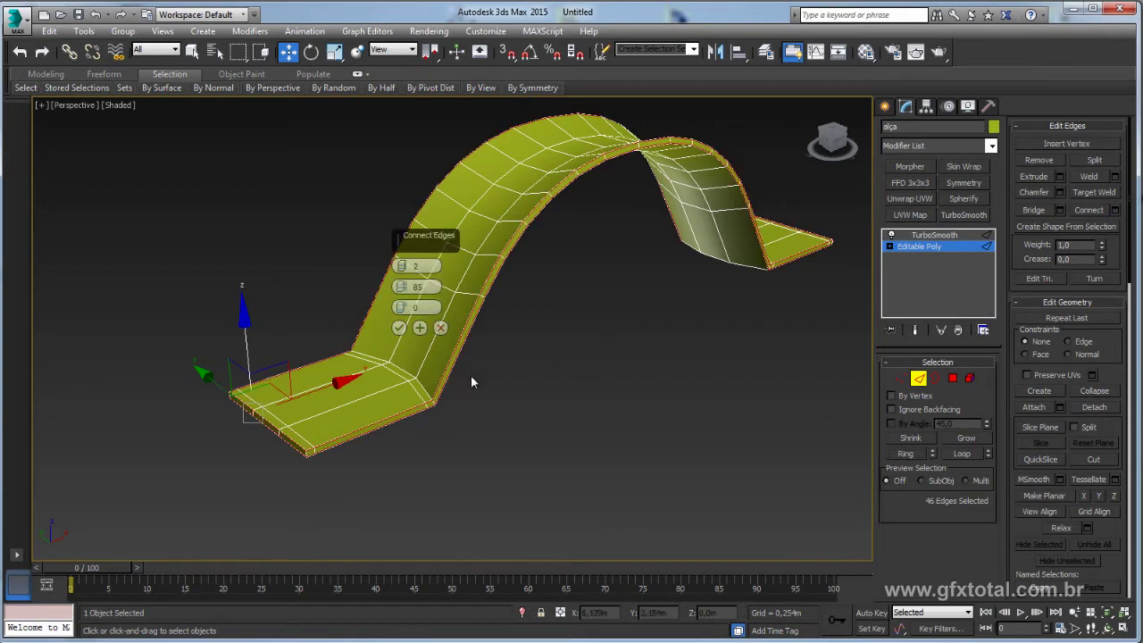
pyautogui.moveTo(413, 308); pyautogui.dragTo(409, 375)
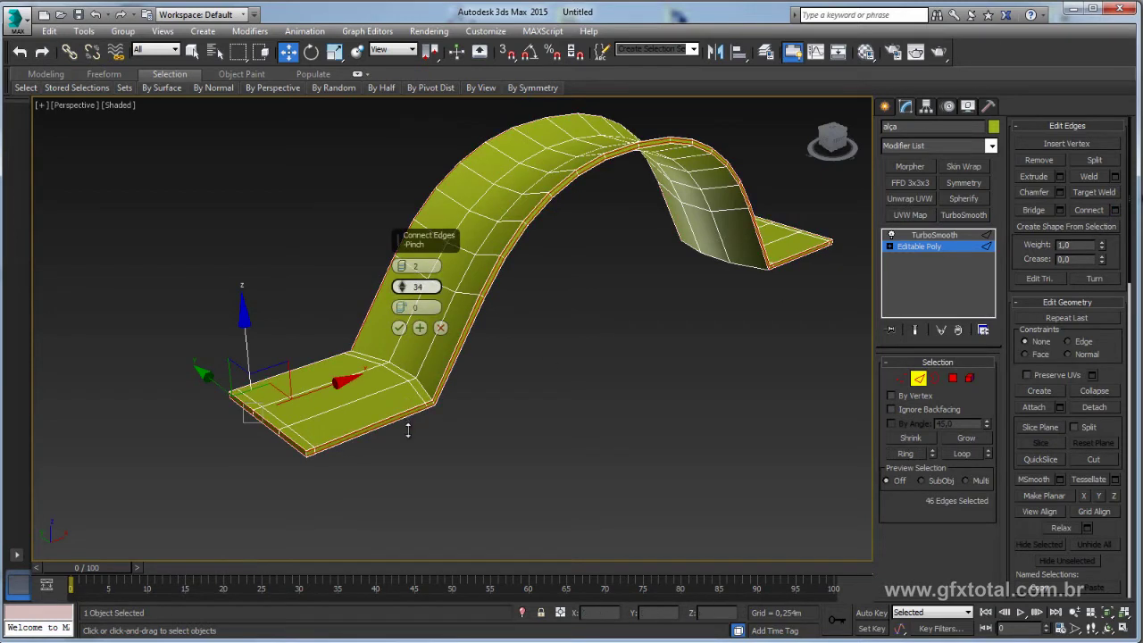
pyautogui.click(398, 328)
pyautogui.click(924, 247)
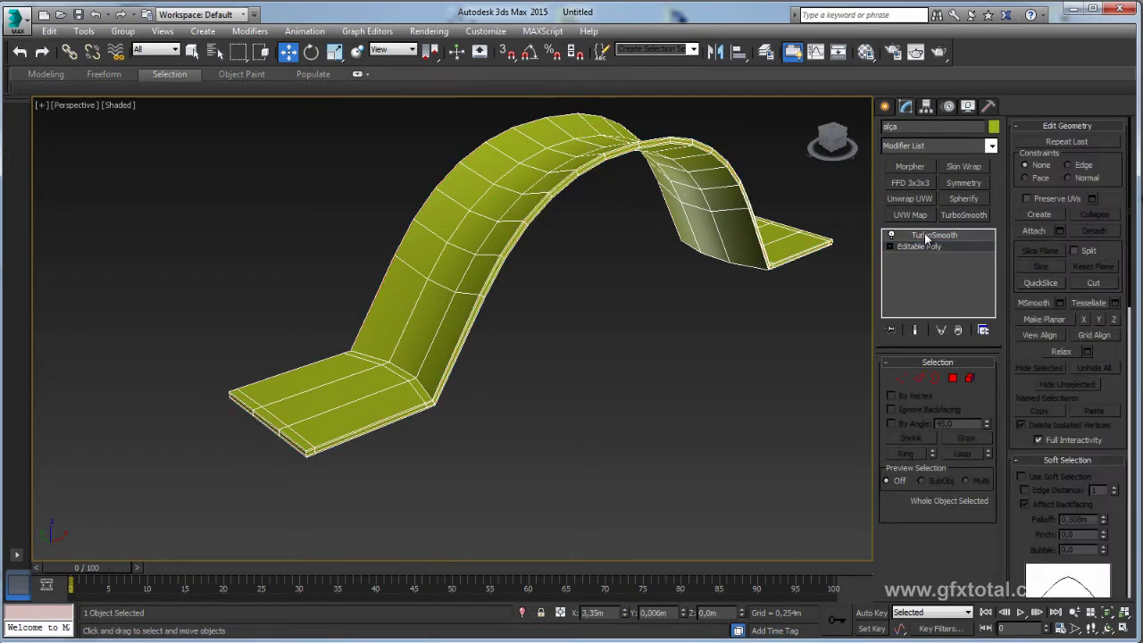
pyautogui.click(934, 235)
pyautogui.click(683, 308)
pyautogui.moveTo(675, 348)
pyautogui.keyDown('alt'); pyautogui.mouseDown(button='middle')
pyautogui.moveTo(646, 479)
pyautogui.moveTo(702, 250)
pyautogui.moveTo(644, 377)
pyautogui.mouseUp(button='middle'); pyautogui.keyUp('alt')
# Zoom out to the full scene, select the handle, and align it to the lid tampa
pyautogui.scroll(-5, 648, 366)
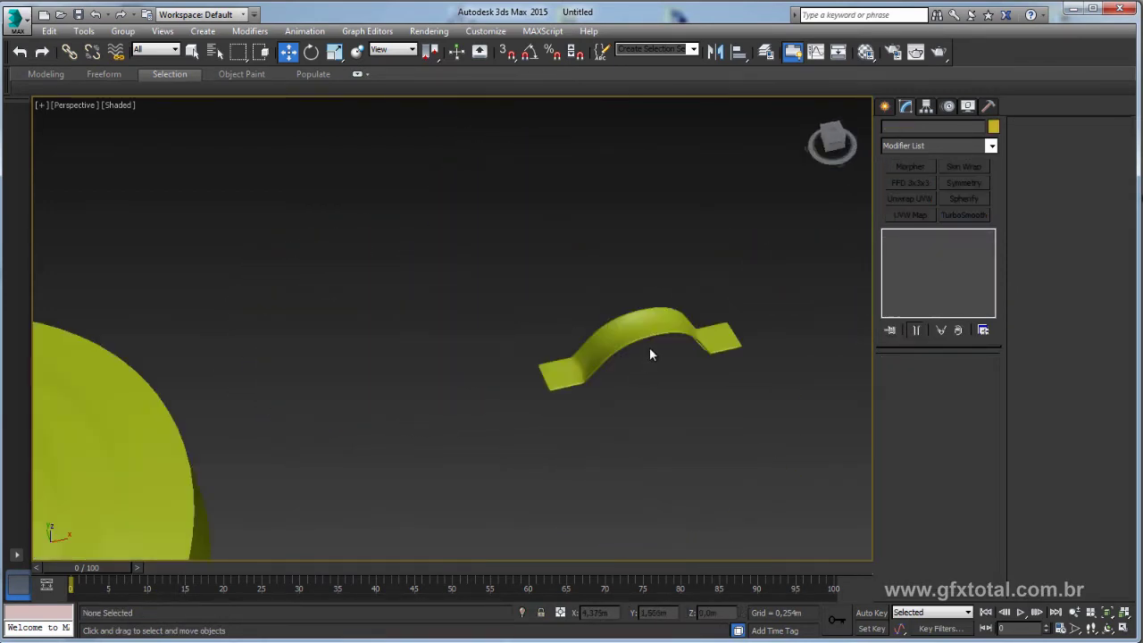
pyautogui.click(657, 317)
pyautogui.scroll(-3, 658, 357)
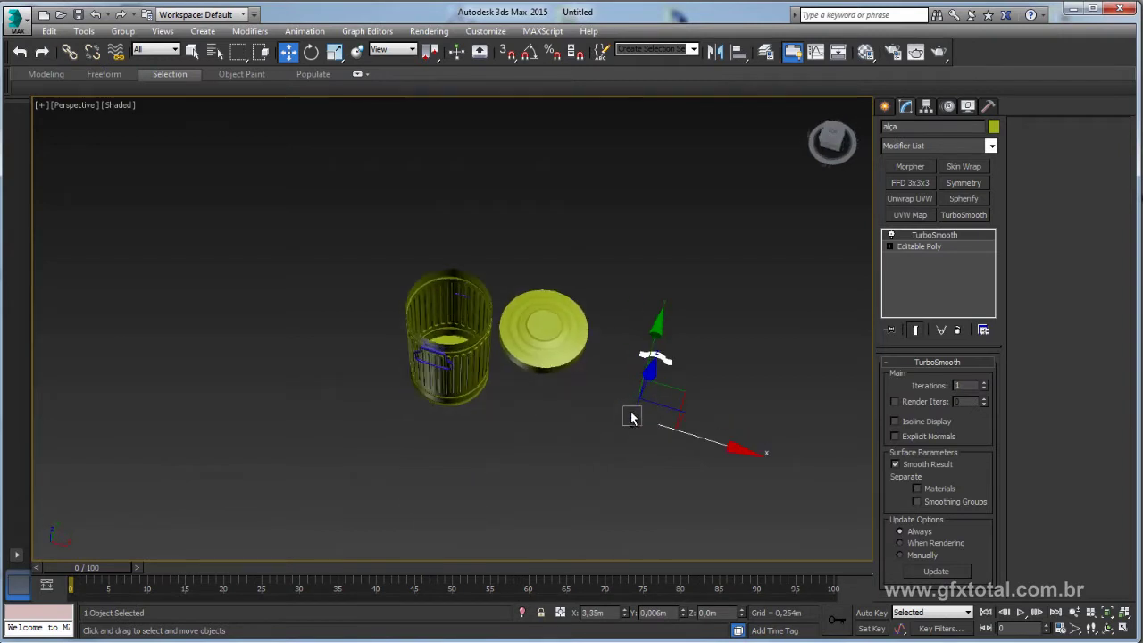
pyautogui.click(739, 51)
pyautogui.click(572, 326)
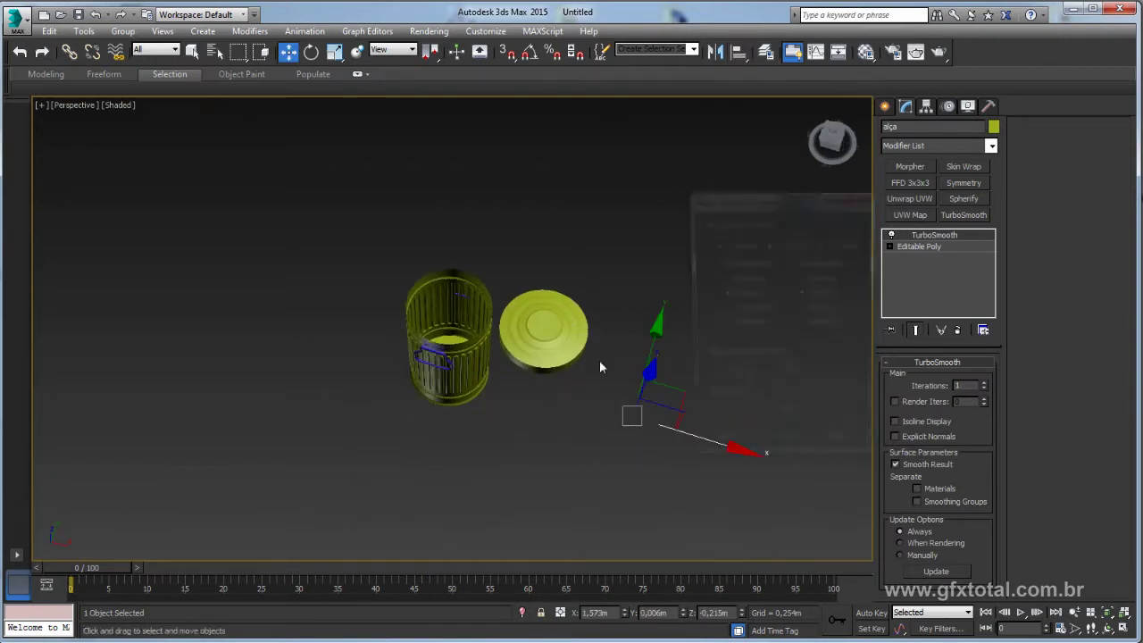
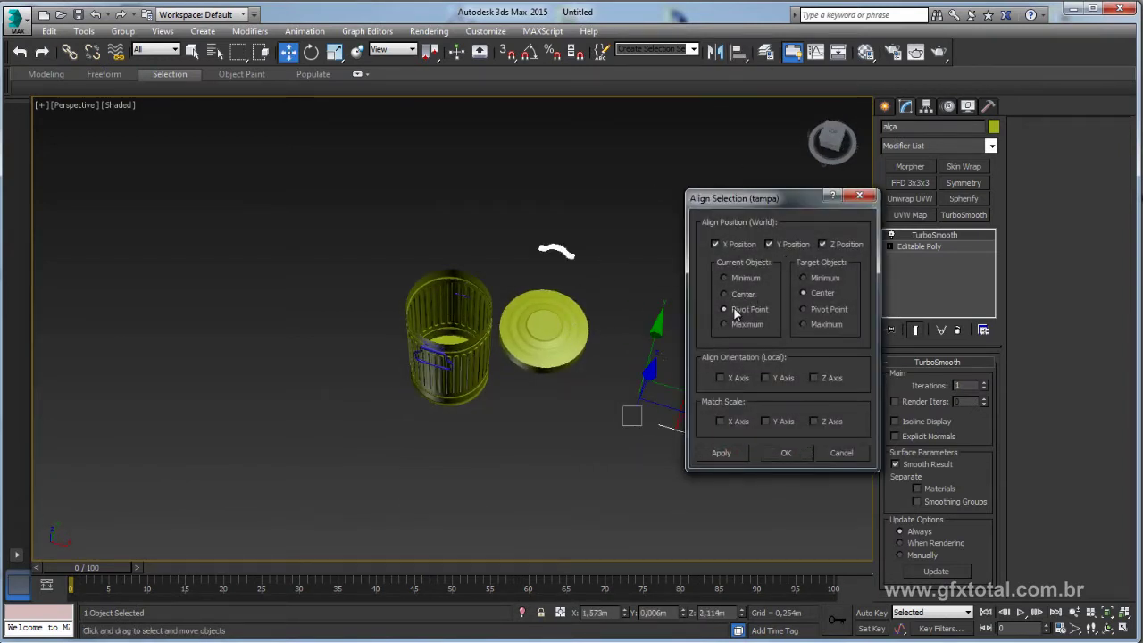
# Apply the alignment so the lid handle sits centered on top of the lid
pyautogui.click(786, 453)
pyautogui.press('z')
pyautogui.scroll(-3, 592, 375)
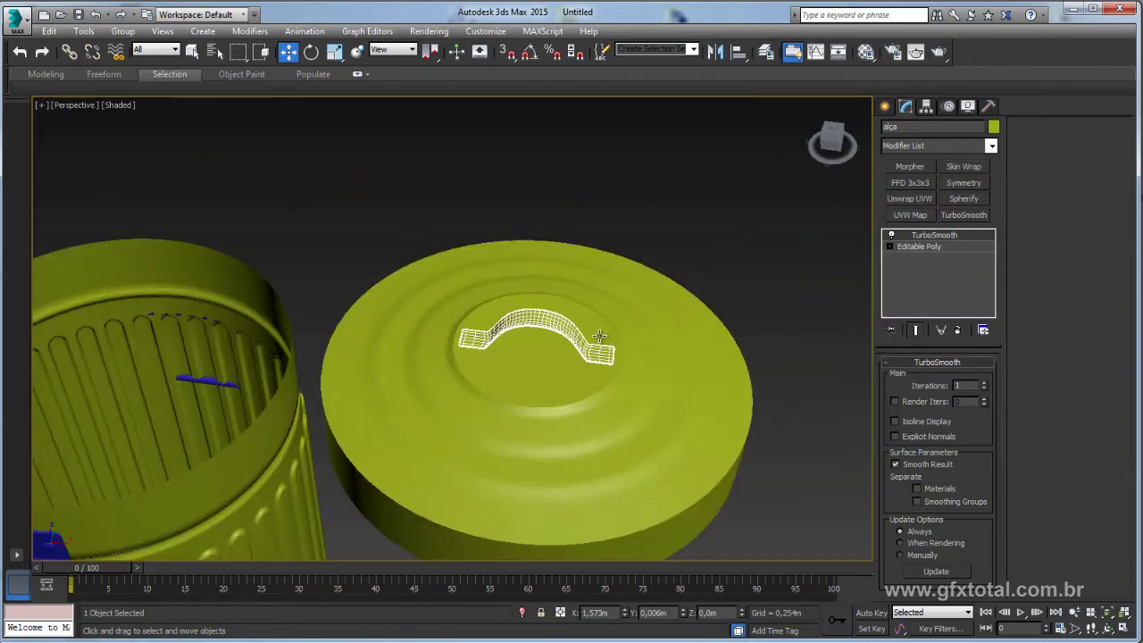
pyautogui.moveTo(592, 375)
pyautogui.keyDown('alt'); pyautogui.mouseDown(button='middle')
pyautogui.moveTo(617, 322)
pyautogui.moveTo(662, 363)
pyautogui.moveTo(608, 382)
pyautogui.mouseUp(button='middle'); pyautogui.keyUp('alt')
pyautogui.scroll(-3, 607, 383)
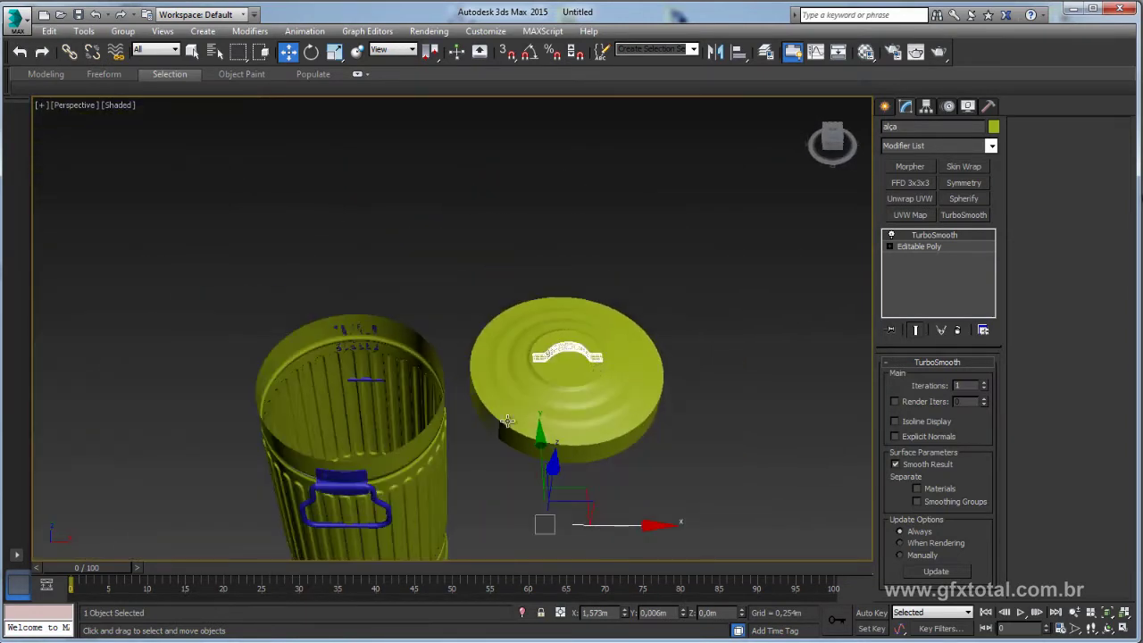
pyautogui.keyDown('alt'); pyautogui.moveTo(510, 420); pyautogui.dragTo(411, 416, button='middle'); pyautogui.keyUp('alt')
# Clone one rivet from the side handle up onto the lid as new object Object001
pyautogui.click(408, 403)
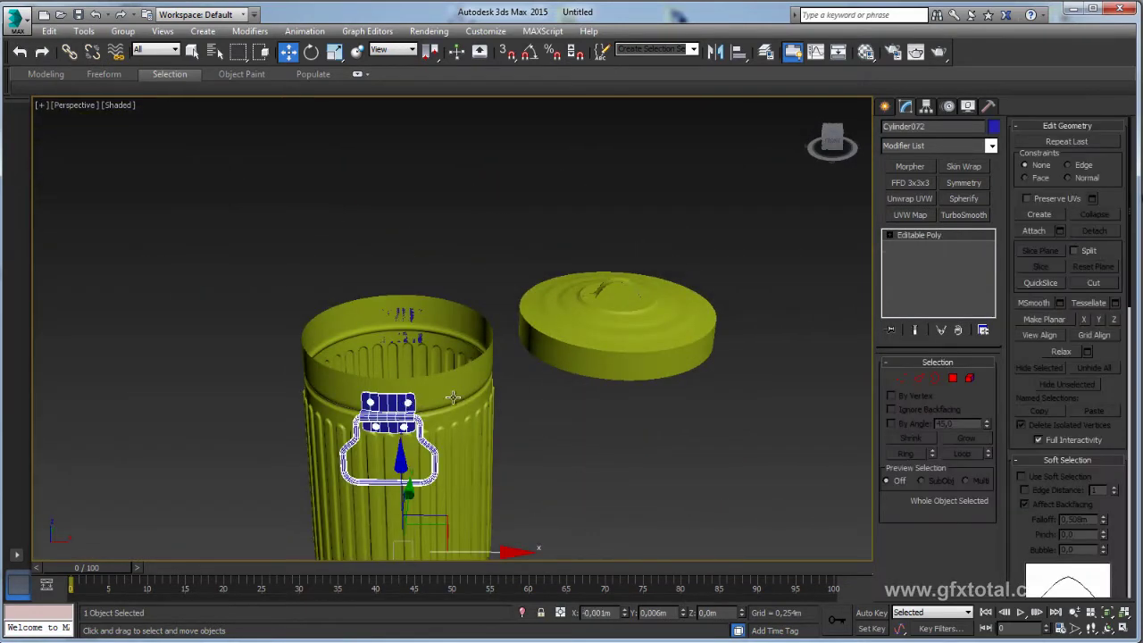
pyautogui.click(968, 378)
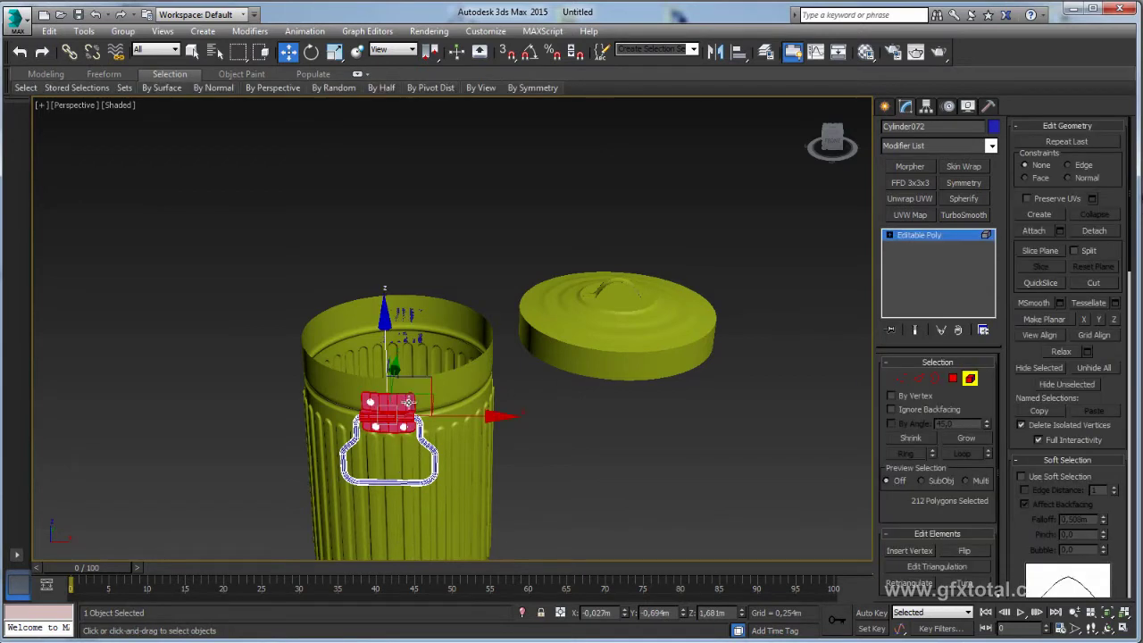
pyautogui.keyDown('shift'); pyautogui.moveTo(469, 341); pyautogui.dragTo(652, 259); pyautogui.keyUp('shift')
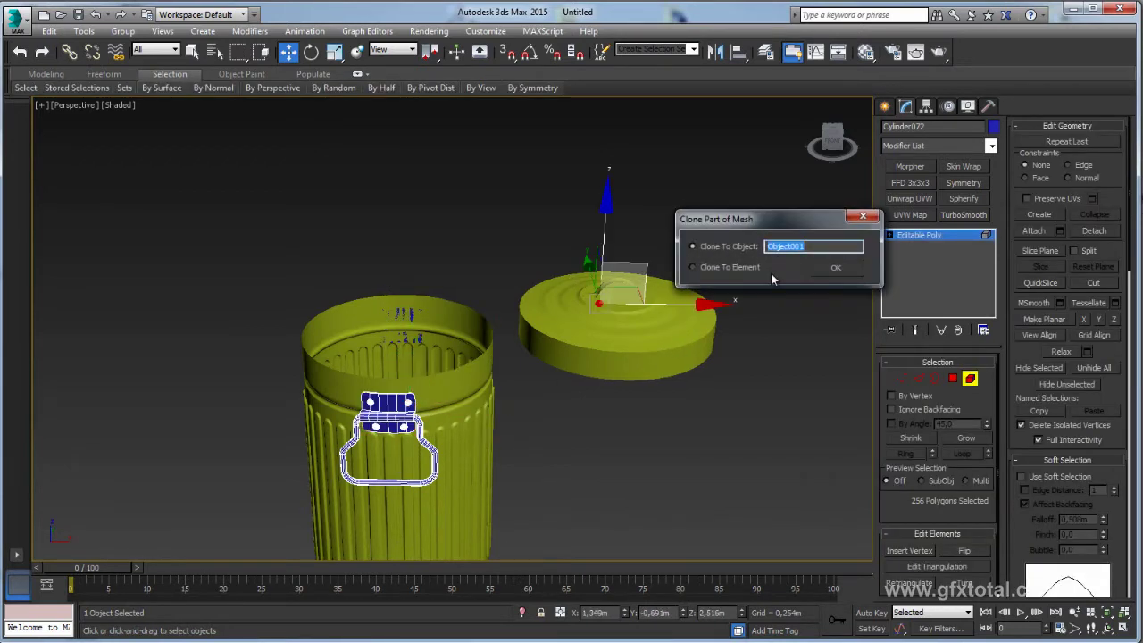
pyautogui.click(836, 270)
pyautogui.press('6')
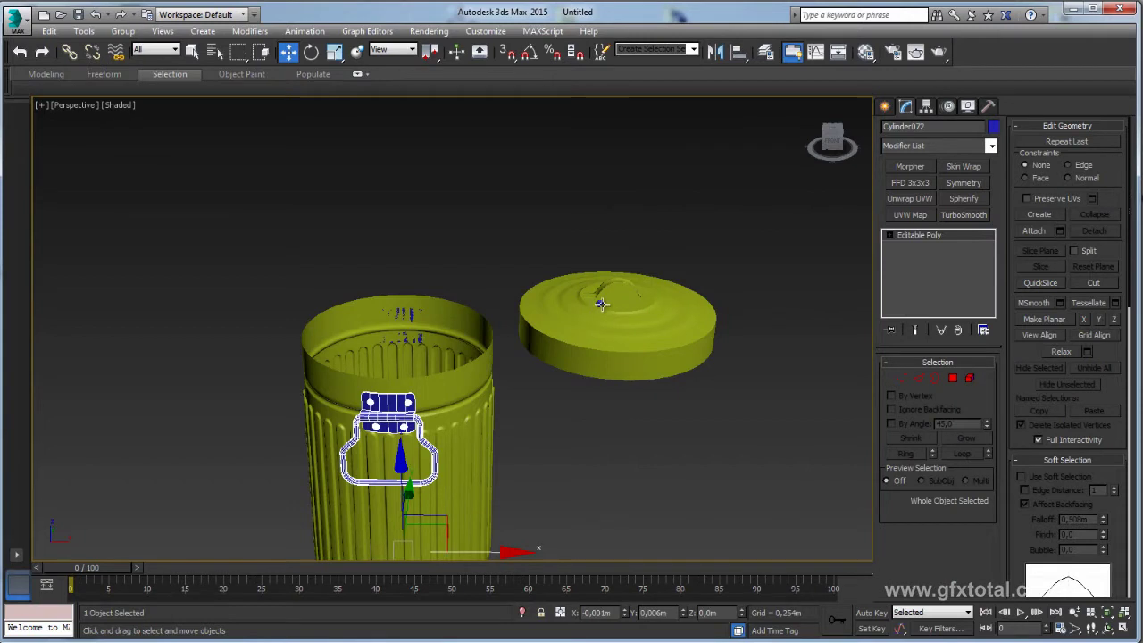
pyautogui.click(602, 304)
pyautogui.scroll(3, 602, 303)
# Center the copied rivet's pivot on the object using Affect Pivot Only
pyautogui.click(926, 106)
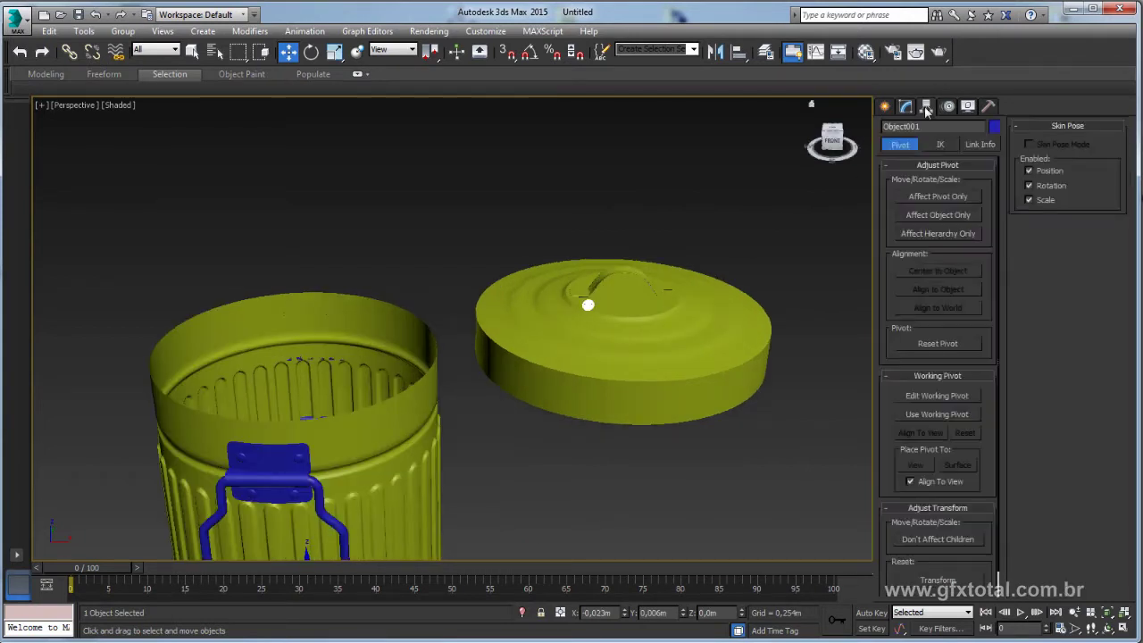
pyautogui.click(941, 197)
pyautogui.click(948, 268)
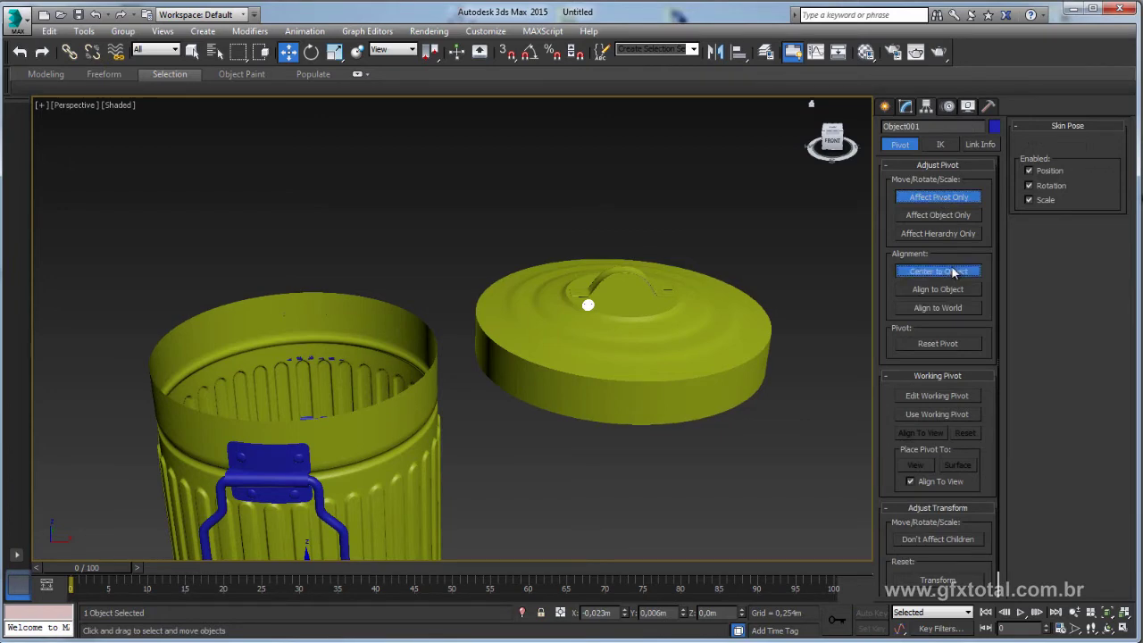
pyautogui.click(938, 198)
# Lower the rivet onto the foot at one end of the lid handle
pyautogui.keyDown('alt'); pyautogui.moveTo(766, 241); pyautogui.dragTo(735, 251, button='middle'); pyautogui.keyUp('alt')
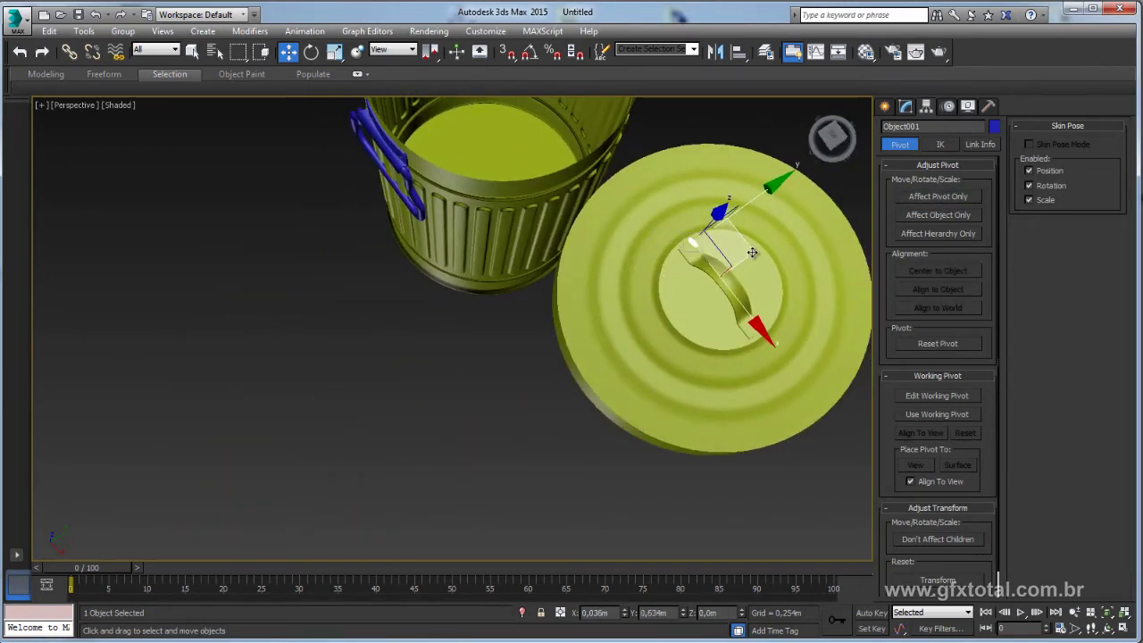
pyautogui.scroll(3, 741, 253)
pyautogui.scroll(3, 665, 258)
pyautogui.keyDown('alt'); pyautogui.moveTo(661, 259); pyautogui.dragTo(665, 189, button='middle'); pyautogui.keyUp('alt')
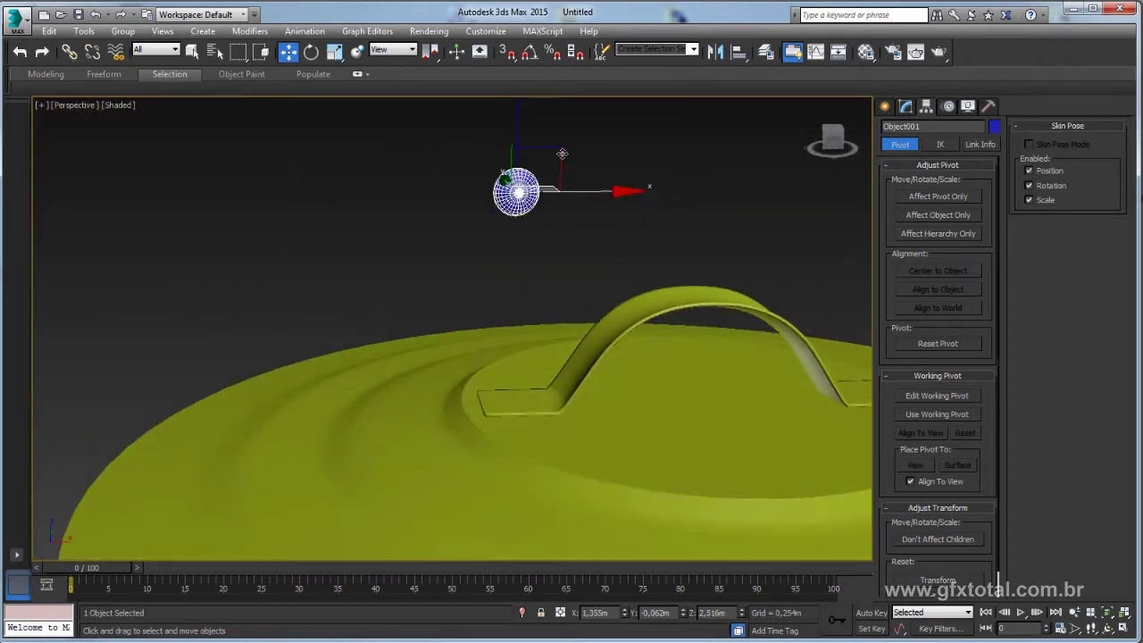
pyautogui.moveTo(563, 155); pyautogui.dragTo(558, 381)
pyautogui.keyDown('alt'); pyautogui.moveTo(558, 381); pyautogui.dragTo(536, 357, button='middle'); pyautogui.keyUp('alt')
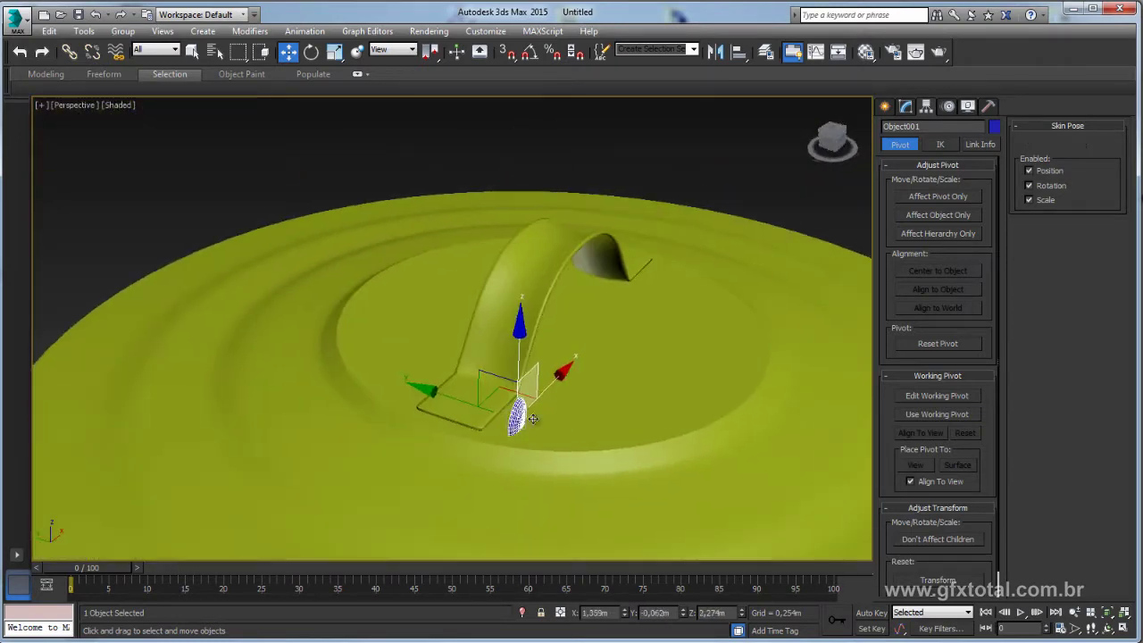
# Rotate the rivet about X and Y so it lies flat on the handle's foot
pyautogui.press('e')
pyautogui.moveTo(525, 352)
pyautogui.mouseDown()
pyautogui.moveTo(394, 295)
pyautogui.moveTo(434, 347)
pyautogui.mouseUp()
pyautogui.press('z')
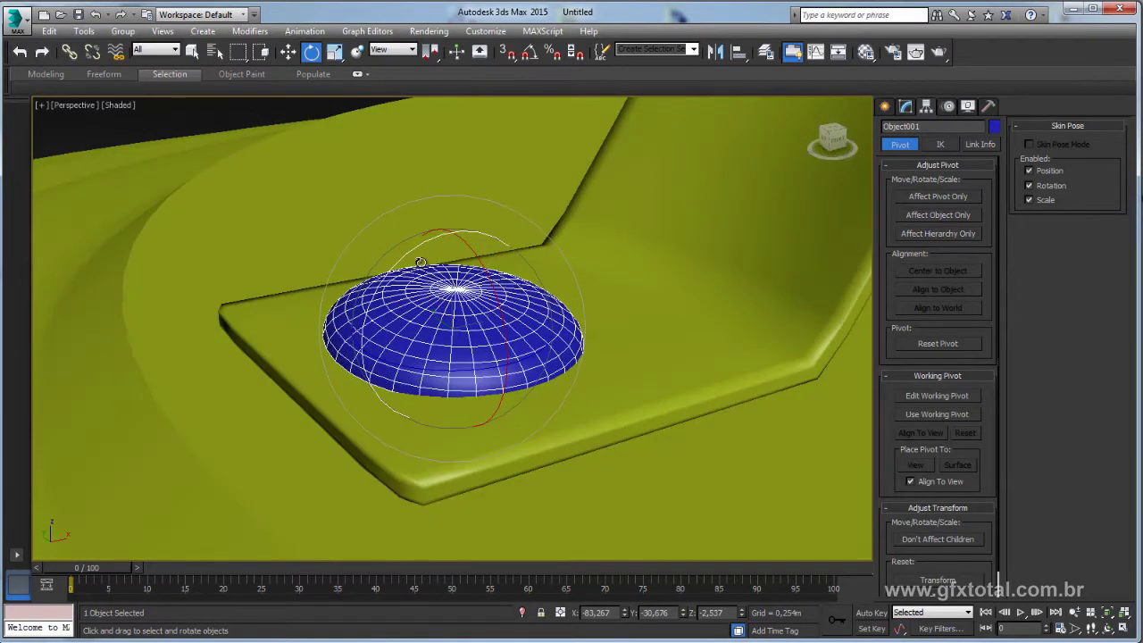
pyautogui.moveTo(418, 260)
pyautogui.mouseDown()
pyautogui.moveTo(403, 257)
pyautogui.moveTo(463, 306)
pyautogui.moveTo(501, 302)
pyautogui.mouseUp()
pyautogui.moveTo(414, 251); pyautogui.dragTo(486, 270)
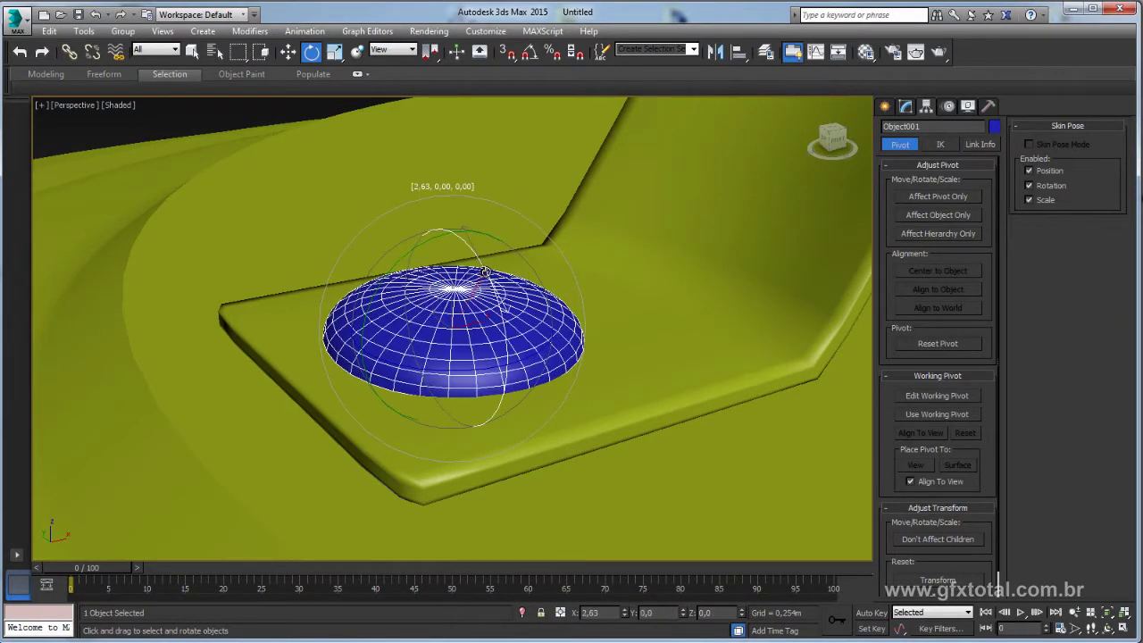
pyautogui.keyDown('alt'); pyautogui.moveTo(485, 271); pyautogui.dragTo(500, 255, button='middle'); pyautogui.keyUp('alt')
pyautogui.moveTo(504, 253); pyautogui.dragTo(521, 265)
pyautogui.moveTo(420, 282)
pyautogui.keyDown('alt'); pyautogui.mouseDown(button='middle')
pyautogui.moveTo(591, 346)
pyautogui.moveTo(580, 335)
pyautogui.mouseUp(button='middle'); pyautogui.keyUp('alt')
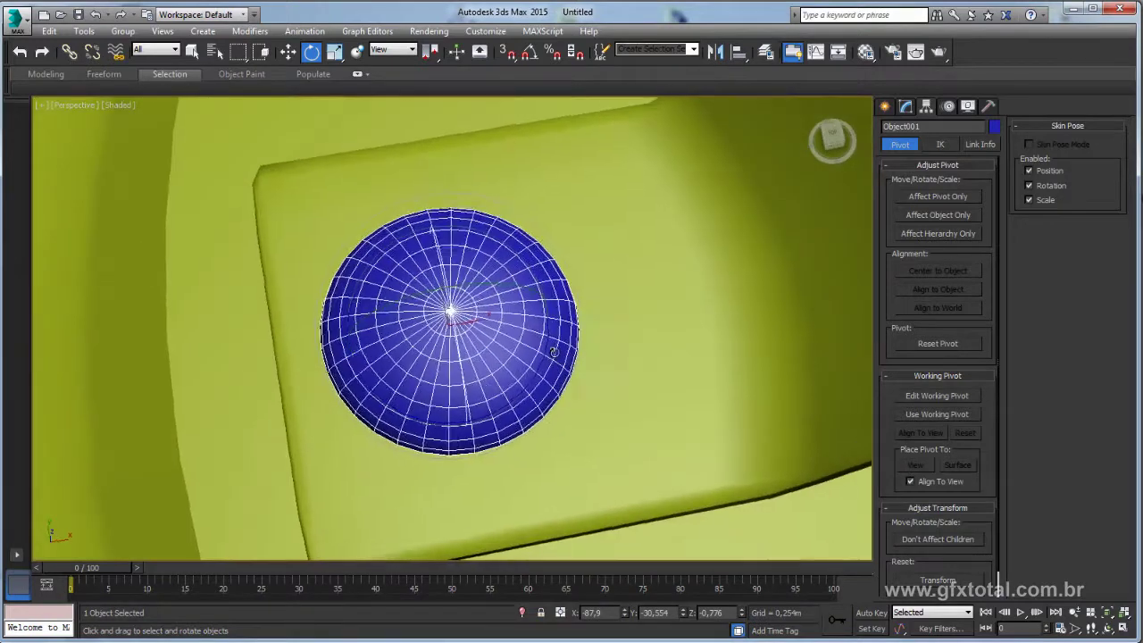
pyautogui.press('w')
pyautogui.scroll(-2, 575, 330)
pyautogui.scroll(-5, 574, 329)
pyautogui.scroll(-5, 574, 329)
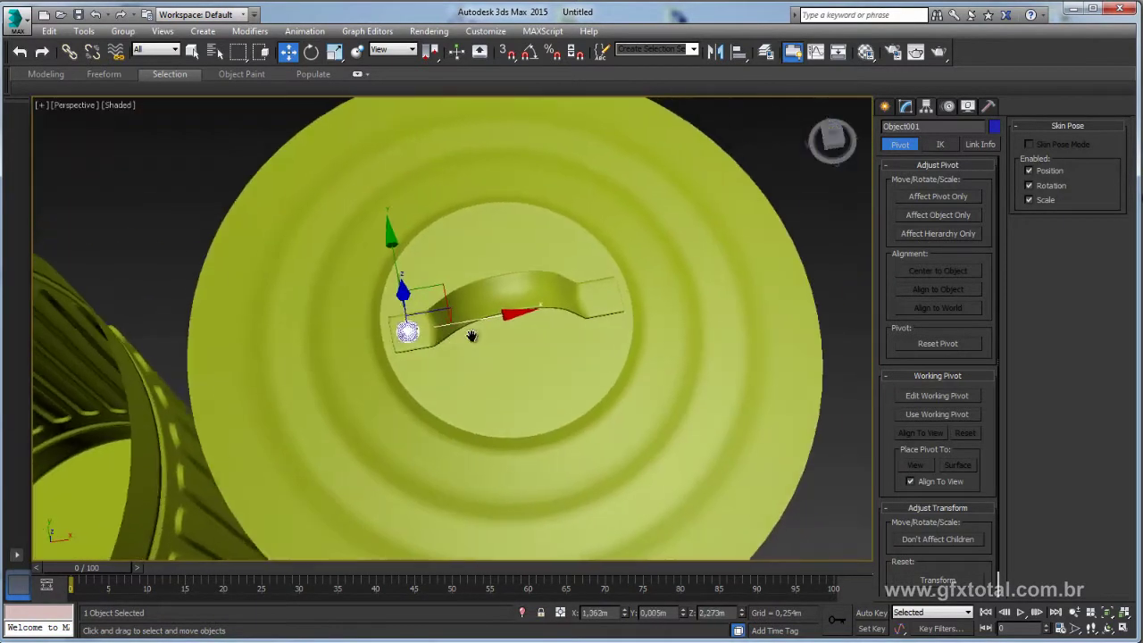
# Copy the positioned rivet to the other end of the lid handle
pyautogui.click(500, 299)
pyautogui.keyDown('shift'); pyautogui.moveTo(679, 298); pyautogui.dragTo(683, 298); pyautogui.keyUp('shift')
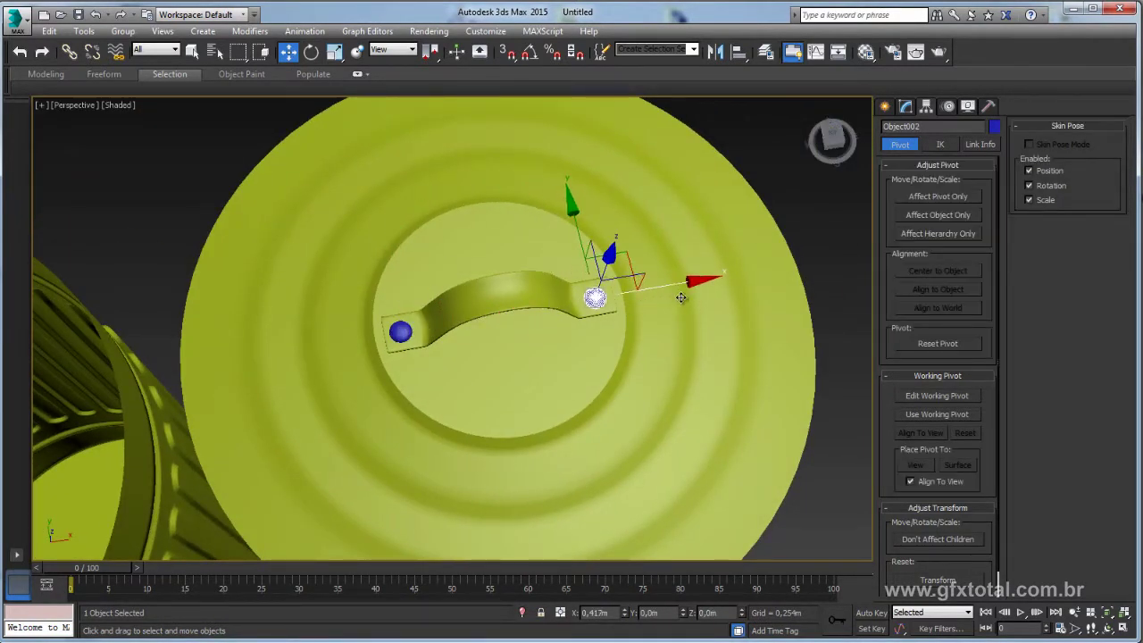
pyautogui.click(566, 387)
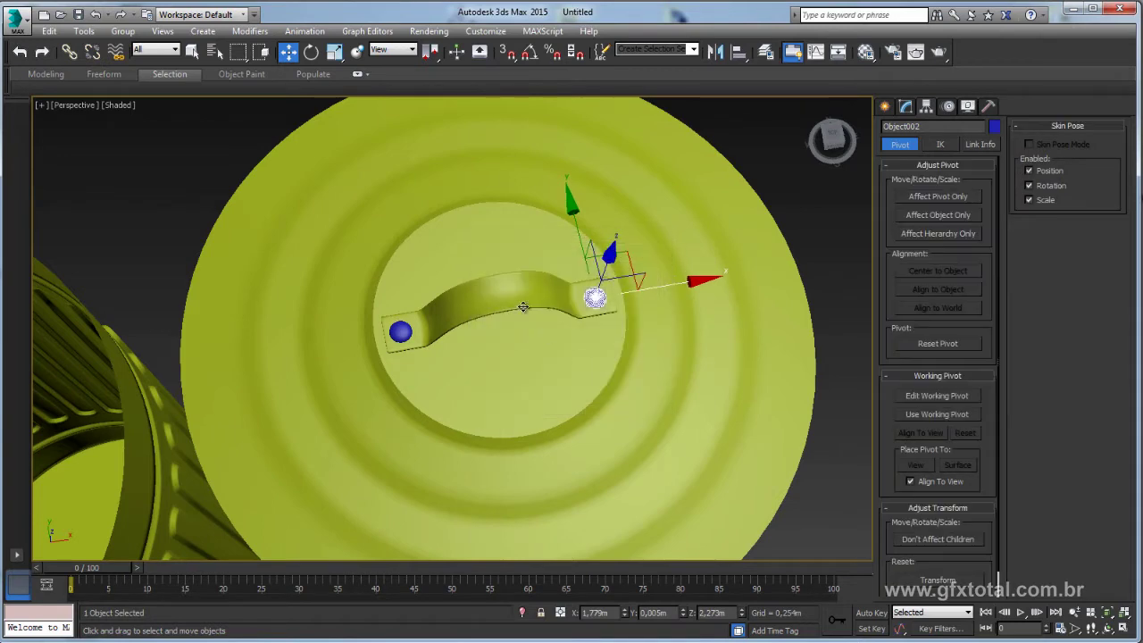
# Delete TurboSmooth from the lid handle alça and attach both rivets to it
pyautogui.click(525, 305)
pyautogui.click(907, 107)
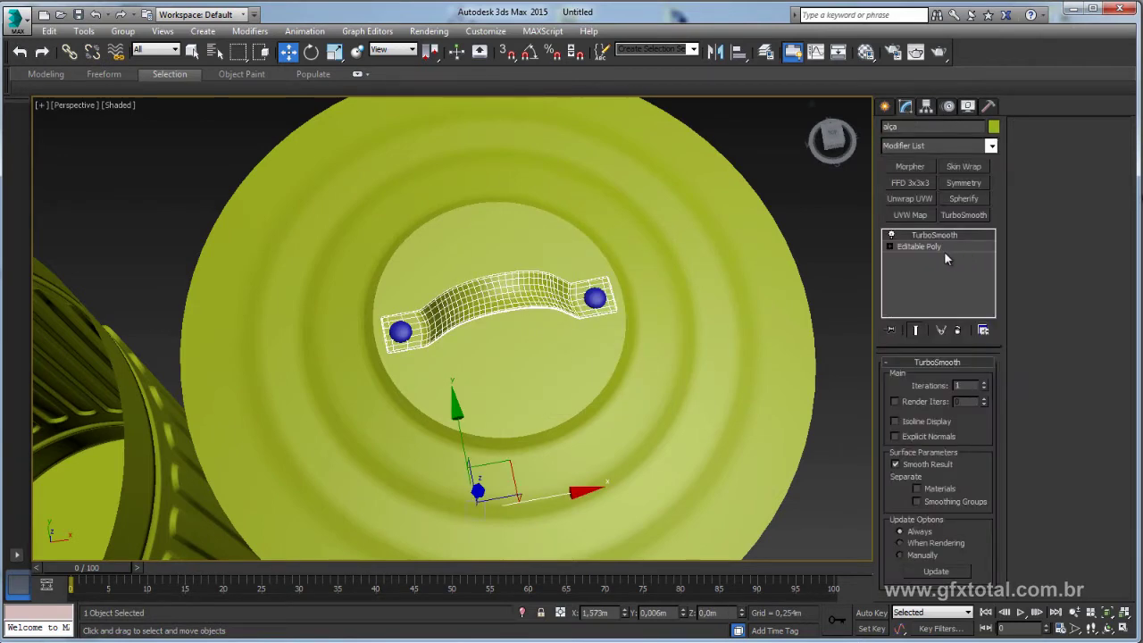
pyautogui.click(962, 330)
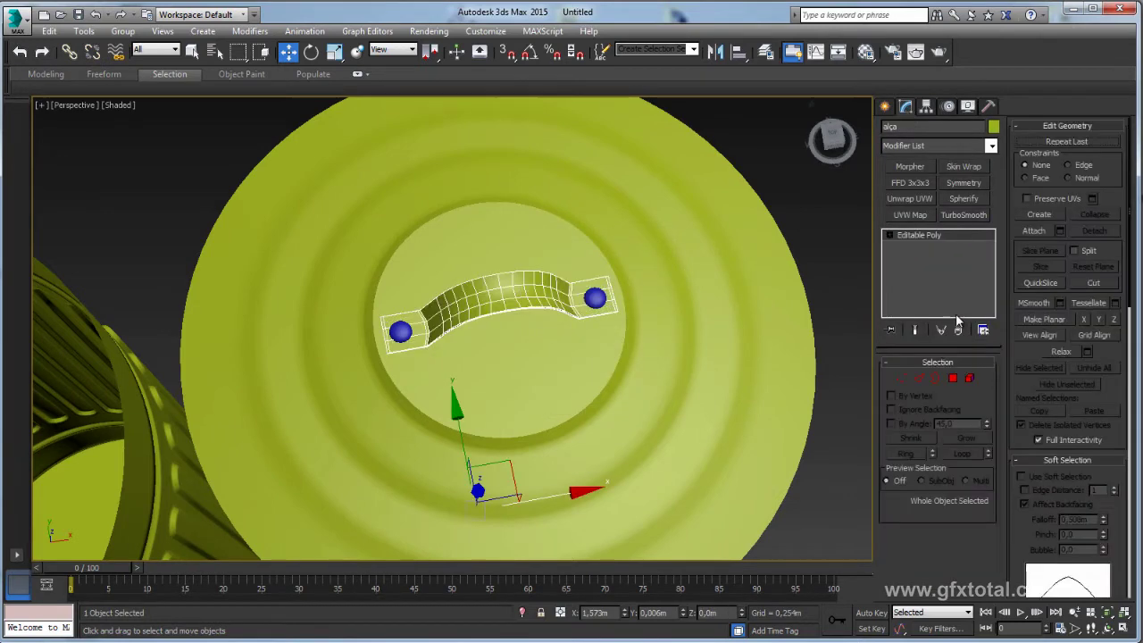
pyautogui.click(1034, 232)
pyautogui.press('w')
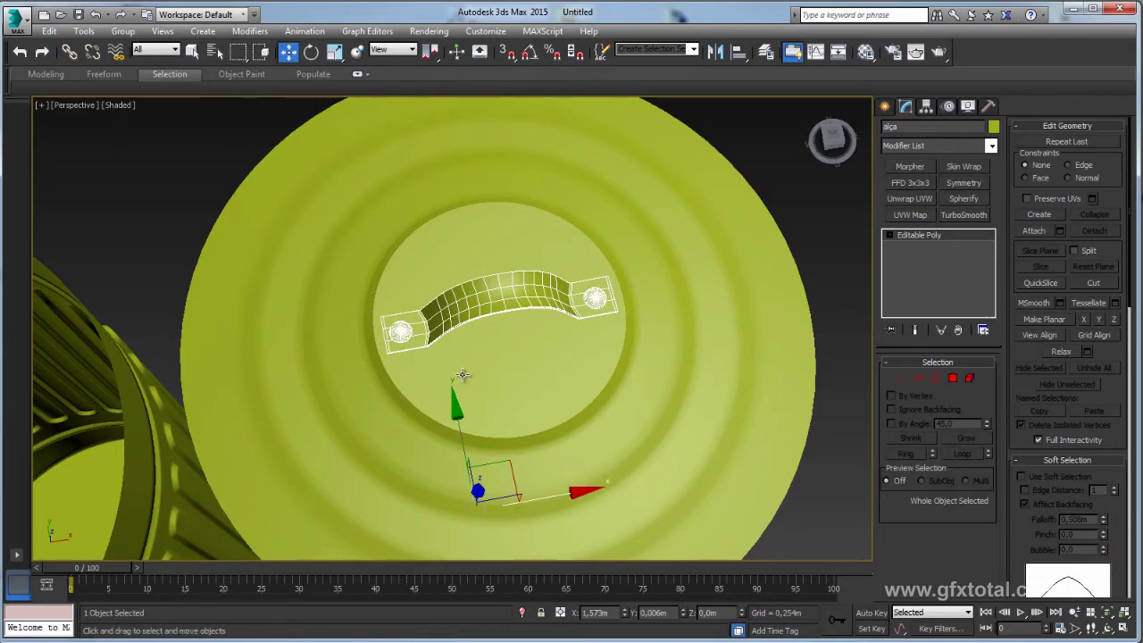
# Orbit around the lid to inspect it from above and below the can
pyautogui.click(535, 357)
pyautogui.moveTo(535, 357)
pyautogui.keyDown('alt'); pyautogui.mouseDown(button='middle')
pyautogui.moveTo(651, 293)
pyautogui.moveTo(550, 292)
pyautogui.mouseUp(button='middle'); pyautogui.keyUp('alt')
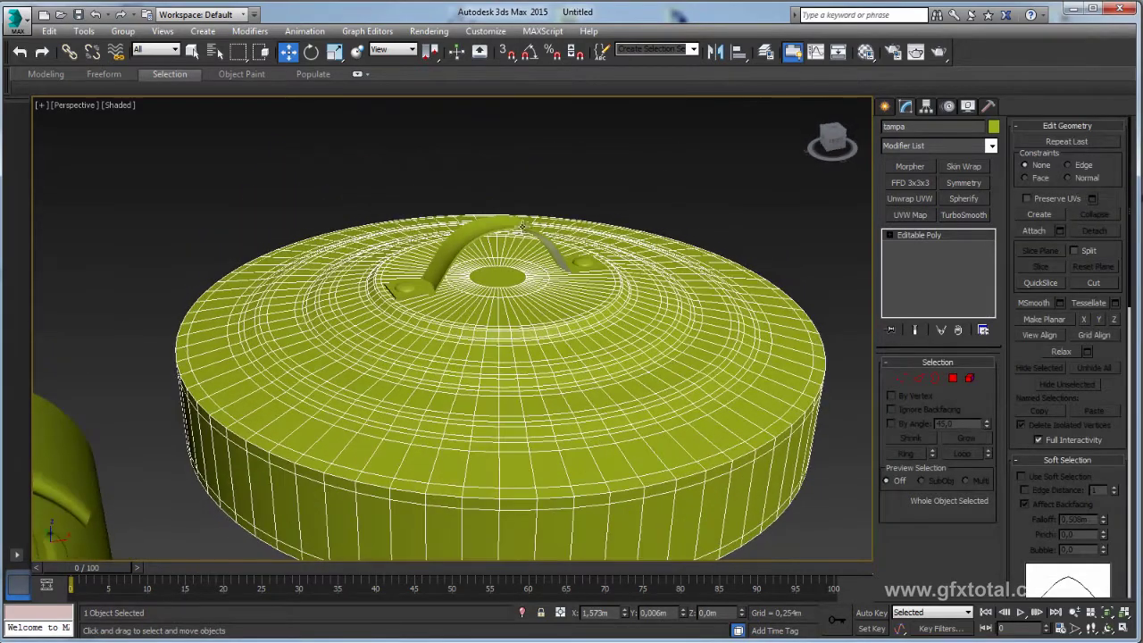
pyautogui.click(551, 244)
pyautogui.moveTo(551, 244)
pyautogui.keyDown('alt'); pyautogui.mouseDown(button='middle')
pyautogui.moveTo(609, 228)
pyautogui.moveTo(589, 360)
pyautogui.mouseUp(button='middle'); pyautogui.keyUp('alt')
pyautogui.scroll(-5, 604, 224)
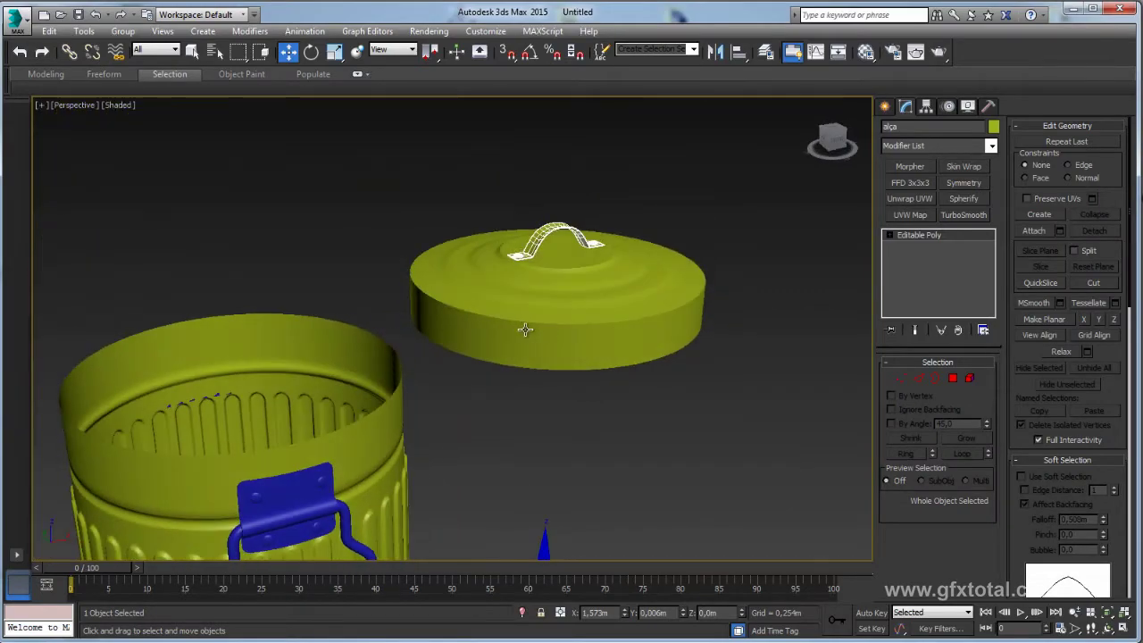
pyautogui.scroll(5, 553, 294)
pyautogui.click(589, 267)
pyautogui.moveTo(620, 276)
pyautogui.keyDown('alt'); pyautogui.mouseDown(button='middle')
pyautogui.moveTo(588, 269)
pyautogui.moveTo(472, 352)
pyautogui.moveTo(448, 348)
pyautogui.moveTo(449, 383)
pyautogui.moveTo(426, 354)
pyautogui.moveTo(470, 301)
pyautogui.moveTo(536, 325)
pyautogui.mouseUp(button='middle'); pyautogui.keyUp('alt')
pyautogui.keyDown('alt'); pyautogui.moveTo(400, 452); pyautogui.dragTo(359, 341, button='middle'); pyautogui.keyUp('alt')
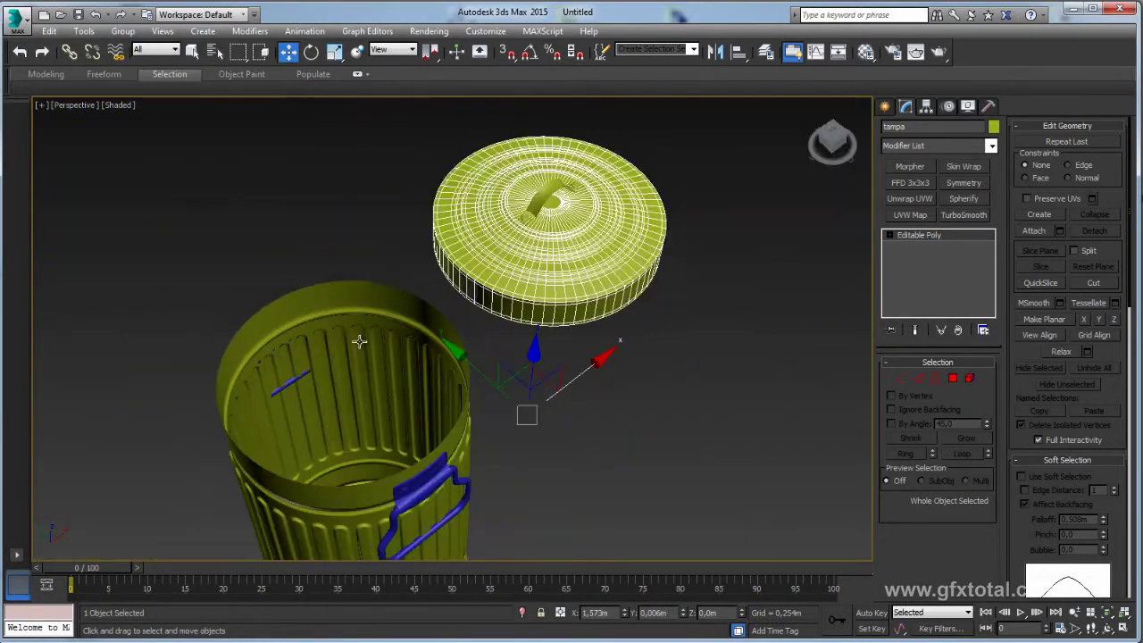
pyautogui.moveTo(284, 429)
pyautogui.keyDown('alt'); pyautogui.mouseDown(button='middle')
pyautogui.moveTo(374, 383)
pyautogui.moveTo(378, 339)
pyautogui.mouseUp(button='middle'); pyautogui.keyUp('alt')
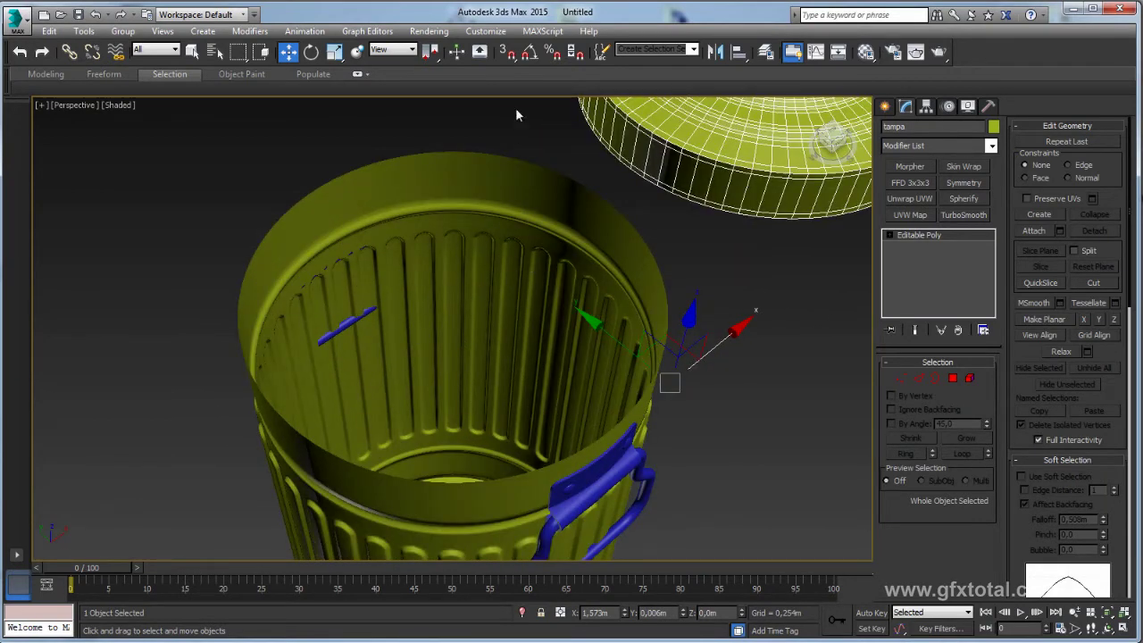
pyautogui.click(429, 31)
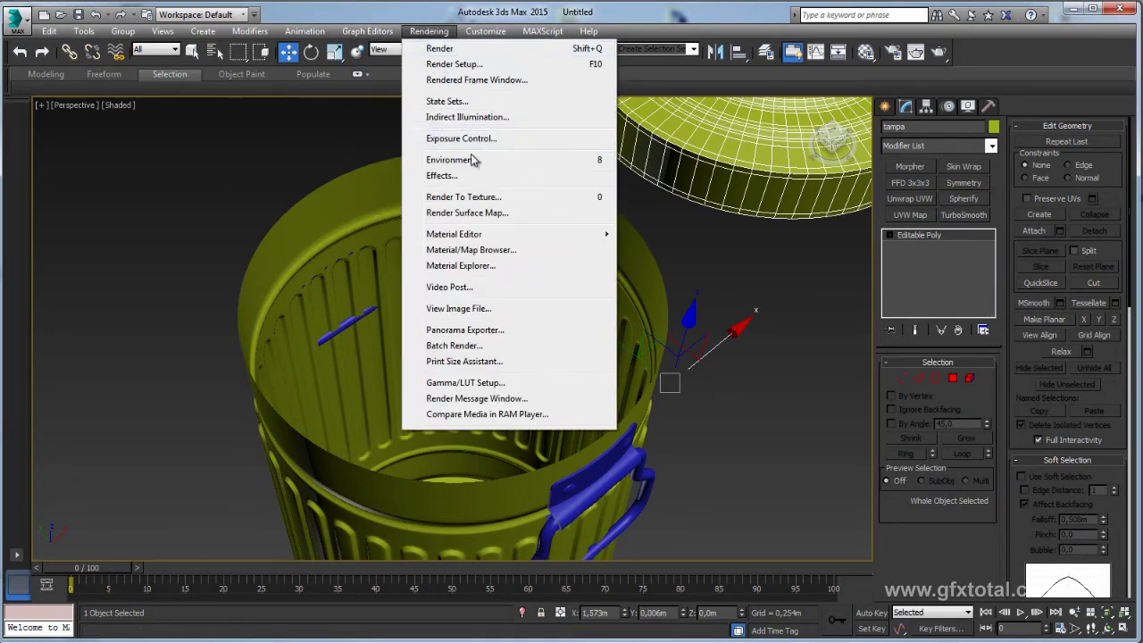
# Set the environment background colour to red (218, 0, 0) and test-render the trash can
pyautogui.click(473, 159)
pyautogui.click(194, 172)
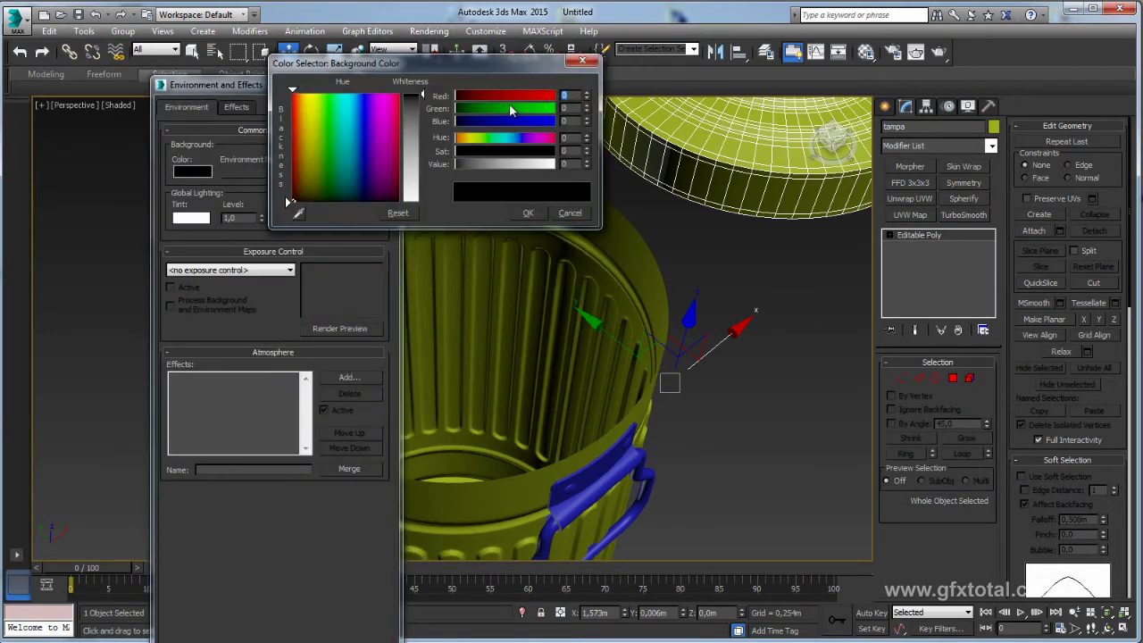
pyautogui.click(539, 95)
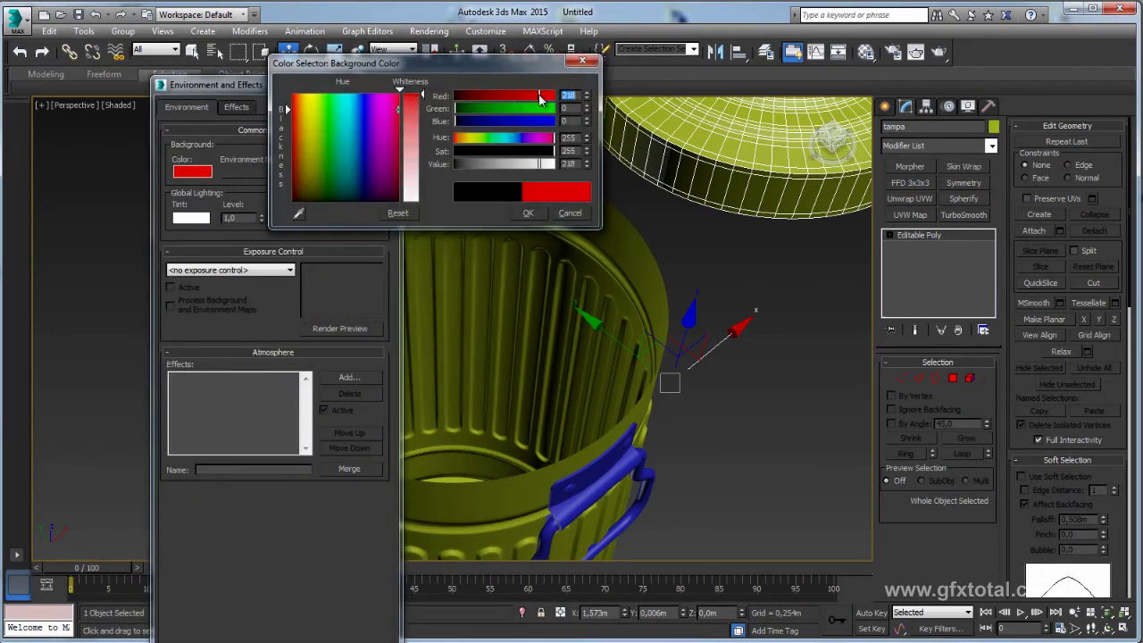
pyautogui.click(527, 213)
pyautogui.click(382, 84)
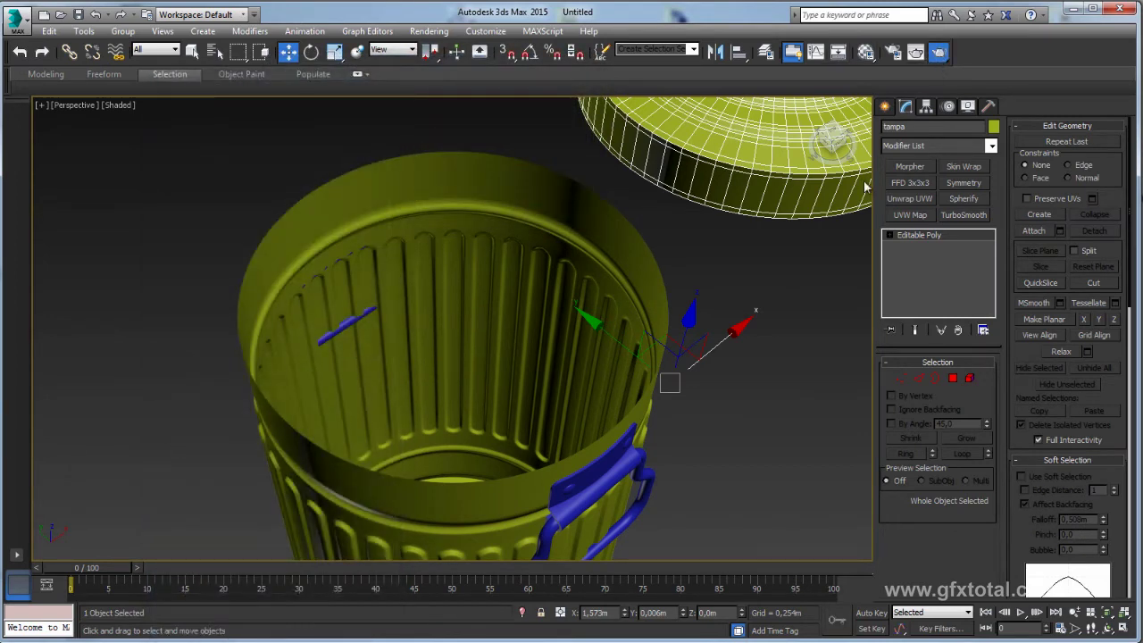
pyautogui.hotkey('shift', 'q')
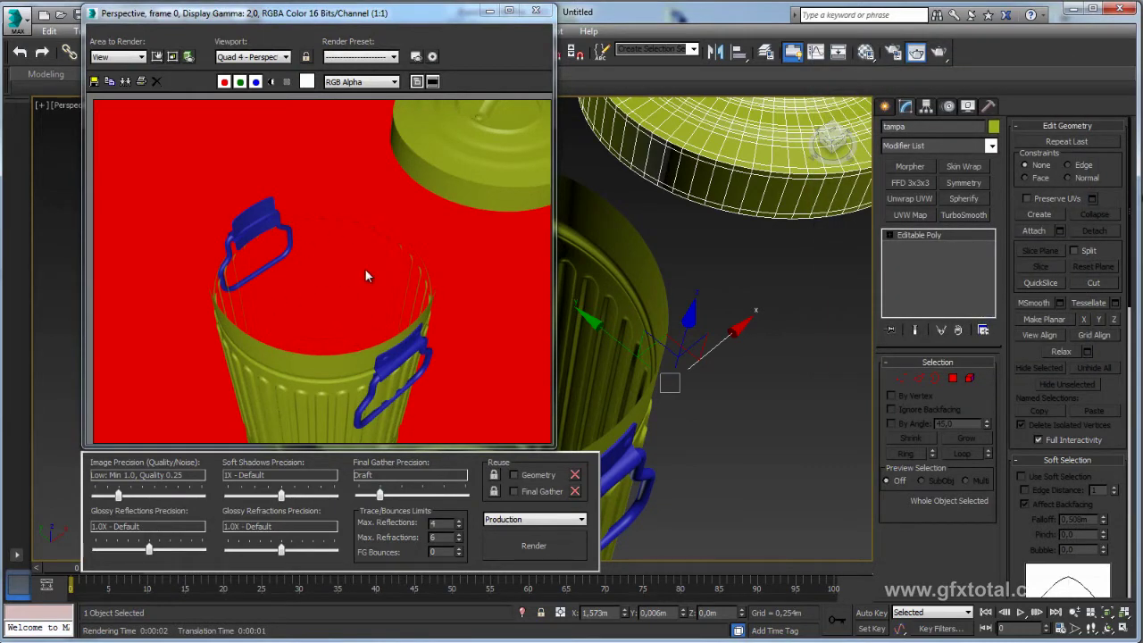
pyautogui.click(536, 12)
# Add a Shell modifier to the bin body Cylinder071
pyautogui.click(633, 281)
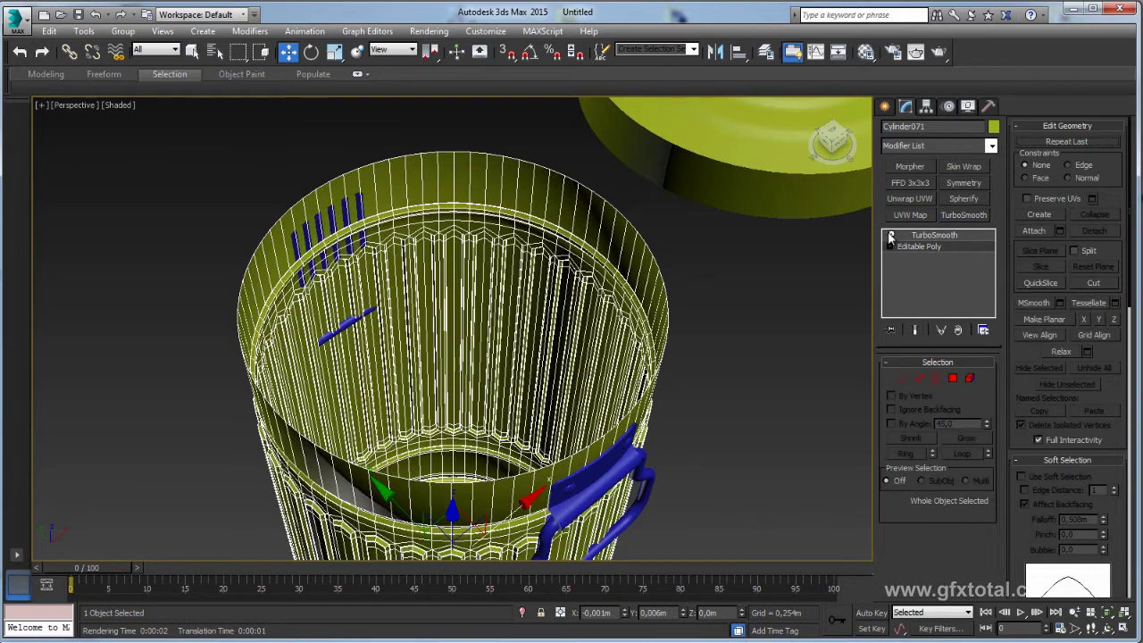
pyautogui.click(991, 146)
pyautogui.scroll(-5, 941, 348)
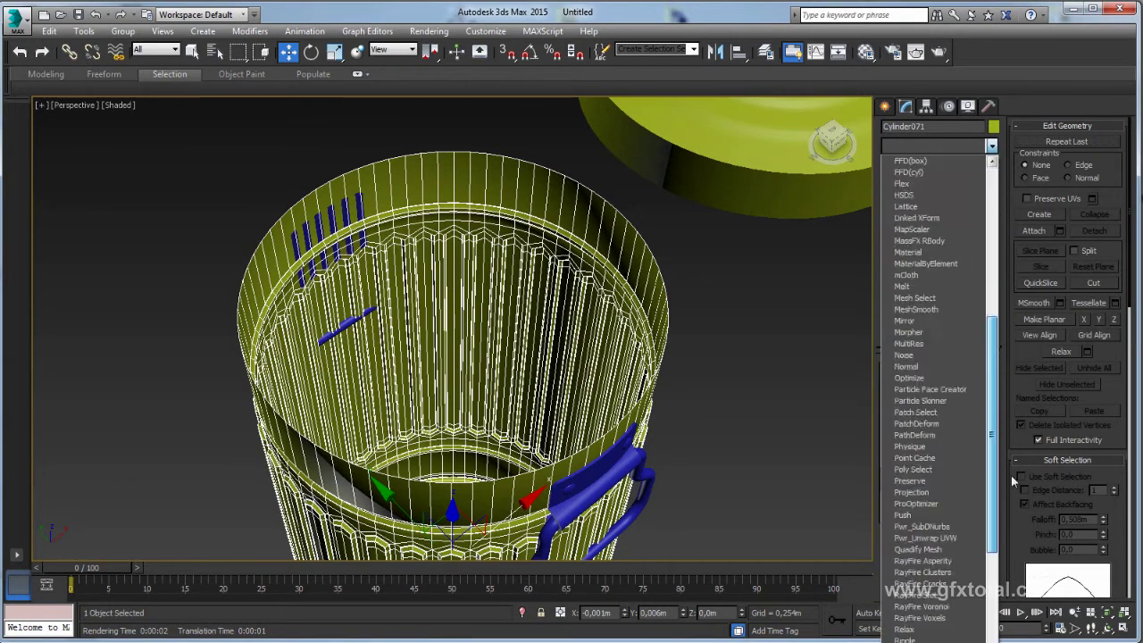
pyautogui.scroll(-5, 940, 348)
pyautogui.scroll(-5, 940, 348)
pyautogui.click(919, 309)
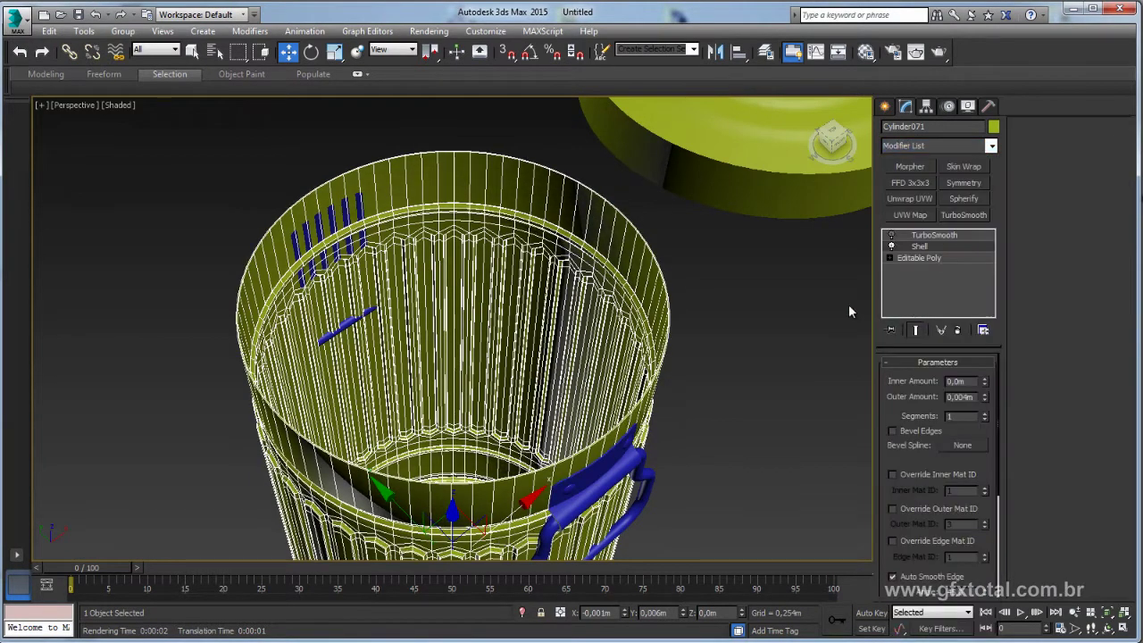
# Set the Shell's Inner Amount to 0.007m and Outer Amount to 0
pyautogui.scroll(5, 701, 348)
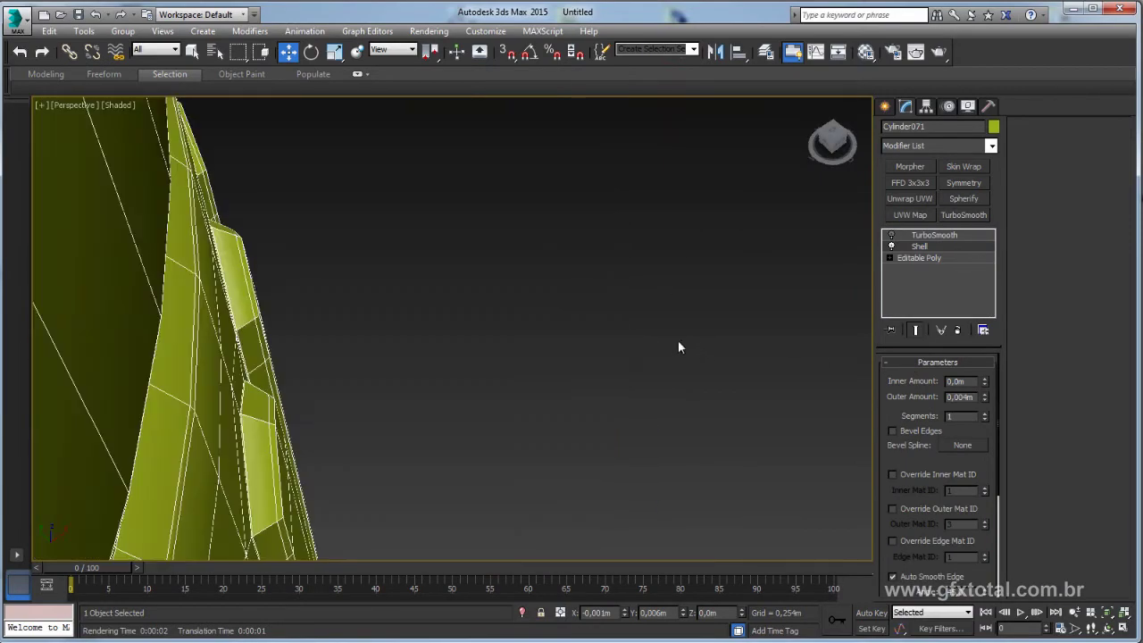
pyautogui.scroll(-5, 678, 344)
pyautogui.scroll(5, 650, 352)
pyautogui.scroll(-5, 648, 357)
pyautogui.scroll(1, 640, 355)
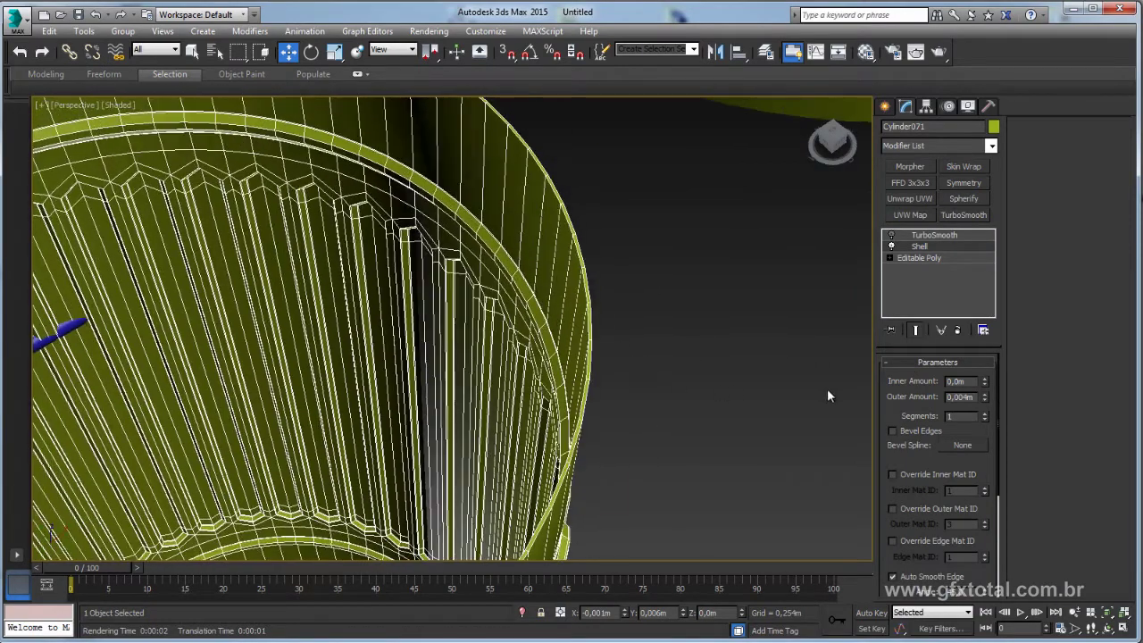
pyautogui.moveTo(983, 382); pyautogui.dragTo(954, 362)
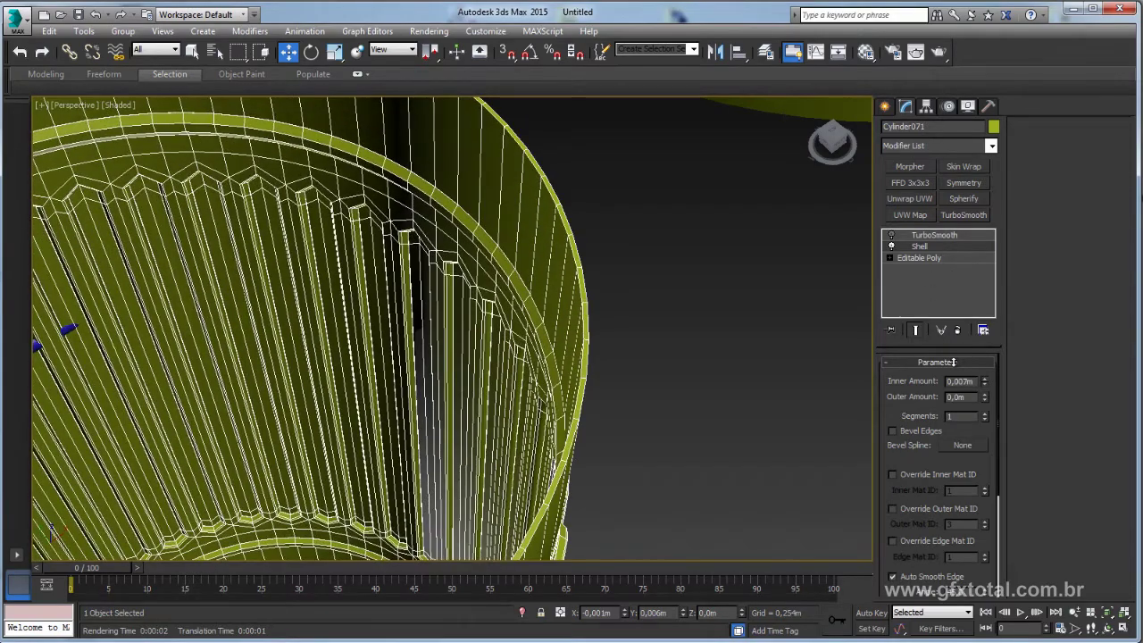
pyautogui.scroll(-4, 657, 308)
pyautogui.keyDown('alt'); pyautogui.moveTo(635, 309); pyautogui.dragTo(518, 209, button='middle'); pyautogui.keyUp('alt')
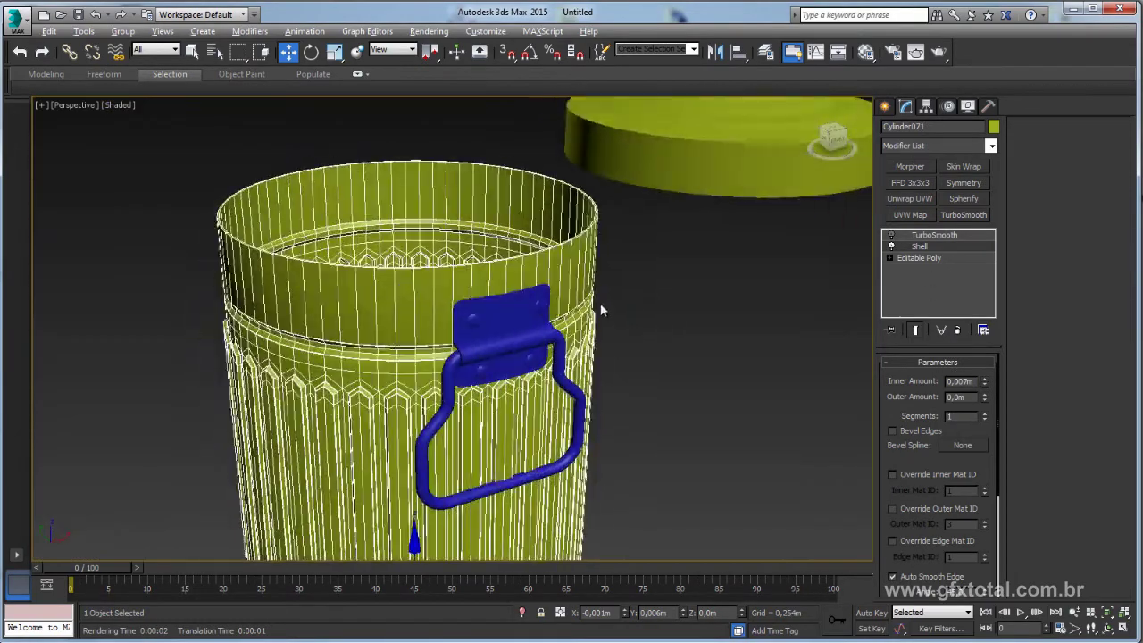
# Convert the bin to an Editable Poly and switch to edge editing
pyautogui.rightClick(518, 209)
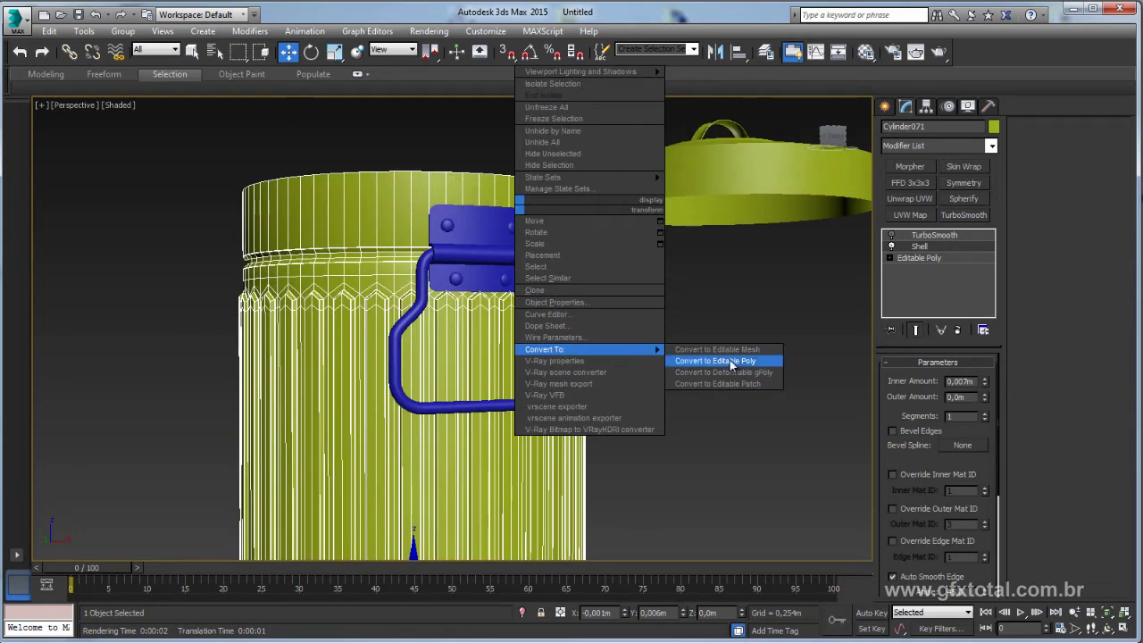
pyautogui.click(715, 362)
pyautogui.click(919, 378)
# Ring-select the rim's vertical edges, connect them, and move the new loop up toward the rim
pyautogui.keyDown('alt'); pyautogui.moveTo(714, 286); pyautogui.dragTo(665, 222, button='middle'); pyautogui.keyUp('alt')
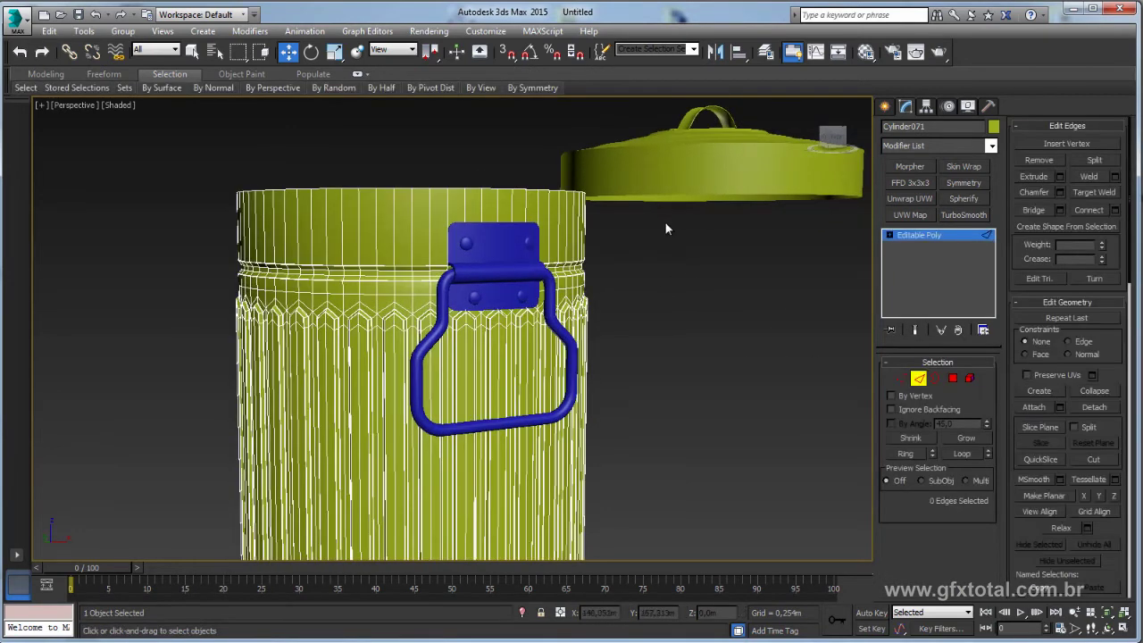
pyautogui.click(567, 226)
pyautogui.hotkey('alt', 'r')
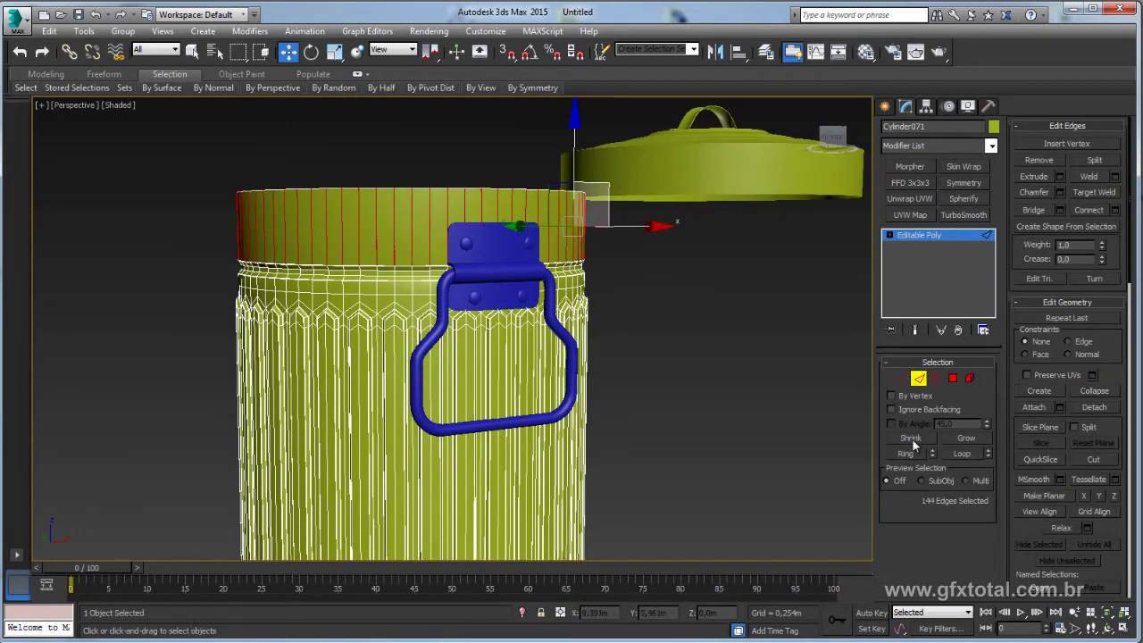
pyautogui.keyDown('alt'); pyautogui.moveTo(752, 259); pyautogui.dragTo(752, 280, button='middle'); pyautogui.keyUp('alt')
pyautogui.click(1088, 210)
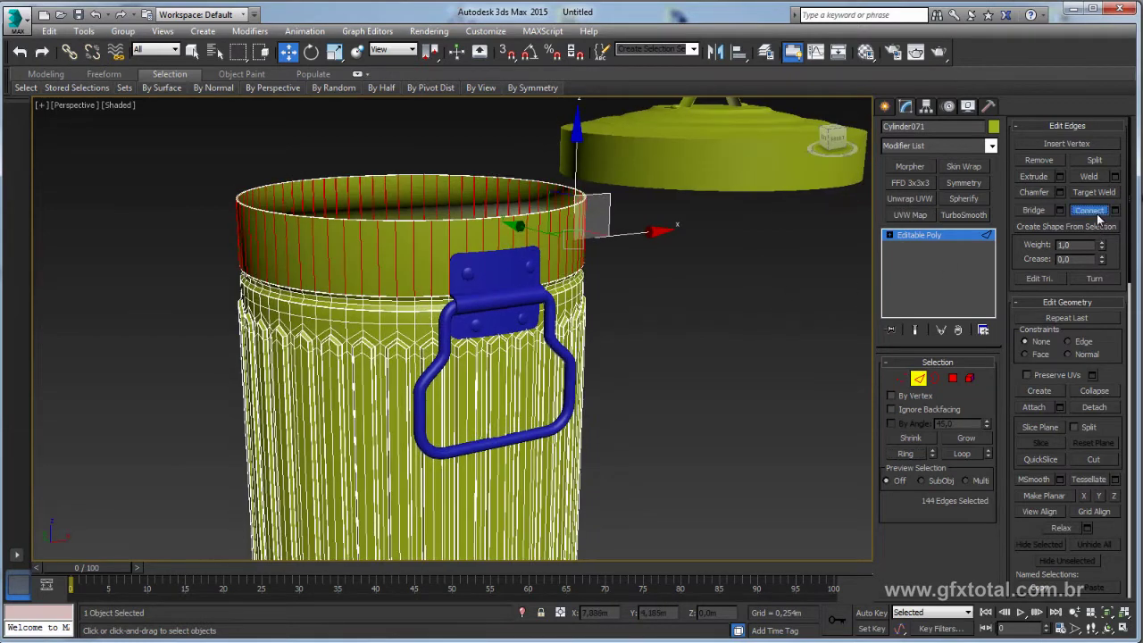
pyautogui.moveTo(411, 151); pyautogui.dragTo(416, 125)
pyautogui.moveTo(458, 152)
pyautogui.mouseDown(button='middle')
pyautogui.moveTo(513, 213)
pyautogui.moveTo(589, 223)
pyautogui.mouseUp(button='middle')
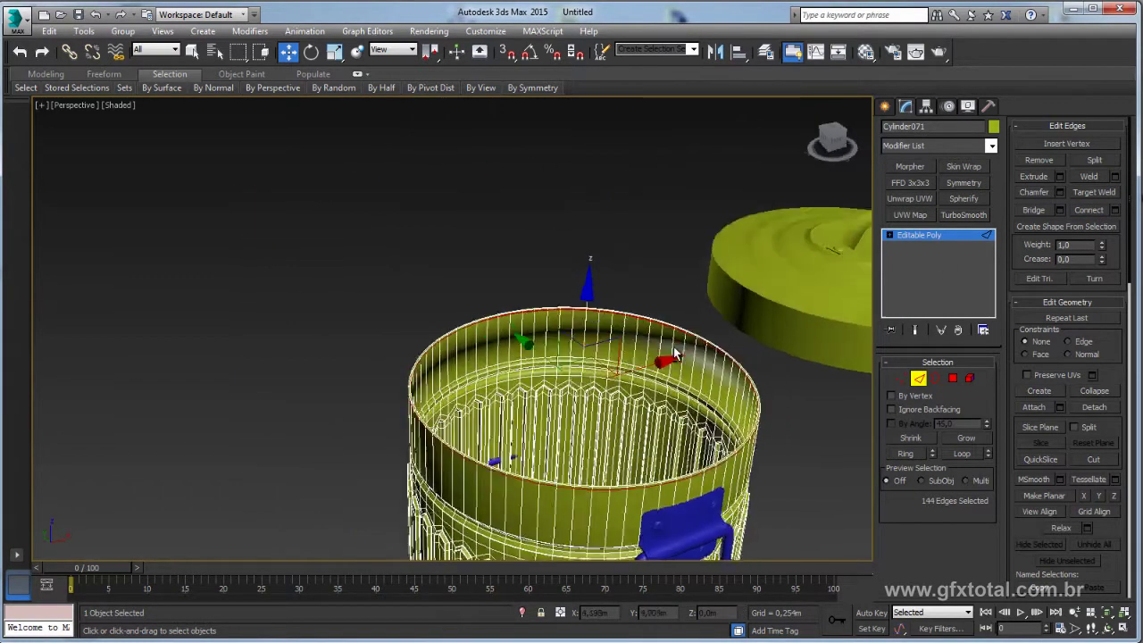
pyautogui.click(948, 237)
# Add a Shell modifier of 0.007 m thickness to the lid tampa
pyautogui.click(816, 271)
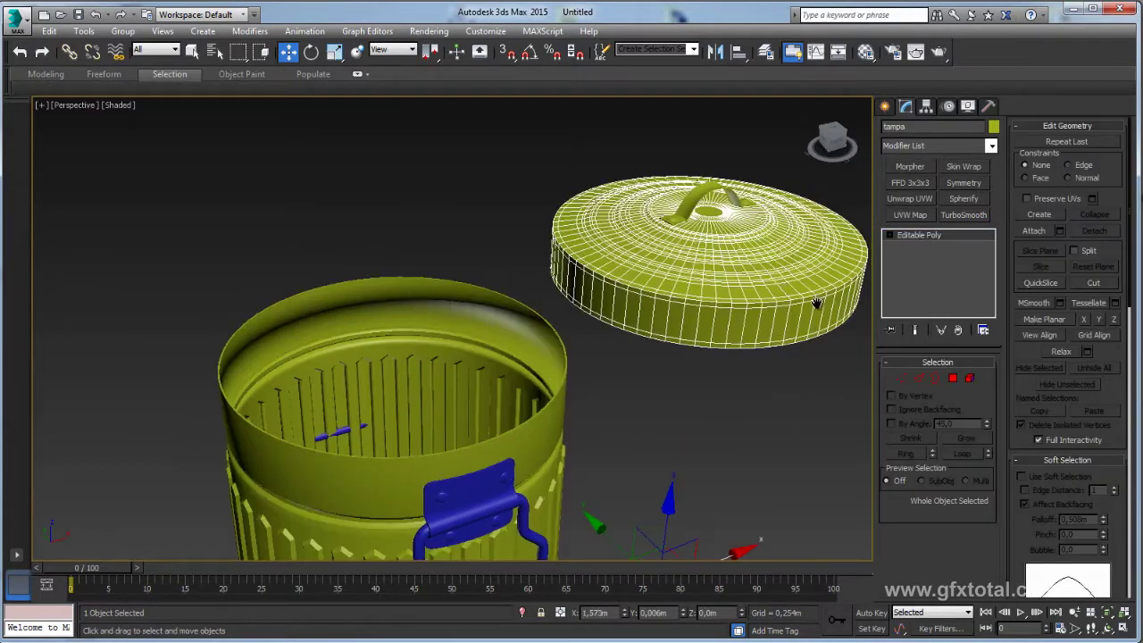
pyautogui.scroll(3, 744, 307)
pyautogui.keyDown('alt'); pyautogui.moveTo(684, 304); pyautogui.dragTo(684, 241, button='middle'); pyautogui.keyUp('alt')
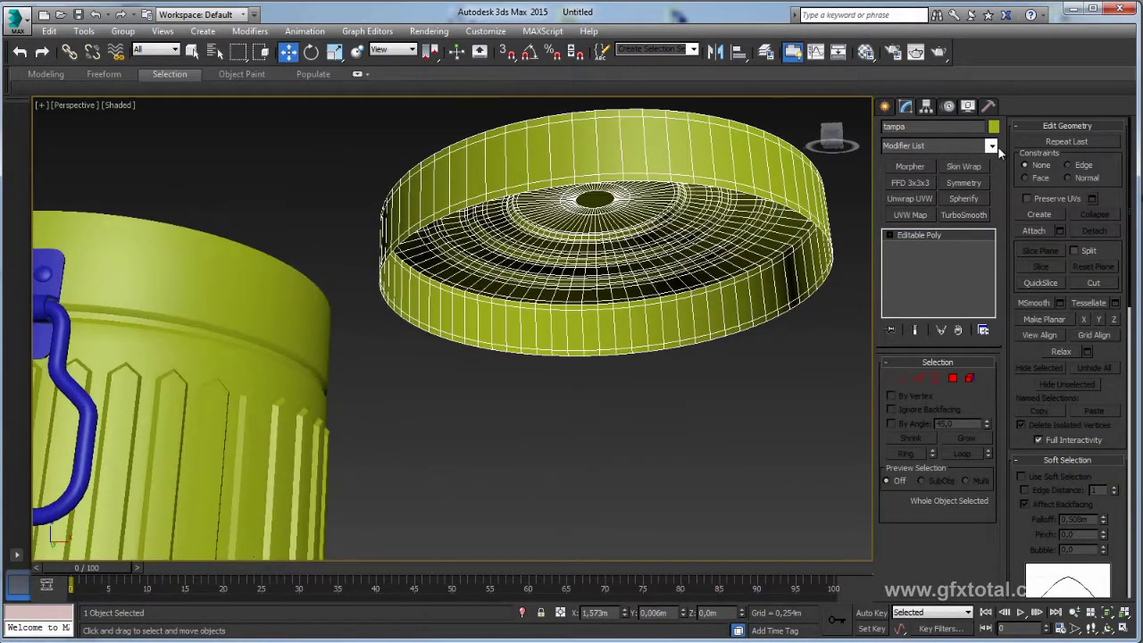
pyautogui.click(991, 145)
pyautogui.scroll(-10, 929, 312)
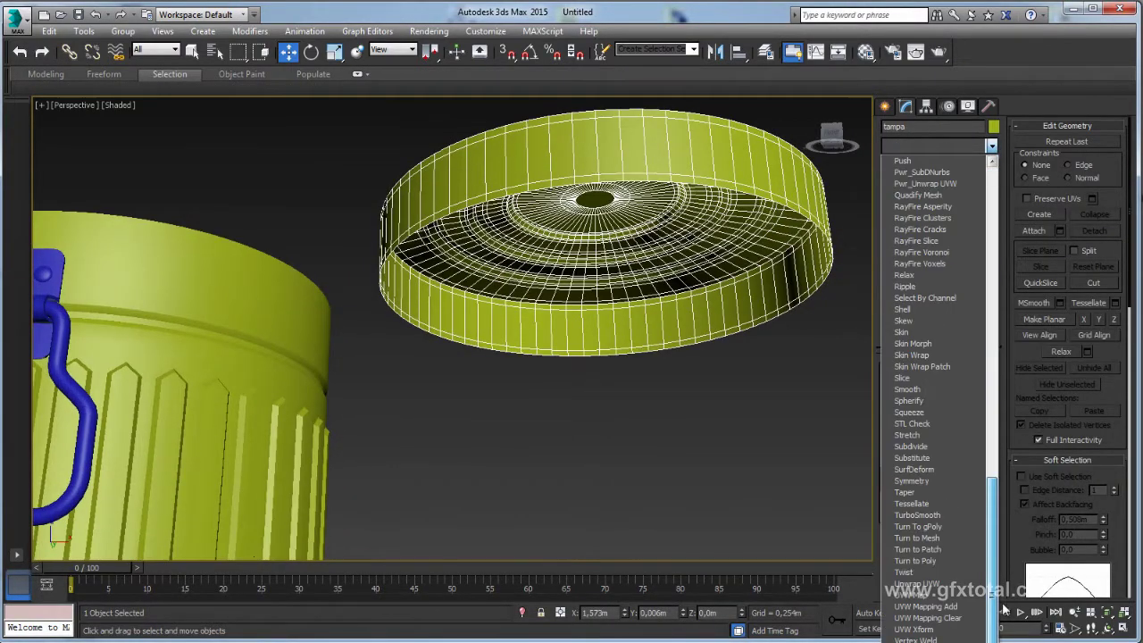
pyautogui.click(917, 317)
pyautogui.scroll(2, 765, 261)
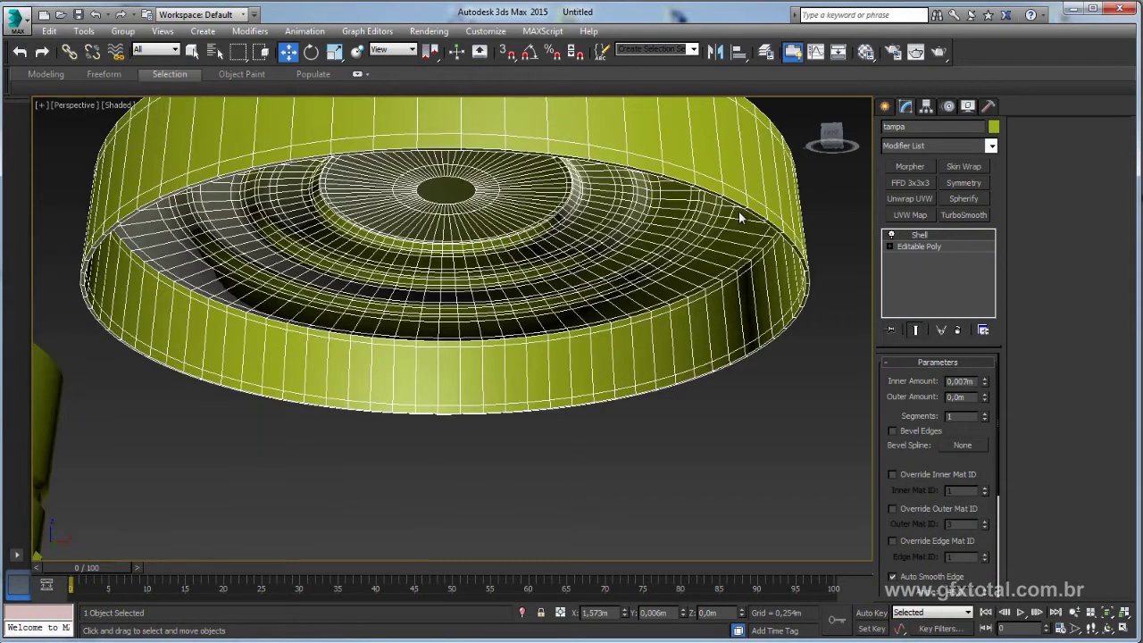
# Collapse the lid's modifier stack into a single Editable Poly
pyautogui.rightClick(902, 234)
pyautogui.click(928, 368)
pyautogui.keyDown('alt'); pyautogui.moveTo(739, 233); pyautogui.dragTo(739, 296, button='middle'); pyautogui.keyUp('alt')
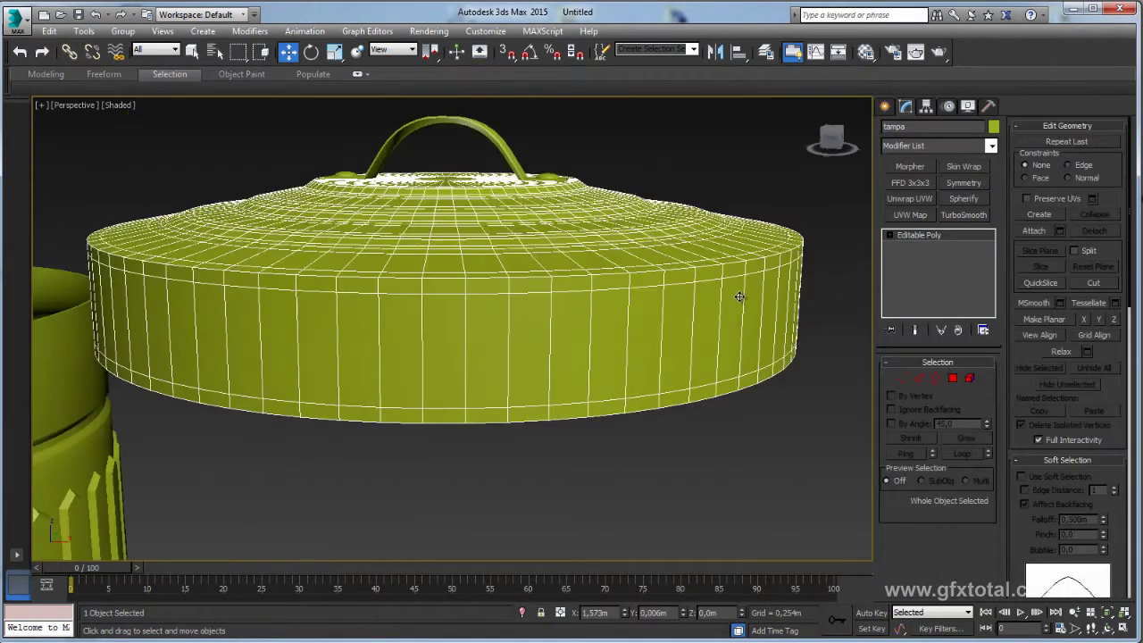
pyautogui.scroll(-3, 548, 311)
pyautogui.keyDown('alt'); pyautogui.moveTo(549, 311); pyautogui.dragTo(566, 355, button='middle'); pyautogui.keyUp('alt')
pyautogui.scroll(-3, 567, 355)
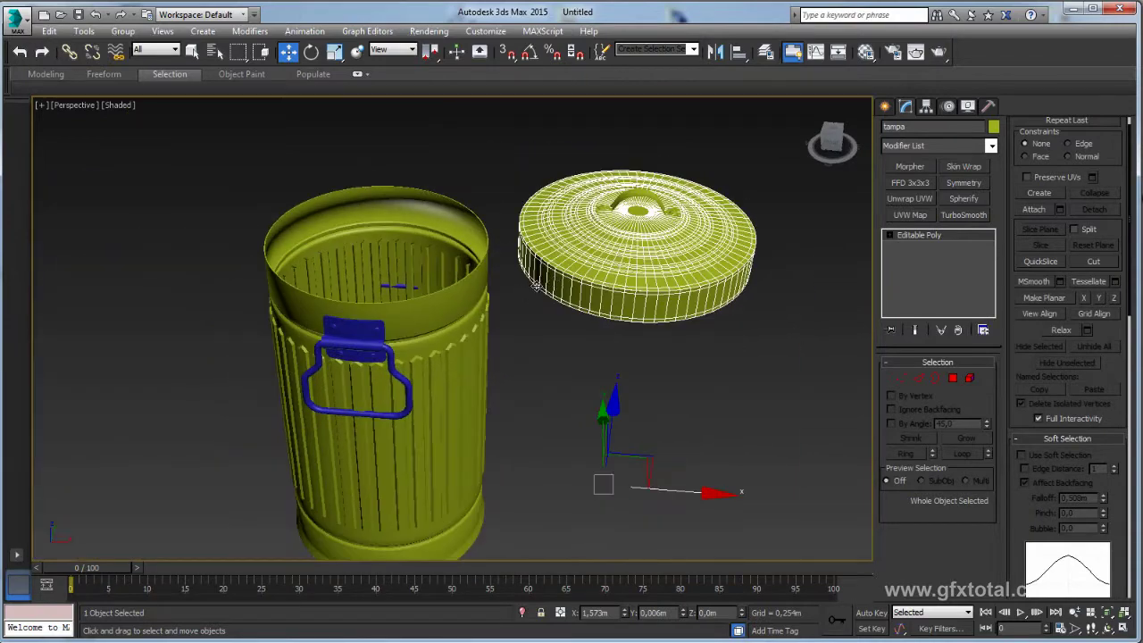
pyautogui.keyDown('alt'); pyautogui.moveTo(577, 286); pyautogui.dragTo(701, 307, button='middle'); pyautogui.keyUp('alt')
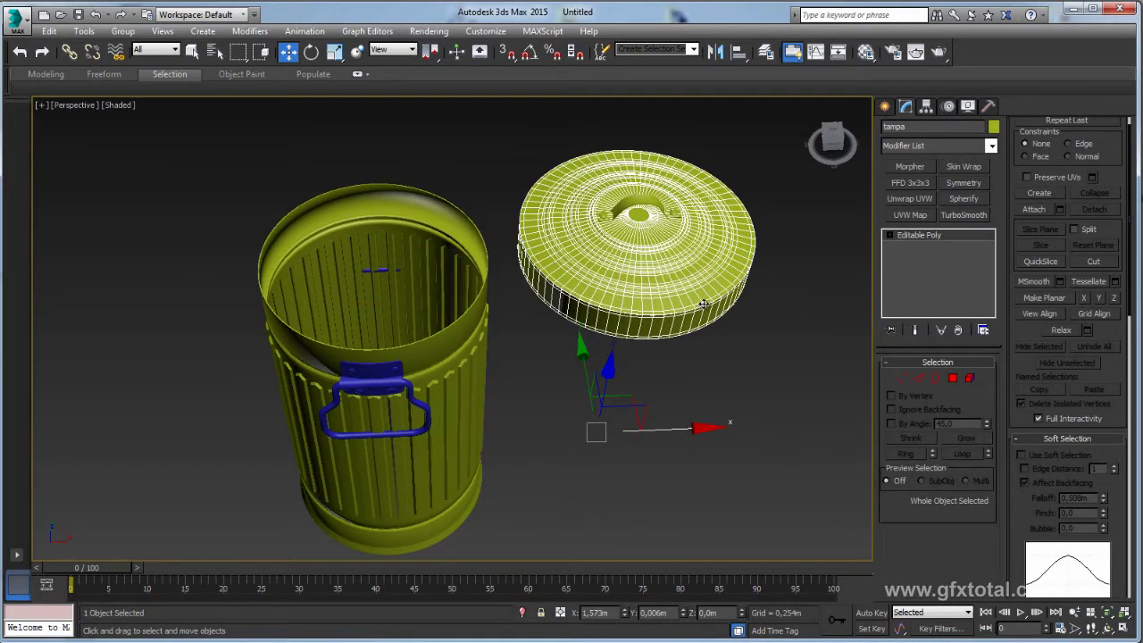
# Pivot-align the lid tampa onto the bin
pyautogui.click(1036, 209)
pyautogui.rightClick(644, 204)
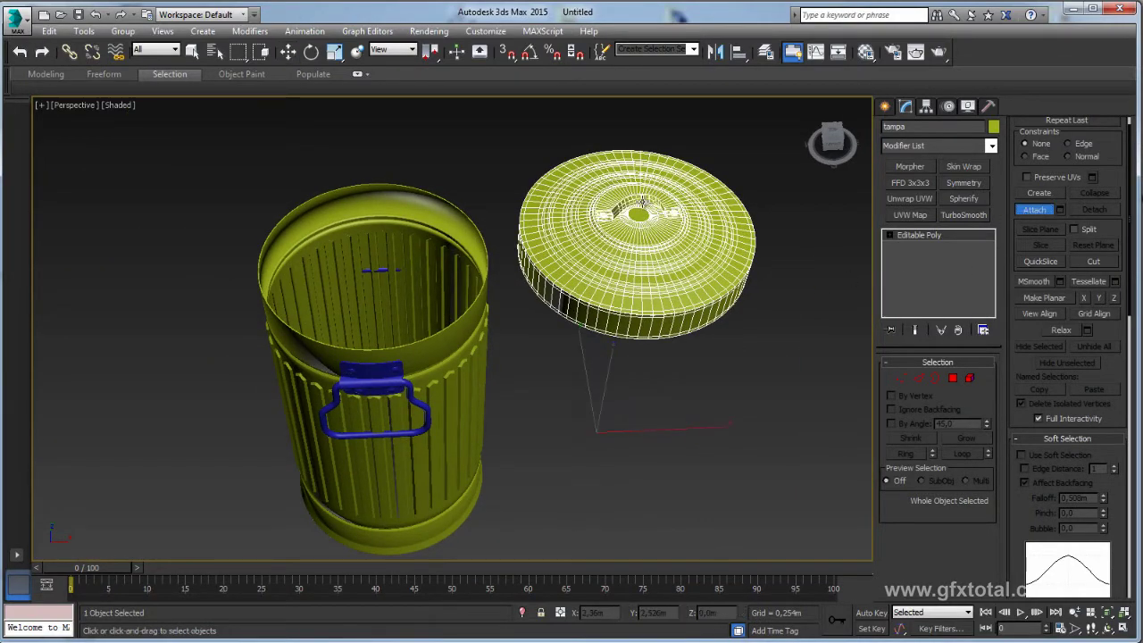
pyautogui.click(739, 52)
pyautogui.click(440, 332)
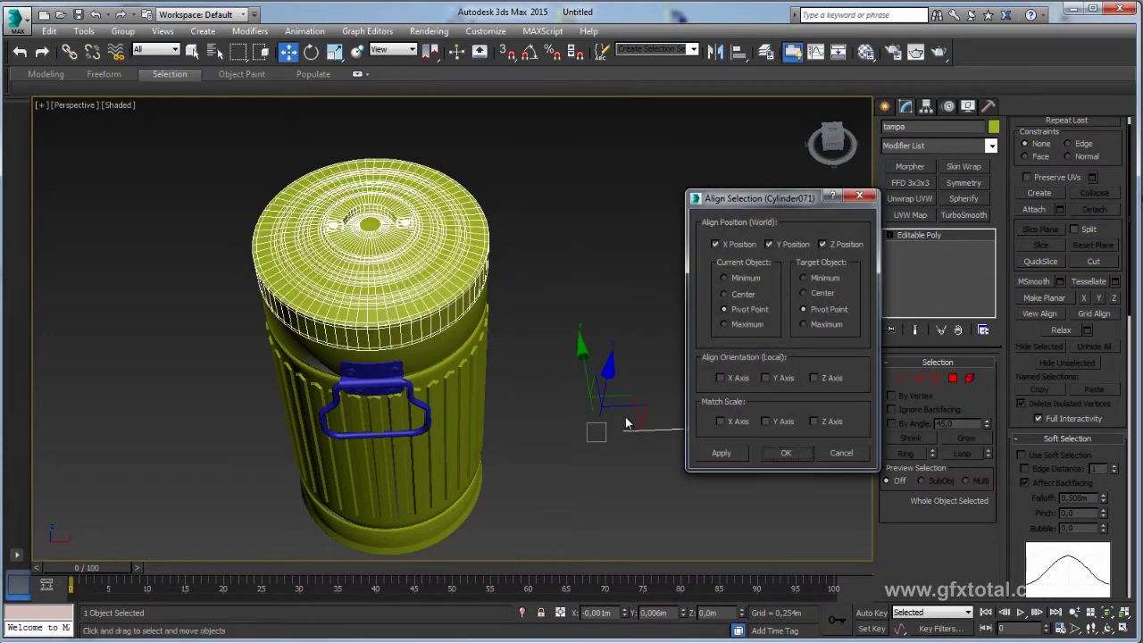
pyautogui.click(783, 452)
pyautogui.keyDown('alt'); pyautogui.moveTo(526, 345); pyautogui.dragTo(436, 285, button='middle'); pyautogui.keyUp('alt')
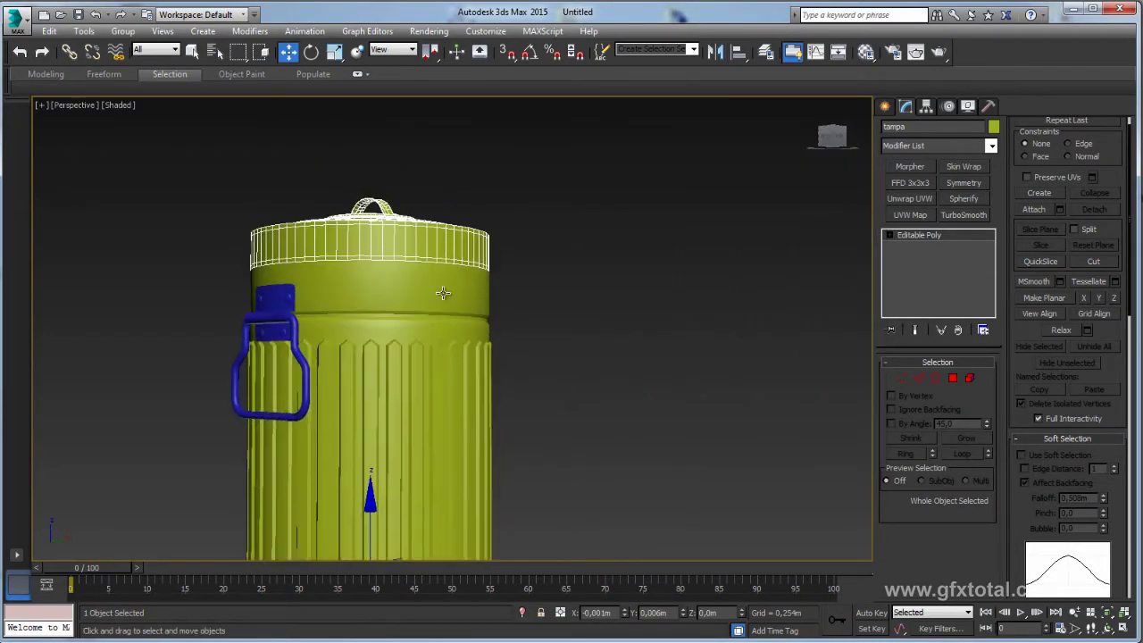
pyautogui.scroll(2, 536, 324)
pyautogui.scroll(2, 535, 324)
# Select the bin's top ring of vertices and lower it slightly along Z
pyautogui.click(510, 282)
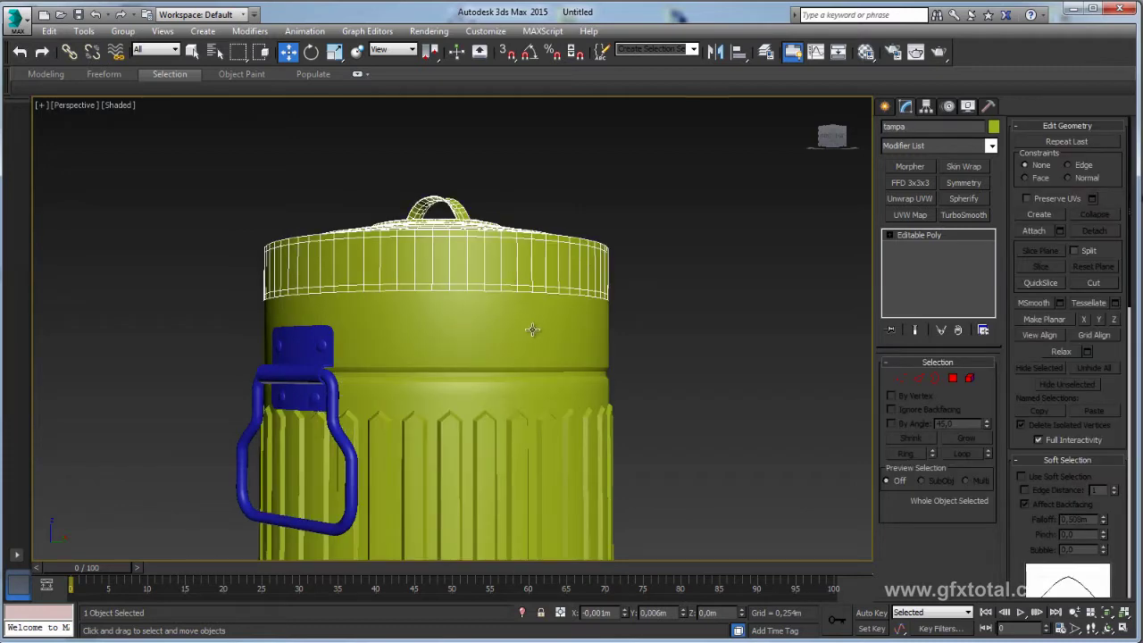
pyautogui.click(526, 327)
pyautogui.press('1')
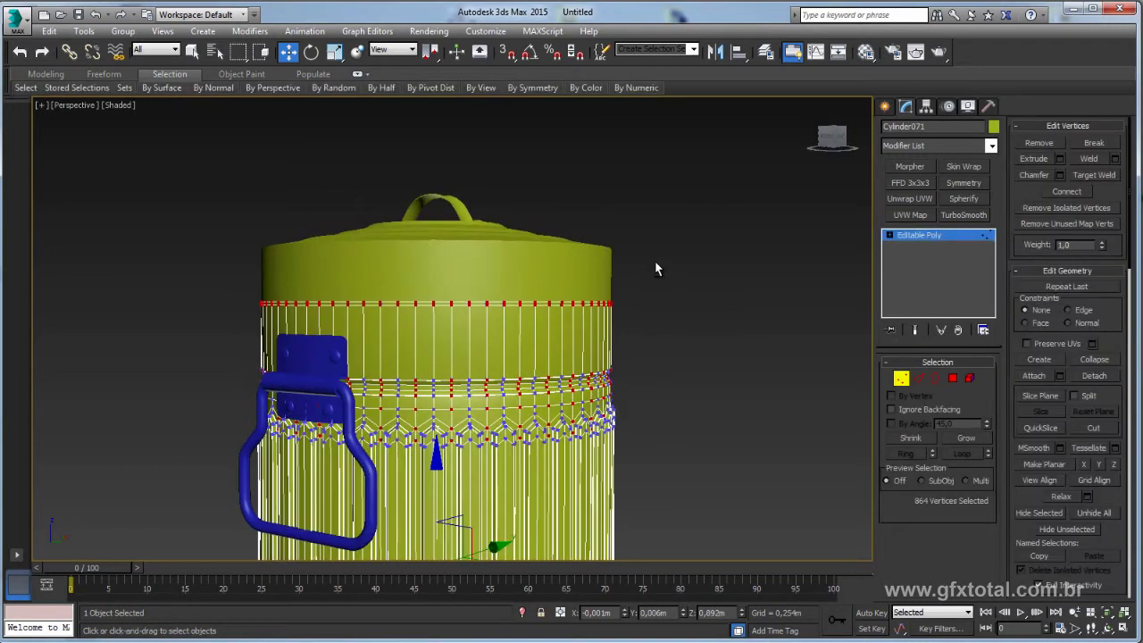
pyautogui.moveTo(231, 329); pyautogui.dragTo(213, 321)
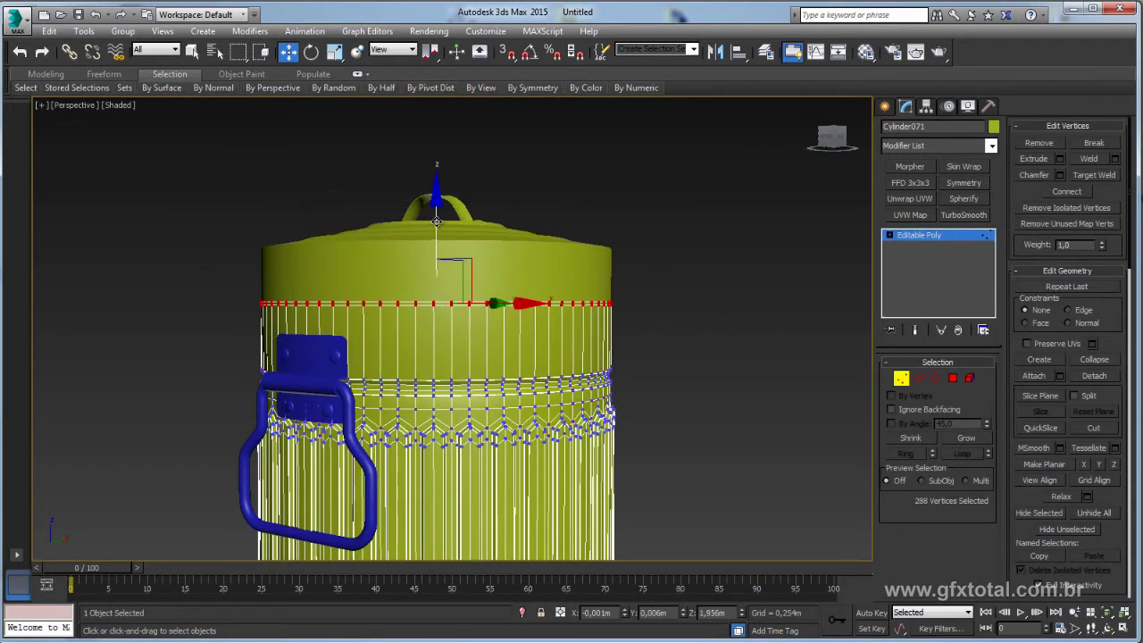
pyautogui.moveTo(437, 222); pyautogui.dragTo(446, 234)
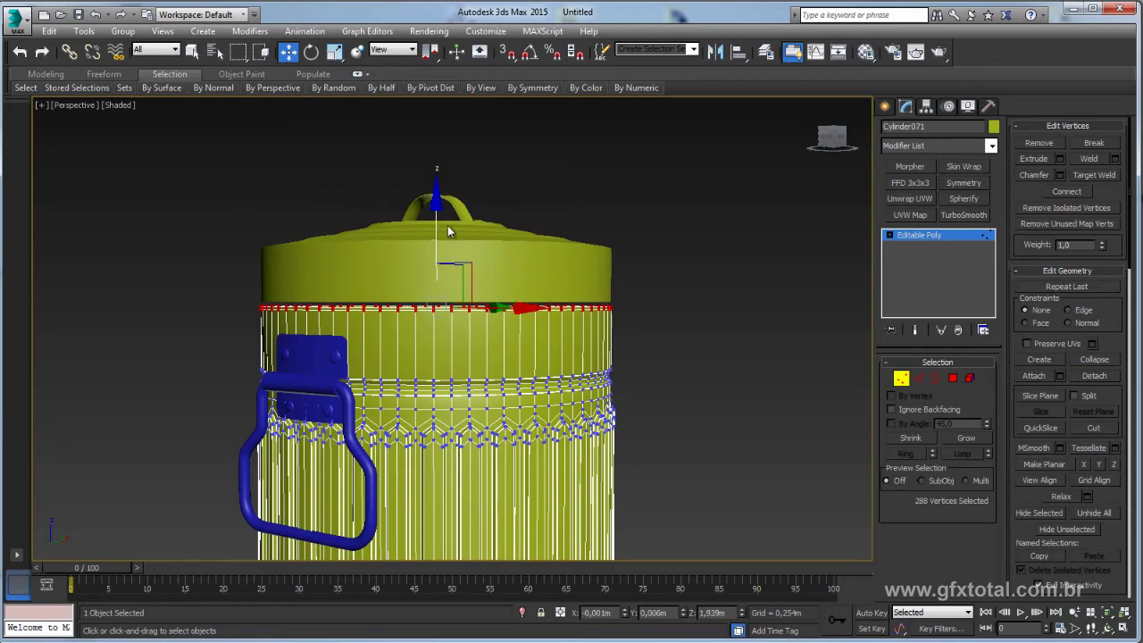
pyautogui.click(958, 234)
# Isolate the bin body and select an edge loop around its top rim
pyautogui.click(523, 612)
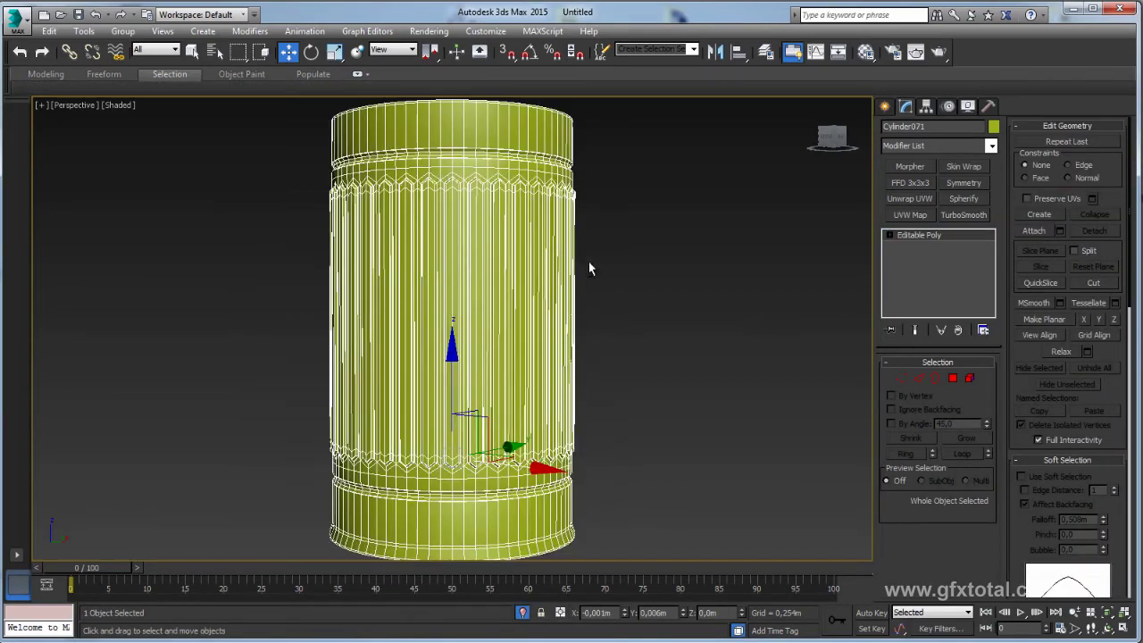
pyautogui.keyDown('alt'); pyautogui.moveTo(589, 267); pyautogui.dragTo(590, 339, button='middle'); pyautogui.keyUp('alt')
pyautogui.moveTo(700, 310)
pyautogui.keyDown('alt'); pyautogui.mouseDown(button='middle')
pyautogui.moveTo(735, 412)
pyautogui.moveTo(759, 384)
pyautogui.mouseUp(button='middle'); pyautogui.keyUp('alt')
pyautogui.click(919, 377)
pyautogui.scroll(5, 547, 288)
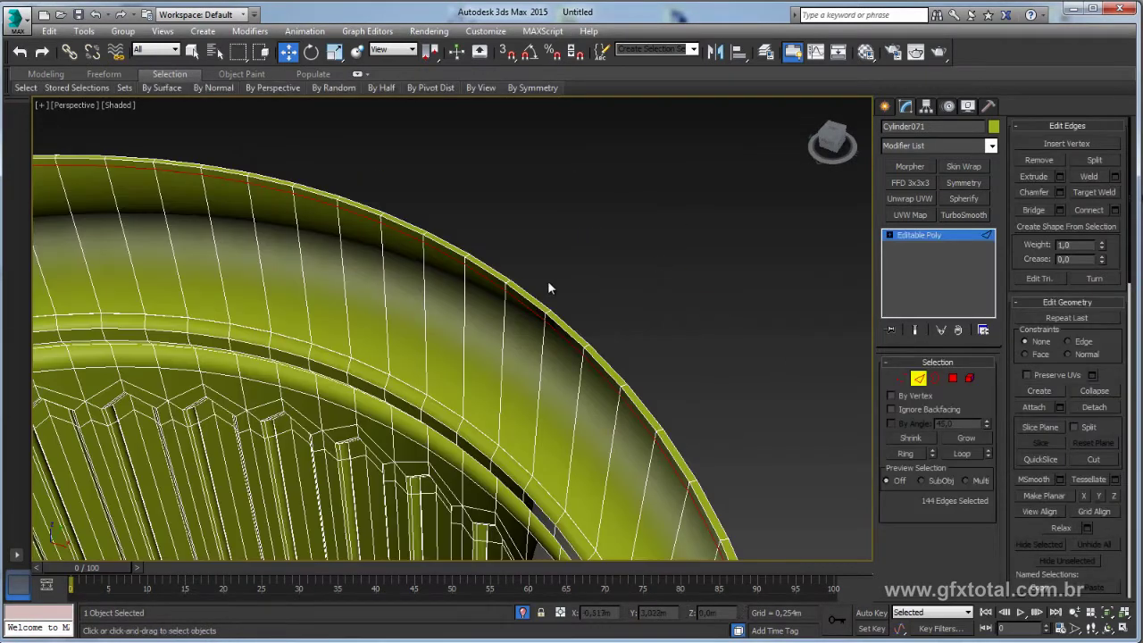
pyautogui.doubleClick(507, 293)
pyautogui.moveTo(507, 293)
pyautogui.keyDown('alt'); pyautogui.mouseDown(button='middle')
pyautogui.moveTo(514, 277)
pyautogui.moveTo(523, 307)
pyautogui.mouseUp(button='middle'); pyautogui.keyUp('alt')
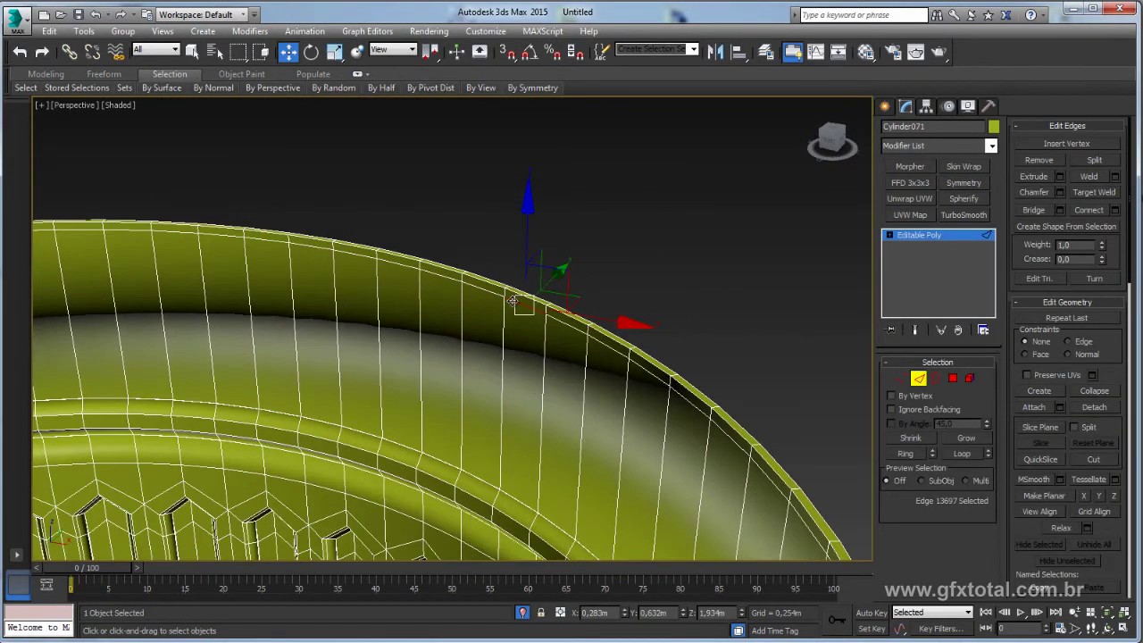
pyautogui.scroll(-5, 327, 244)
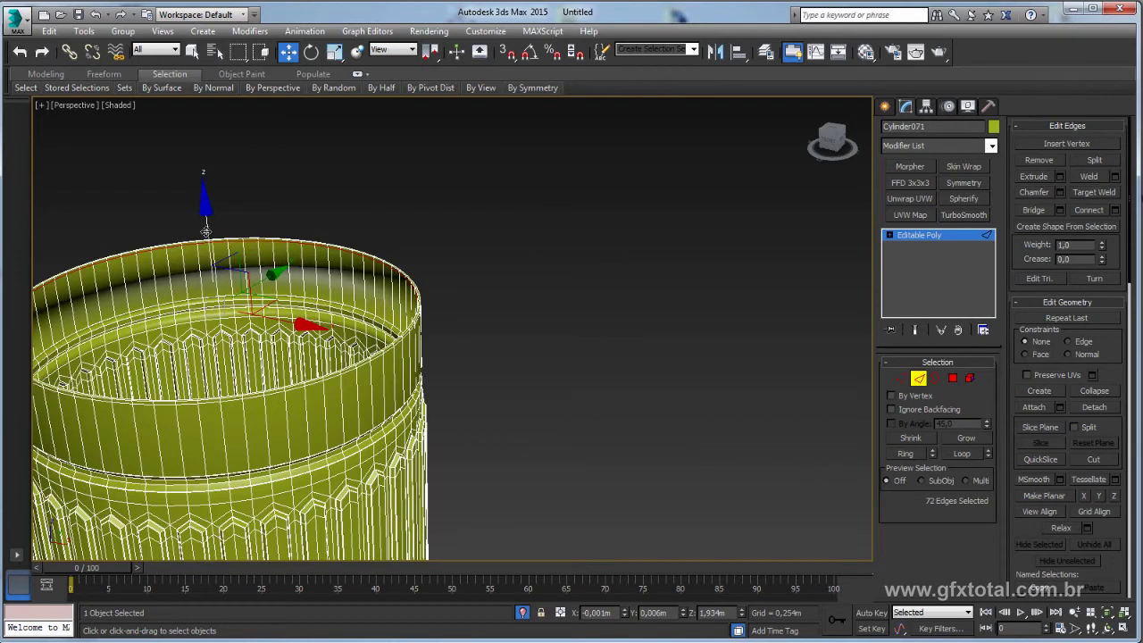
pyautogui.scroll(4, 327, 243)
pyautogui.scroll(2, 344, 266)
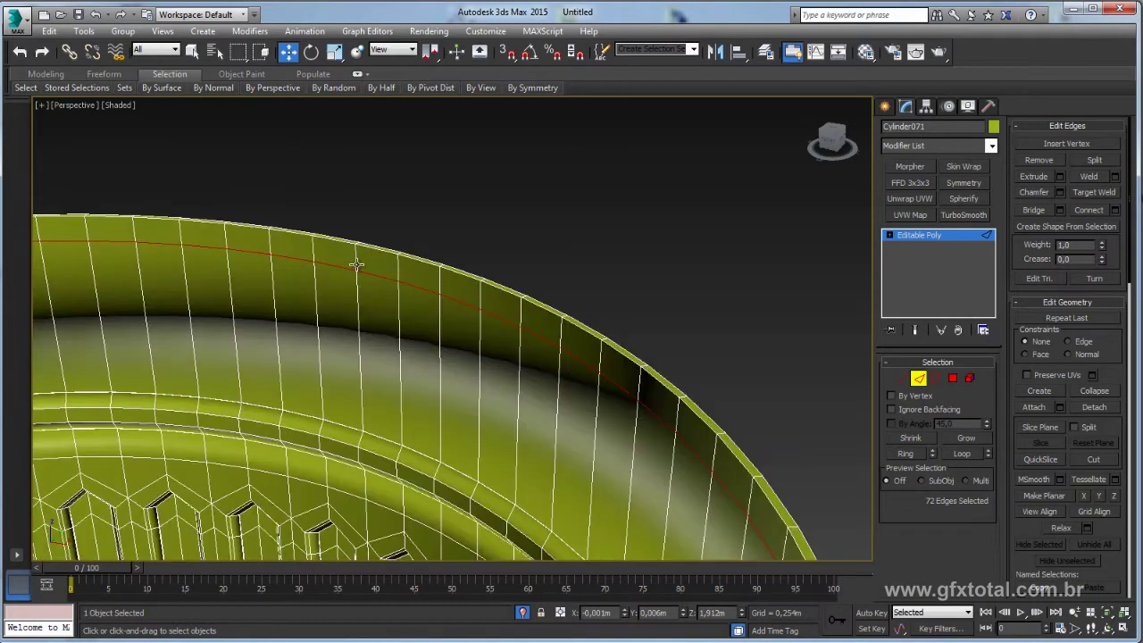
# Ring-select the rim edges and convert the selection to the rim polygons
pyautogui.click(354, 261)
pyautogui.click(906, 454)
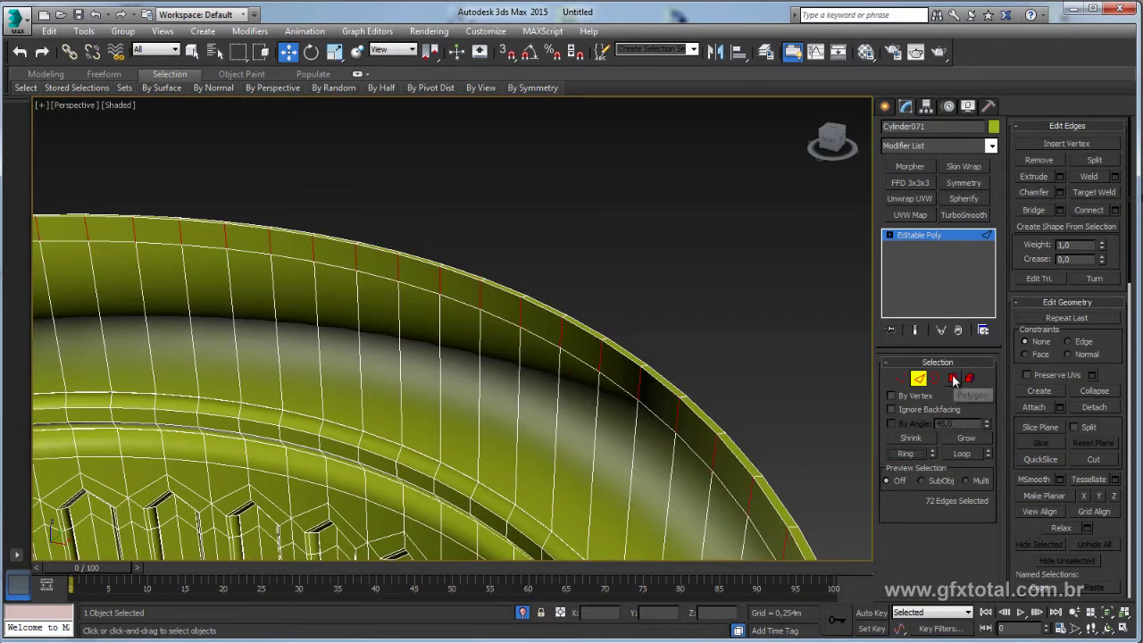
pyautogui.keyDown('ctrl'); pyautogui.click(954, 379); pyautogui.keyUp('ctrl')
pyautogui.scroll(-4, 592, 349)
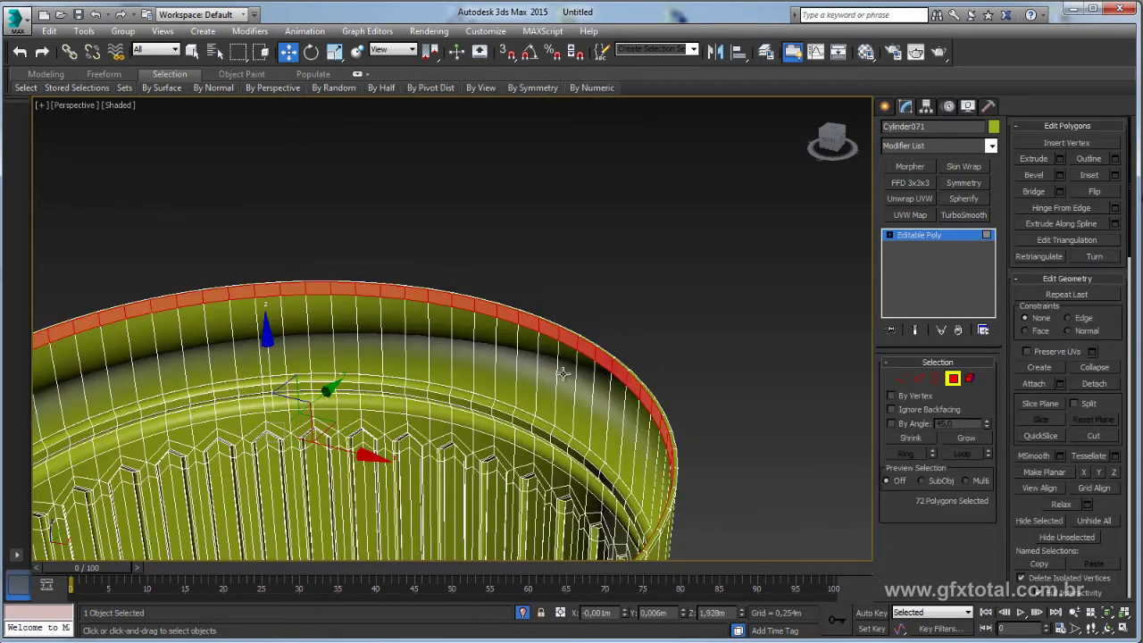
pyautogui.scroll(4, 821, 333)
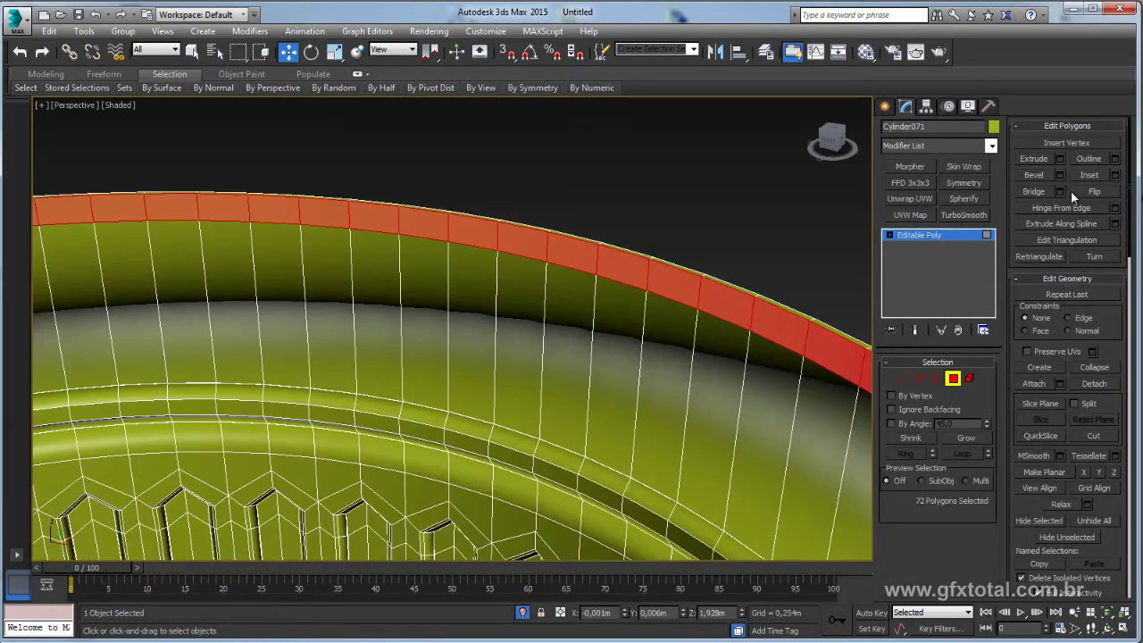
# Extrude the rim polygons by Local Normal with a tiny, slightly negative height for a thin lip
pyautogui.click(1060, 158)
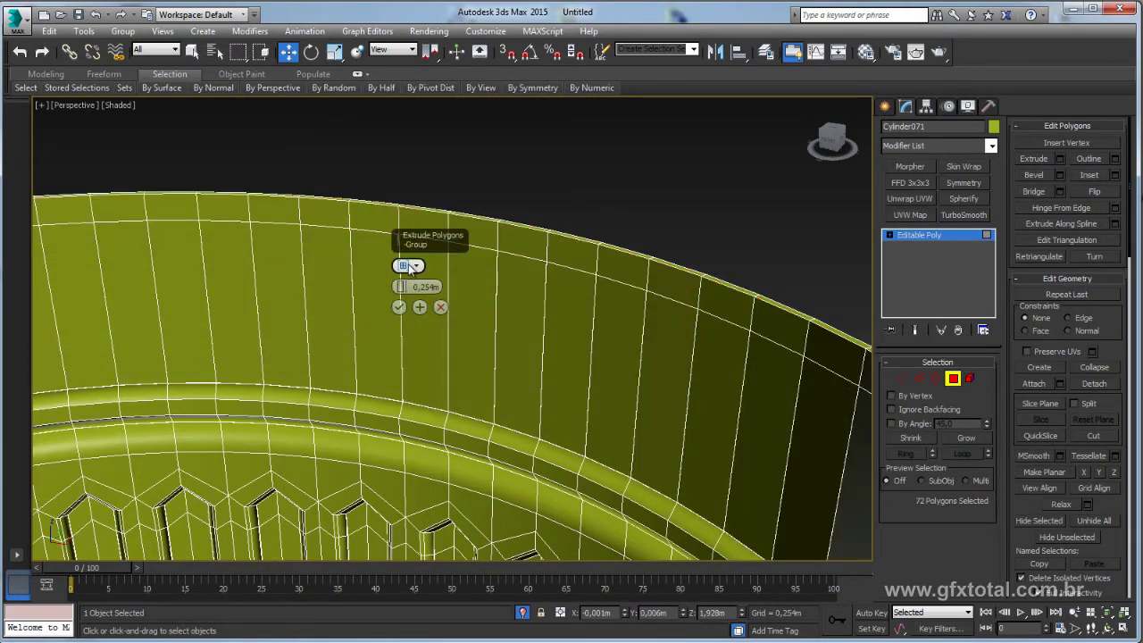
pyautogui.moveTo(433, 238); pyautogui.dragTo(717, 124)
pyautogui.click(701, 154)
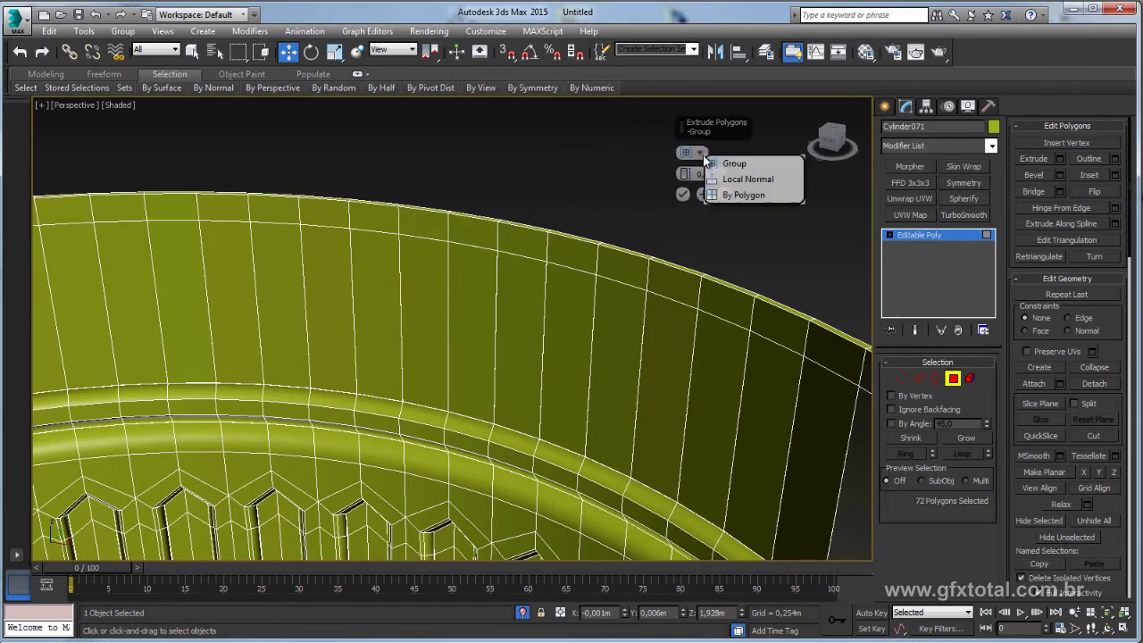
pyautogui.click(747, 179)
pyautogui.rightClick(684, 175)
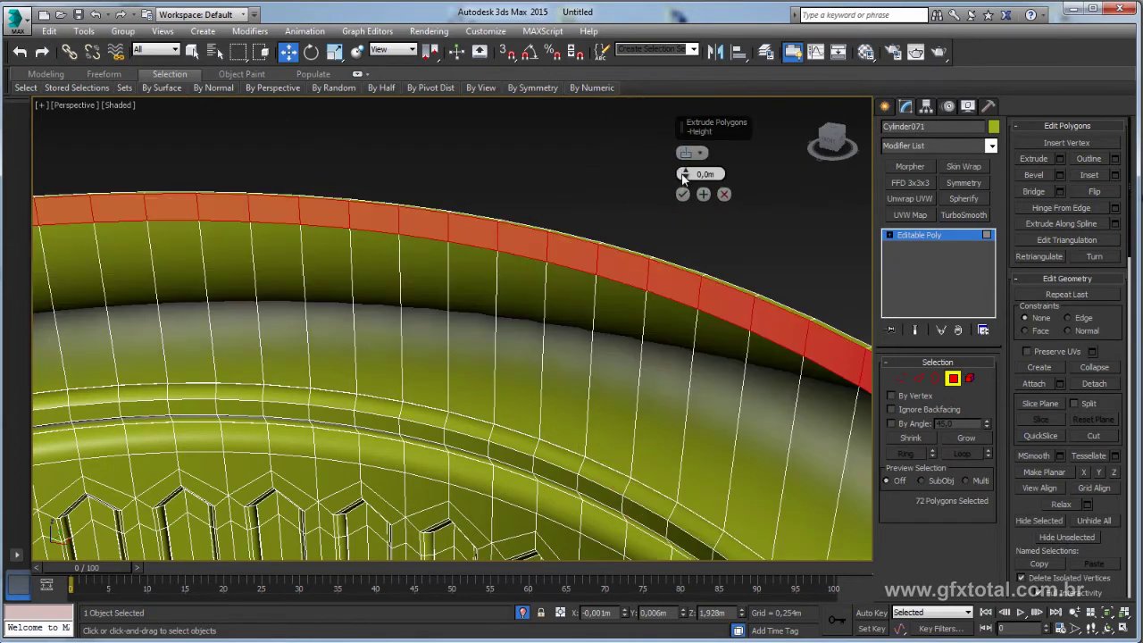
pyautogui.moveTo(684, 174); pyautogui.dragTo(674, 134)
pyautogui.scroll(-2, 673, 133)
pyautogui.scroll(-5, 570, 246)
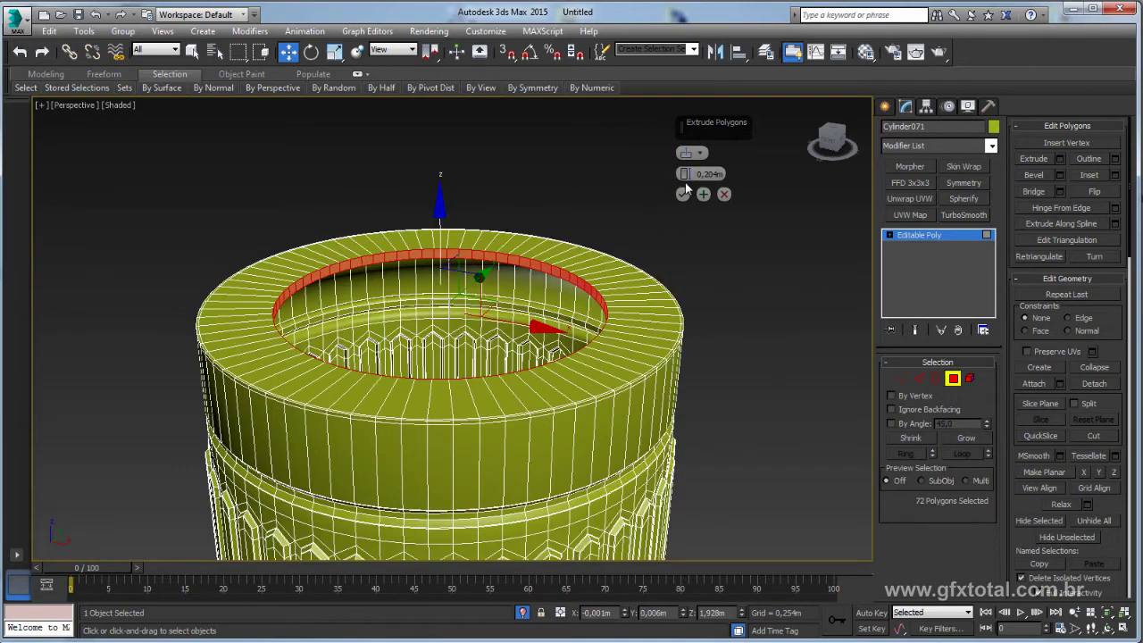
pyautogui.moveTo(686, 184); pyautogui.dragTo(687, 214)
pyautogui.scroll(5, 651, 297)
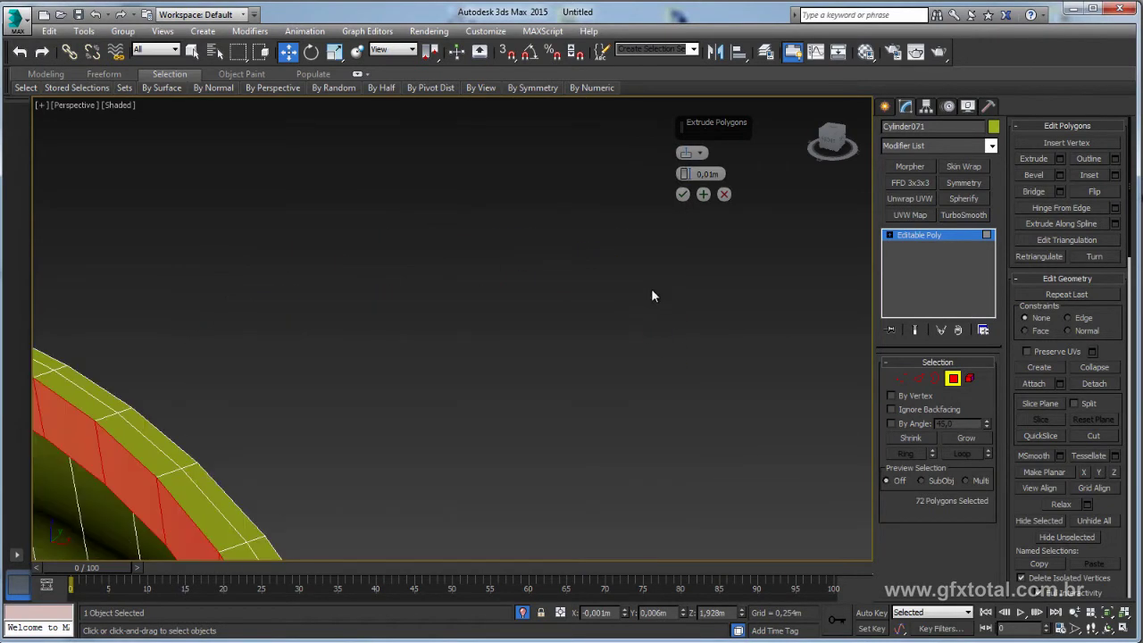
pyautogui.keyDown('alt'); pyautogui.moveTo(652, 295); pyautogui.dragTo(551, 319, button='middle'); pyautogui.keyUp('alt')
pyautogui.moveTo(684, 174); pyautogui.dragTo(690, 170)
pyautogui.click(683, 195)
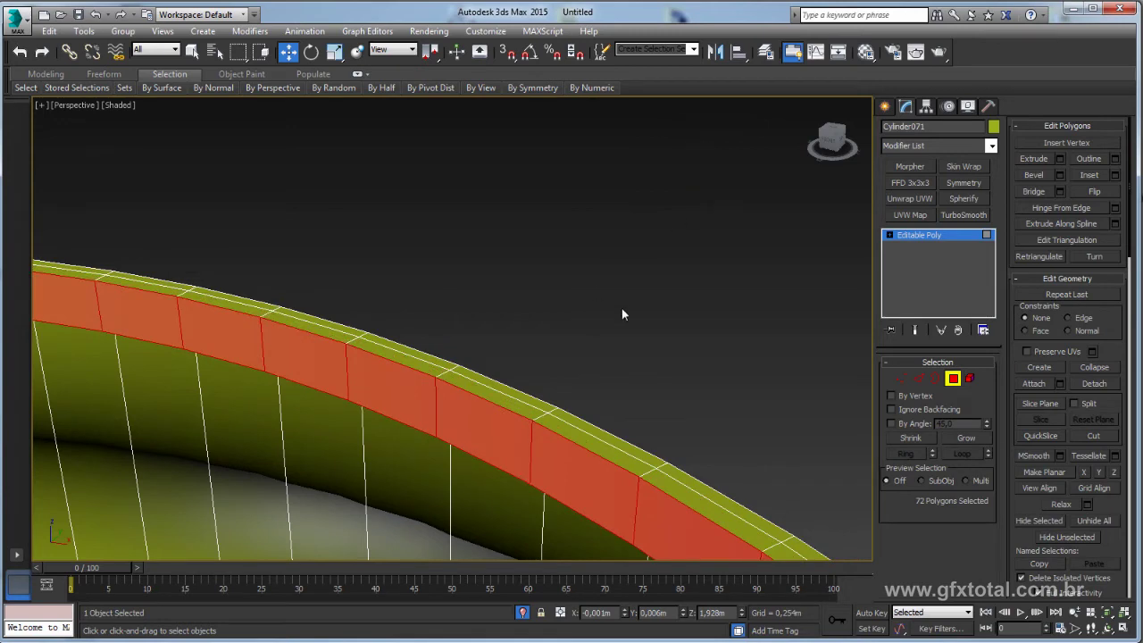
# Extrude the 72 top-rim polygons upward about 0.17m into a short collar
pyautogui.click(919, 379)
pyautogui.click(438, 375)
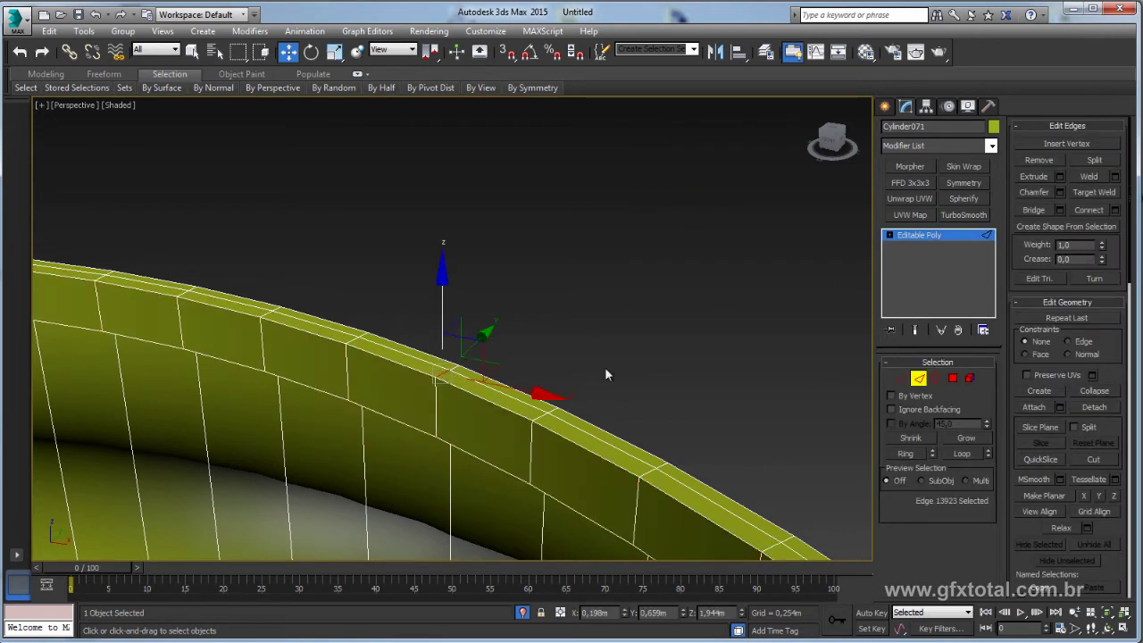
pyautogui.click(952, 379)
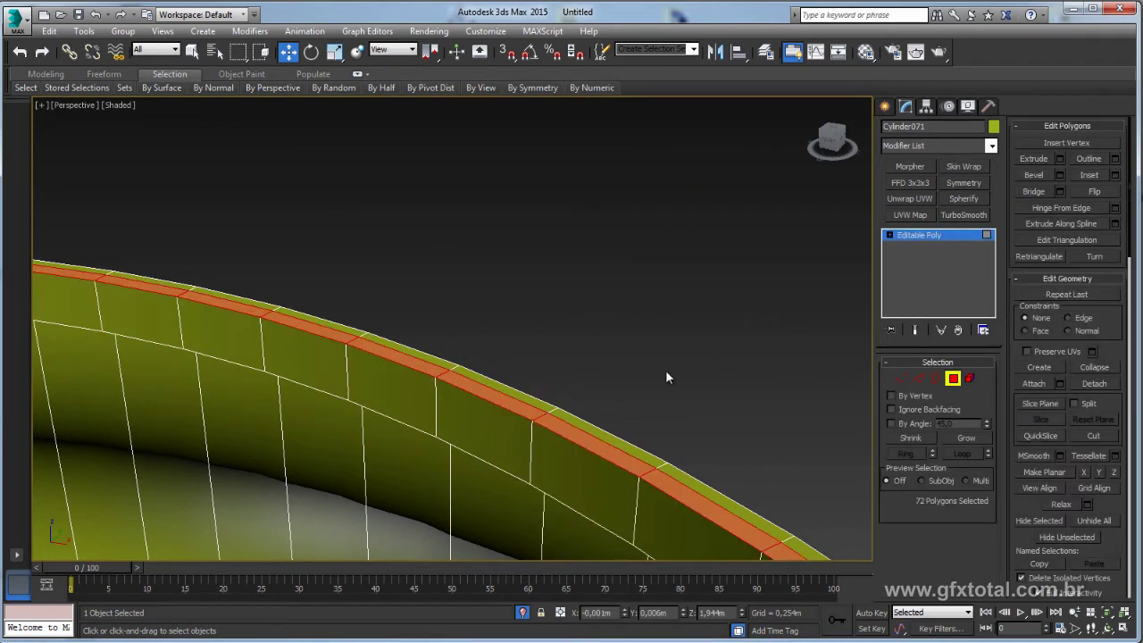
pyautogui.press('z')
pyautogui.scroll(4, 670, 382)
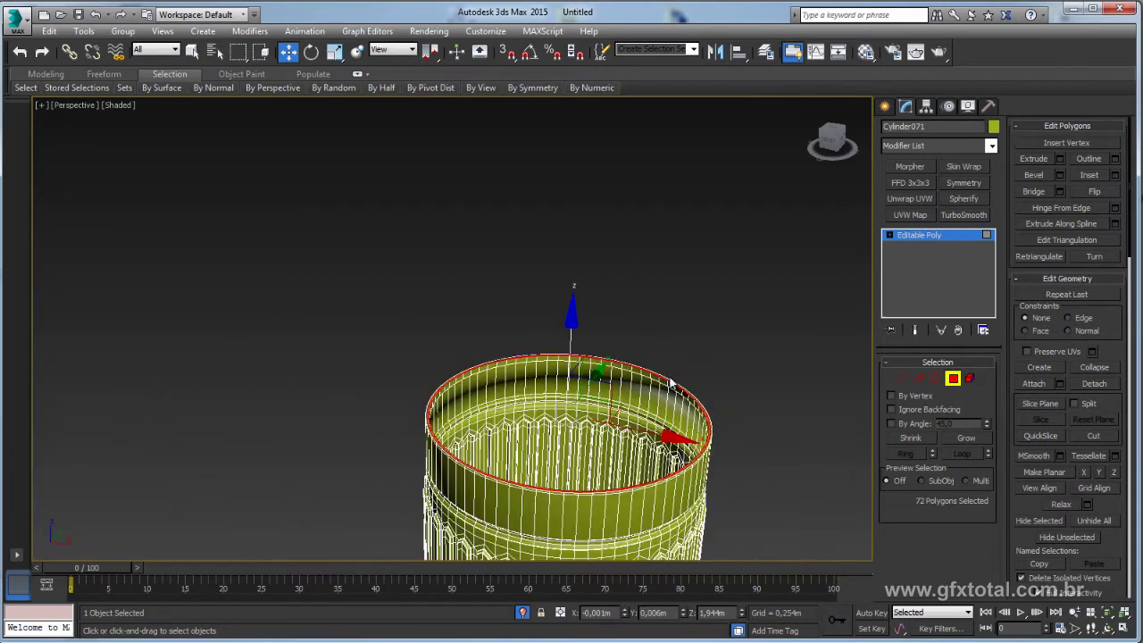
pyautogui.click(1060, 159)
pyautogui.moveTo(685, 173)
pyautogui.mouseDown()
pyautogui.moveTo(692, 139)
pyautogui.moveTo(689, 152)
pyautogui.mouseUp()
pyautogui.click(683, 194)
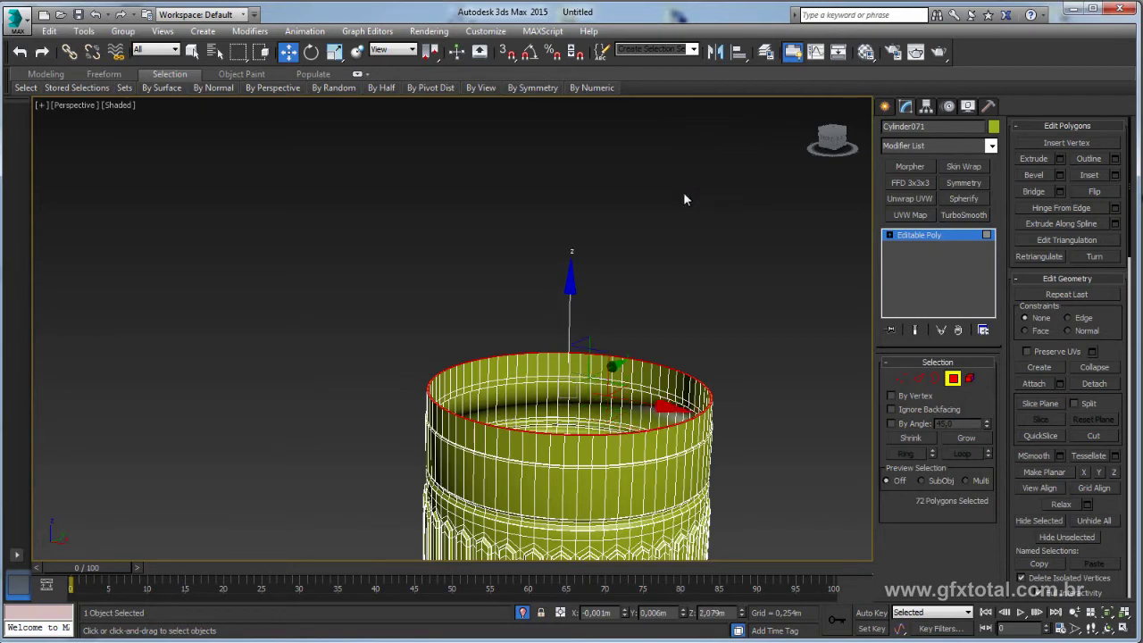
pyautogui.click(927, 237)
pyautogui.moveTo(814, 351)
pyautogui.keyDown('alt'); pyautogui.mouseDown(button='middle')
pyautogui.moveTo(801, 378)
pyautogui.moveTo(885, 383)
pyautogui.mouseUp(button='middle'); pyautogui.keyUp('alt')
# Ring-select the top rim edges and Connect them with 2 segments and pinch 74
pyautogui.click(919, 378)
pyautogui.keyDown('alt'); pyautogui.moveTo(760, 379); pyautogui.dragTo(714, 381, button='middle'); pyautogui.keyUp('alt')
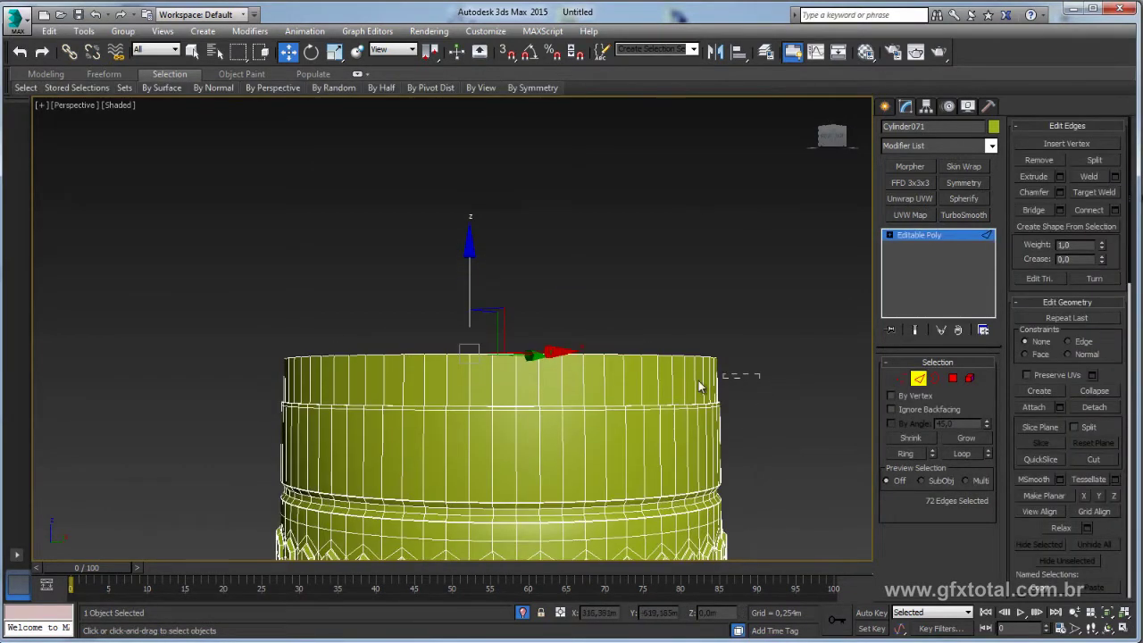
pyautogui.moveTo(699, 380); pyautogui.dragTo(714, 399)
pyautogui.click(916, 455)
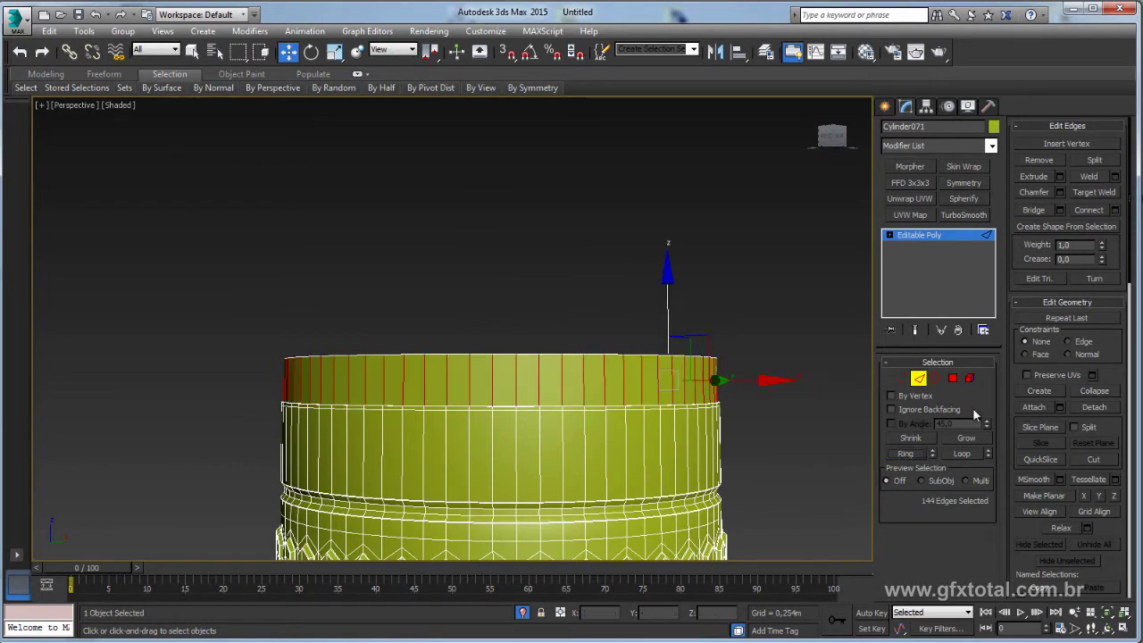
pyautogui.click(1115, 210)
pyautogui.moveTo(686, 160); pyautogui.dragTo(685, 134)
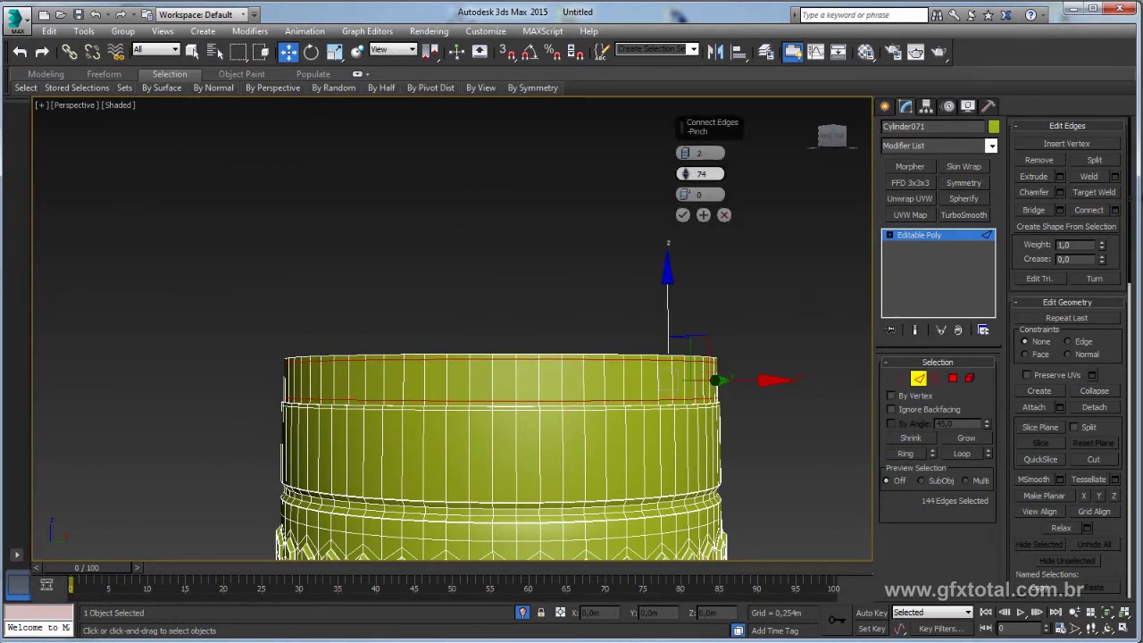
pyautogui.moveTo(685, 173); pyautogui.dragTo(685, 165)
pyautogui.click(683, 214)
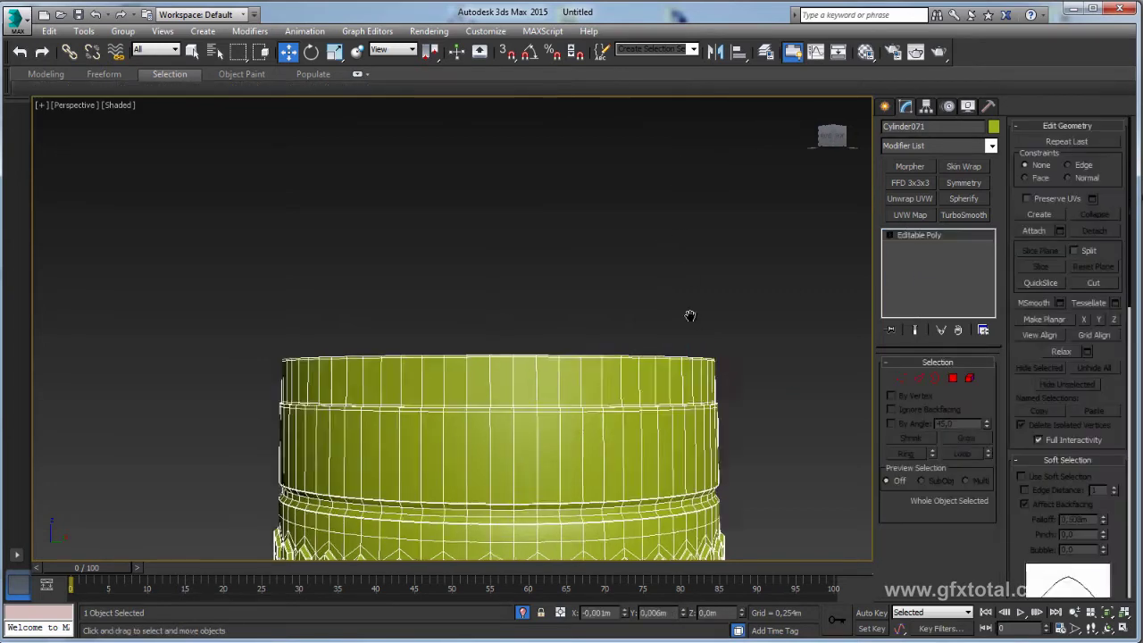
# Return to object level and apply TurboSmooth to the can body
pyautogui.scroll(-5, 689, 316)
pyautogui.click(964, 215)
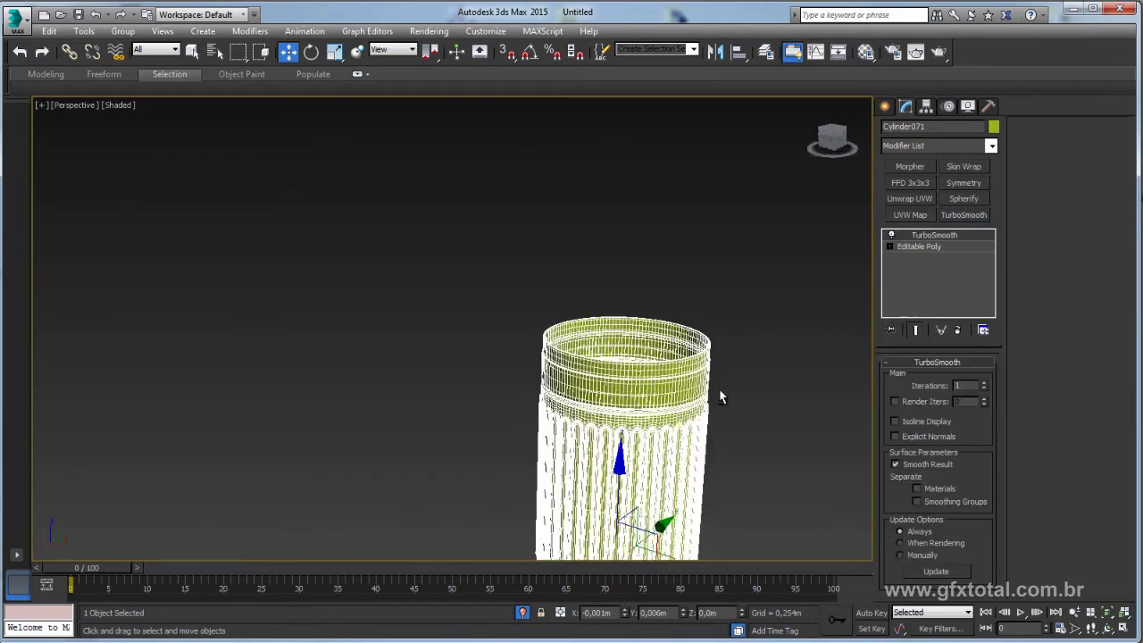
pyautogui.click(773, 466)
pyautogui.moveTo(773, 465)
pyautogui.keyDown('alt'); pyautogui.mouseDown(button='middle')
pyautogui.moveTo(682, 331)
pyautogui.moveTo(669, 410)
pyautogui.moveTo(663, 179)
pyautogui.moveTo(698, 296)
pyautogui.moveTo(682, 297)
pyautogui.mouseUp(button='middle'); pyautogui.keyUp('alt')
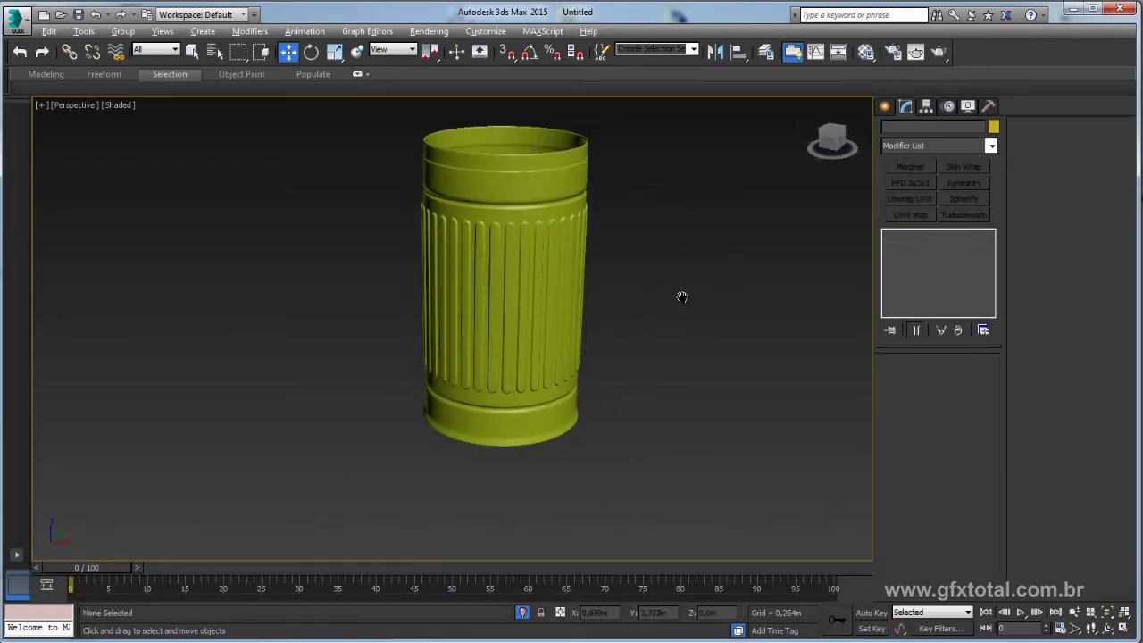
# Exit Isolation Mode and add TurboSmooth to the lid 'tampa'
pyautogui.click(523, 616)
pyautogui.moveTo(571, 429)
pyautogui.keyDown('alt'); pyautogui.mouseDown(button='middle')
pyautogui.moveTo(587, 441)
pyautogui.moveTo(589, 411)
pyautogui.mouseUp(button='middle'); pyautogui.keyUp('alt')
pyautogui.click(496, 241)
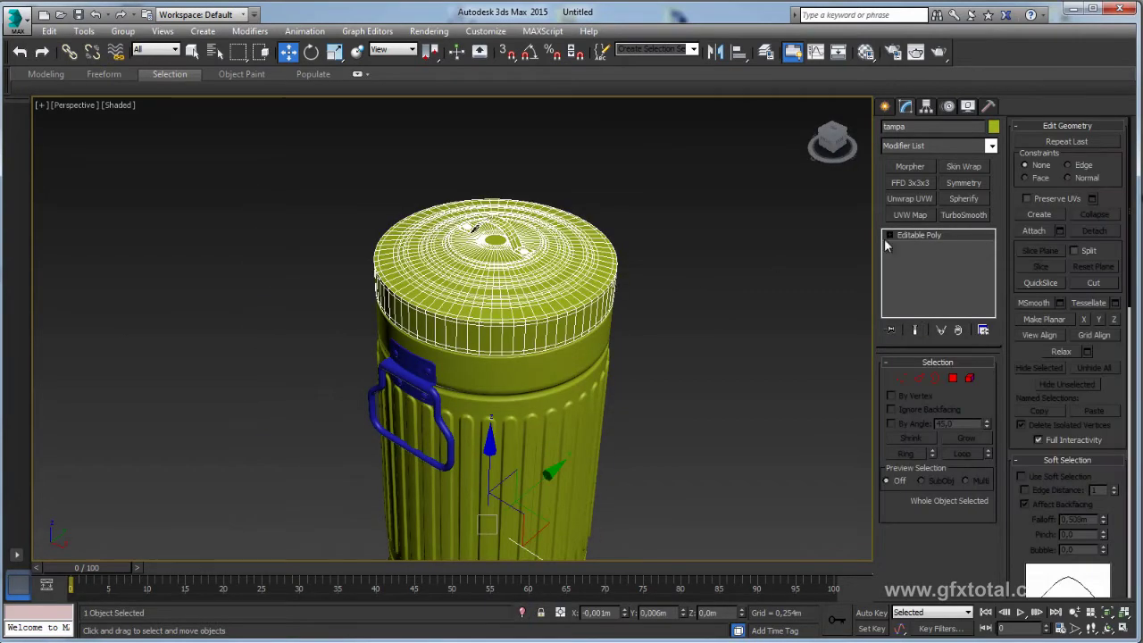
pyautogui.click(967, 220)
pyautogui.click(639, 383)
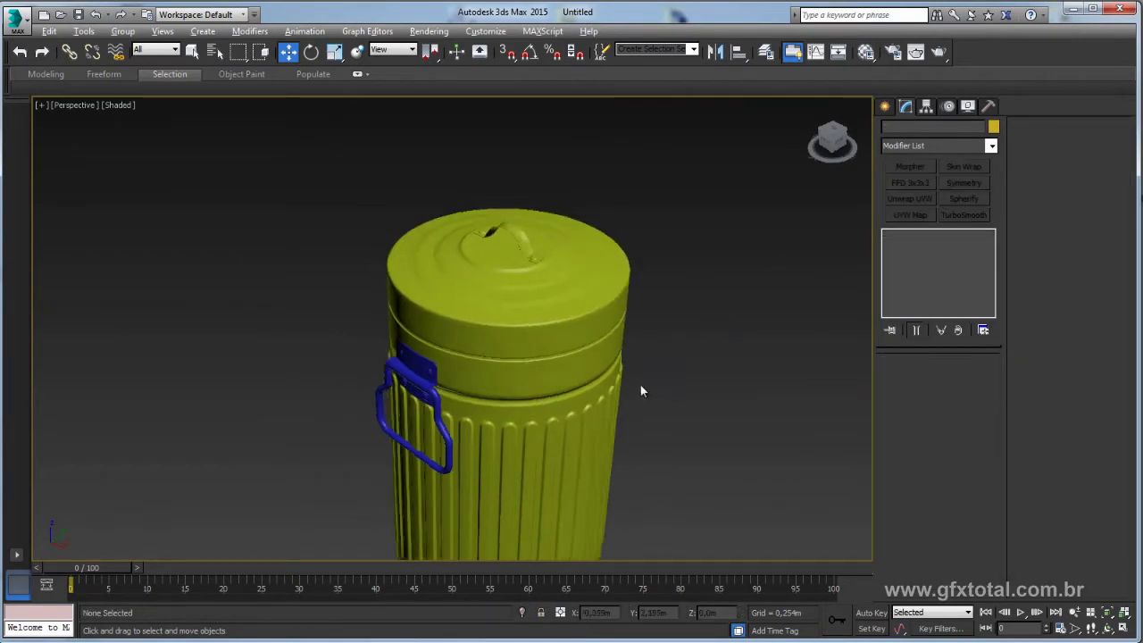
pyautogui.moveTo(639, 383)
pyautogui.keyDown('alt'); pyautogui.mouseDown(button='middle')
pyautogui.moveTo(542, 309)
pyautogui.moveTo(508, 334)
pyautogui.moveTo(574, 367)
pyautogui.mouseUp(button='middle'); pyautogui.keyUp('alt')
pyautogui.scroll(-3, 542, 309)
pyautogui.scroll(2, 574, 366)
# Move the lid along Z to about 0.041 m so it rests slightly raised on the can
pyautogui.click(589, 358)
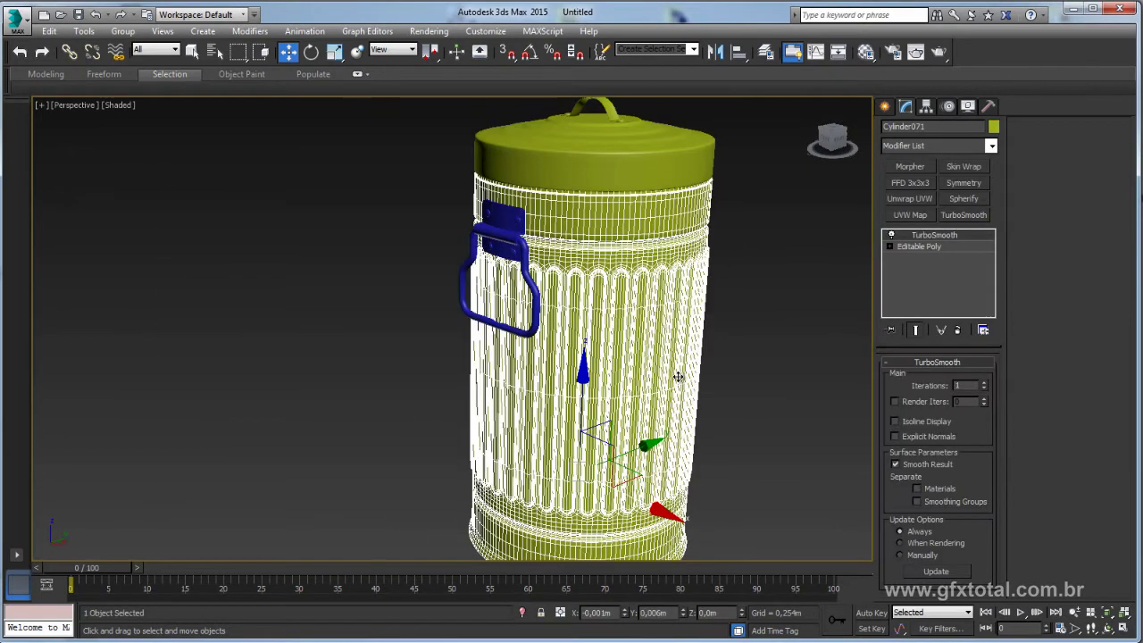
pyautogui.keyDown('alt'); pyautogui.moveTo(679, 376); pyautogui.dragTo(633, 365, button='middle'); pyautogui.keyUp('alt')
pyautogui.scroll(2, 633, 365)
pyautogui.scroll(-2, 628, 352)
pyautogui.scroll(-3, 640, 370)
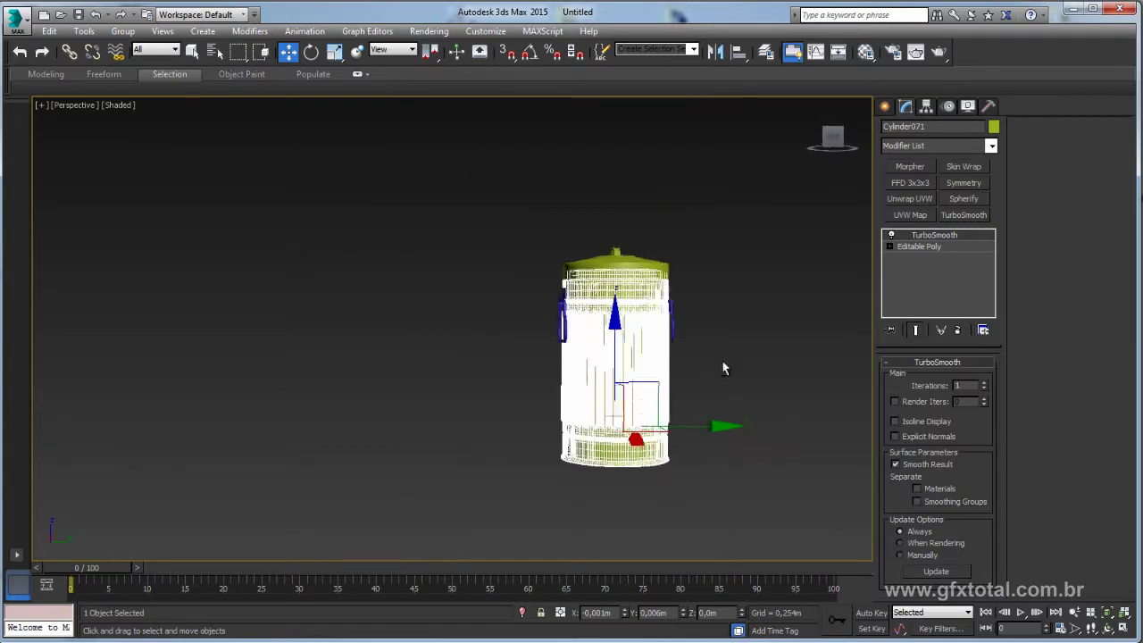
pyautogui.click(729, 221)
pyautogui.click(623, 259)
pyautogui.scroll(3, 625, 261)
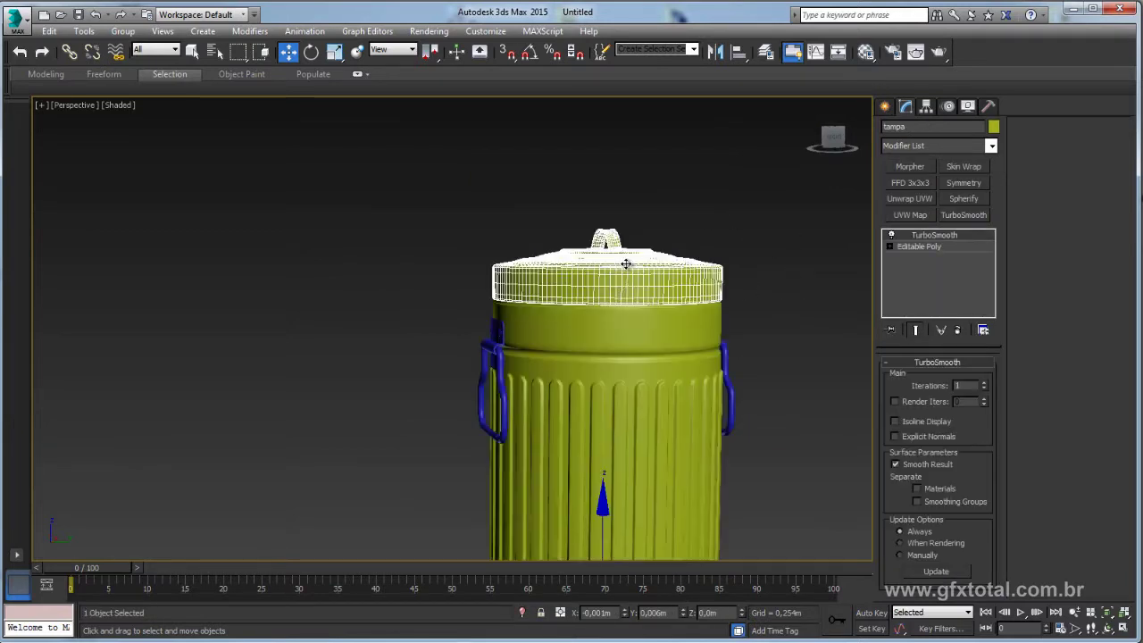
pyautogui.moveTo(604, 509)
pyautogui.mouseDown()
pyautogui.moveTo(599, 527)
pyautogui.moveTo(596, 500)
pyautogui.mouseUp()
pyautogui.keyDown('alt'); pyautogui.moveTo(596, 500); pyautogui.dragTo(652, 353, button='middle'); pyautogui.keyUp('alt')
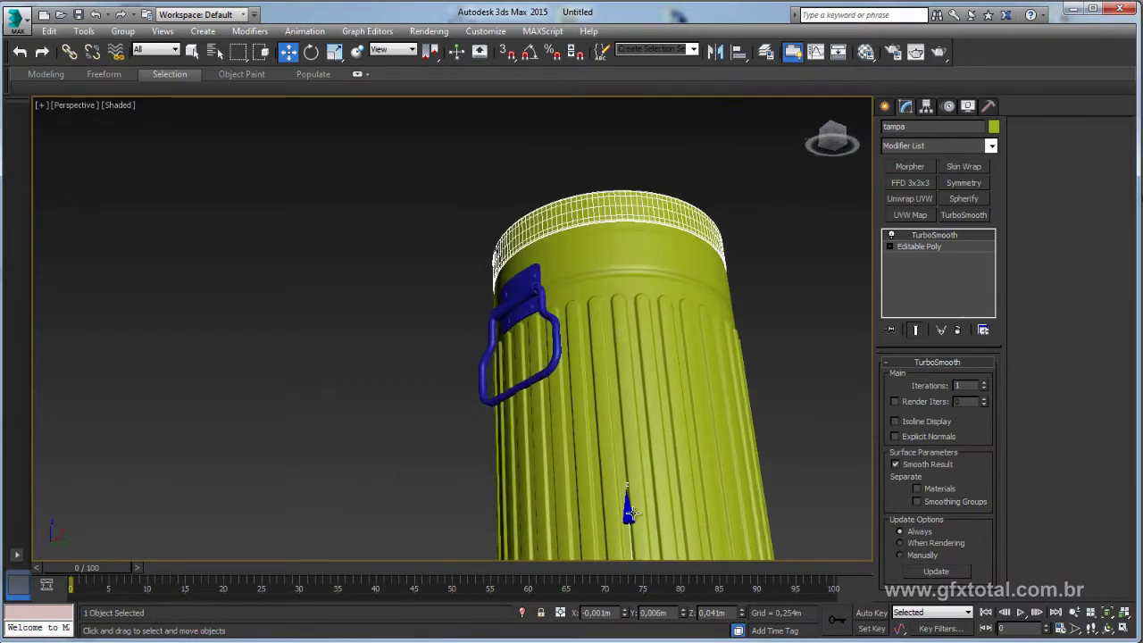
pyautogui.moveTo(630, 513); pyautogui.dragTo(631, 497)
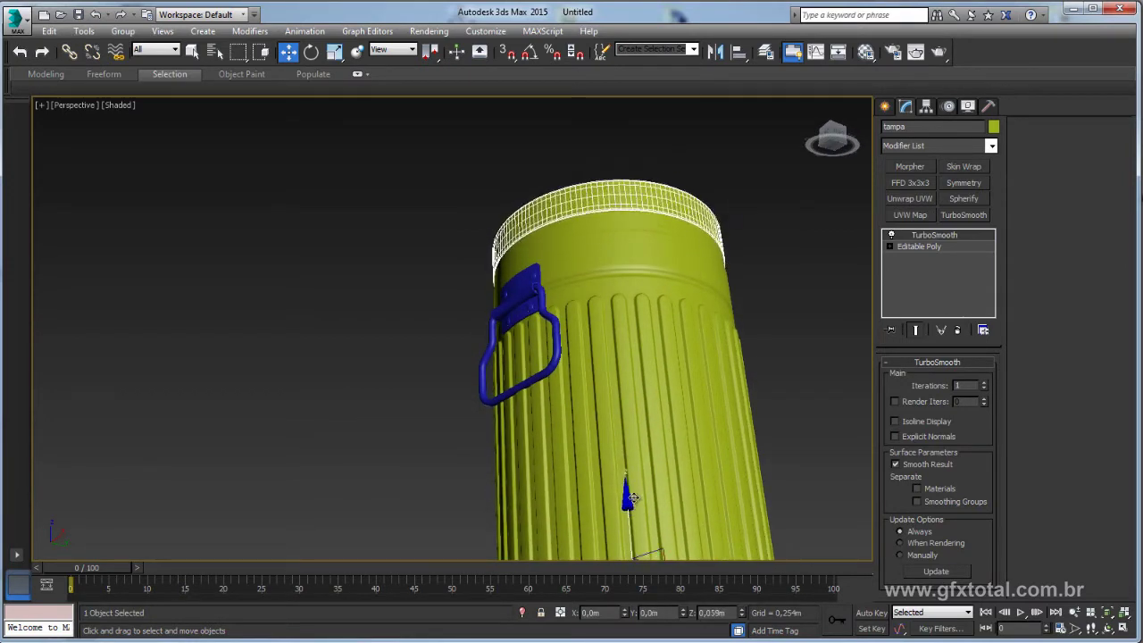
pyautogui.moveTo(630, 497); pyautogui.dragTo(623, 469)
pyautogui.moveTo(624, 469)
pyautogui.keyDown('alt'); pyautogui.mouseDown(button='middle')
pyautogui.moveTo(660, 289)
pyautogui.moveTo(703, 327)
pyautogui.moveTo(663, 282)
pyautogui.mouseUp(button='middle'); pyautogui.keyUp('alt')
pyautogui.hotkey('ctrl', 'z')
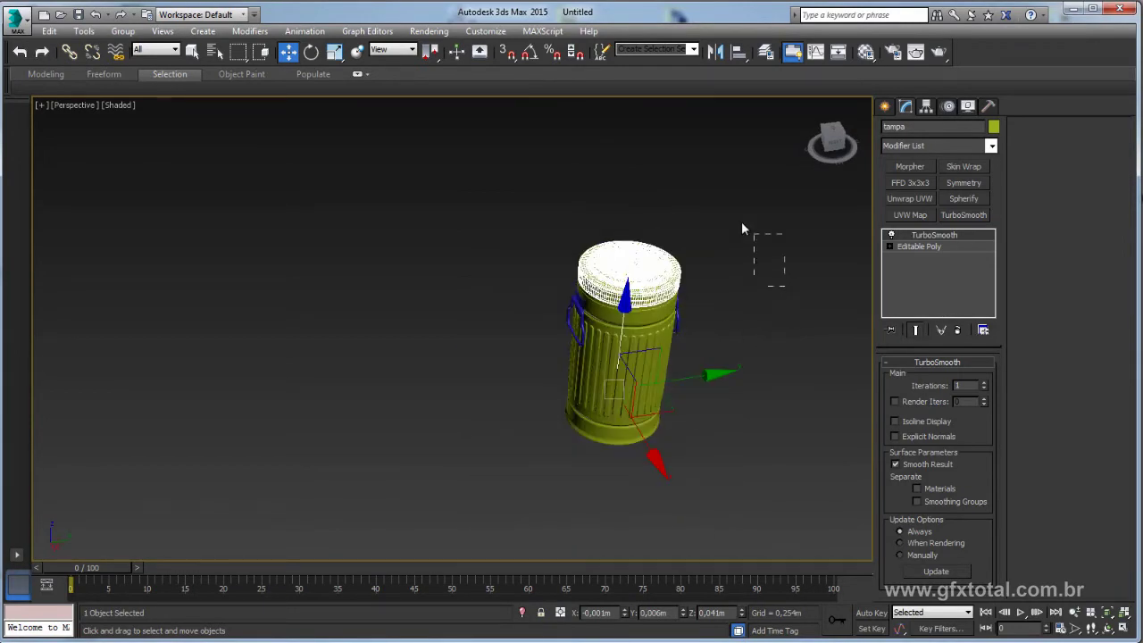
# Select all four trash can parts and set their object colour to black
pyautogui.moveTo(489, 391); pyautogui.dragTo(432, 205)
pyautogui.scroll(2, 709, 416)
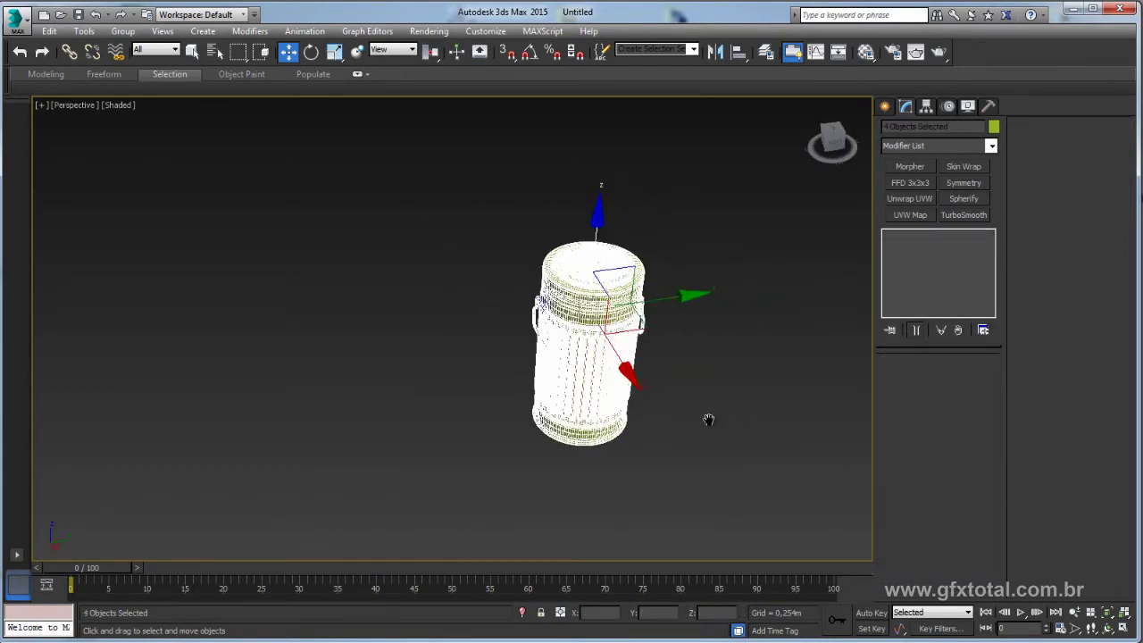
pyautogui.scroll(2, 662, 318)
pyautogui.click(993, 127)
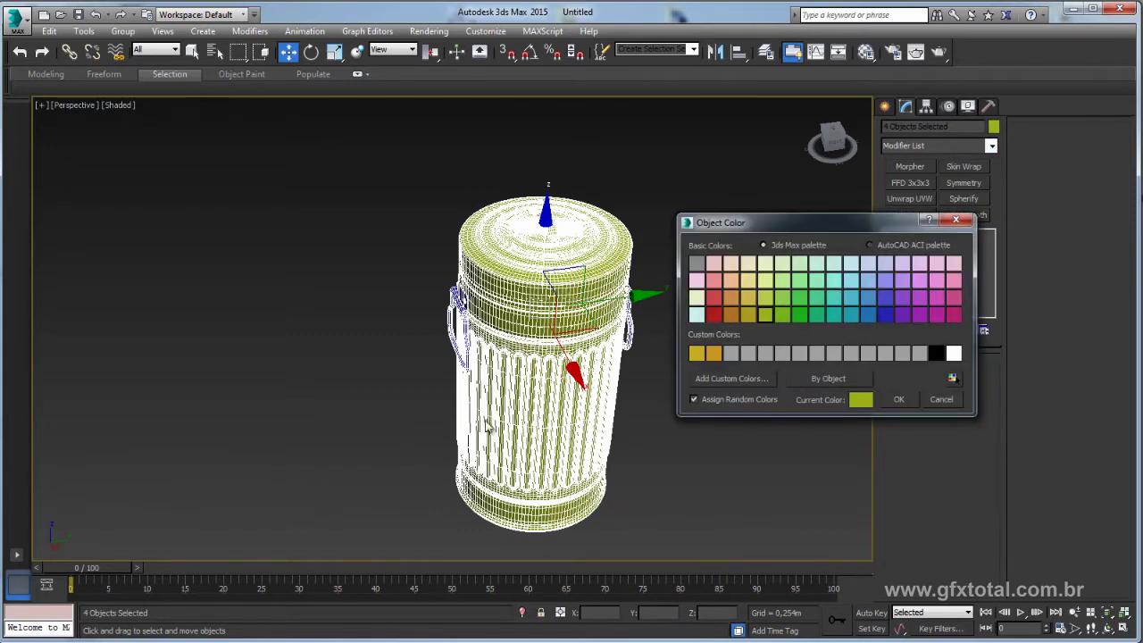
pyautogui.click(937, 354)
pyautogui.click(898, 399)
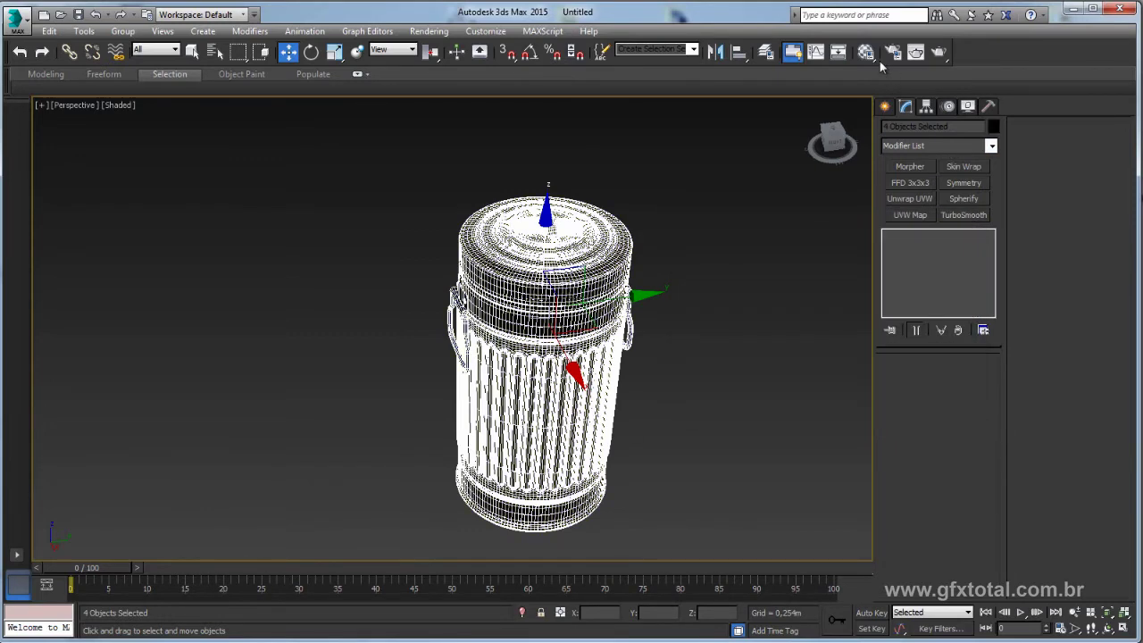
# Assign the gray '01 - Default' material to all parts in the Material Editor
pyautogui.press('m')
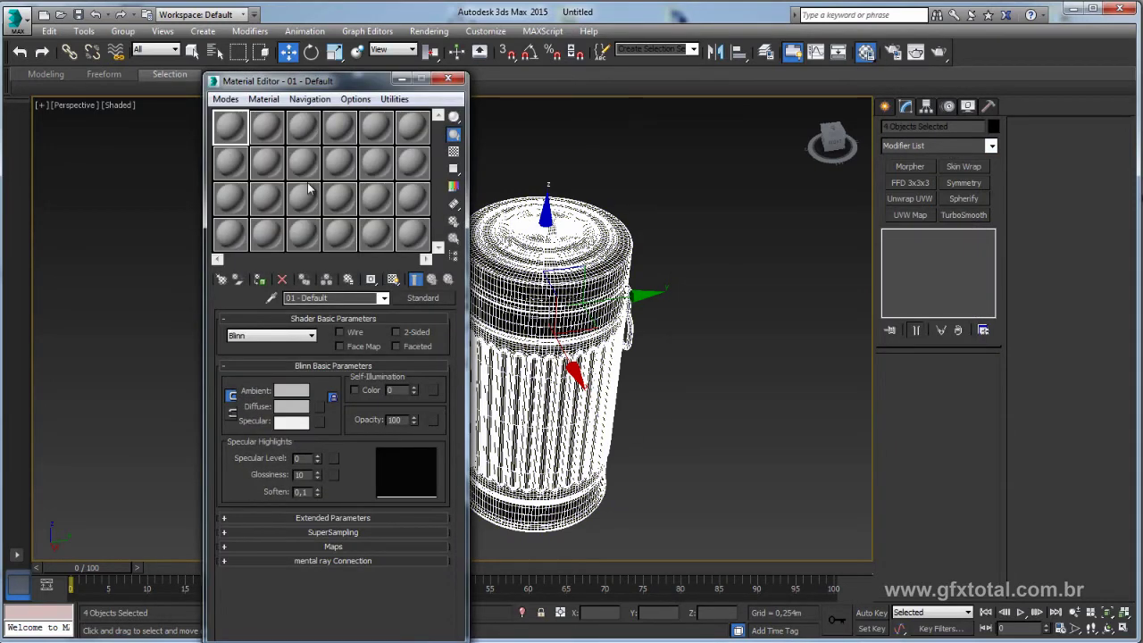
pyautogui.click(260, 280)
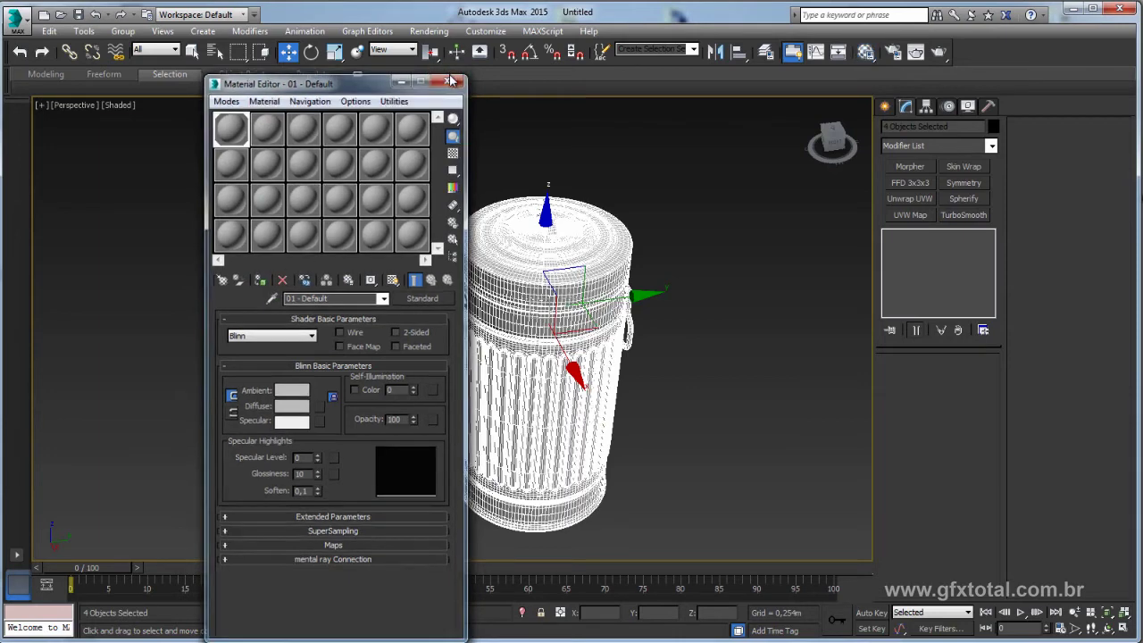
pyautogui.click(448, 79)
pyautogui.click(639, 178)
pyautogui.moveTo(675, 264); pyautogui.dragTo(607, 230, button='middle')
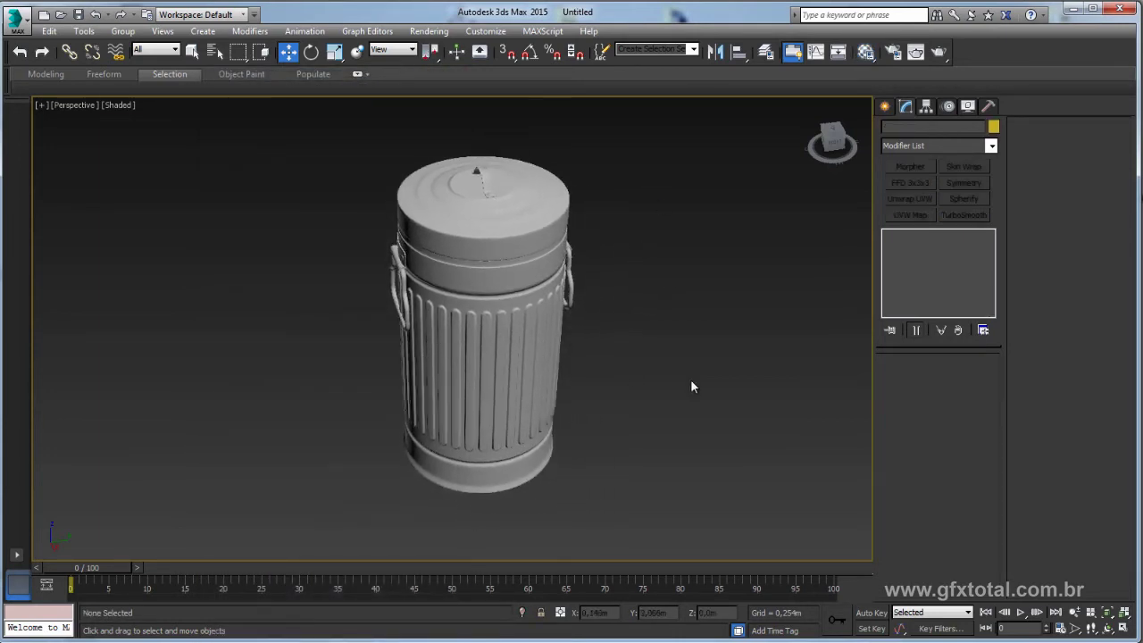
pyautogui.moveTo(698, 377)
pyautogui.keyDown('alt'); pyautogui.mouseDown(button='middle')
pyautogui.moveTo(581, 363)
pyautogui.moveTo(622, 331)
pyautogui.moveTo(457, 338)
pyautogui.mouseUp(button='middle'); pyautogui.keyUp('alt')
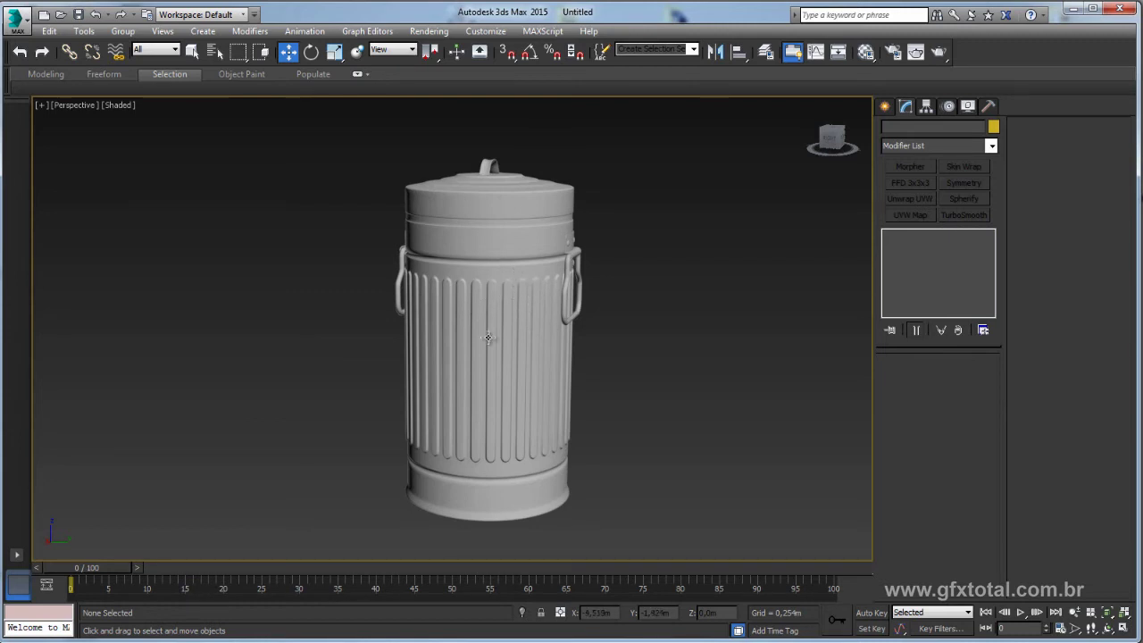
pyautogui.scroll(2, 488, 290)
pyautogui.scroll(1, 492, 272)
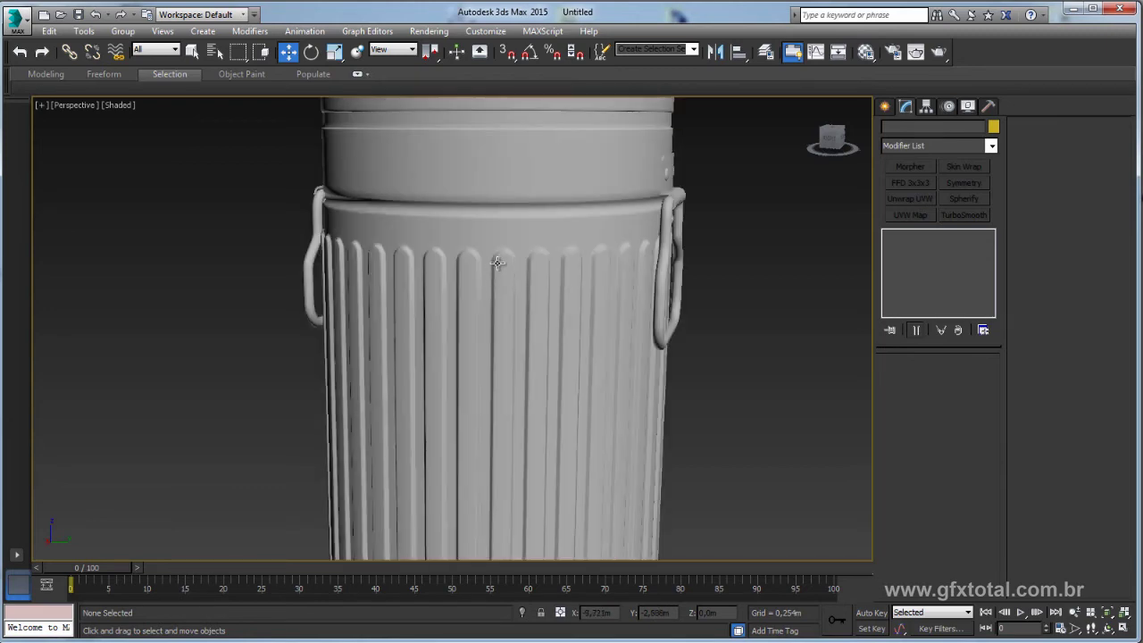
pyautogui.scroll(1, 499, 259)
pyautogui.moveTo(500, 235)
pyautogui.keyDown('alt'); pyautogui.mouseDown(button='middle')
pyautogui.moveTo(510, 358)
pyautogui.moveTo(500, 264)
pyautogui.moveTo(541, 242)
pyautogui.moveTo(550, 255)
pyautogui.moveTo(605, 258)
pyautogui.moveTo(585, 268)
pyautogui.moveTo(568, 348)
pyautogui.mouseUp(button='middle'); pyautogui.keyUp('alt')
pyautogui.scroll(-1, 500, 266)
pyautogui.scroll(-1, 541, 246)
pyautogui.scroll(-1, 584, 276)
pyautogui.scroll(-3, 581, 288)
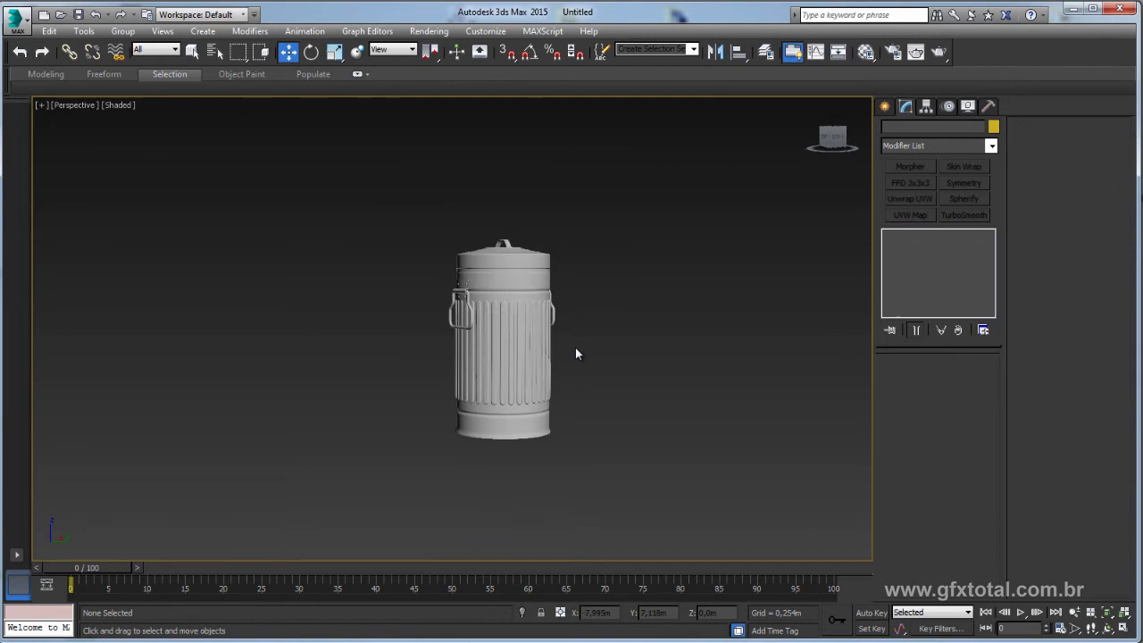